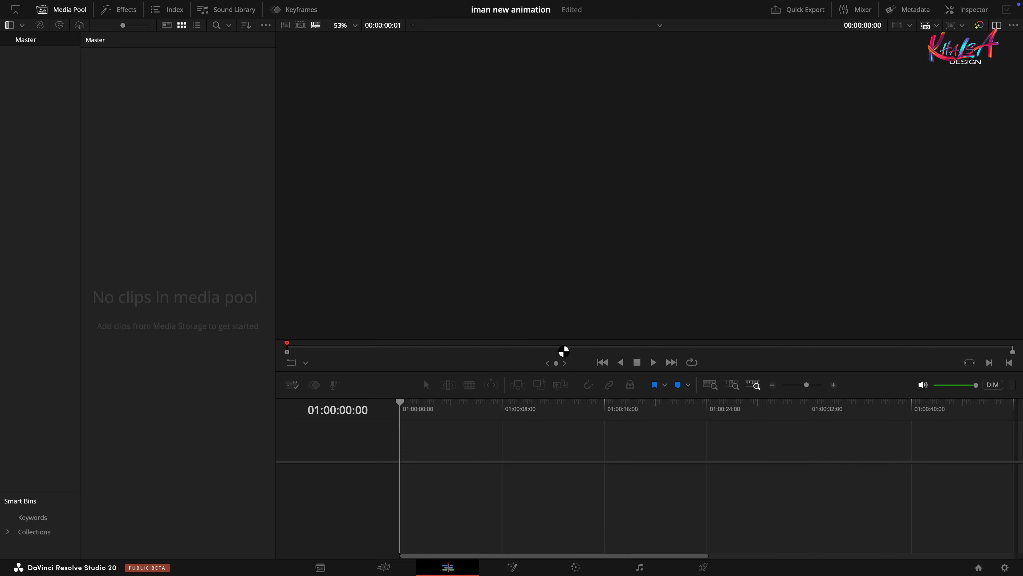
Step: Place Fusion Composition 1 at the start of a new timeline, extend it to 10 seconds, and select it
drag(105, 68, 400, 470)
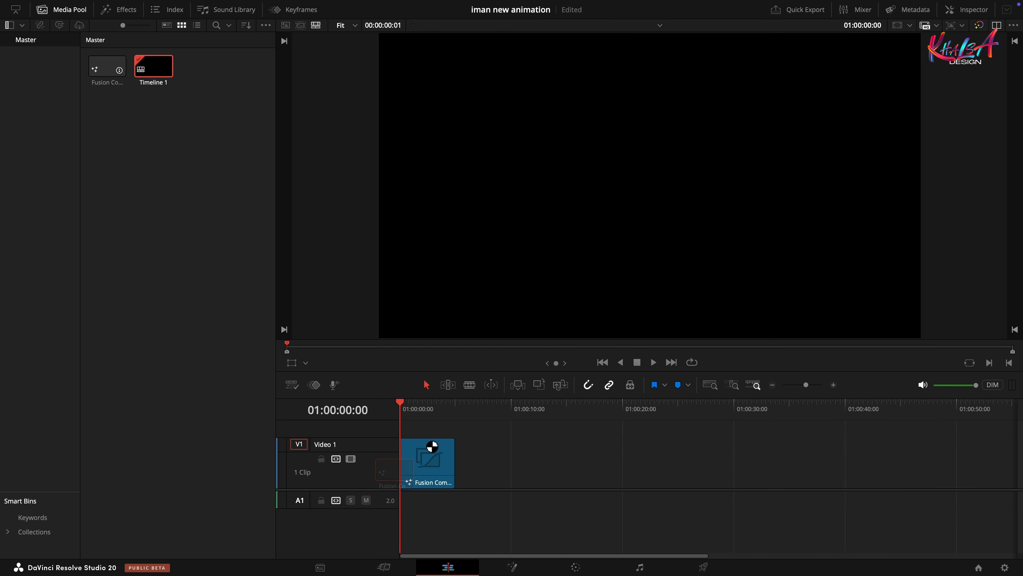
drag(454, 456, 510, 456)
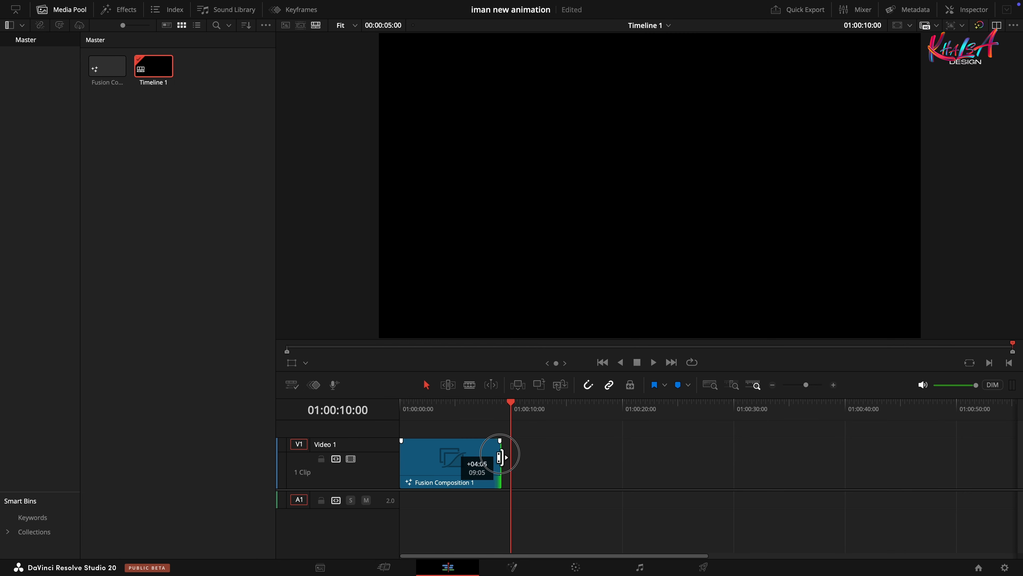
click(456, 462)
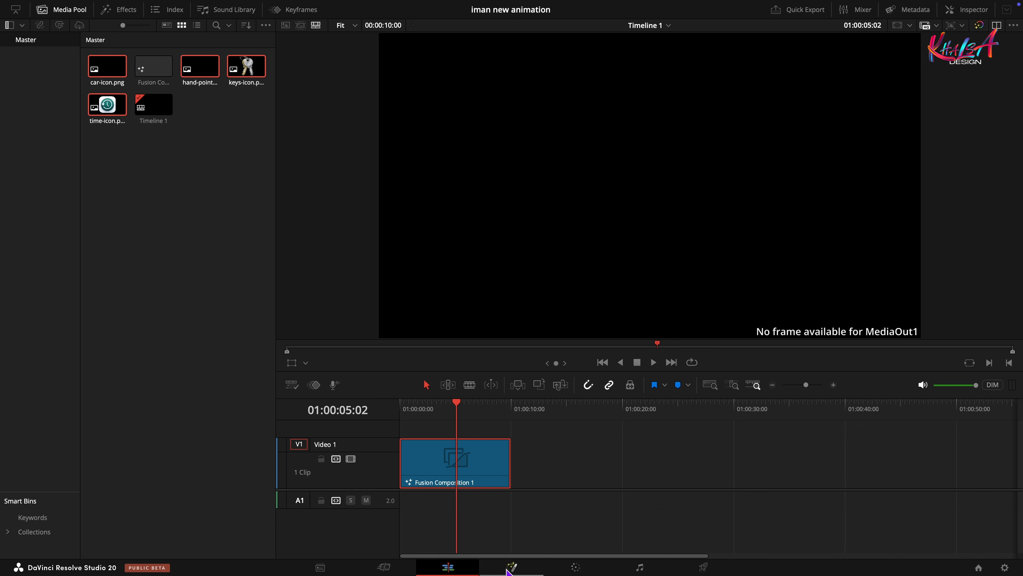
Step: Open the composition on the Fusion page with an enlarged node area and a single viewer
click(509, 567)
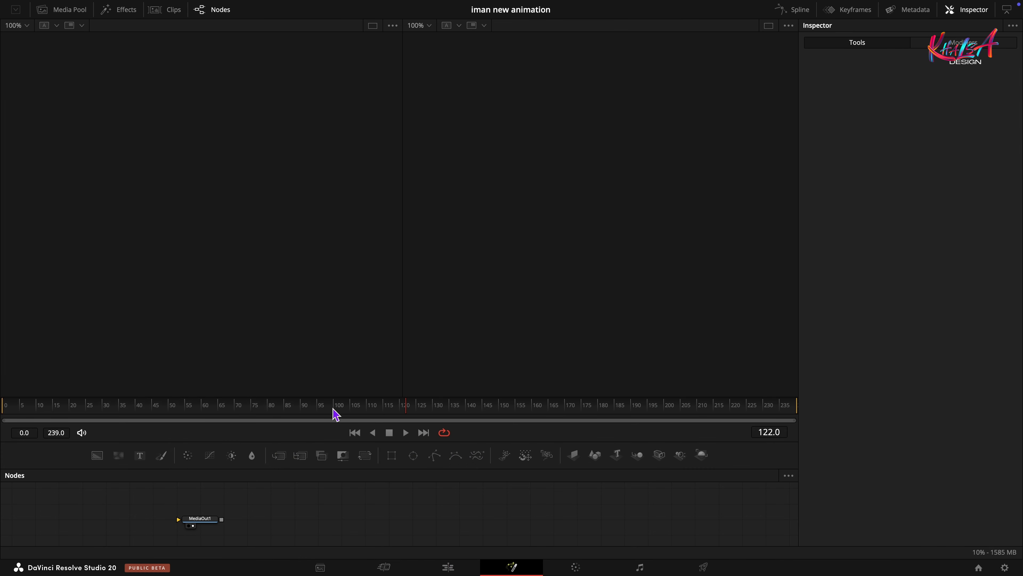
drag(335, 414, 358, 244)
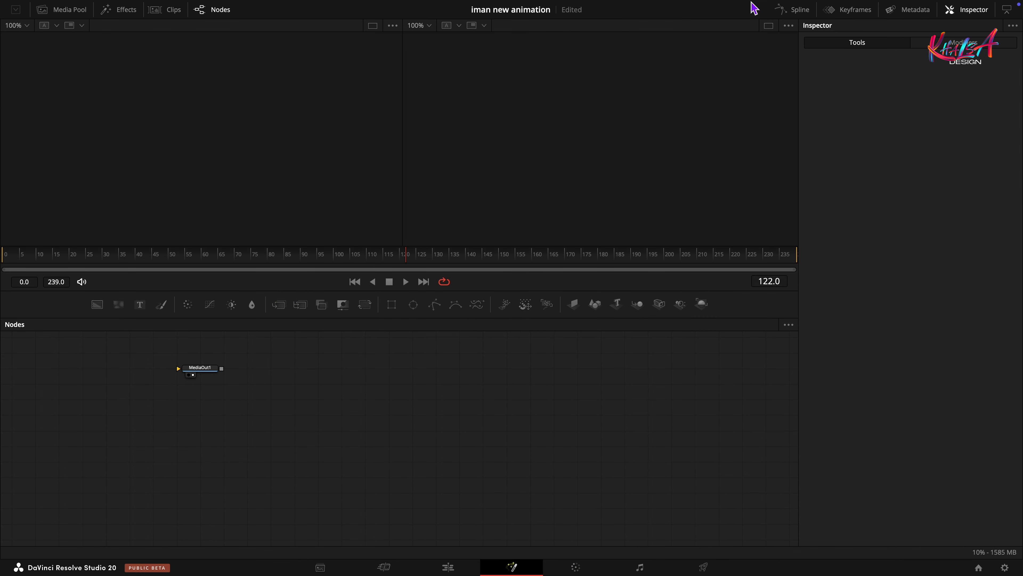
click(768, 26)
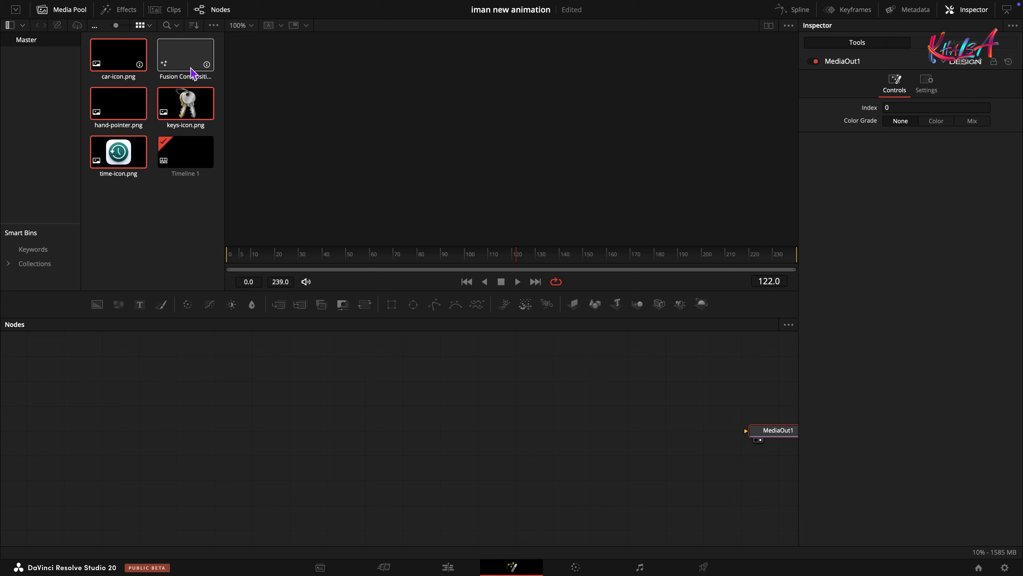
Step: Add time-icon.png to the node graph, connect it as the mask of a new Background node, and view that Background
drag(118, 152, 101, 405)
click(62, 10)
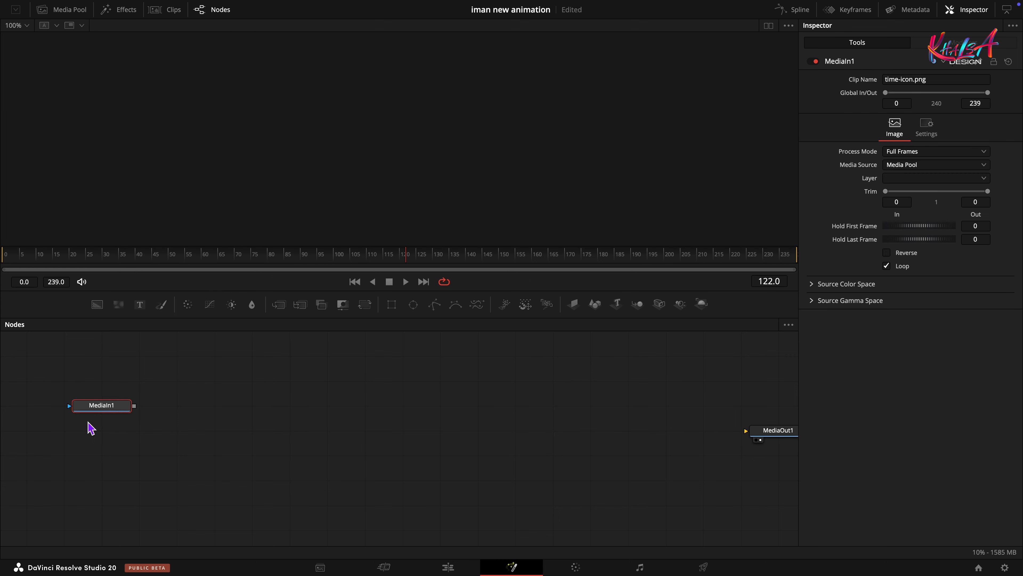
drag(98, 305, 159, 405)
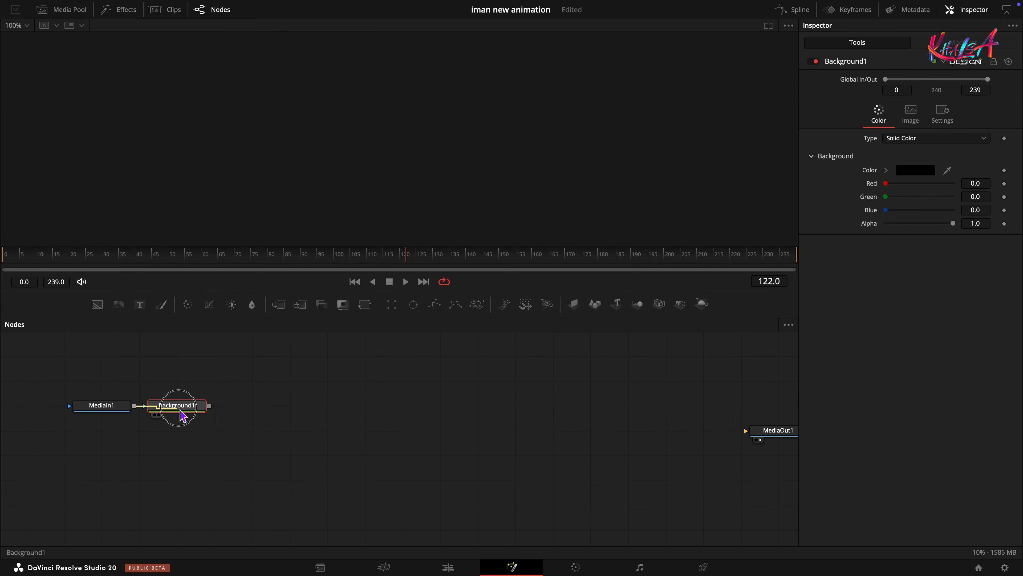
click(159, 416)
Step: Set Background1's mask channel to Red and return to its color settings
click(943, 115)
click(902, 197)
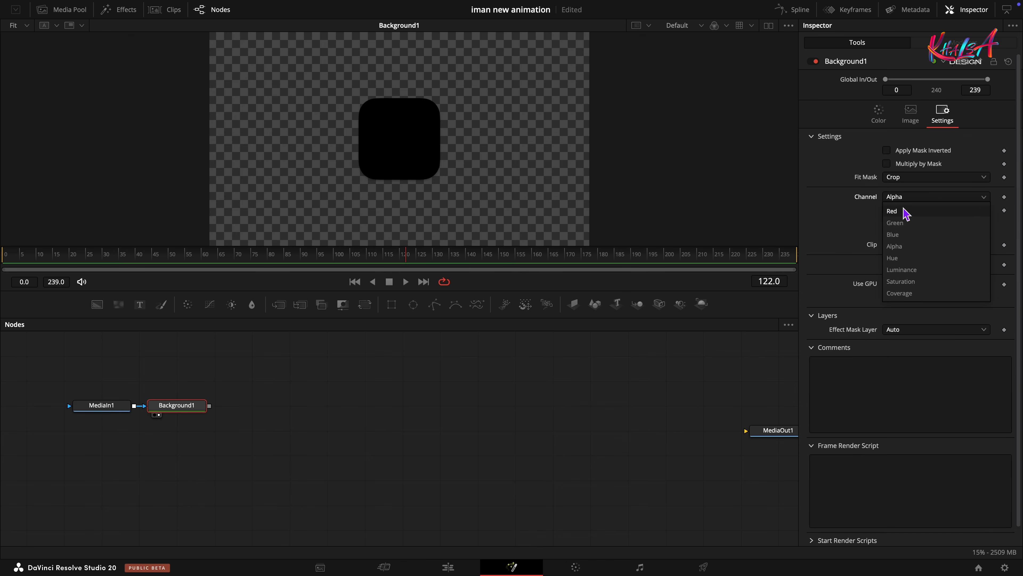
click(905, 213)
click(879, 117)
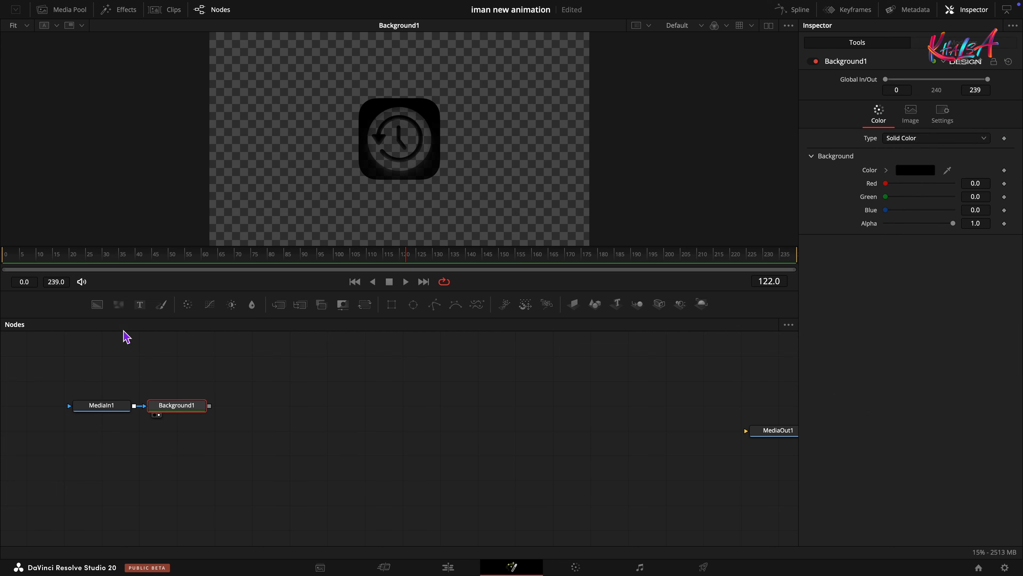
Step: Merge Background1 as foreground over a second Background node and view the Merge result
drag(282, 310, 173, 452)
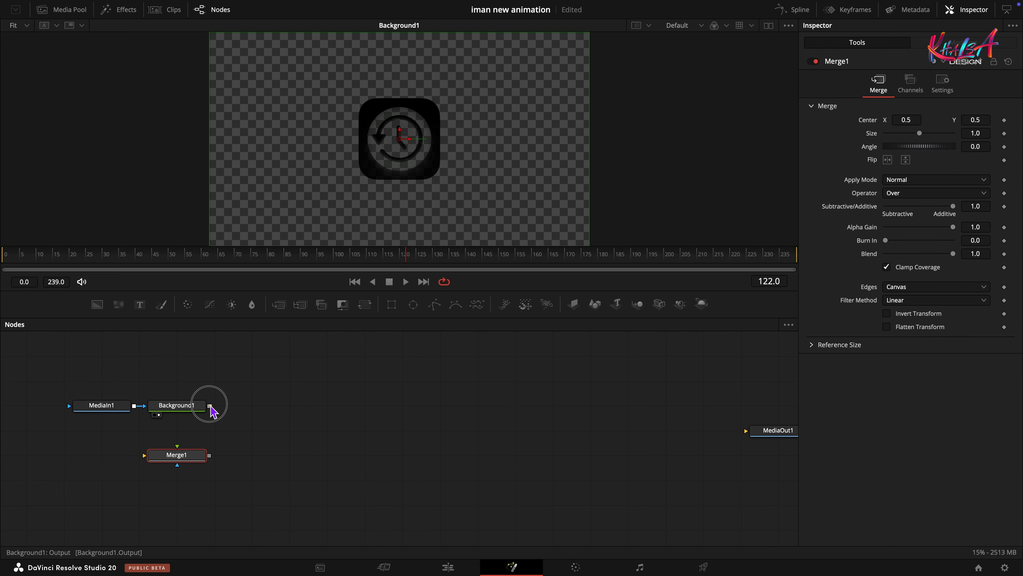
drag(97, 305, 164, 455)
drag(209, 406, 176, 455)
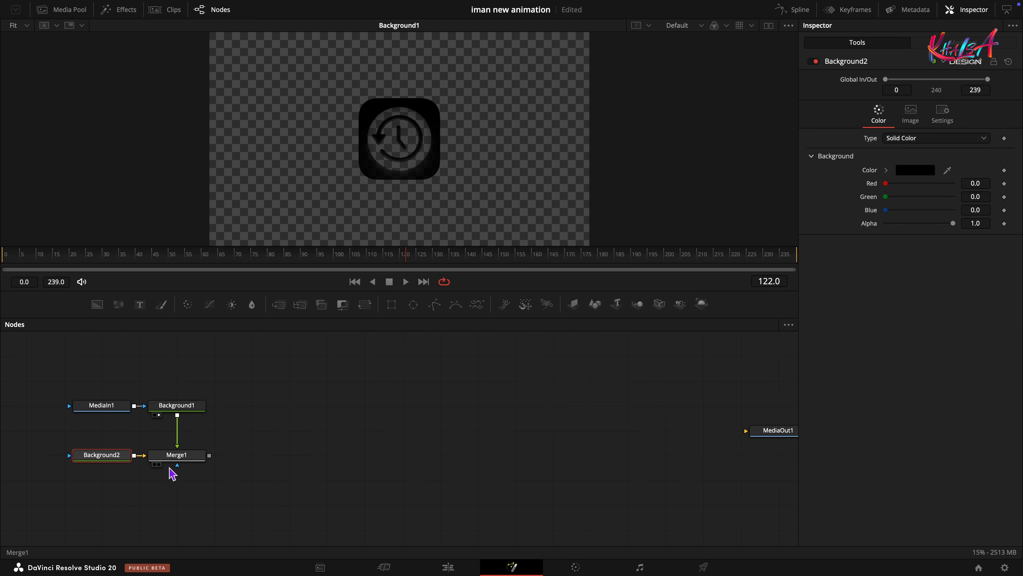
click(158, 465)
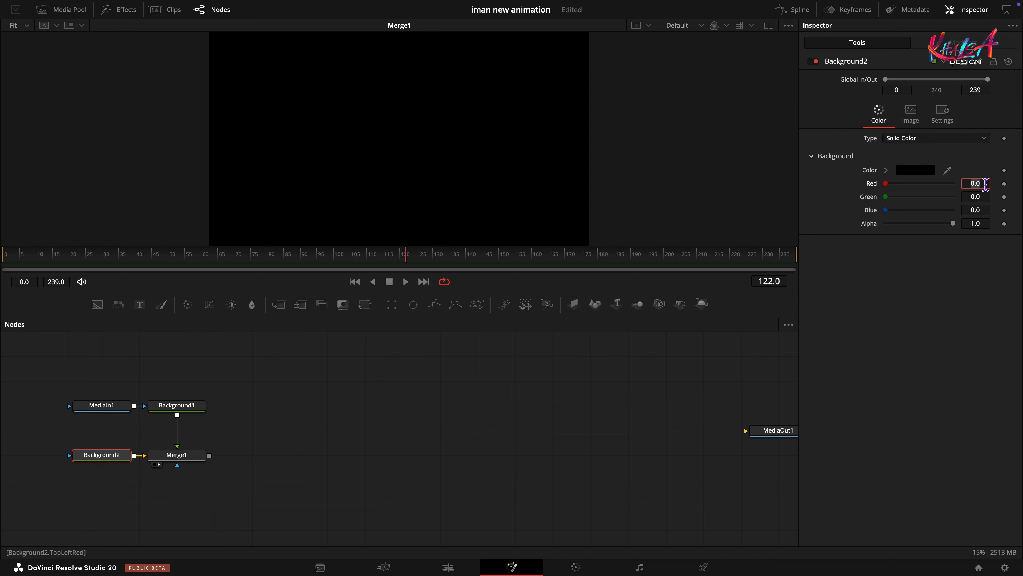
Step: Set Background2's color to mid-gray with red, green and blue at 0.5
key(BackSpace)
text(5)
key(Tab)
text(0.5)
key(Tab)
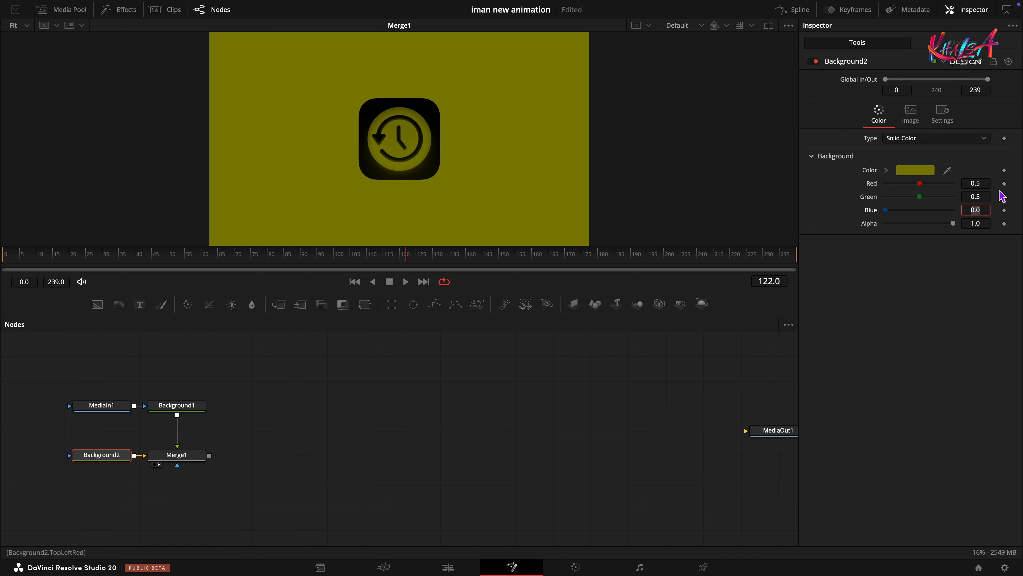
text(0.5)
key(Tab)
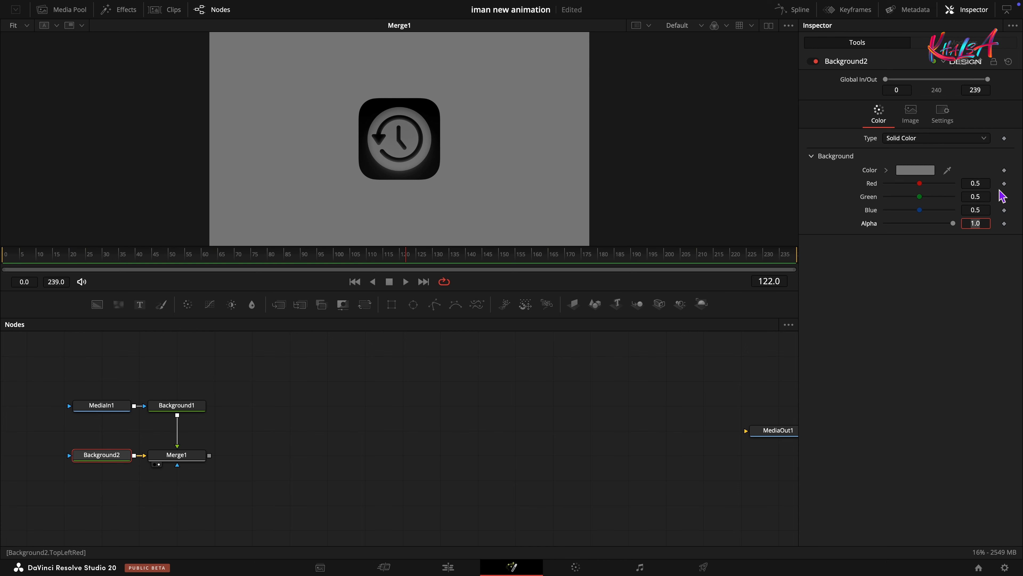
Step: Mask Background2 with a Rectangle and drive the rectangle's width by the expression Height/1.78
drag(294, 443, 436, 420)
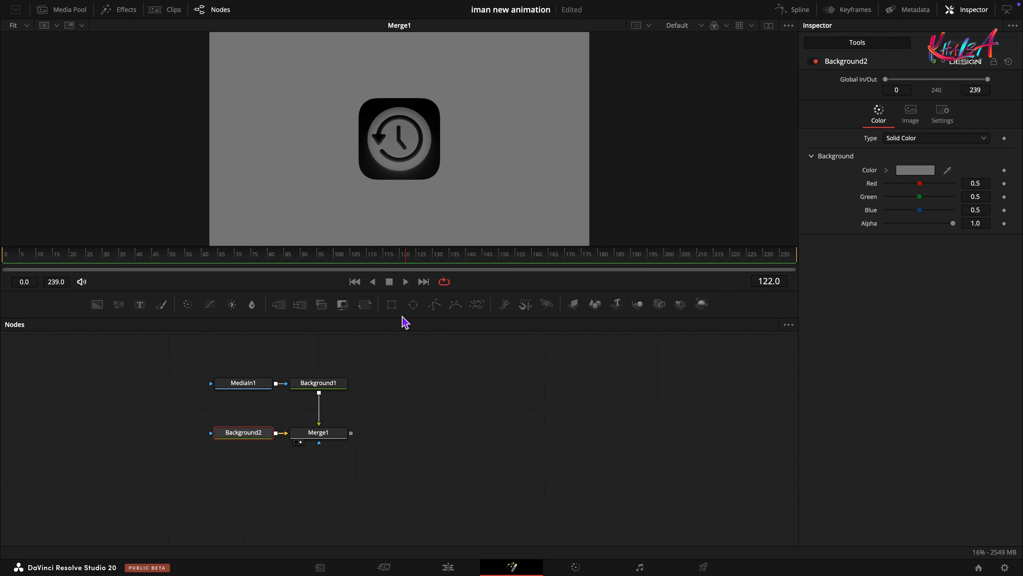
drag(392, 304, 241, 432)
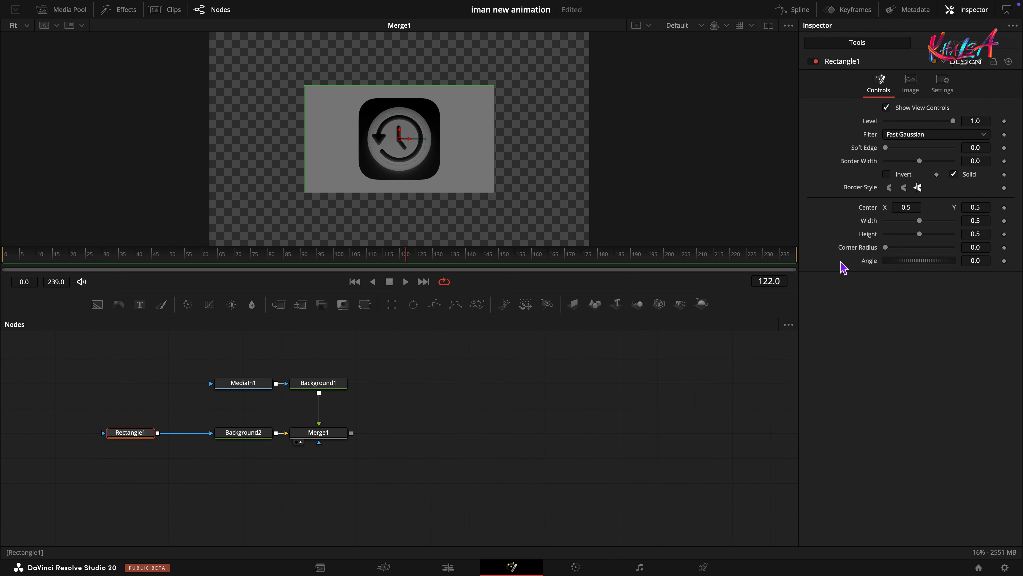
right_click(865, 222)
click(886, 344)
drag(888, 234, 872, 248)
click(926, 237)
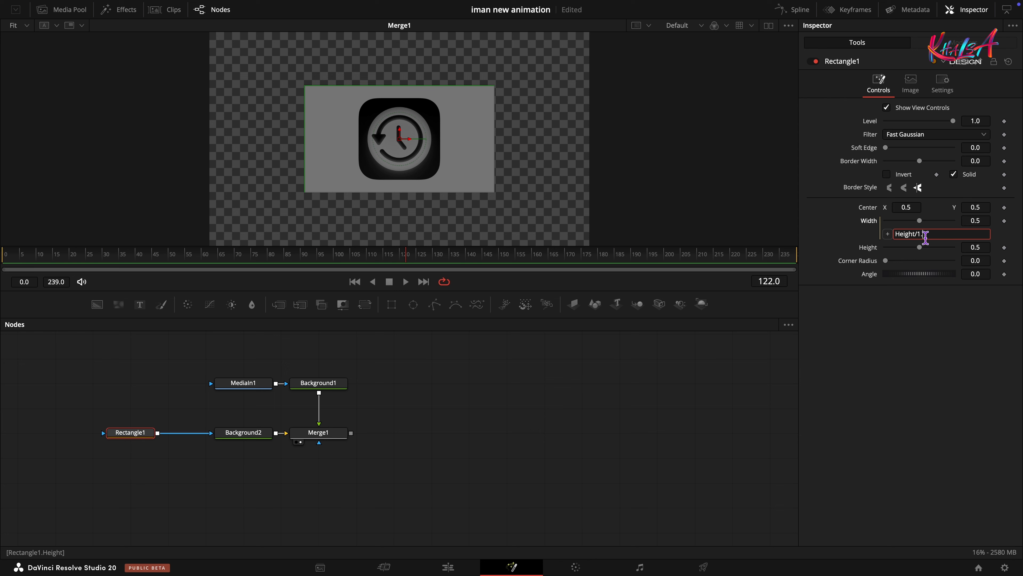
key(Tab)
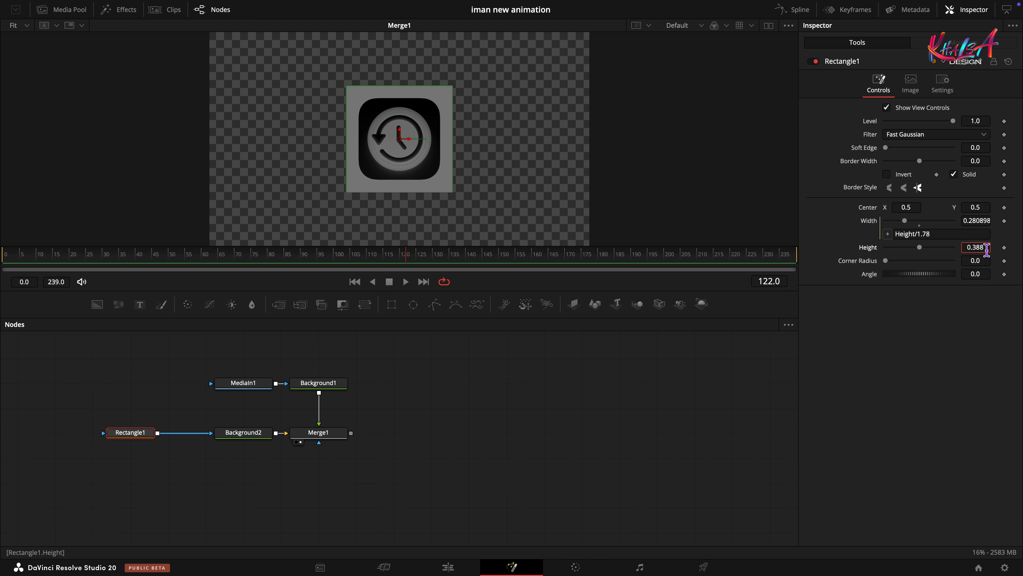
Step: Set Rectangle1's height to 0.388, corner radius to 0.441 and border width to 0.003
text(0.388)
key(Tab)
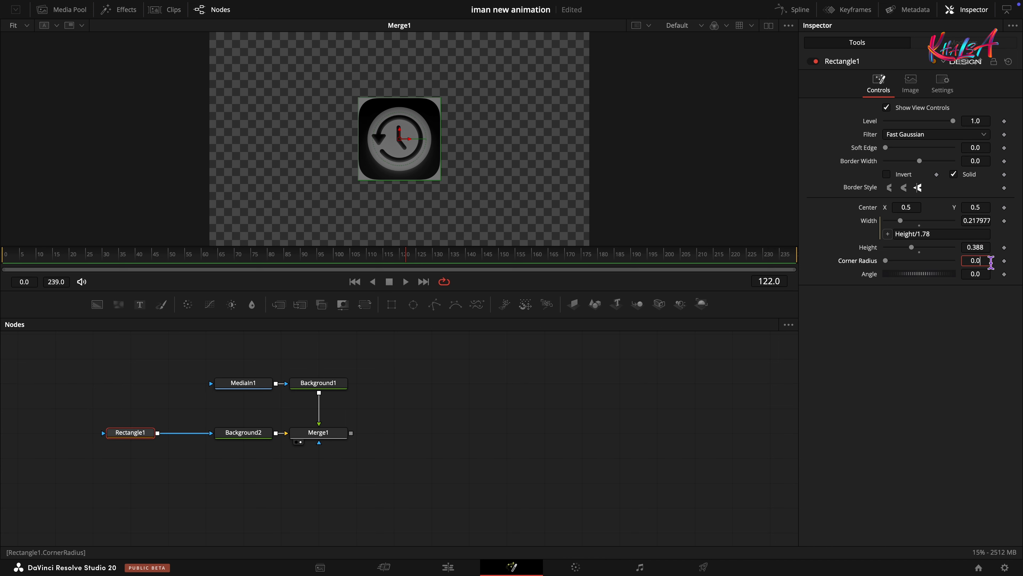
key(Tab)
click(916, 408)
click(539, 379)
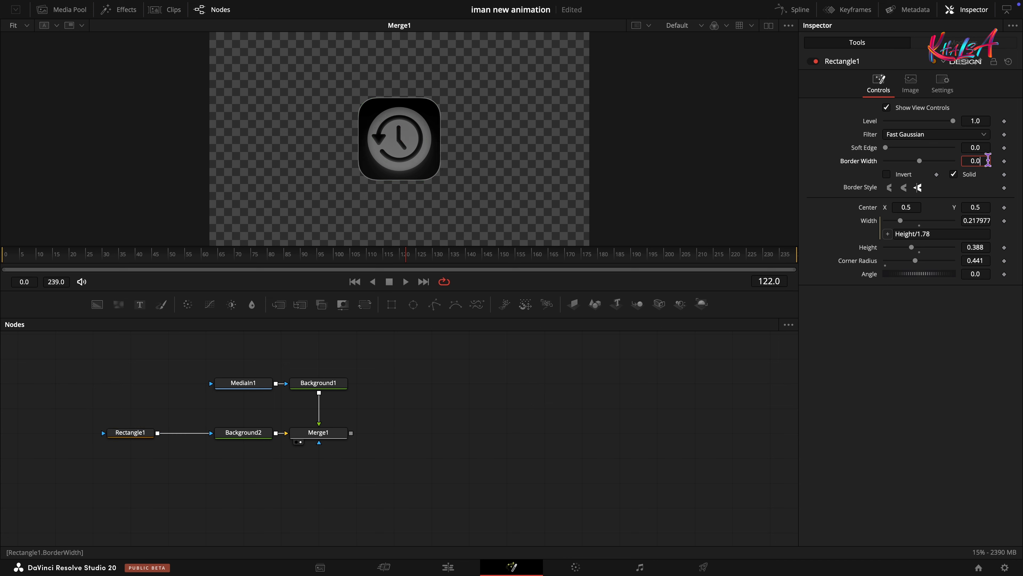
key(Tab)
click(462, 455)
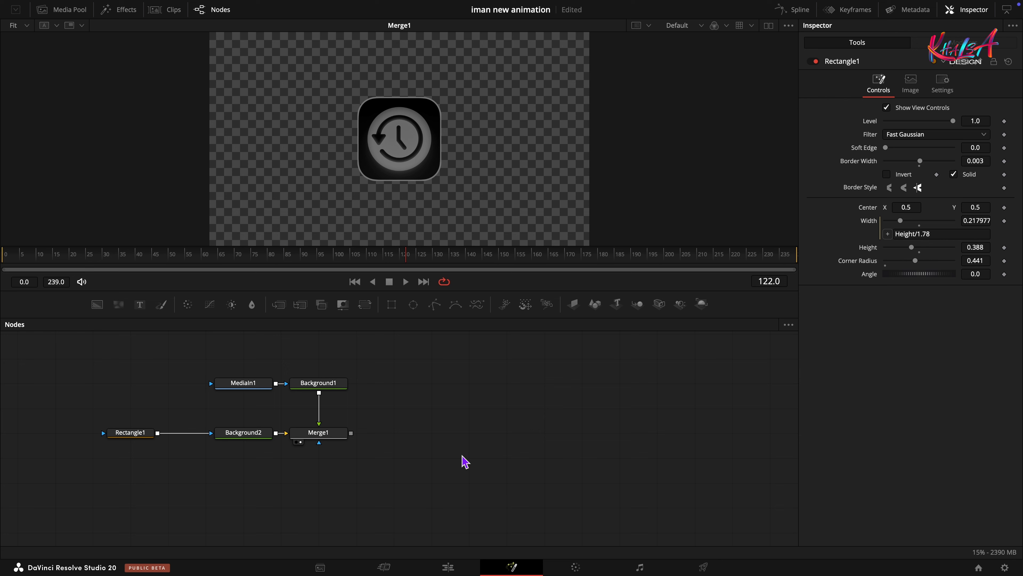
Step: Add a viewed Brightness/Contrast node after Merge1 and limit it to the red channel
click(326, 433)
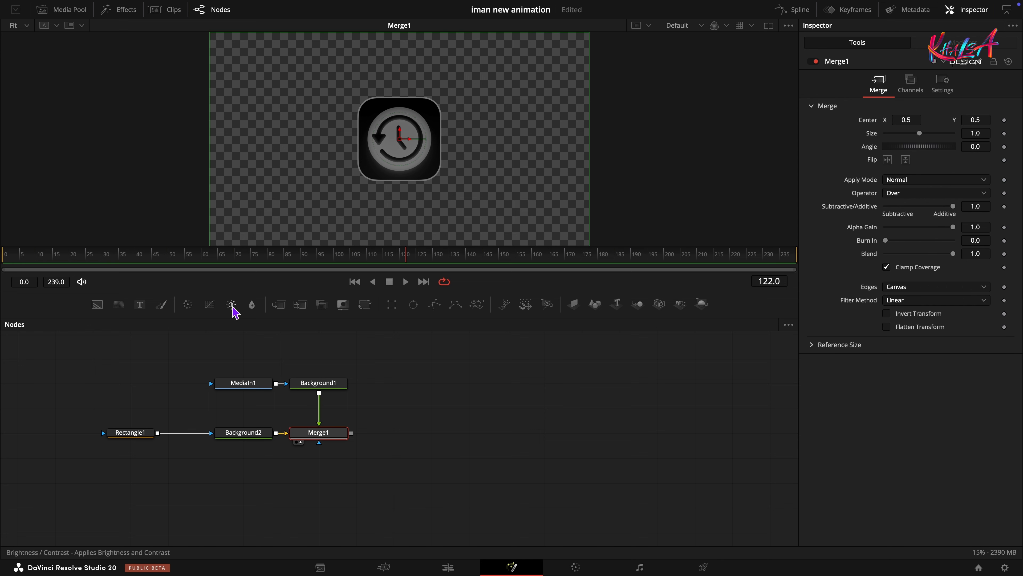
drag(231, 304, 334, 488)
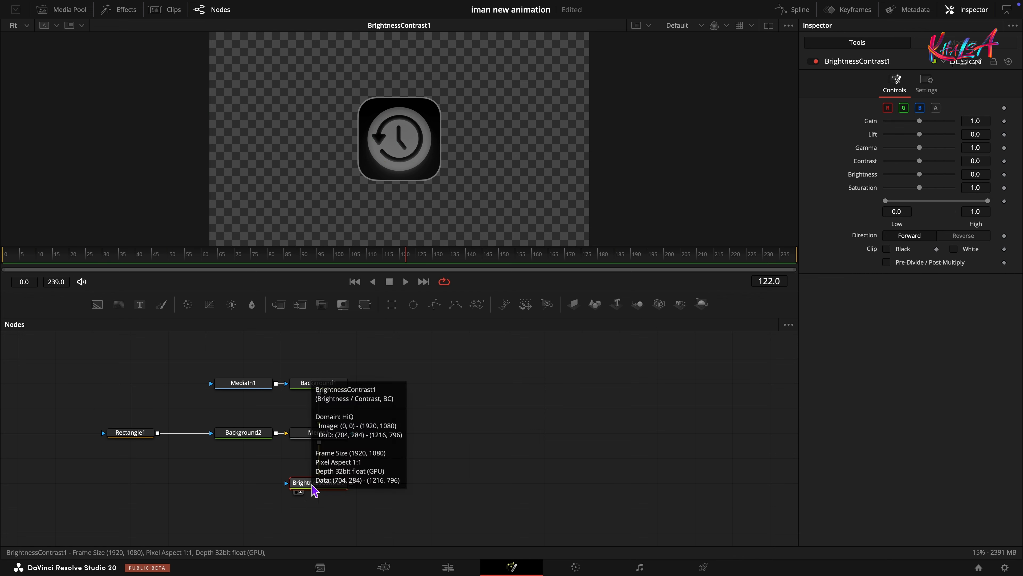
click(904, 108)
click(919, 108)
click(935, 109)
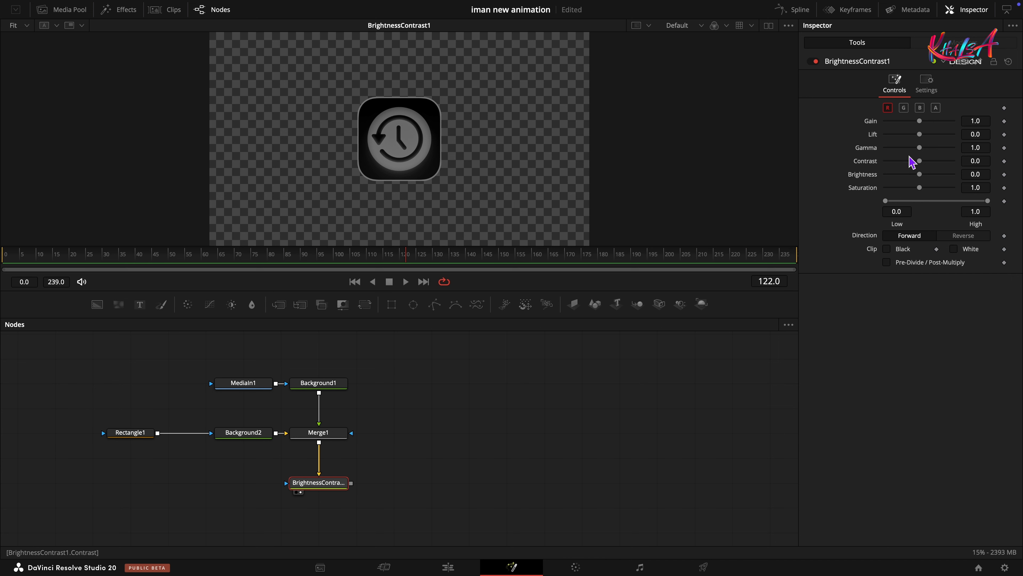
Step: Keyframe the Brightness/Contrast Lift at 0 on frame 45 and 0.5 on frame 47
drag(400, 261, 156, 264)
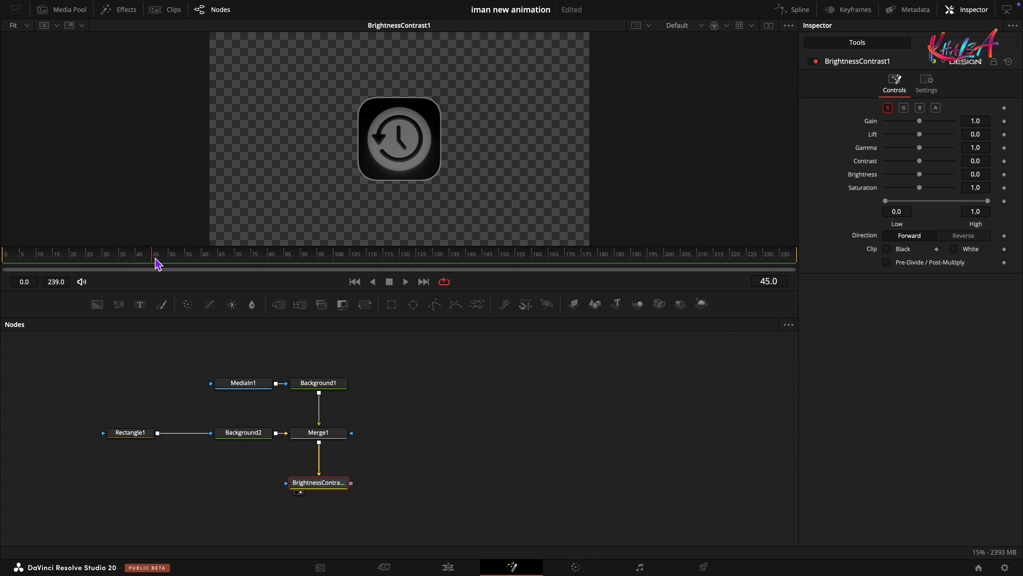
click(1004, 135)
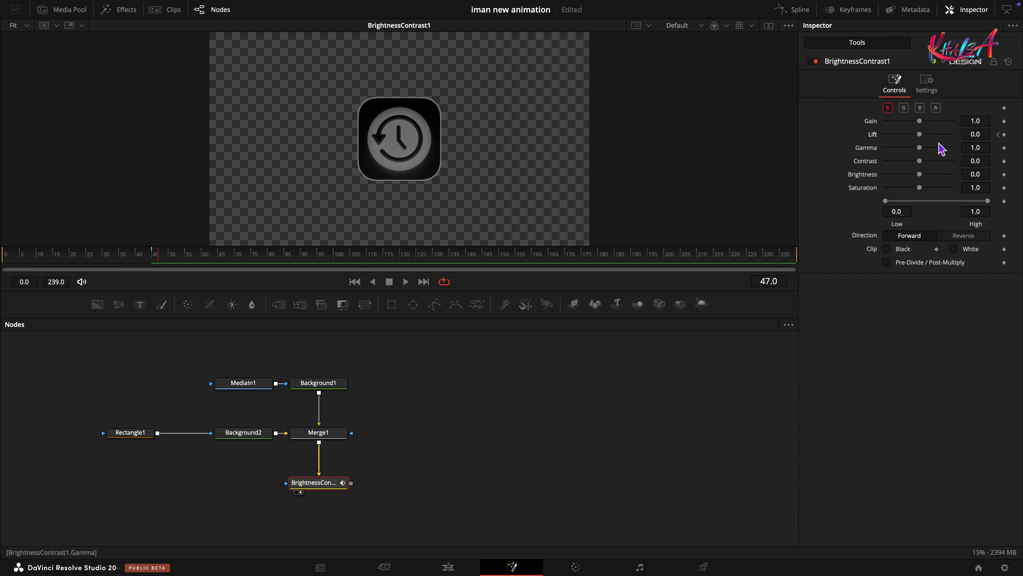
click(986, 136)
key(BackSpace)
text(5)
key(Tab)
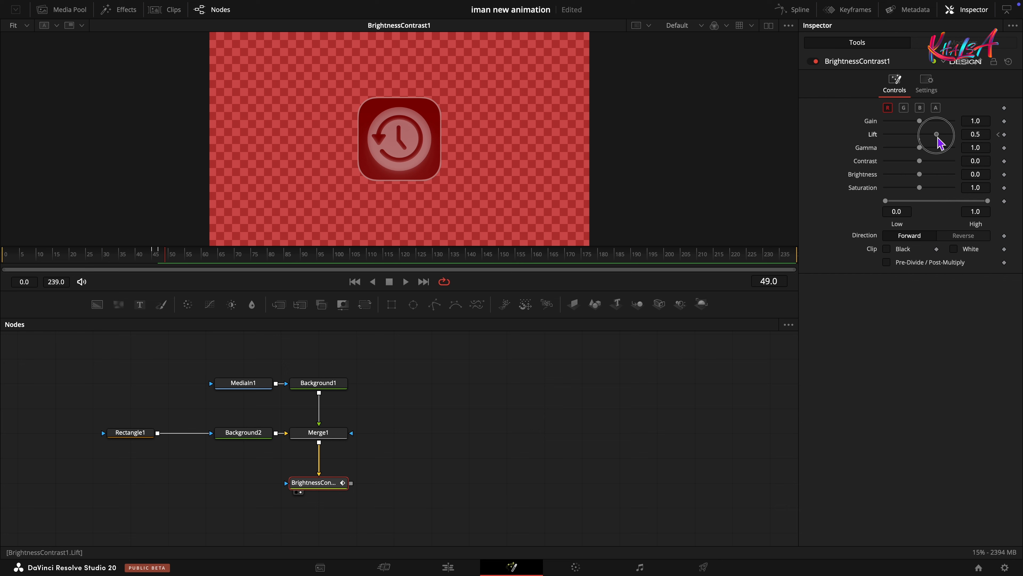
Step: Keyframe the Lift at 0 on frame 49 and 0.5 on frame 50, and mask the Brightness/Contrast node with Rectangle1
drag(937, 137, 921, 153)
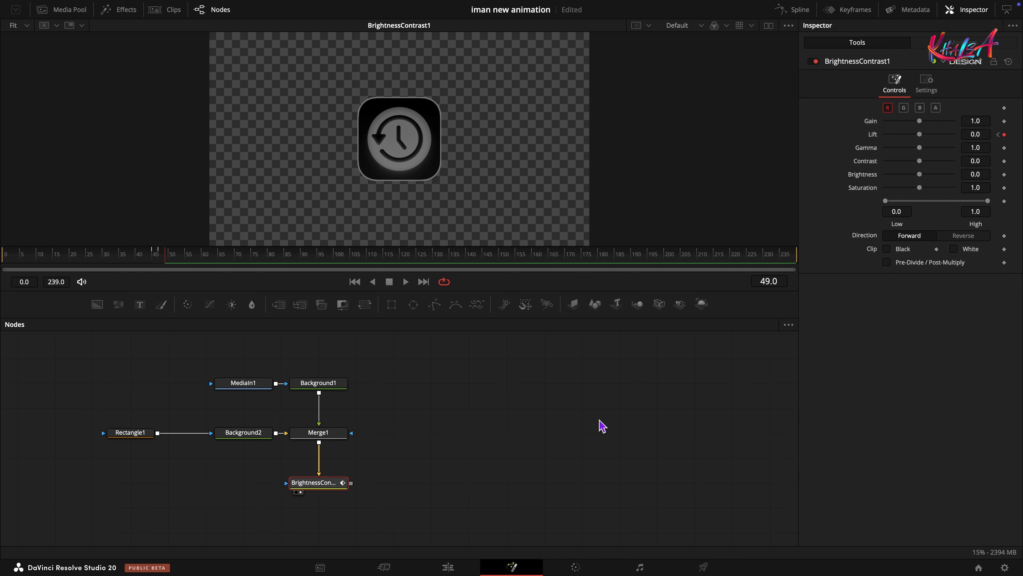
click(986, 136)
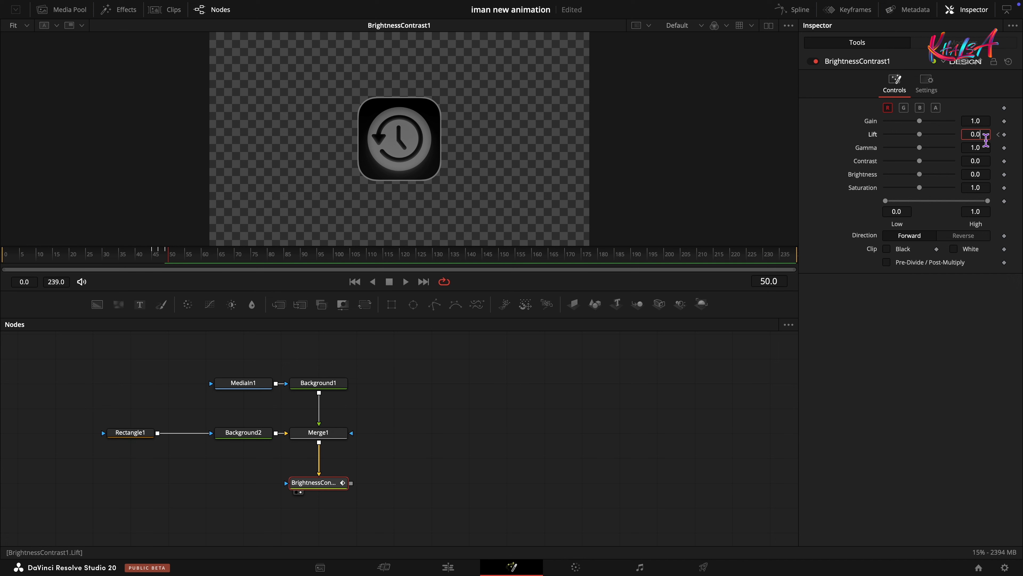
key(Return)
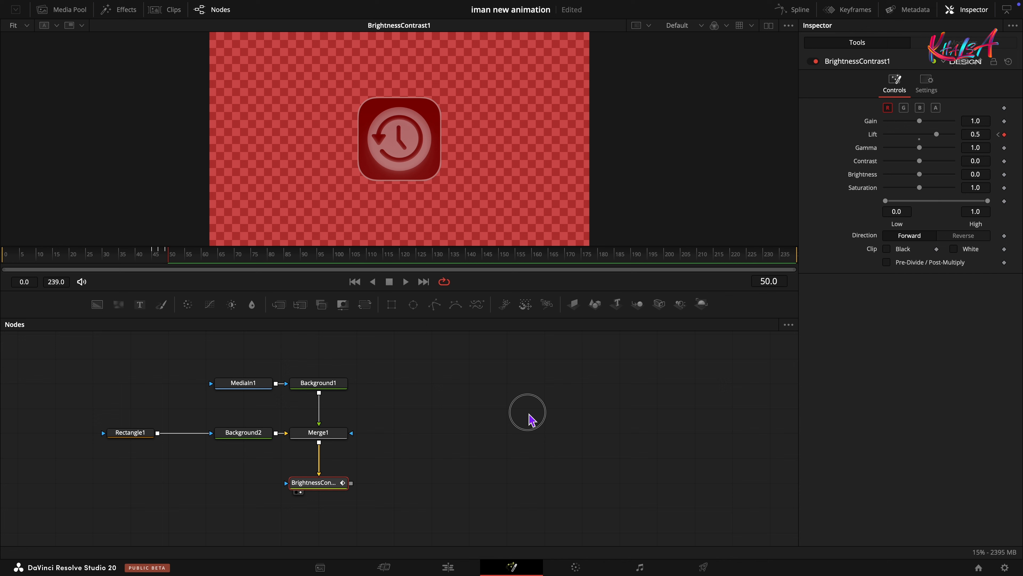
drag(158, 433, 319, 485)
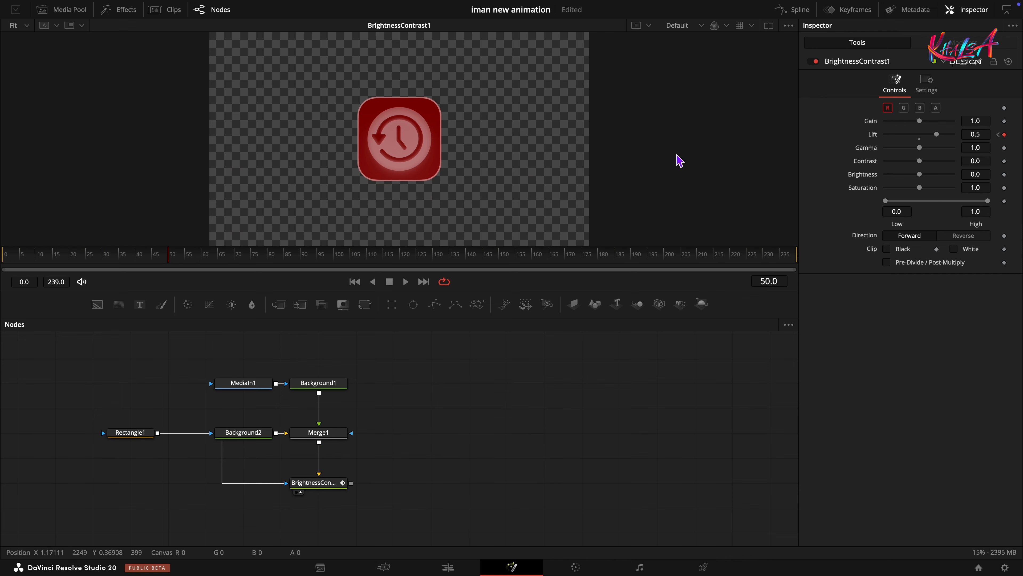
Step: Give all of BrightnessContrast1's Lift keyframes stepped interpolation in the spline editor and play back the flicker
click(316, 482)
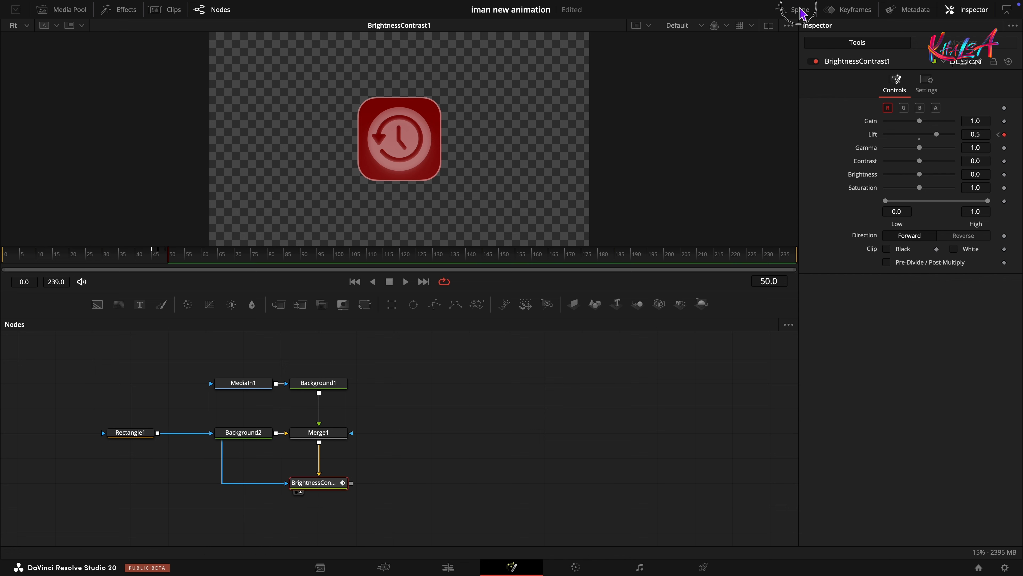
click(792, 10)
click(273, 352)
click(749, 324)
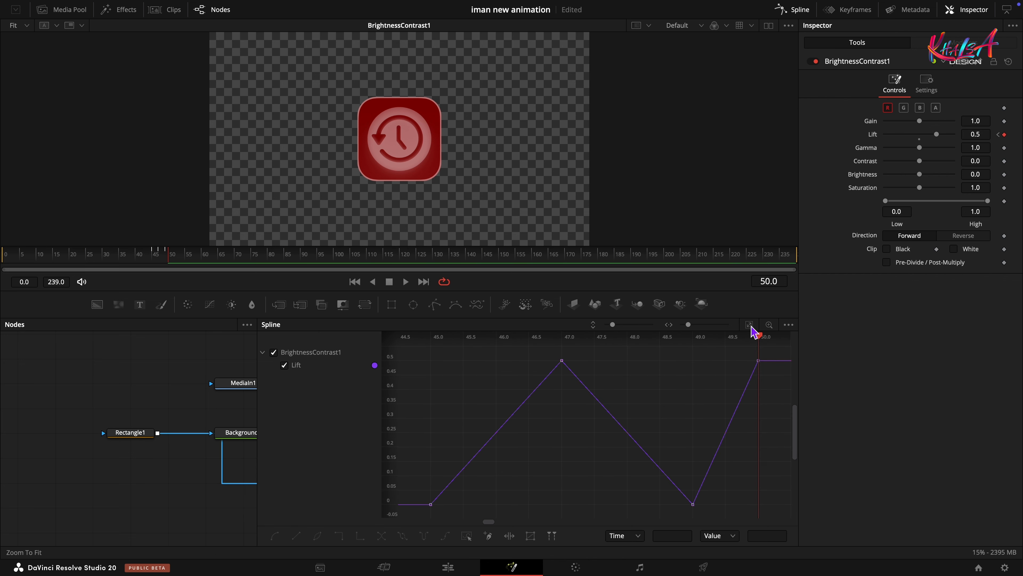
click(463, 537)
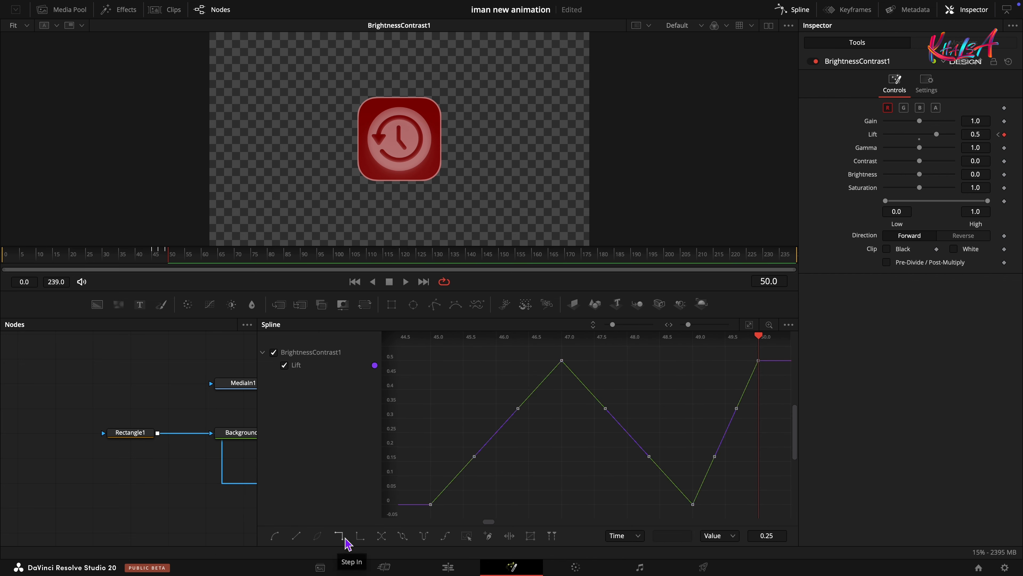
click(359, 537)
click(807, 11)
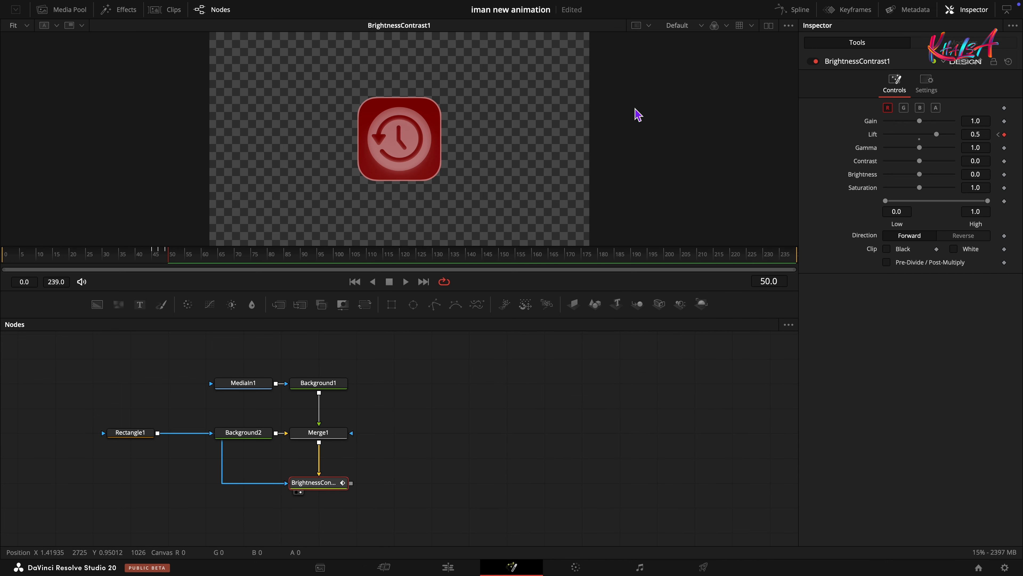
click(109, 254)
key(space)
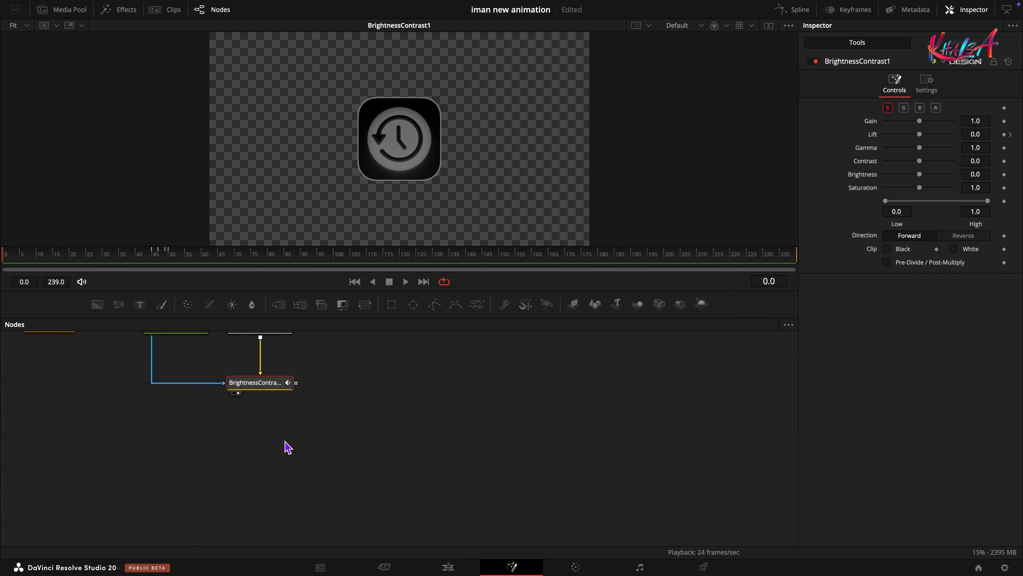
Step: Add a viewed Transform node after BrightnessContrast1
key(shift+space)
text(glo)
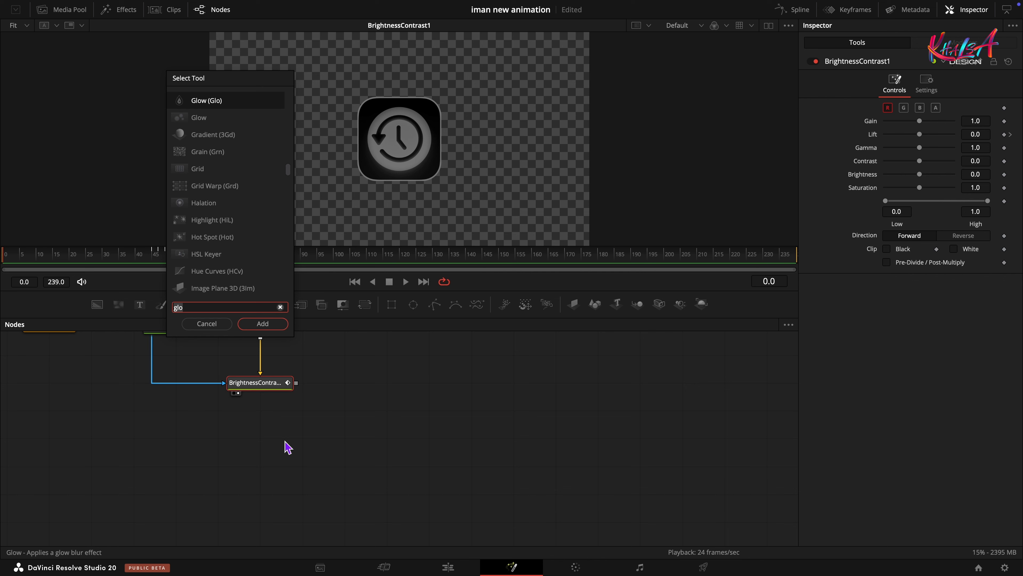
key(BackSpace)
key(BackSpace)
key(BackSpace)
text(xf)
click(262, 323)
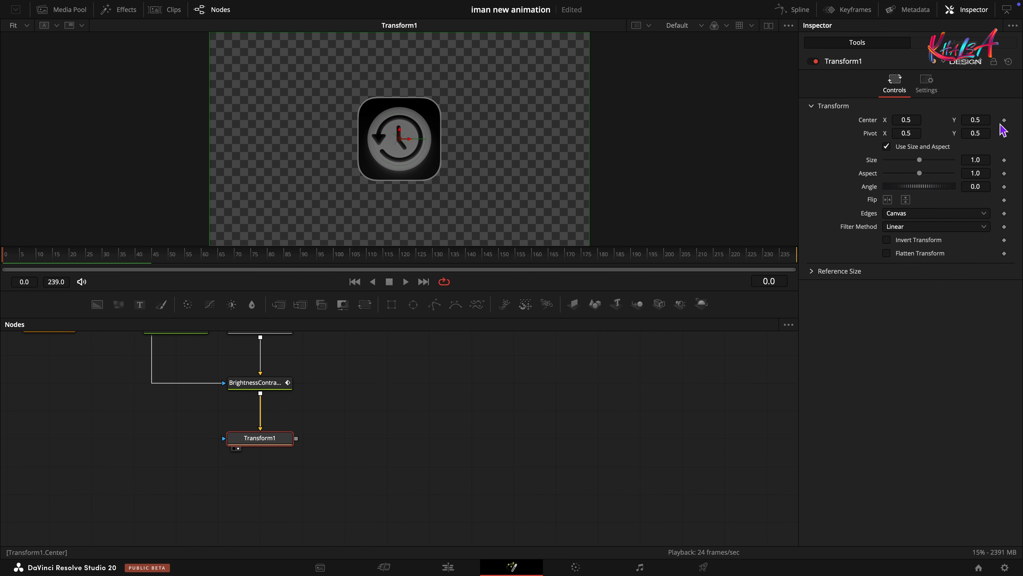
Step: Keyframe Transform1's Size at 0.6 on frame 0 and 0.5 on frame 30
click(1004, 160)
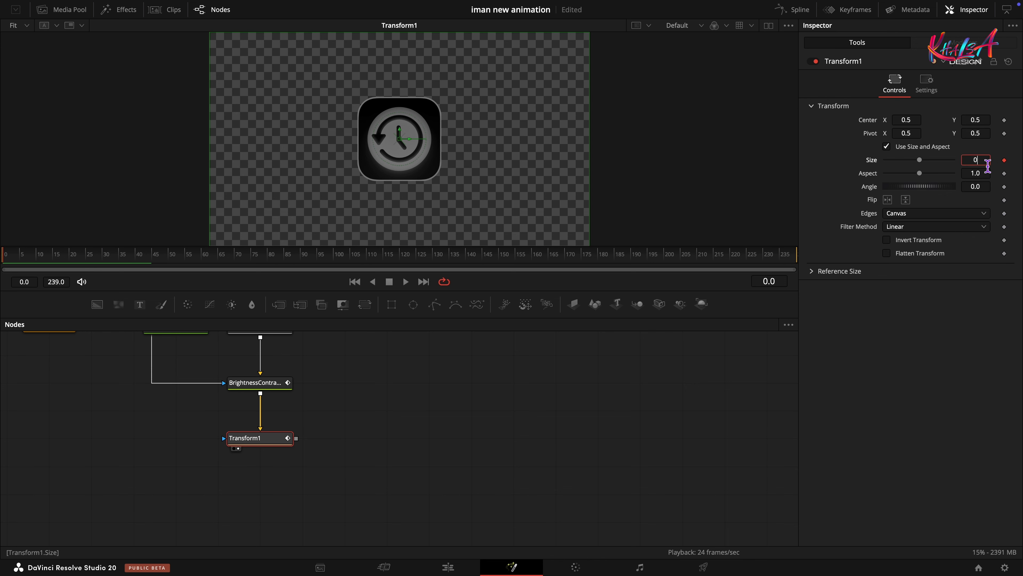
click(988, 163)
text(0.6)
key(Return)
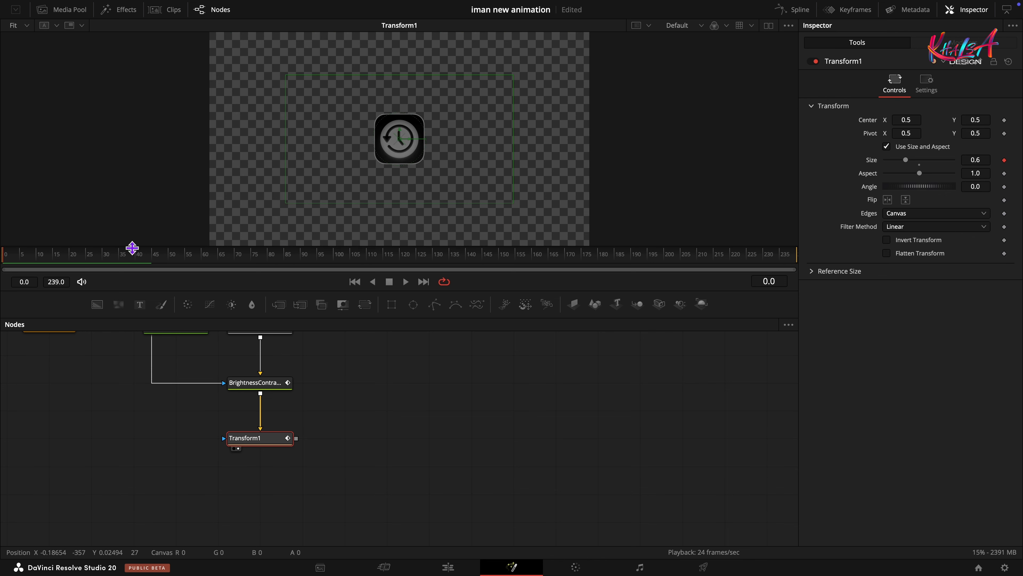
click(106, 258)
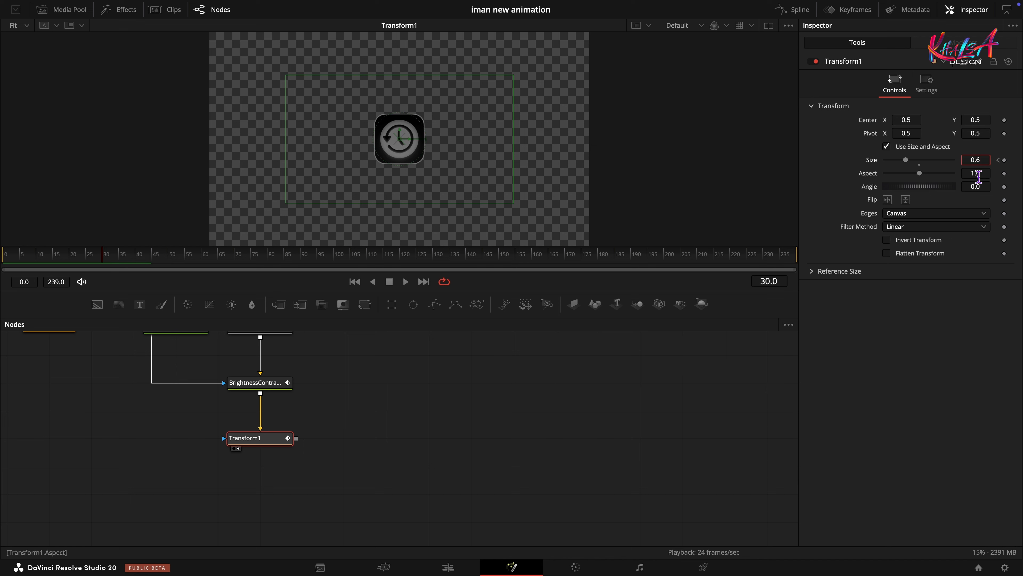
text(0.5)
key(Return)
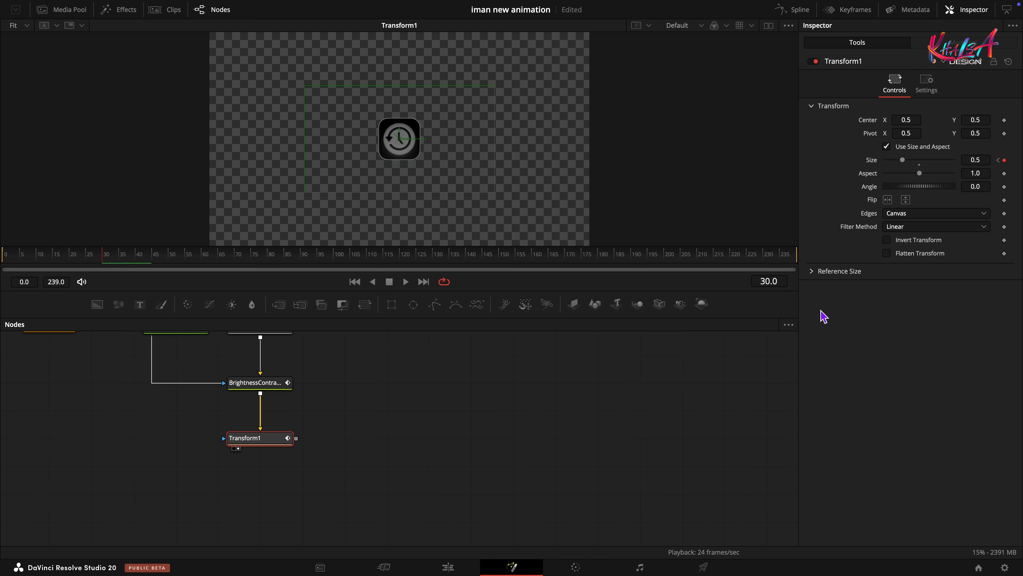
Step: Keyframe Transform1's Center with Y at 0.6 on frame 30 and X at 0.35 on frame 90
click(1004, 120)
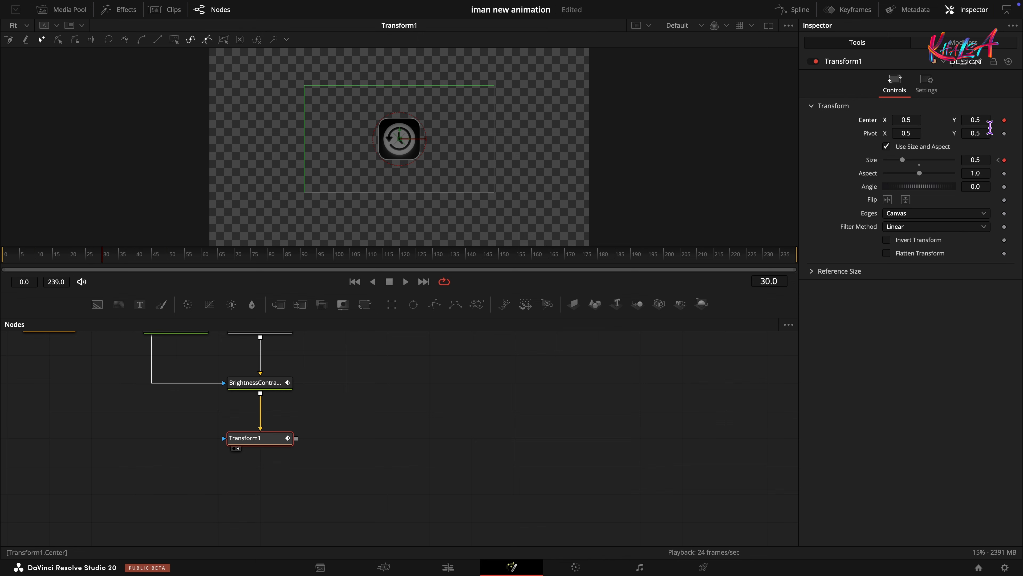
click(988, 120)
text(0.6)
key(Return)
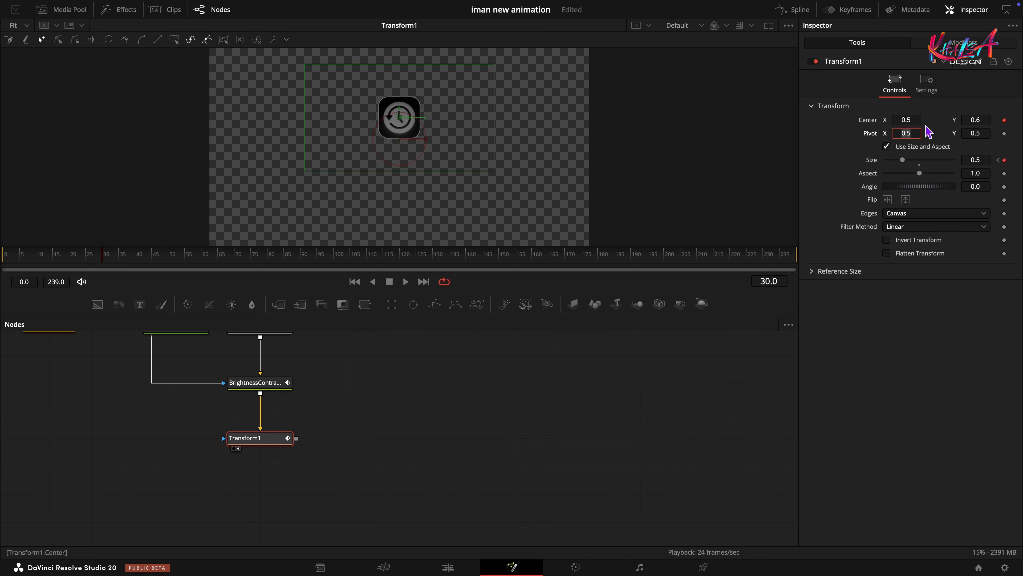
click(305, 261)
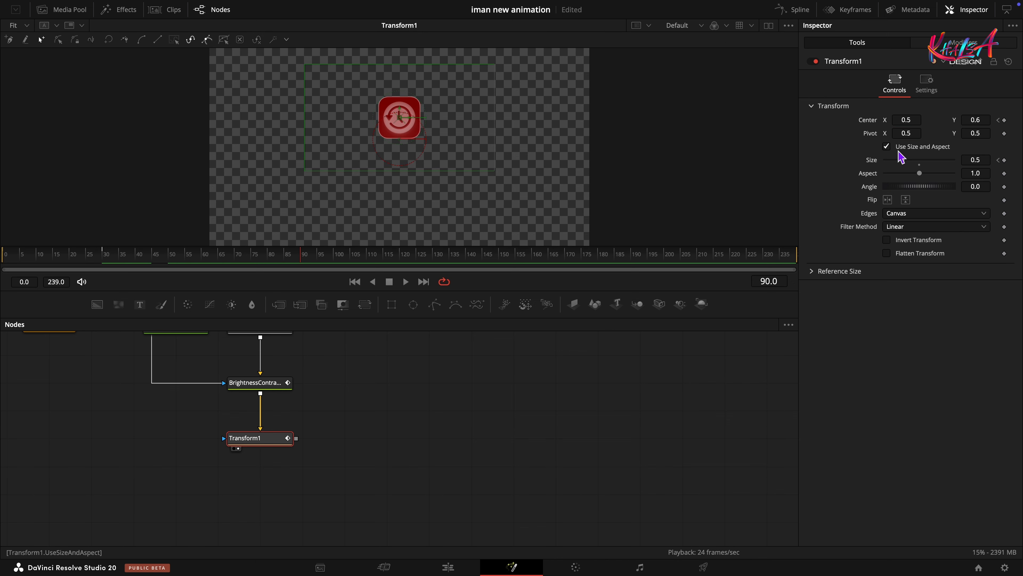
click(912, 119)
text(35)
key(Return)
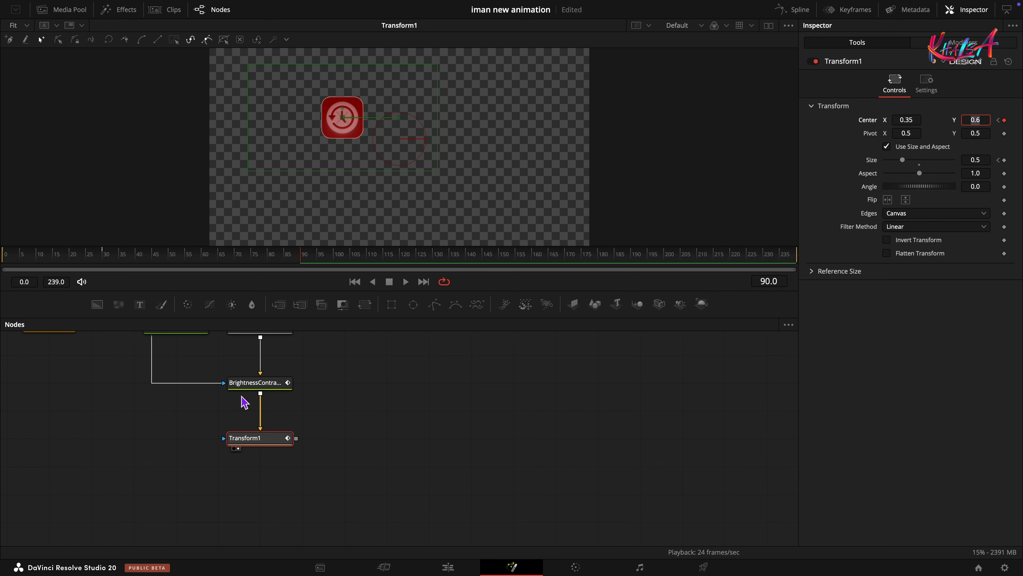
Step: Smooth Transform1's Center displacement curve with Ease In and Ease Out at 67
click(806, 9)
click(295, 392)
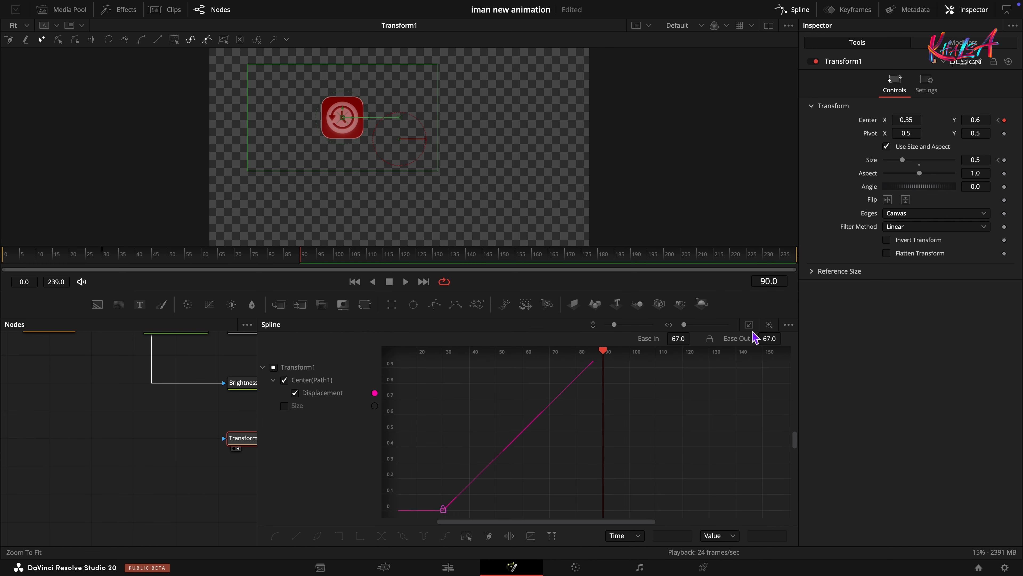
click(466, 535)
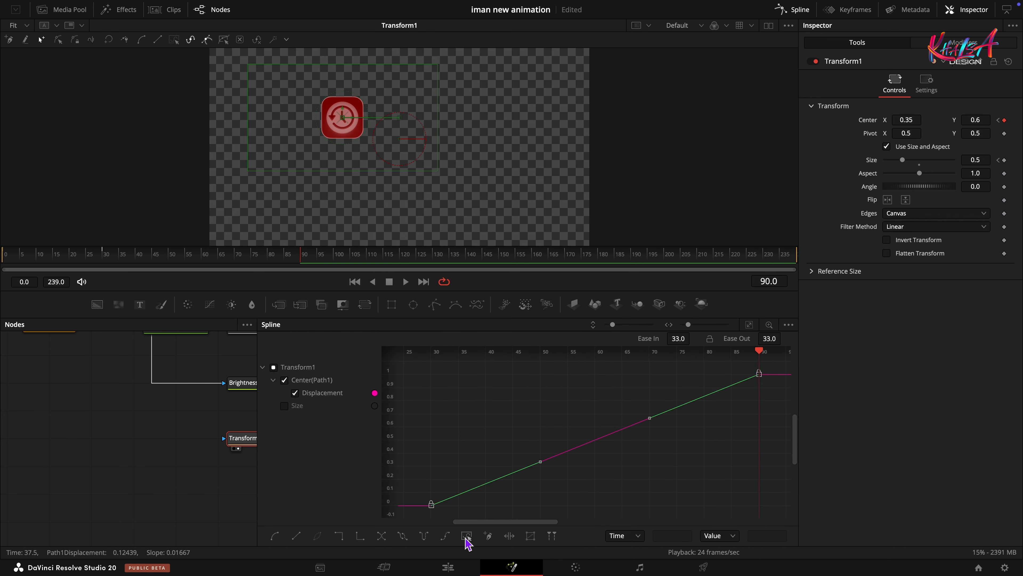
click(278, 539)
drag(677, 340, 843, 330)
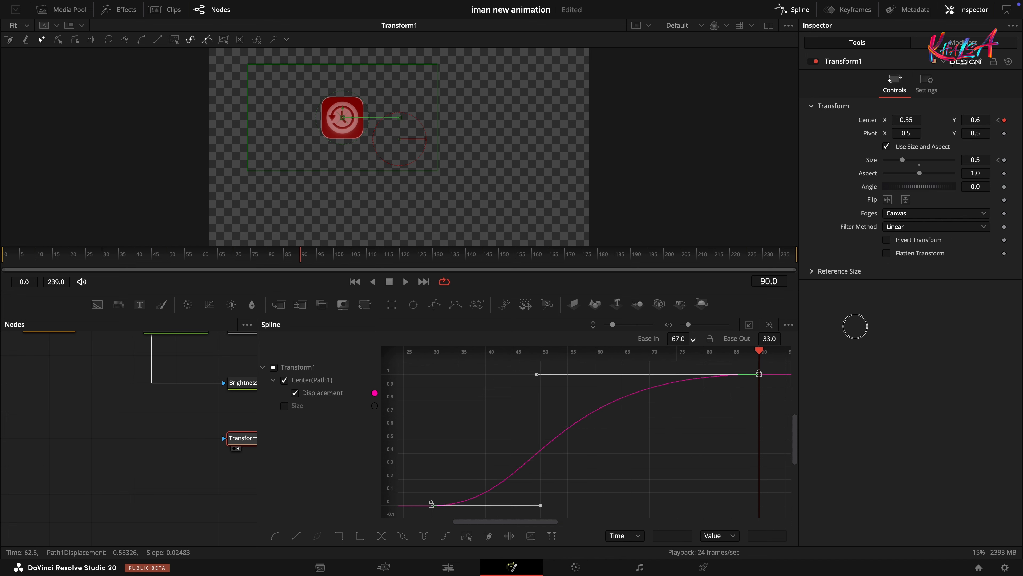
drag(780, 338, 947, 331)
Step: Isolate Transform1's Size curve in the spline editor and smooth all its keyframes
click(284, 405)
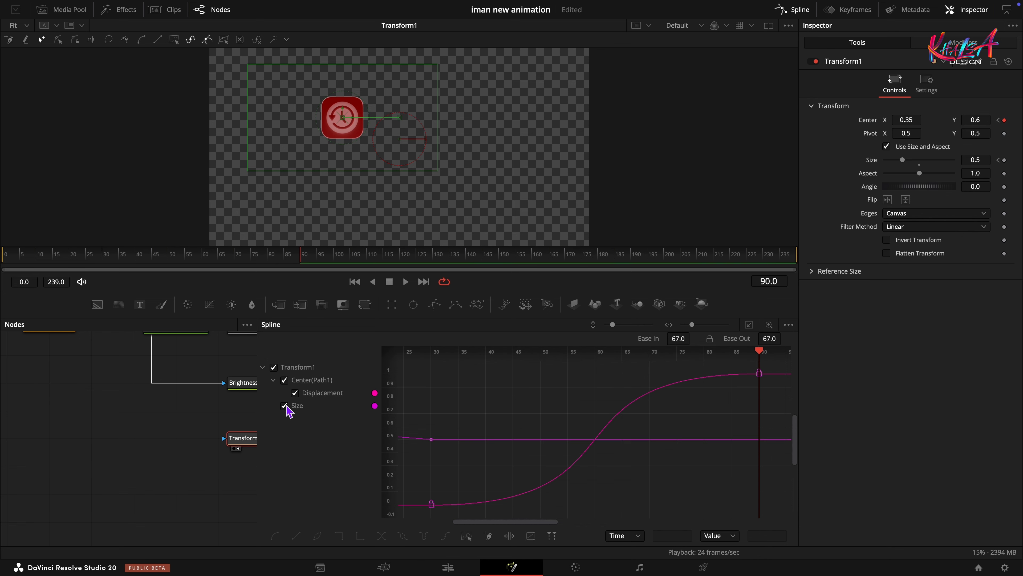
click(295, 393)
click(749, 325)
click(466, 535)
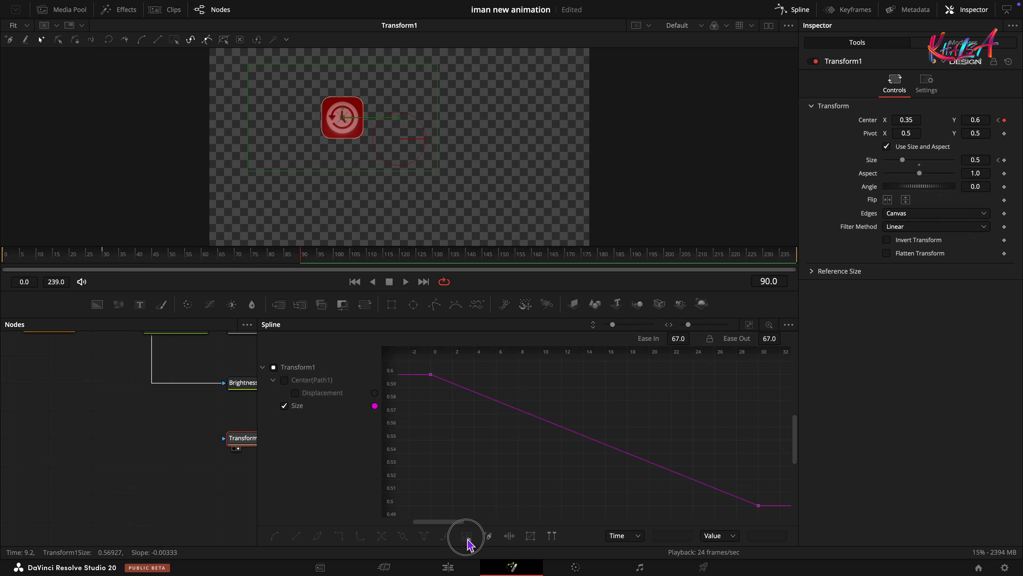
click(791, 11)
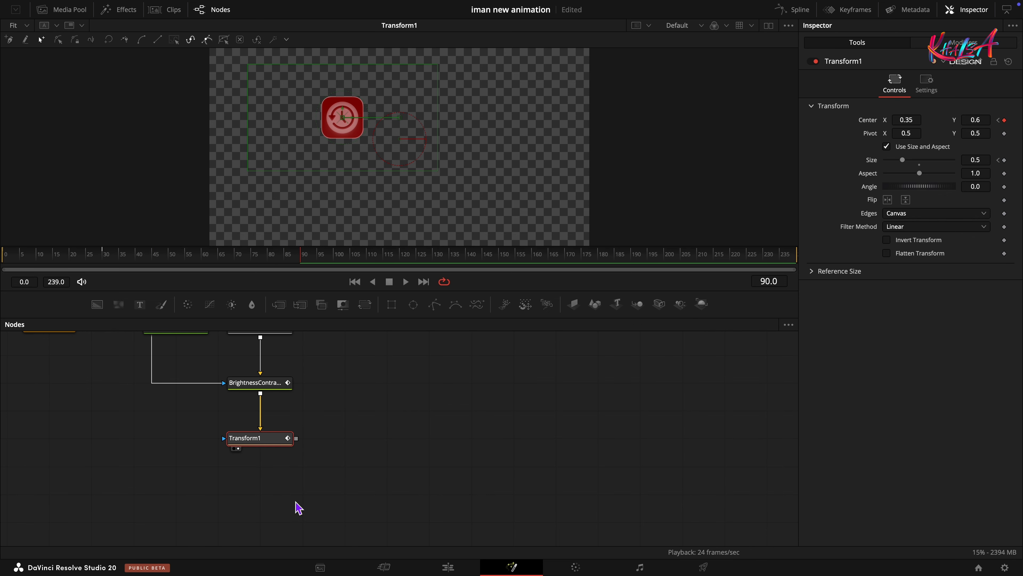
Step: Merge Transform1 over a new fully transparent Background node and view the Merge2 result
scroll(296, 503, down, 2)
drag(97, 305, 142, 470)
drag(279, 305, 266, 479)
drag(169, 473, 254, 474)
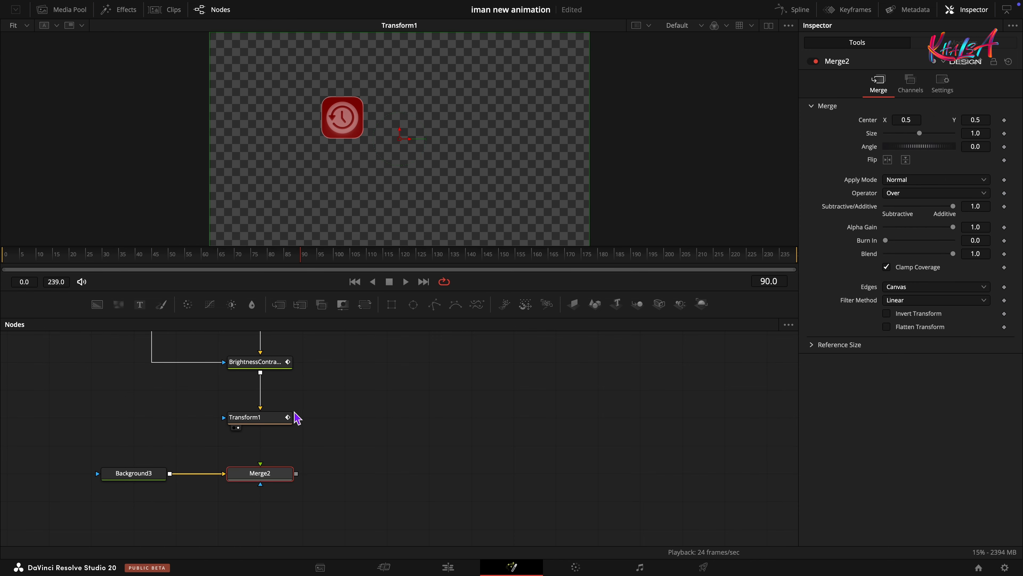
drag(296, 417, 262, 474)
click(235, 484)
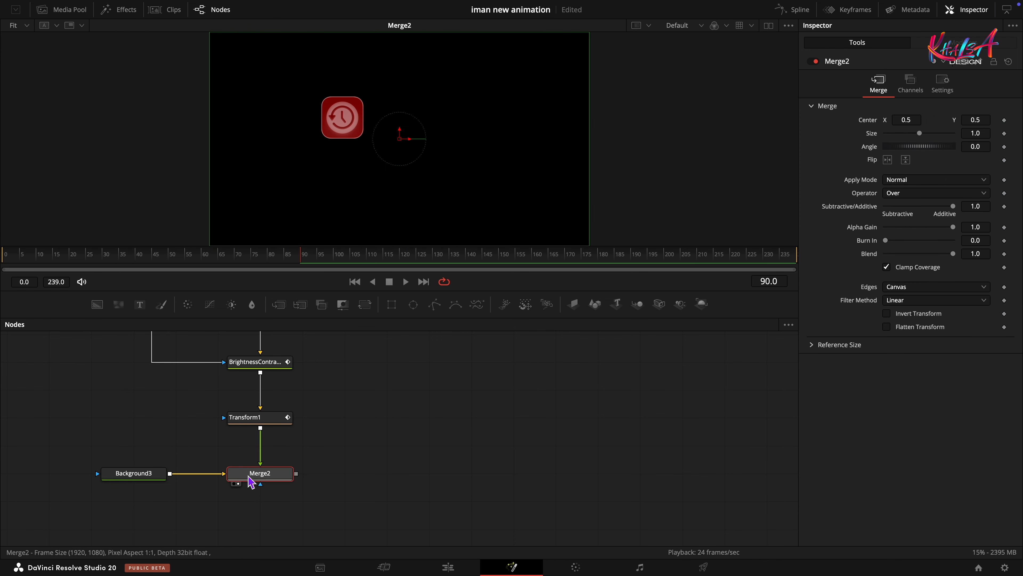
click(142, 479)
drag(951, 221, 870, 231)
Step: Keyframe Merge2 on frame 30 with Blend at 1.0 and Center Y at 0.6
click(274, 476)
click(4, 256)
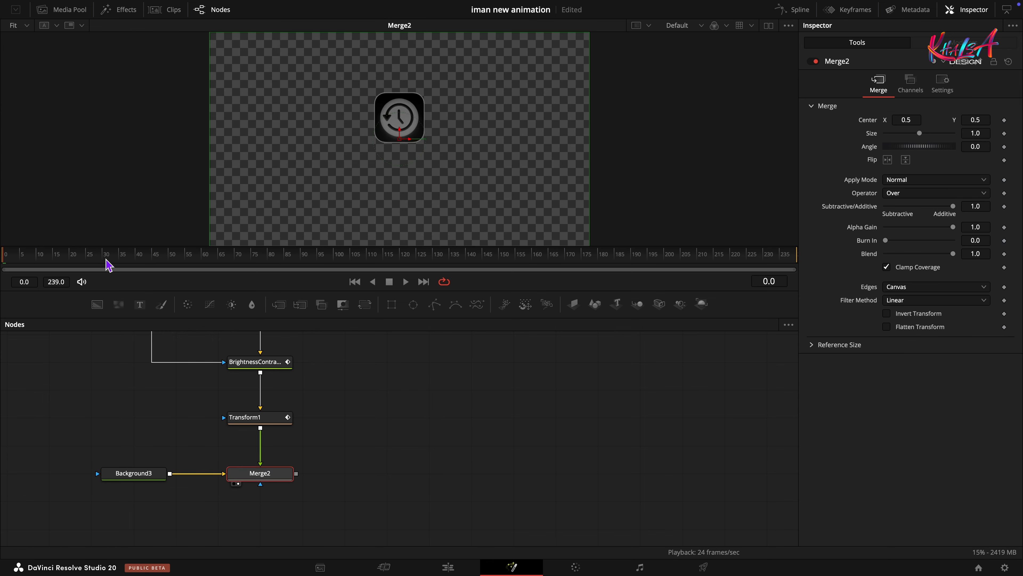
click(106, 260)
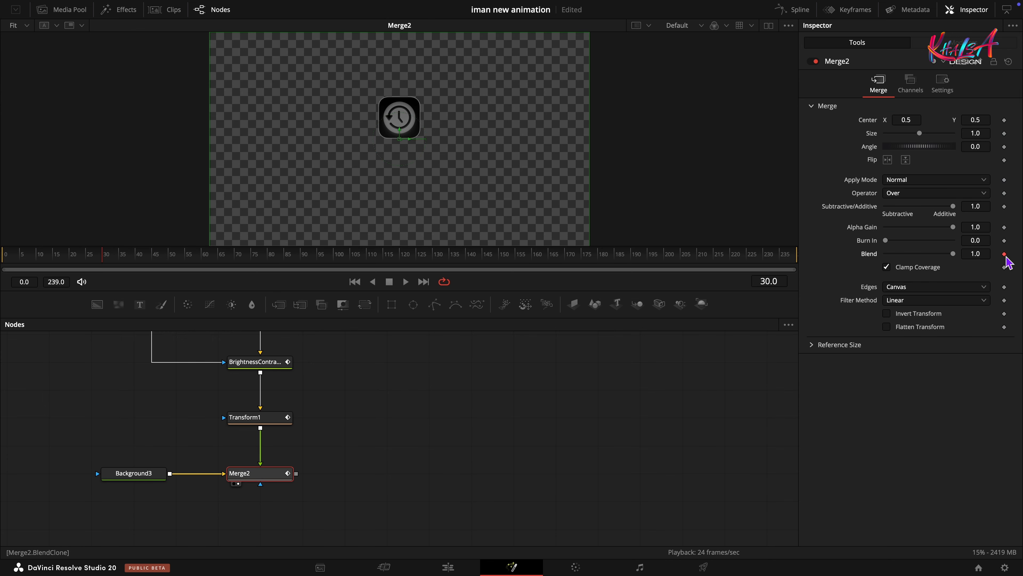
click(1005, 120)
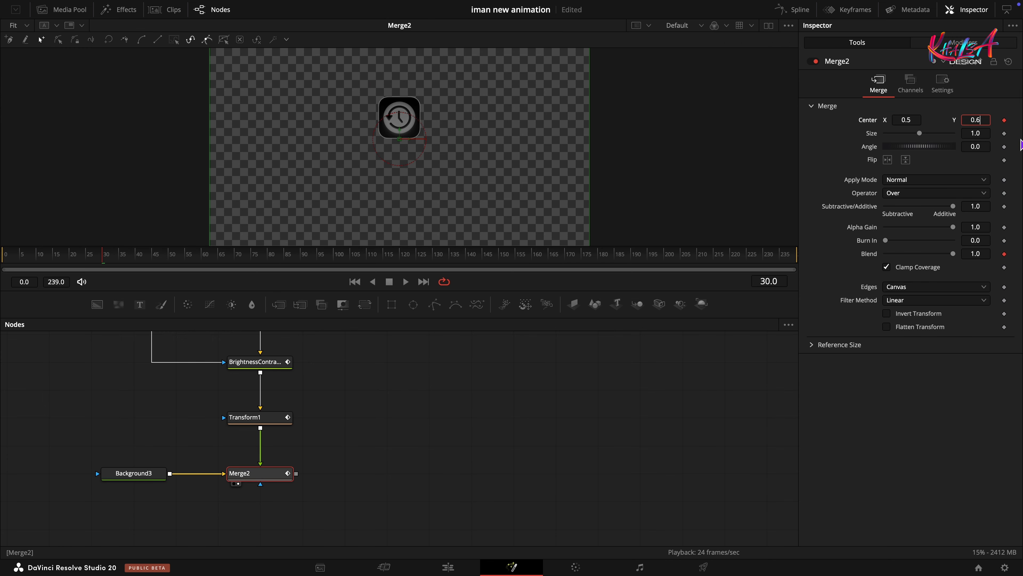
key(Return)
Step: Keyframe Merge2 on frame 0 with Blend at 0 and Center Y at 0.4, and scrub through the entrance
click(3, 262)
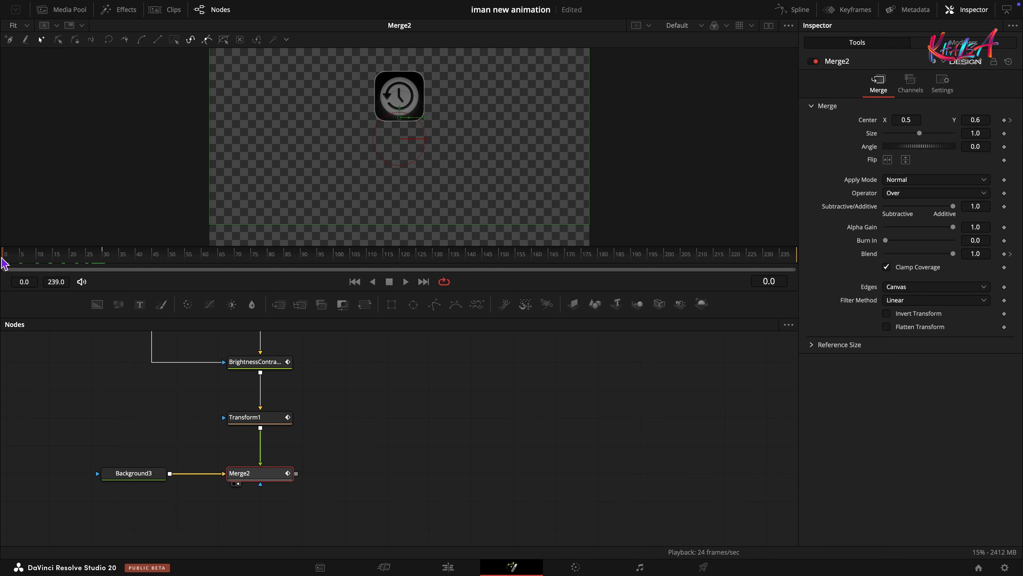
drag(953, 253, 885, 254)
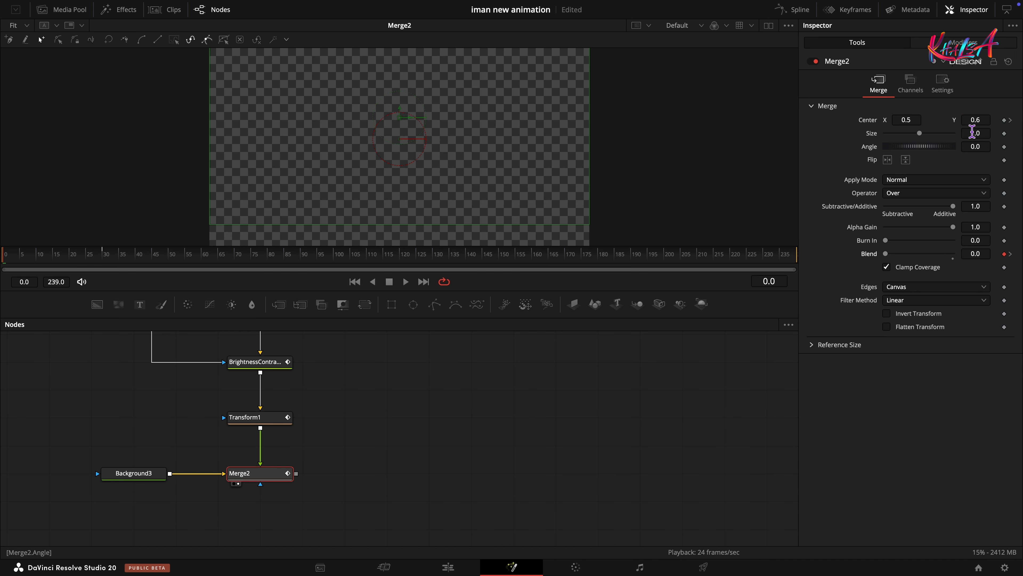
click(984, 120)
text(0.4)
key(Return)
drag(23, 256, 66, 266)
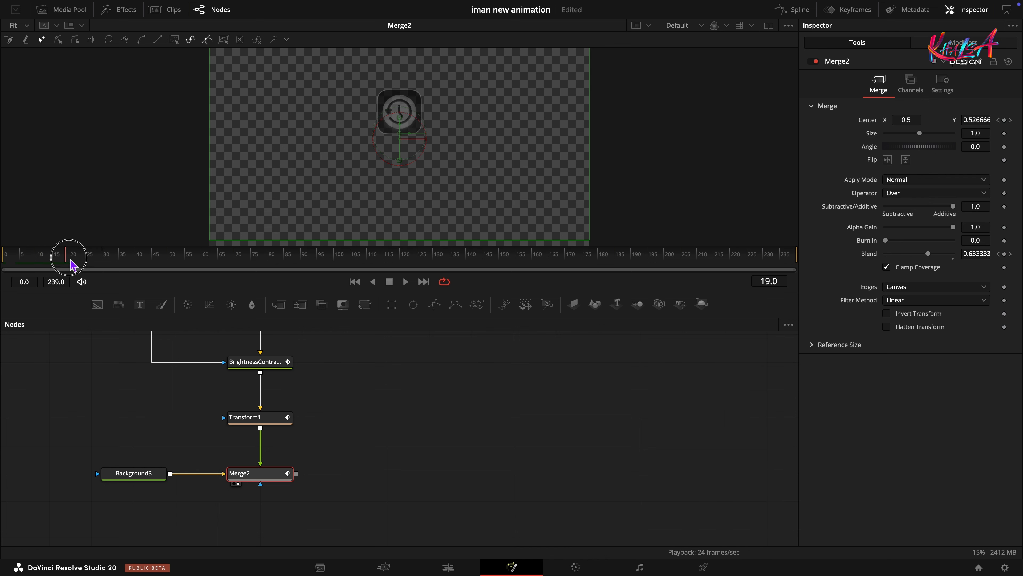
Step: Smooth Merge2's Center displacement curve with Ease In and Ease Out at 67
click(805, 12)
click(284, 379)
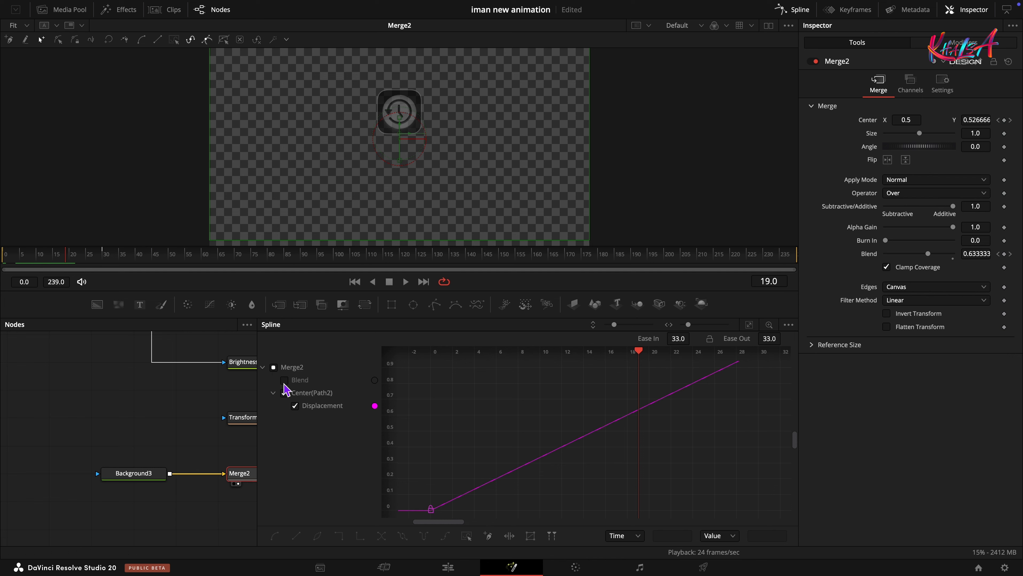
click(750, 325)
click(466, 535)
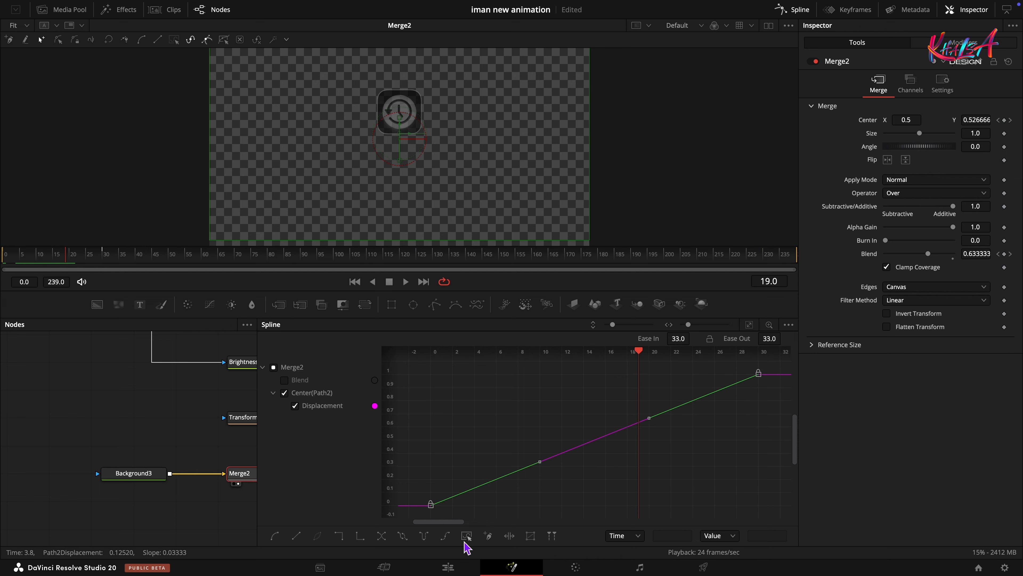
click(276, 536)
drag(681, 339, 955, 337)
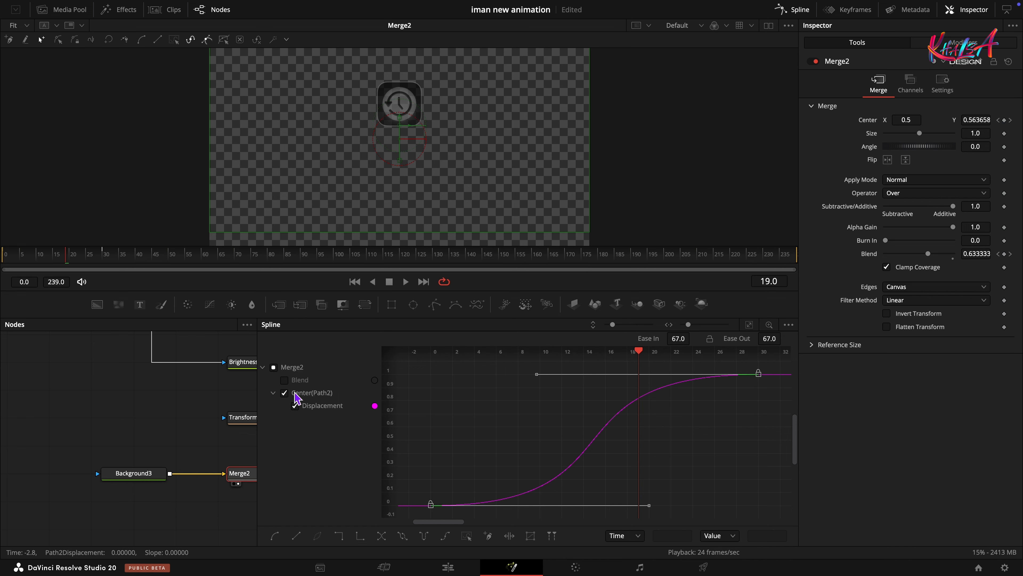
Step: Smooth the keyframes of Merge2's Blend curve and return to the full node view
click(284, 380)
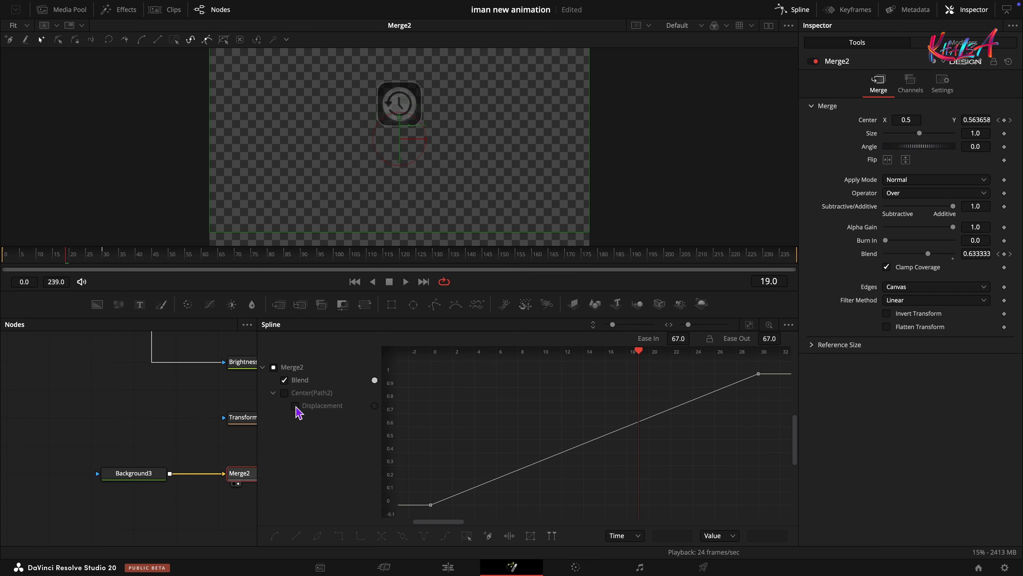
click(275, 535)
click(802, 11)
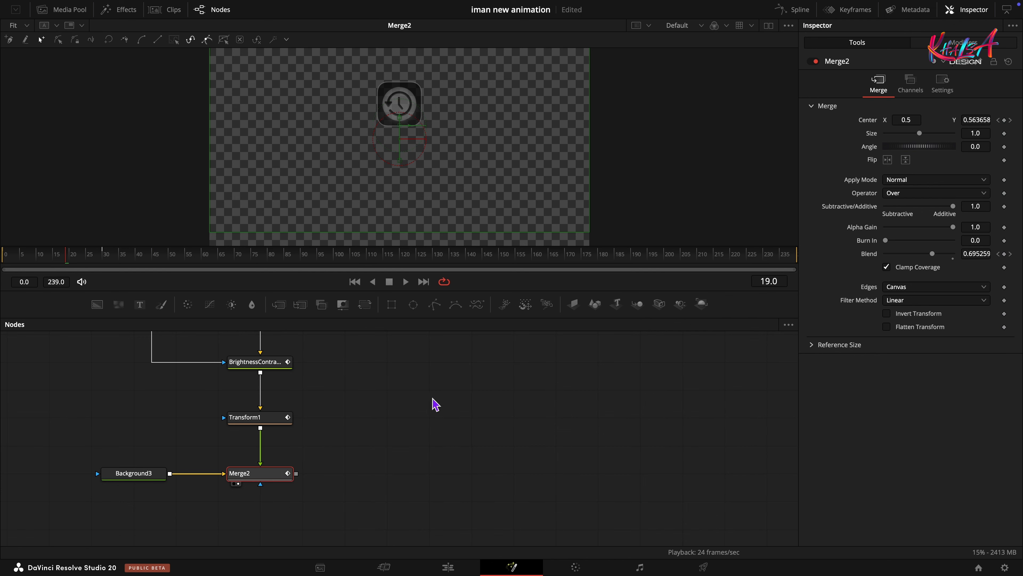
Step: Insert a Glow node between Transform1 and Merge2, placing it just above Merge2
drag(258, 417, 258, 390)
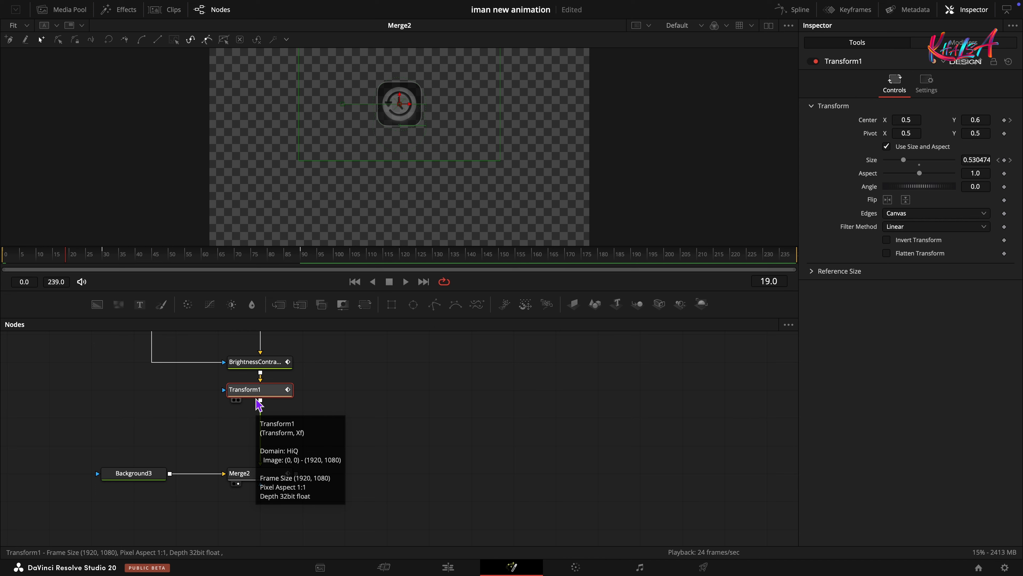
key(shift+space)
text(glo)
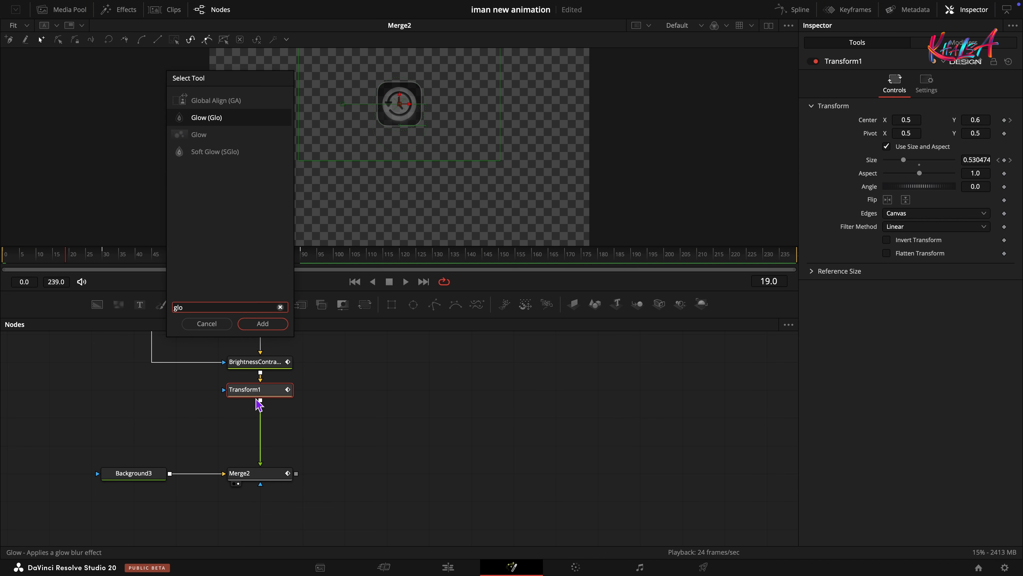
click(262, 323)
drag(292, 420, 287, 446)
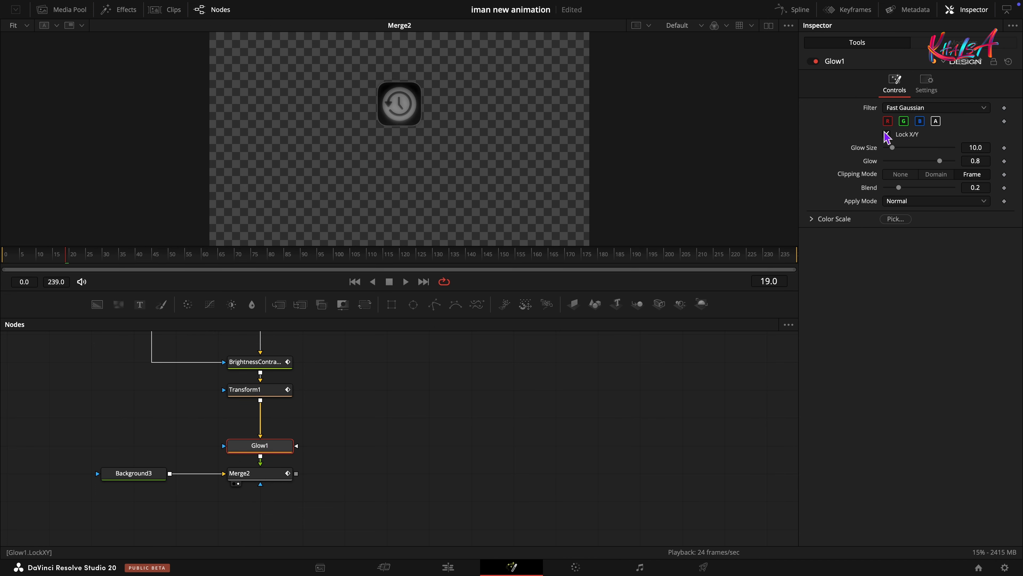
Step: Set Glow1's Glow Size to 100 and its Glow amount to 0.5
drag(894, 153, 946, 178)
click(982, 162)
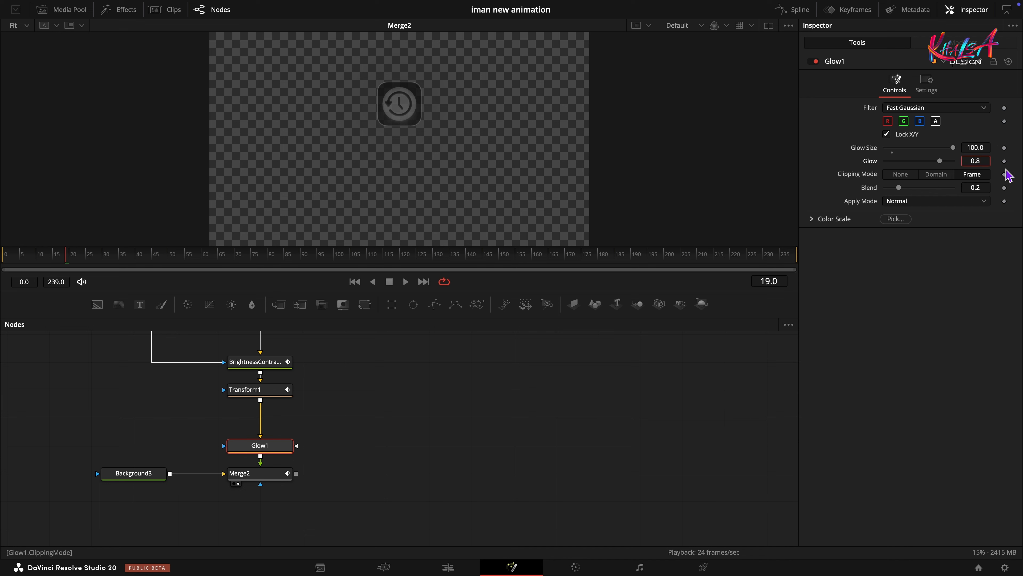
key(Tab)
Step: Keyframe Glow1's Blend at 0 on frame 40 and 1.0 on frame 45, and set its Apply Mode to Merge Under
drag(69, 258, 137, 254)
click(1004, 188)
drag(898, 187, 822, 197)
click(153, 259)
drag(886, 187, 953, 188)
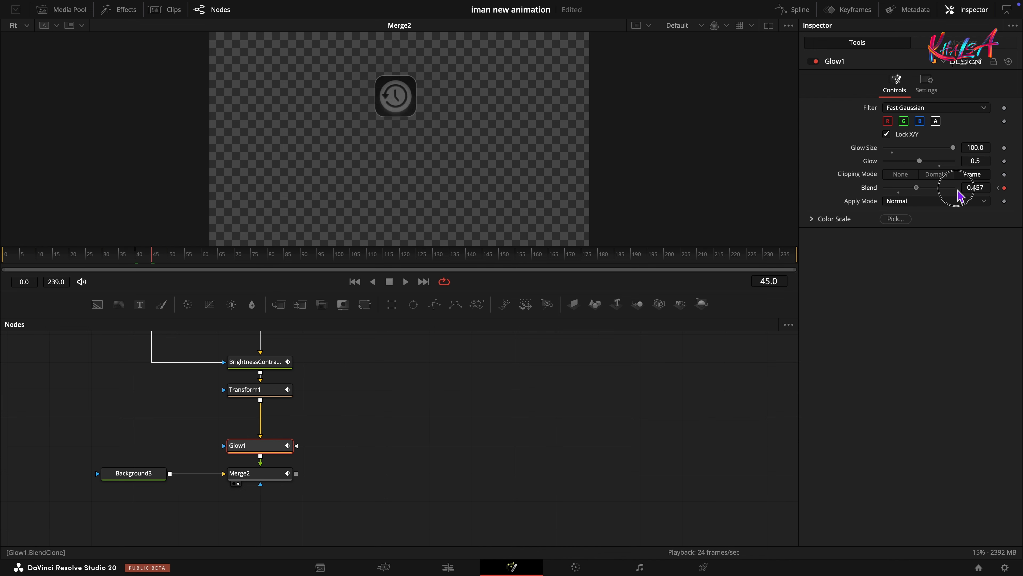
click(948, 202)
click(932, 231)
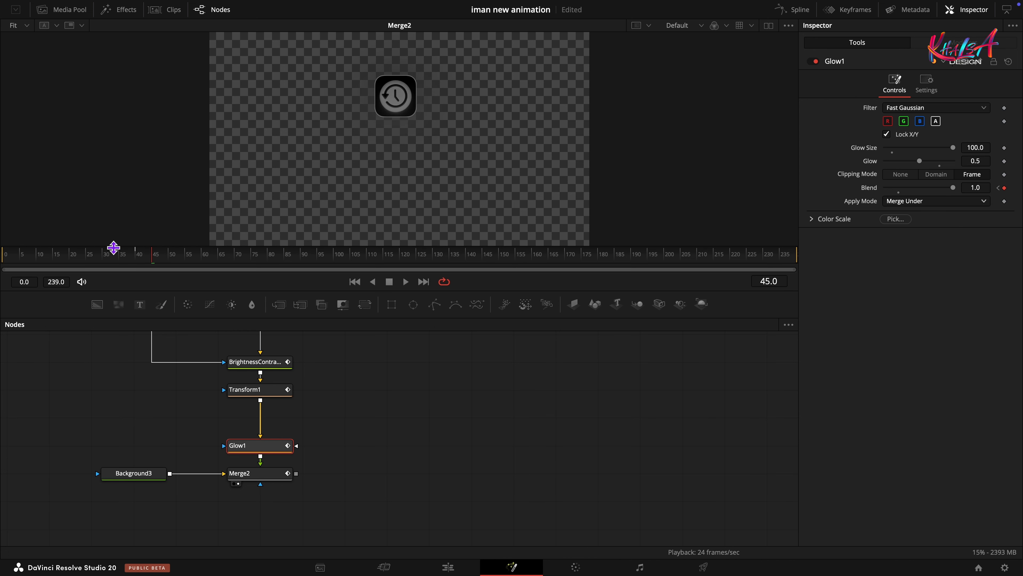
Step: Smooth all keyframes of Glow1's Blend curve in the spline editor
click(796, 9)
click(749, 324)
key(super+a)
click(276, 536)
Step: Add a Text node merged over Merge2 and show the new merge in the viewer
drag(429, 416, 277, 355)
drag(143, 310, 200, 417)
click(269, 423)
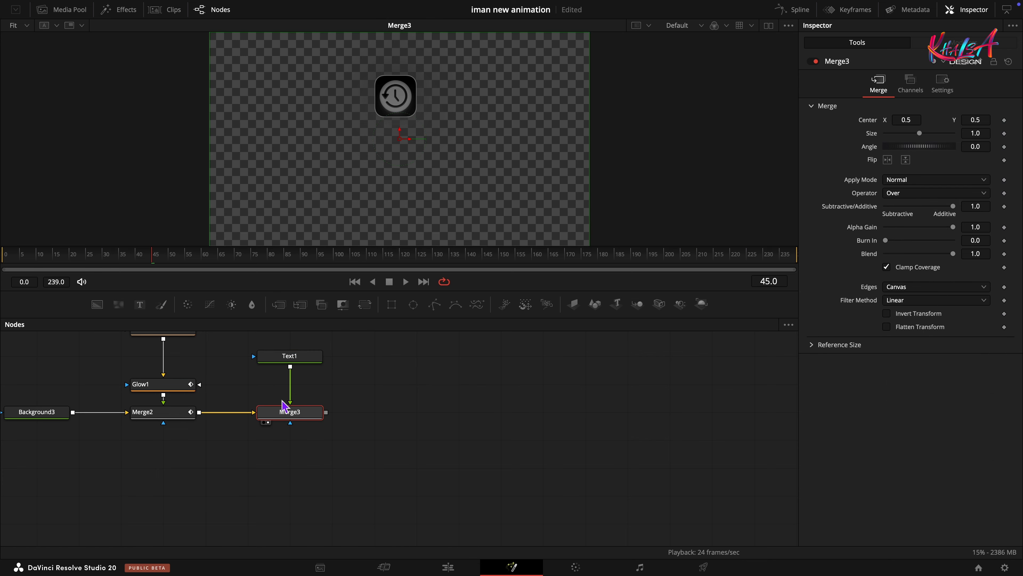
Step: Set Text1's wording to "Get Rich Quick" in the Poppins font at size 0.035
click(293, 357)
click(818, 177)
text(Get Rich Quick)
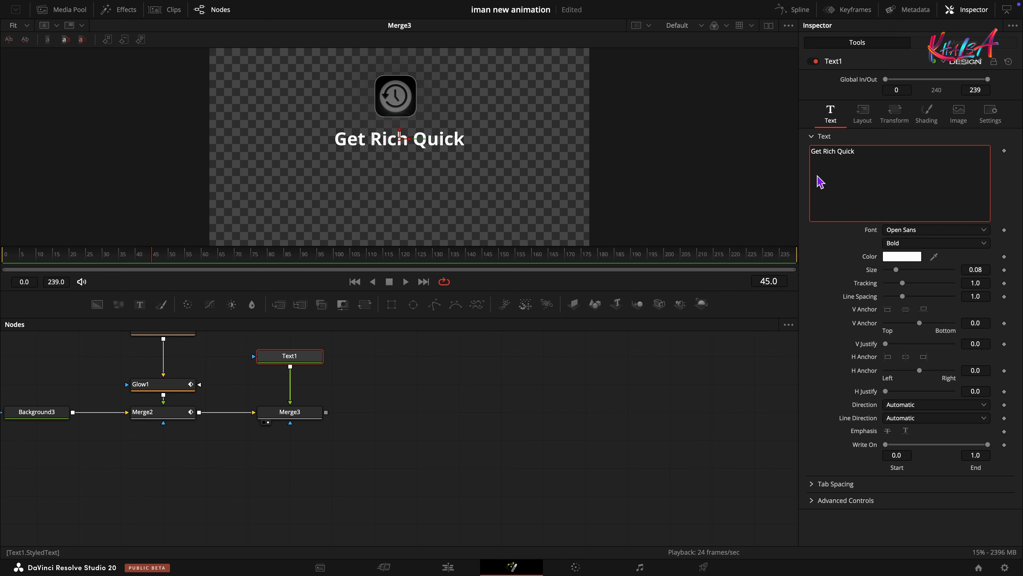
click(895, 231)
text(pop)
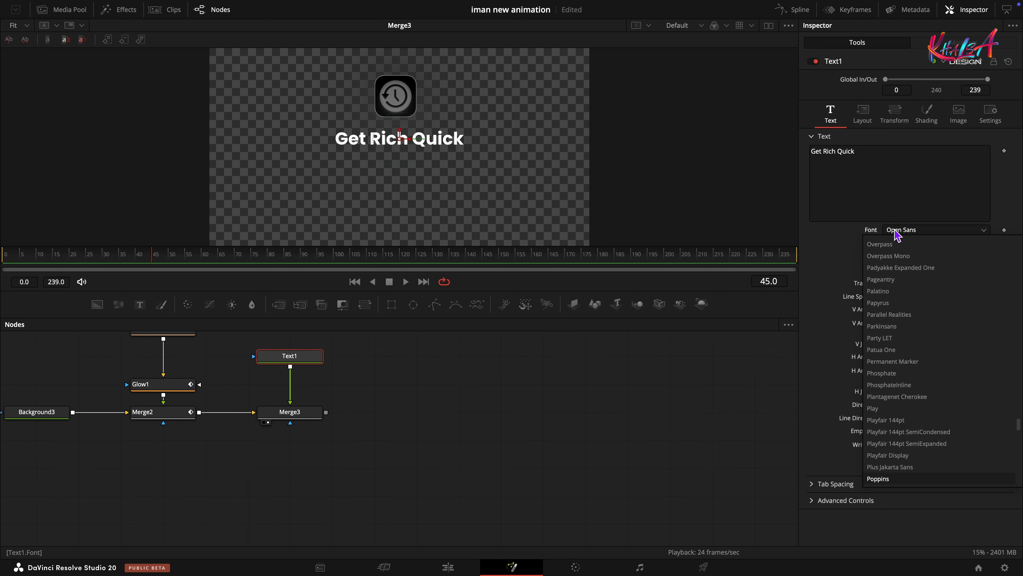
key(Return)
Step: Colour Text1's first shading element mid-grey with Red, Green and Blue at 0.5
click(926, 115)
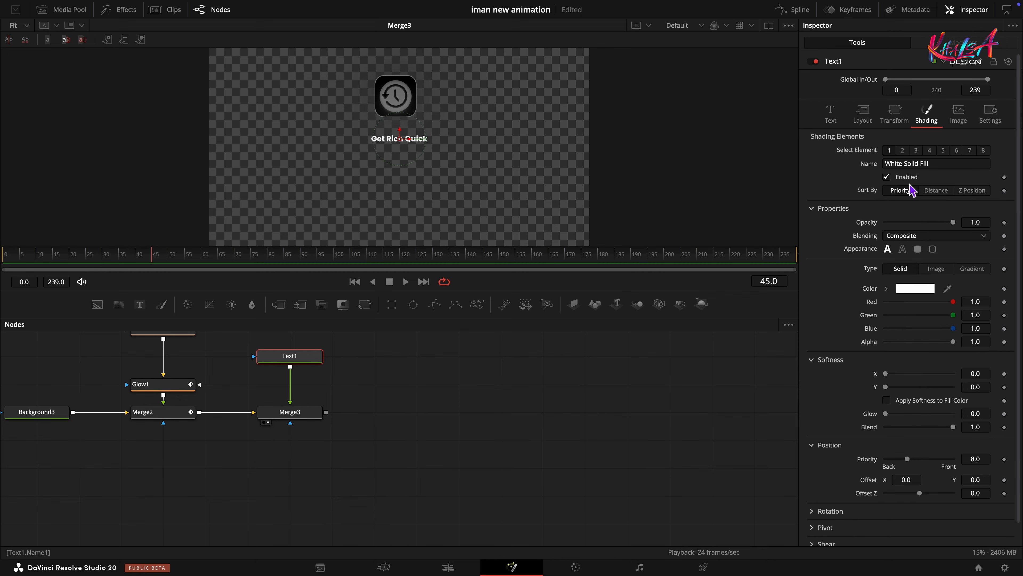
click(983, 303)
text(0.5)
key(Tab)
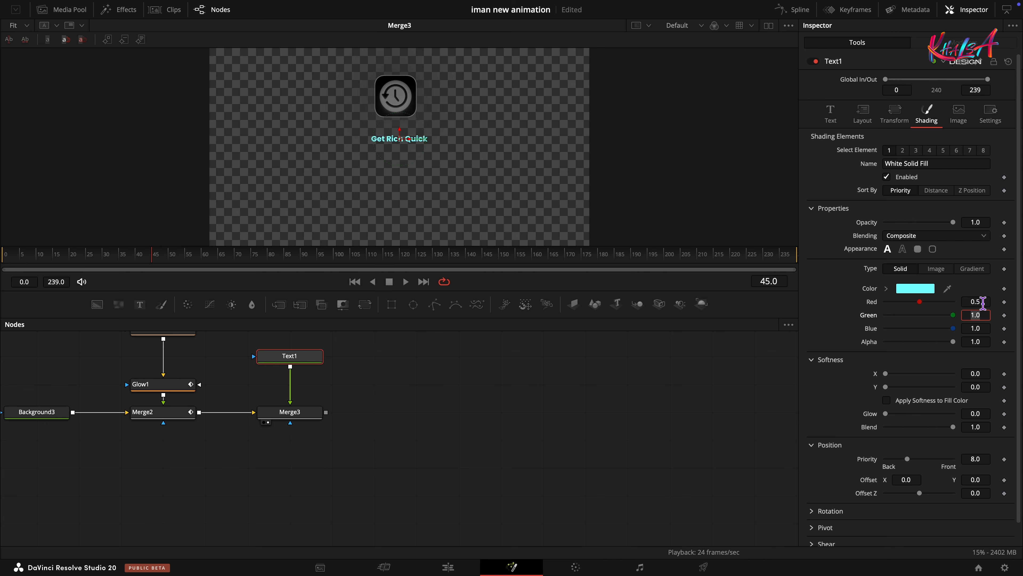
text(0.5)
key(Tab)
text(0.5)
key(Tab)
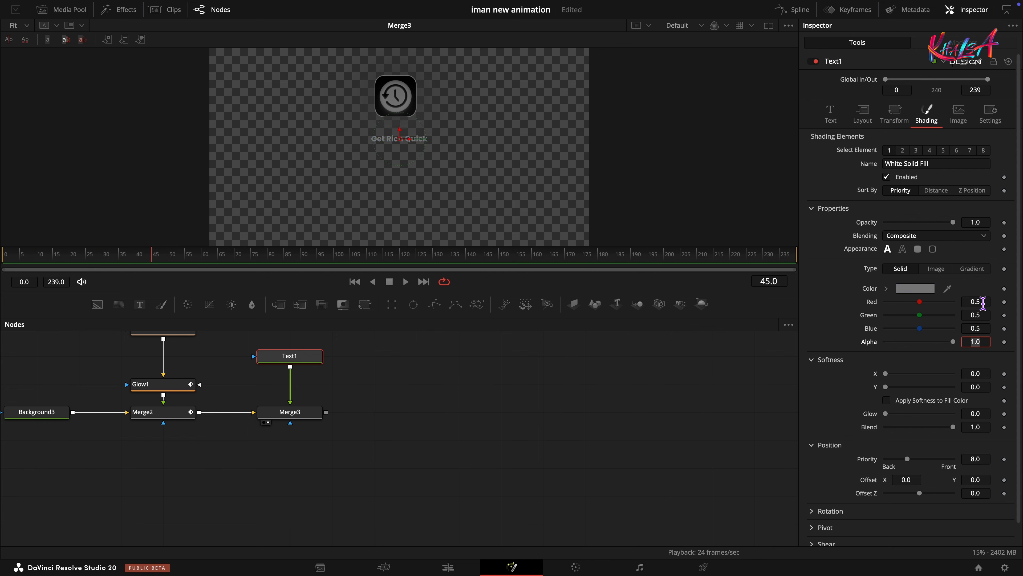
Step: Enable Text1's shading element 4 as a black Line-level box with Extend Horizontal and Vertical 0.1 and Round 0.2
click(929, 151)
click(904, 262)
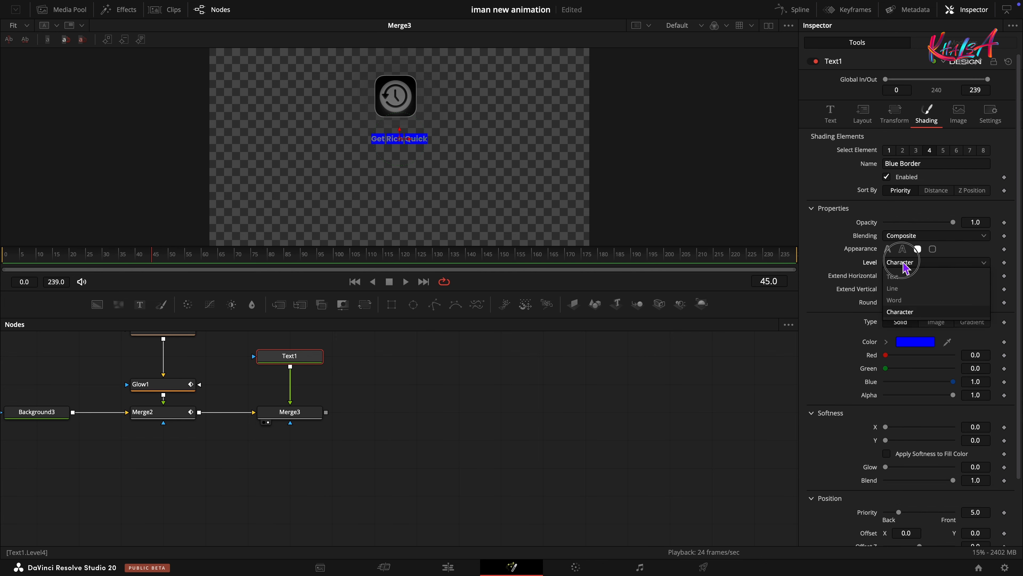
click(911, 289)
click(985, 281)
text(0.1)
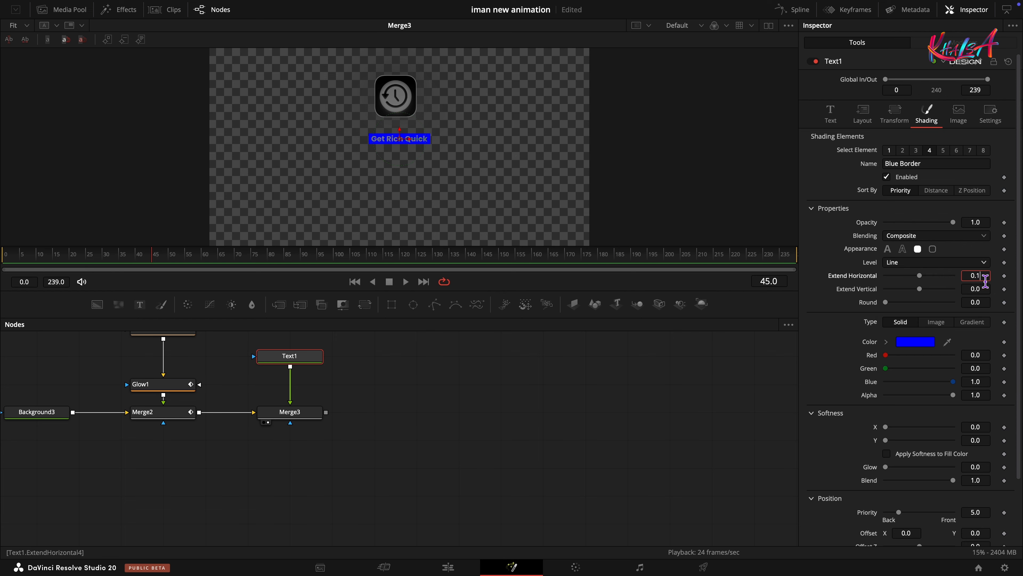
key(Tab)
text(0.1)
key(Tab)
text(0.2)
key(Tab)
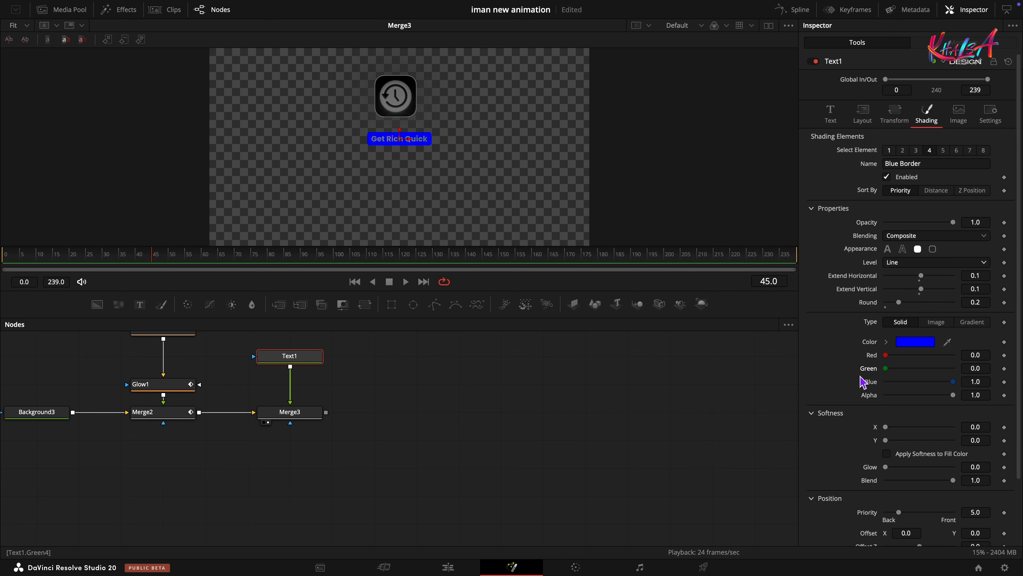
Step: Enable Text1's shading element 5 as a border outline with Thickness 0.1 and Level set to Line
click(943, 150)
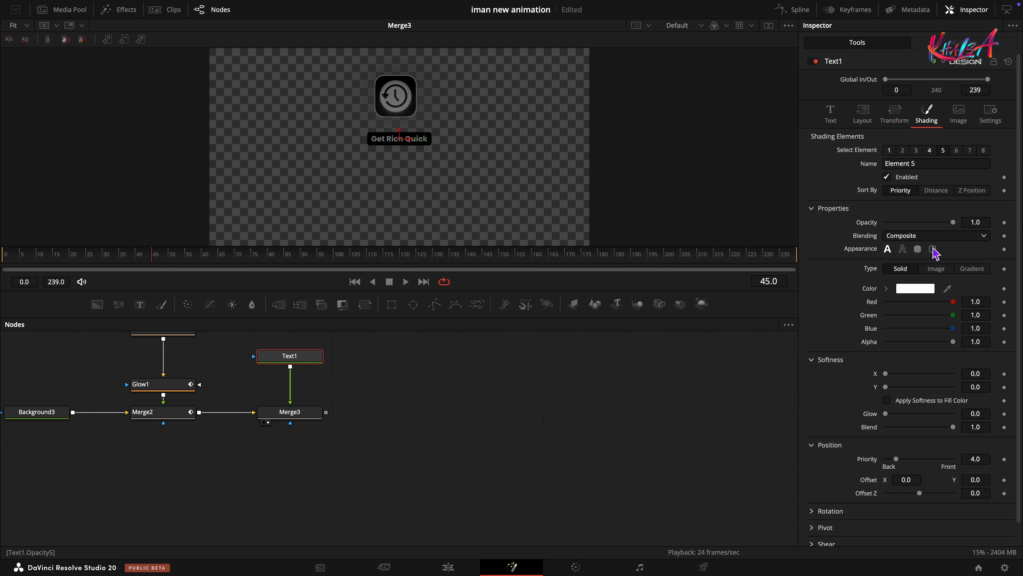
click(932, 249)
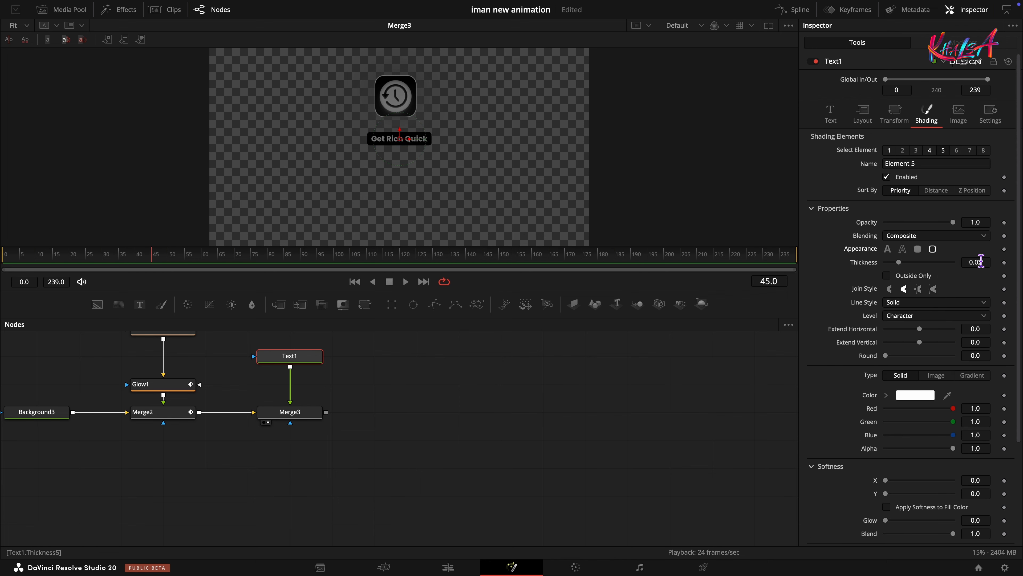
click(989, 262)
text(0.1)
key(Tab)
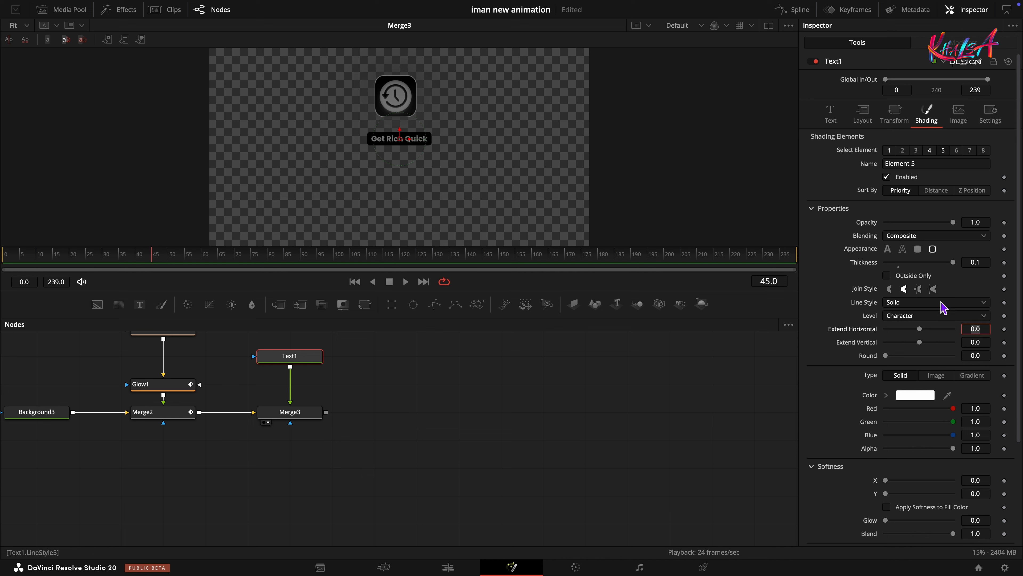
click(914, 318)
click(911, 343)
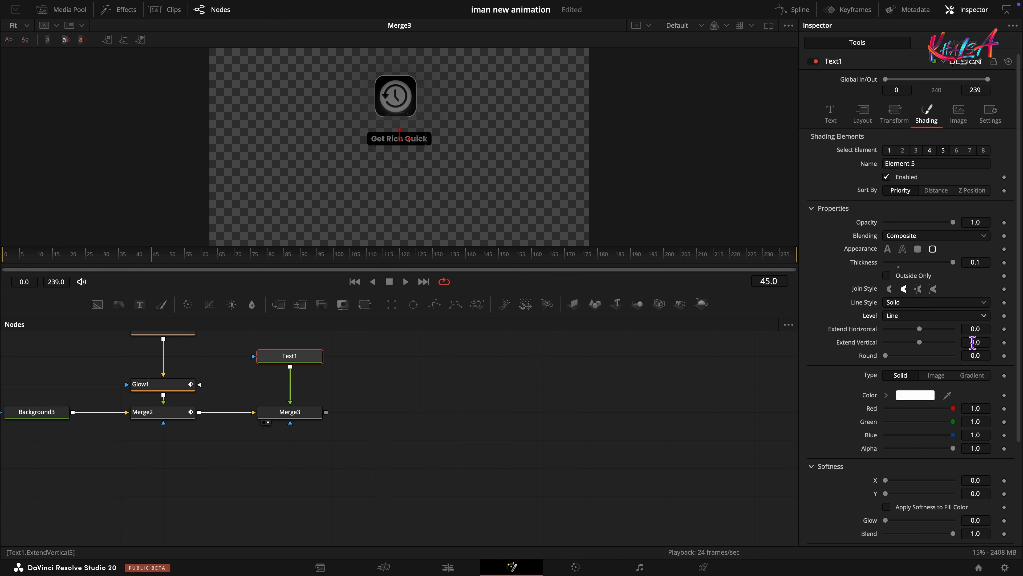
Step: Set element 5's Extend Horizontal and Extend Vertical to 0.1 and its Round to 0.2
click(988, 329)
text(0.1)
key(Tab)
text(0.1)
key(Tab)
text(0.1)
key(Tab)
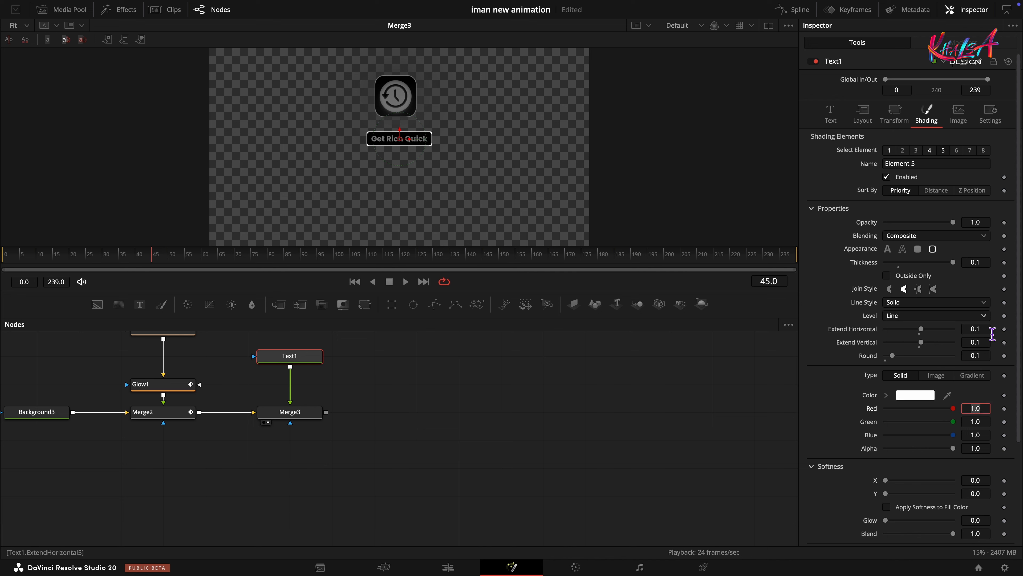
text(2)
key(Tab)
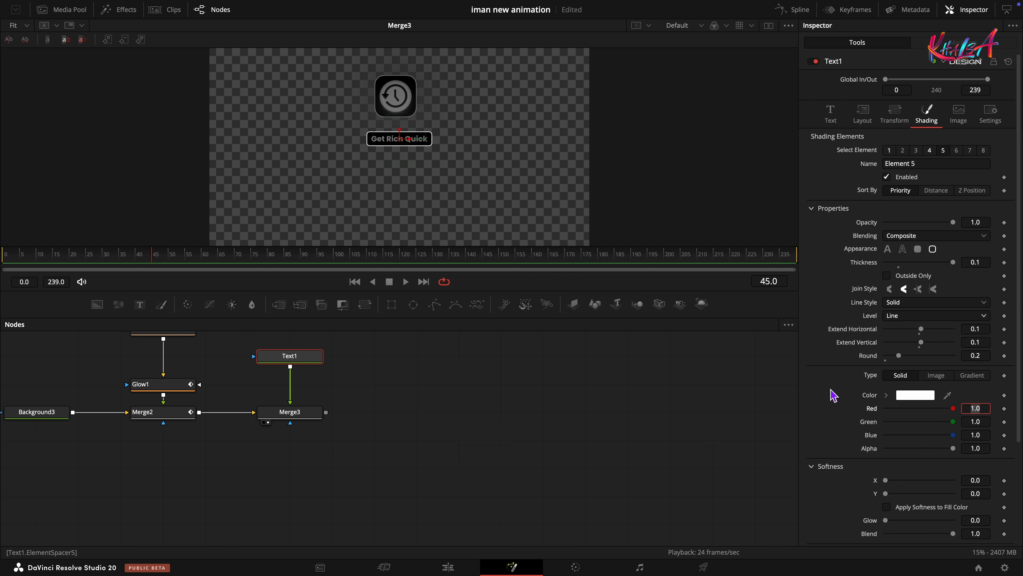
Step: Colour the element 5 outline mid-grey with Red, Green and Blue at 0.5
text(0.5)
key(Tab)
text(0.5)
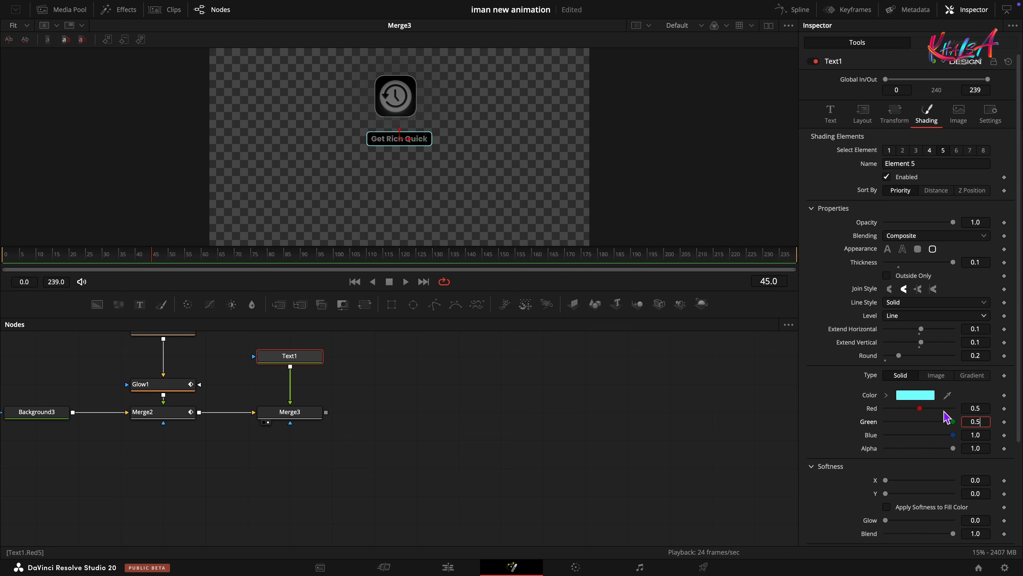
key(Tab)
text(0.5)
key(Tab)
click(821, 420)
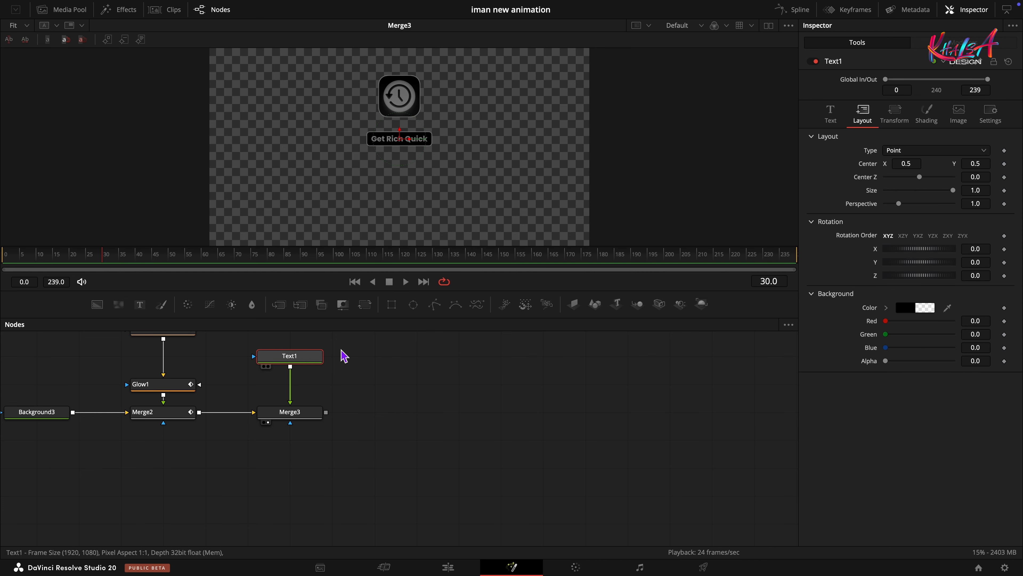
Step: Keyframe Text1's layout Center with Y at 0.53 on frame 30 and X at 0.35 on frame 90
click(1004, 164)
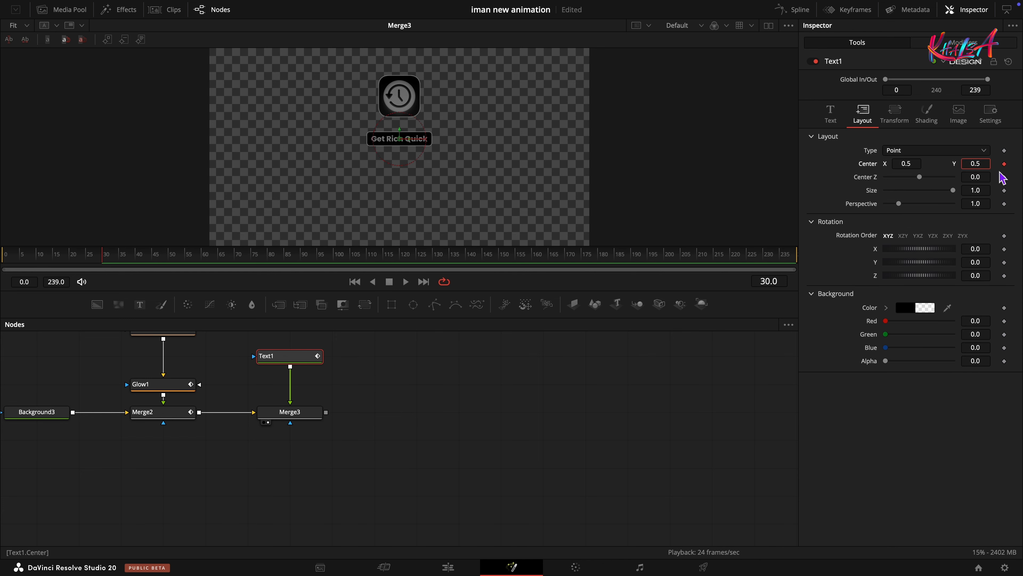
text(3)
key(Tab)
click(814, 190)
drag(109, 259, 301, 262)
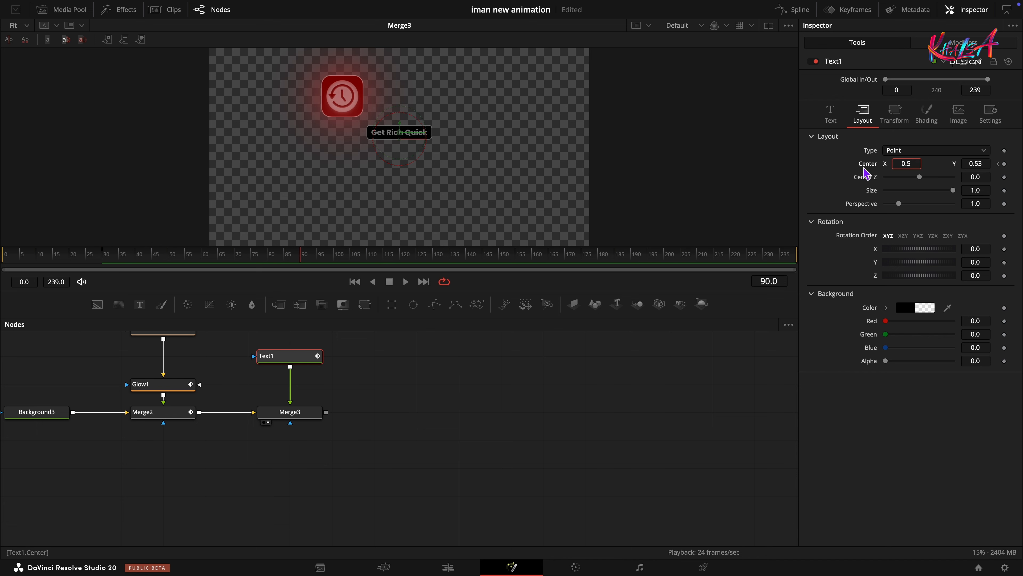
text(0.35)
key(Return)
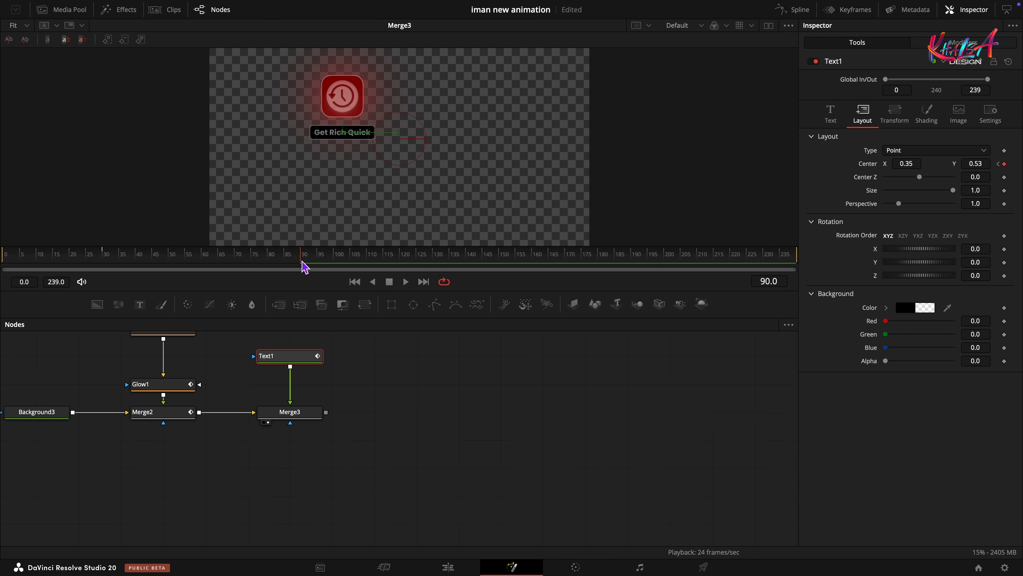
Step: Smooth Text1's Center displacement curve with Ease In and Ease Out at 67, and play back the move
click(801, 13)
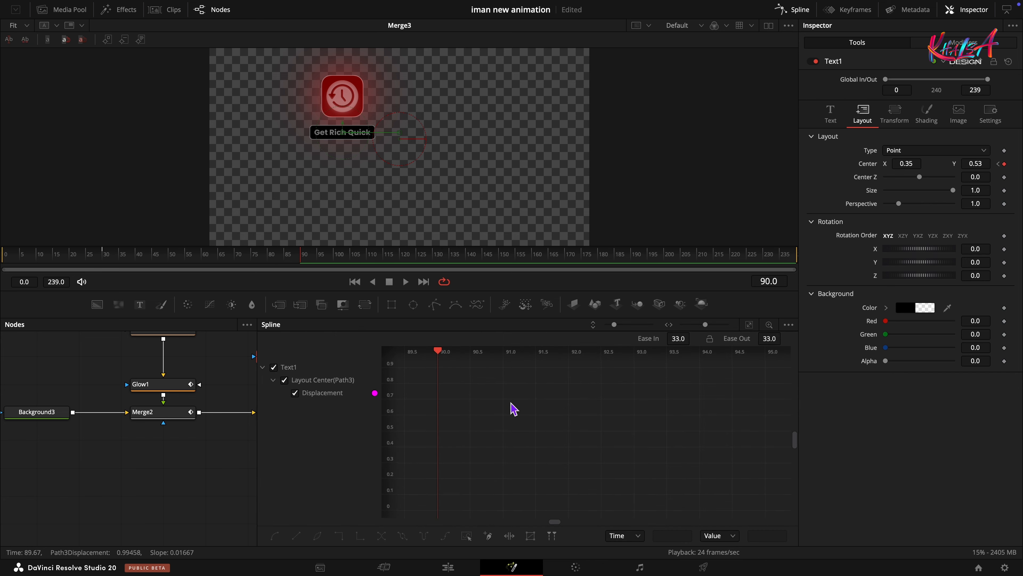
click(749, 325)
click(466, 536)
click(275, 536)
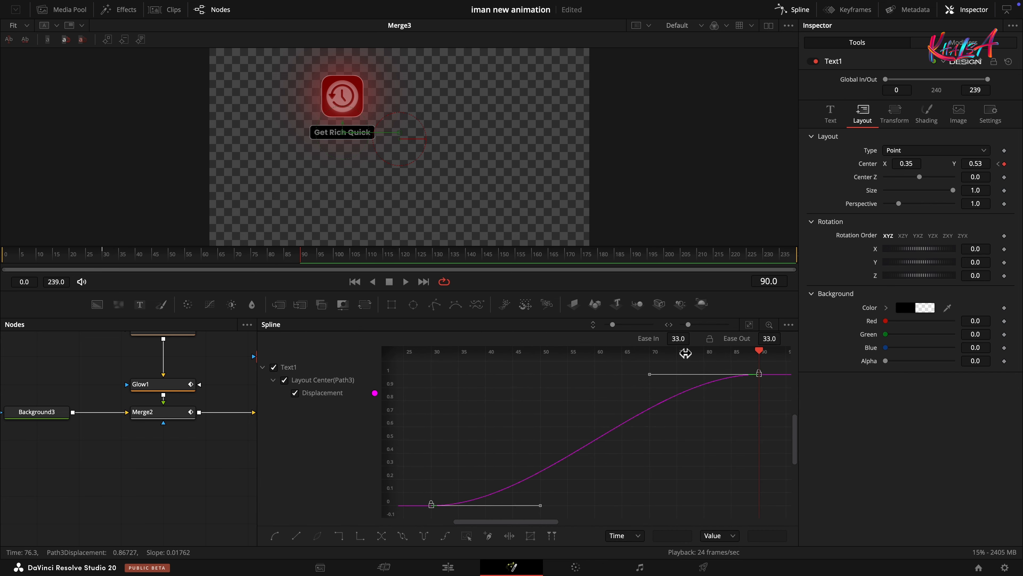
drag(680, 338, 870, 338)
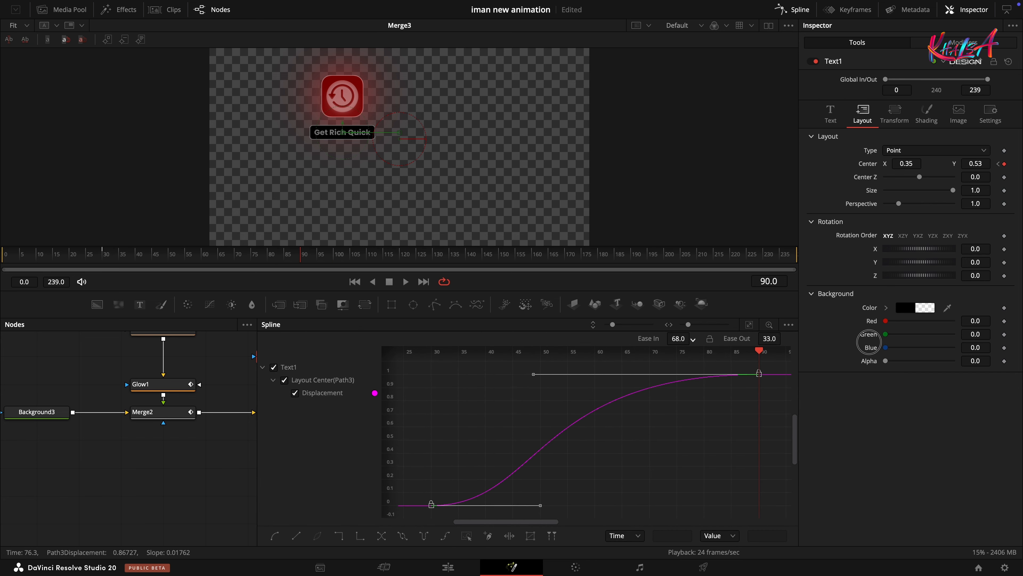
drag(769, 338, 939, 342)
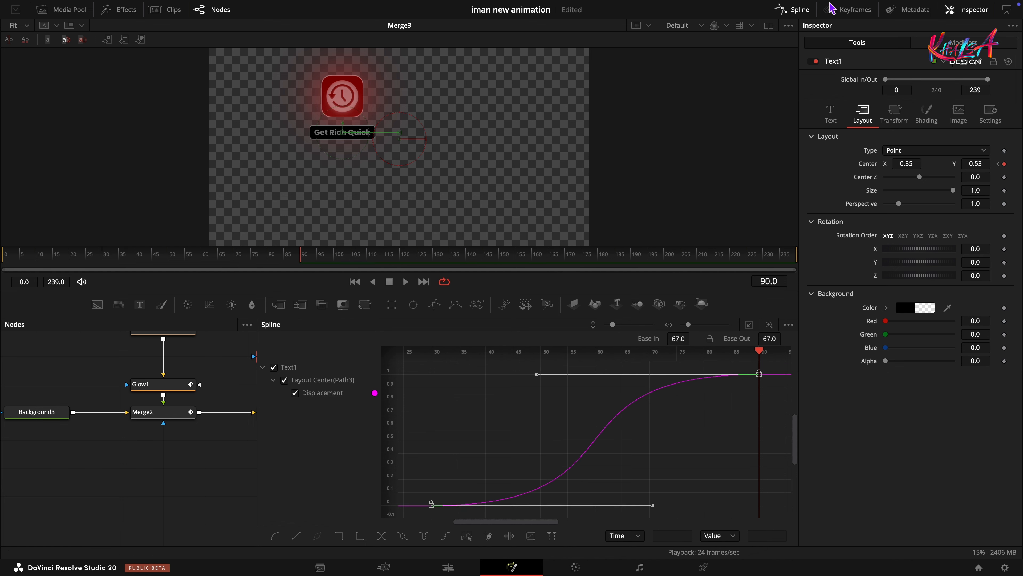
click(793, 10)
click(72, 257)
key(space)
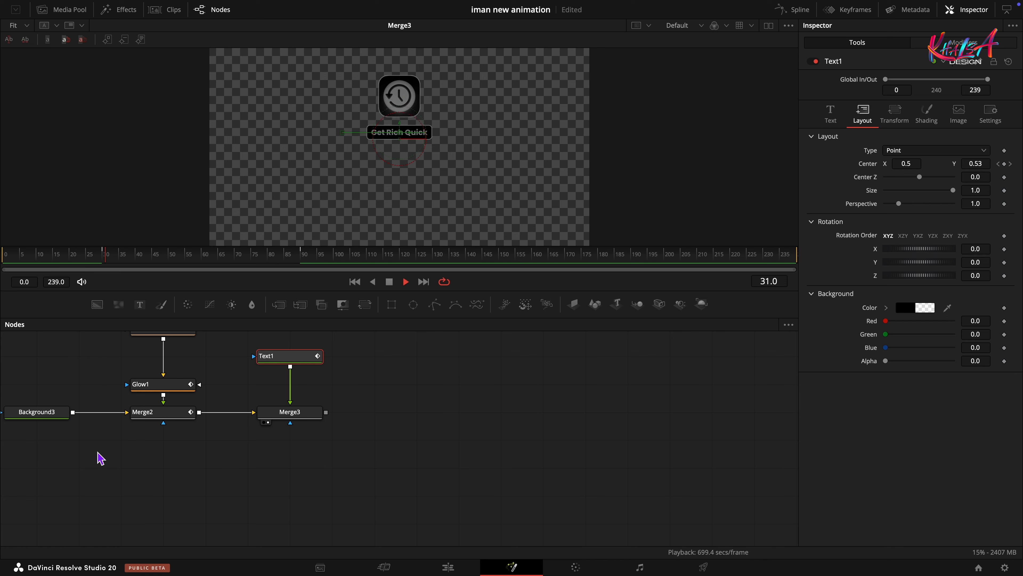
key(space)
Step: Keyframe Text1's Size at 0.035 on frame 30 and at 0 on frame 0
click(831, 115)
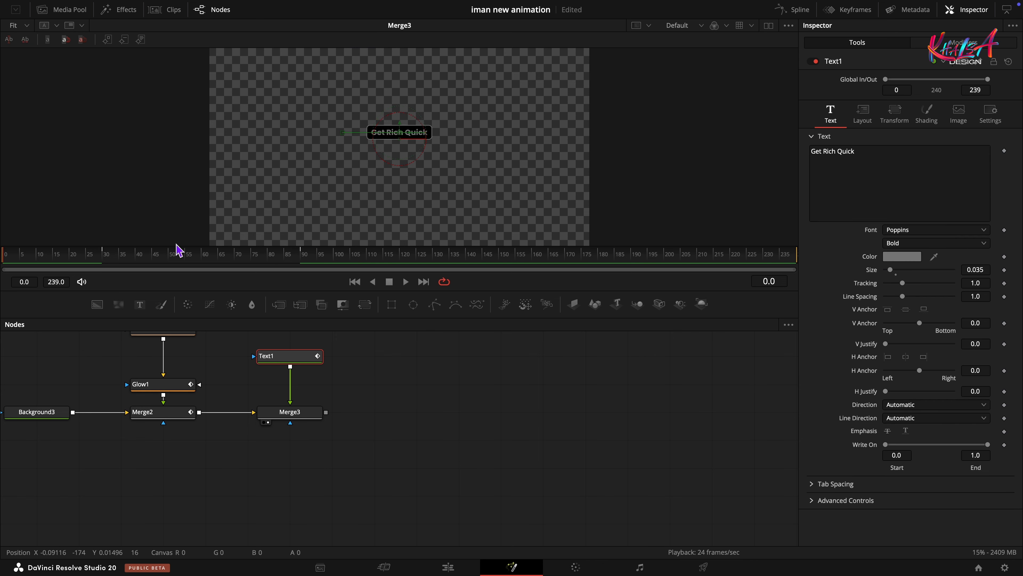
click(109, 262)
drag(109, 262, 102, 263)
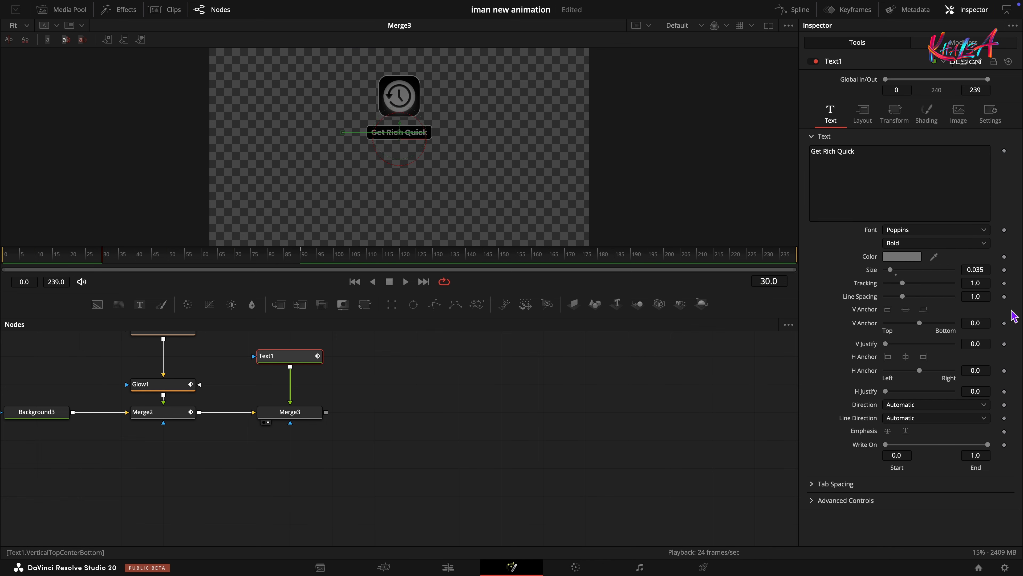
click(1005, 269)
key(Home)
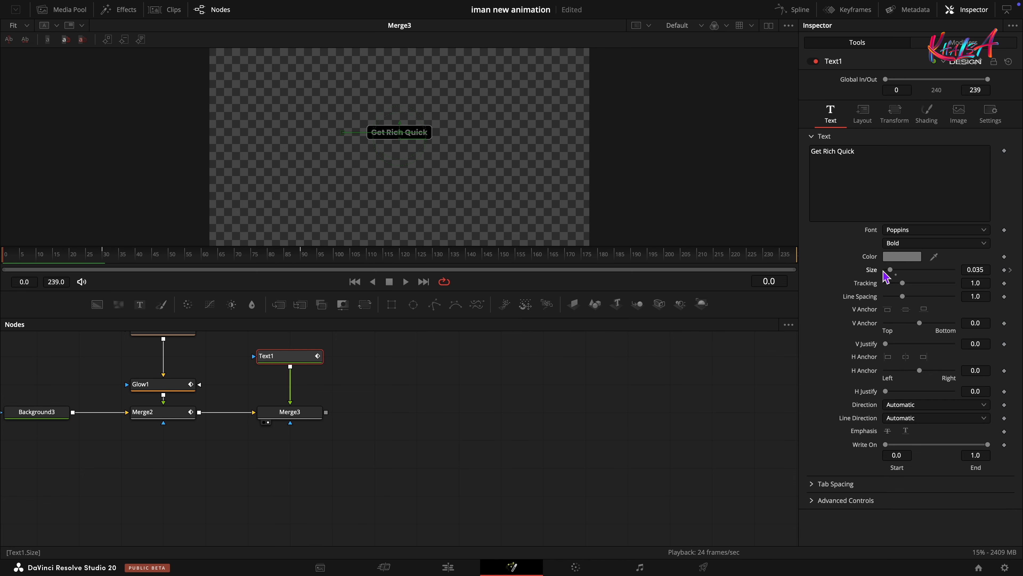
drag(883, 271, 833, 278)
Step: Smooth Text1's Size curve with Ease In and Ease Out at 67, and play back the scale-in
click(796, 12)
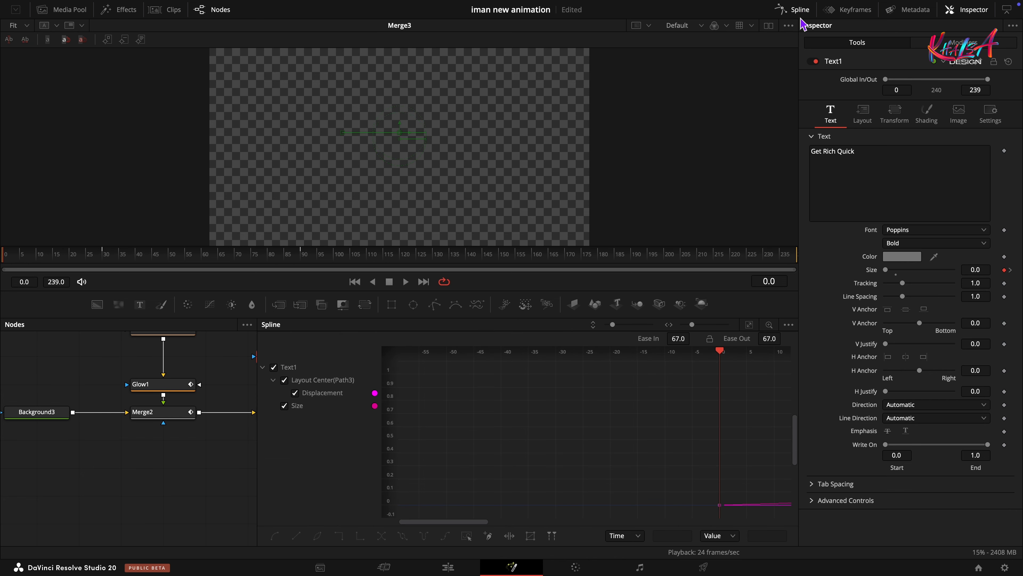
click(748, 324)
click(466, 535)
click(274, 535)
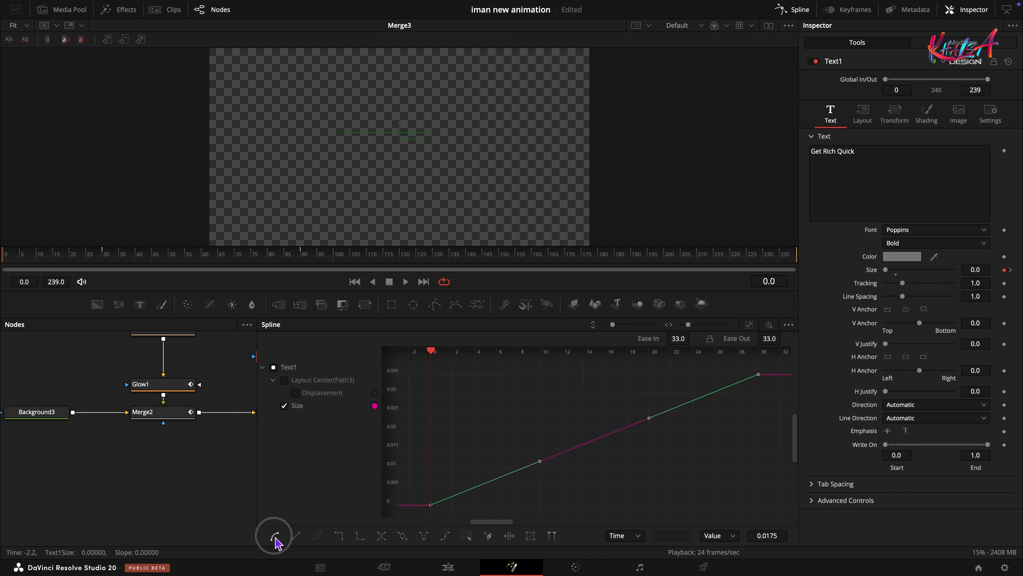
drag(681, 341, 861, 326)
drag(760, 339, 959, 294)
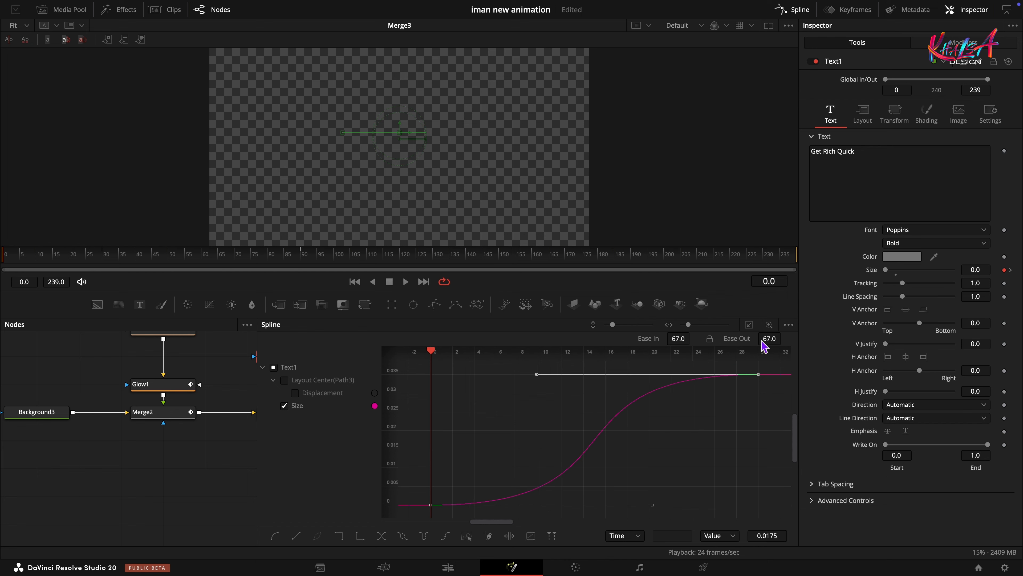
click(792, 9)
key(space)
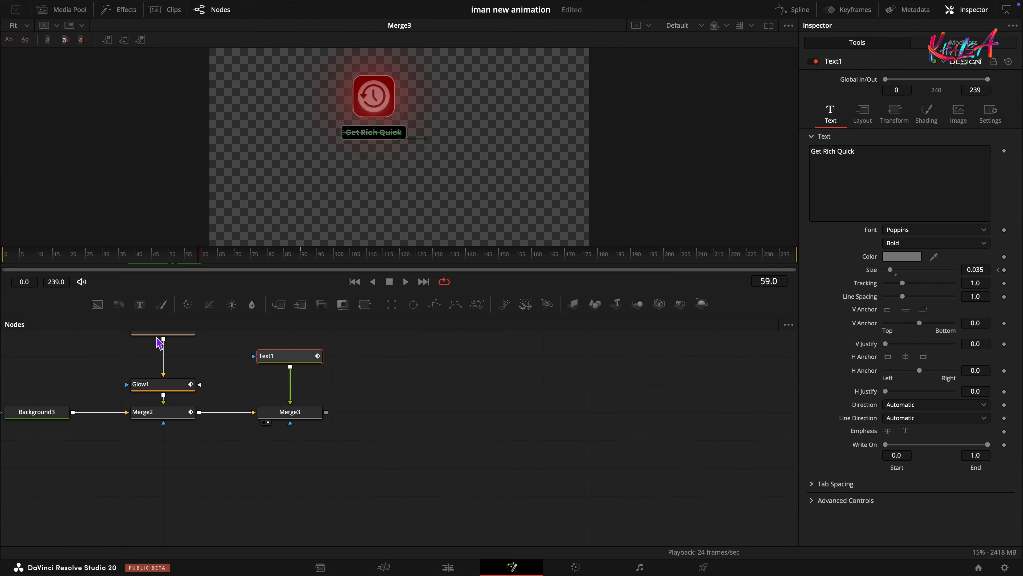
Step: Duplicate the time-icon node chain from MediaIn1 and Rectangle1 through Glow1, and place the copy beyond Text1 and Merge3
scroll(213, 497, up, 2)
scroll(211, 491, up, 1)
drag(219, 491, 446, 529)
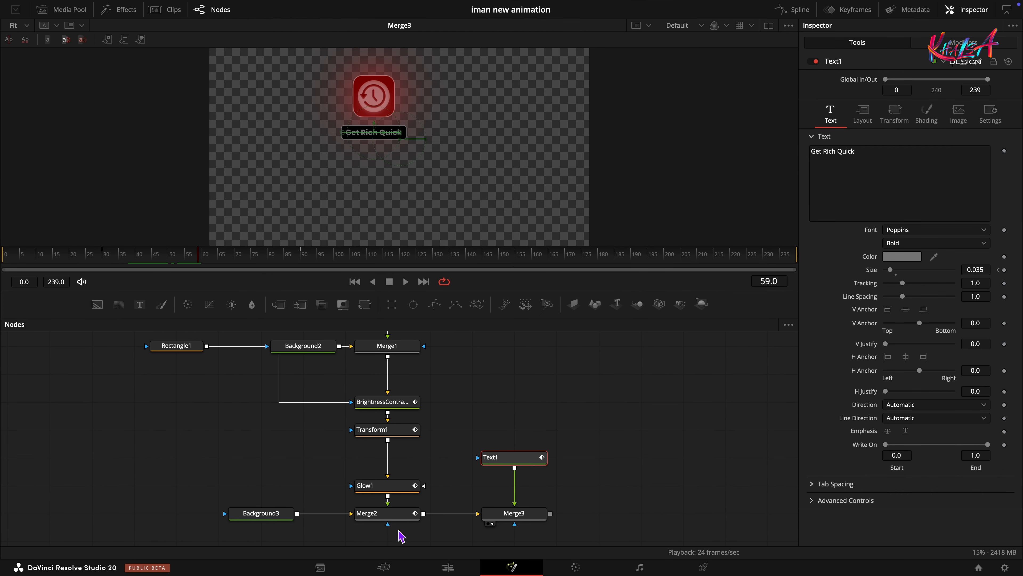
scroll(399, 530, down, 2)
scroll(401, 536, down, 1)
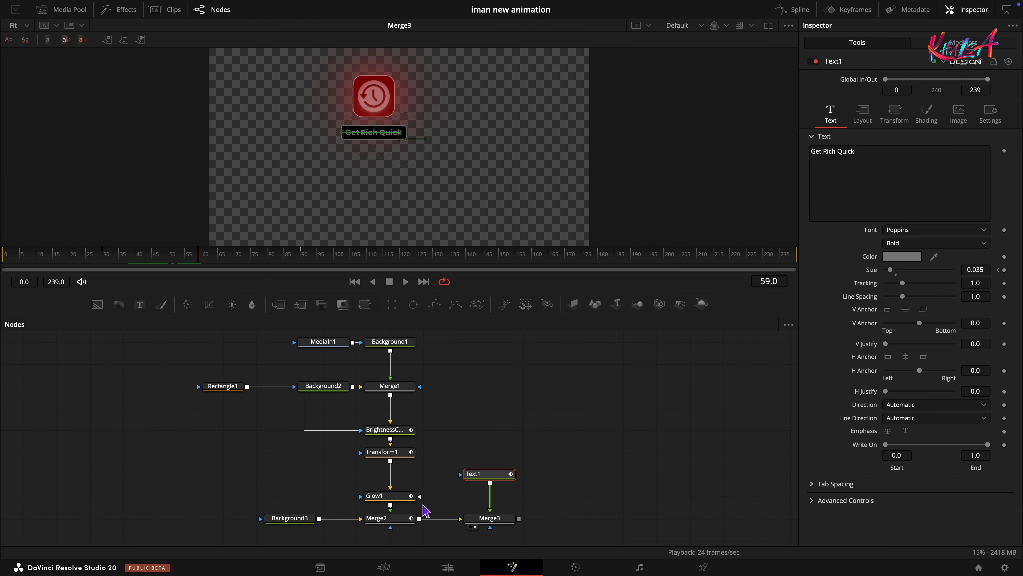
drag(232, 340, 402, 501)
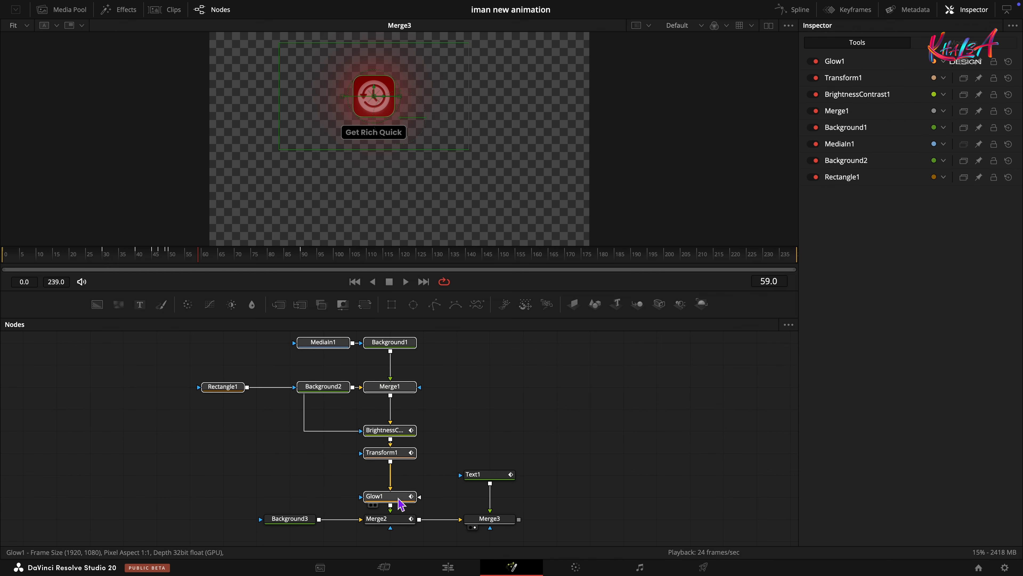
click(572, 475)
drag(572, 475, 283, 475)
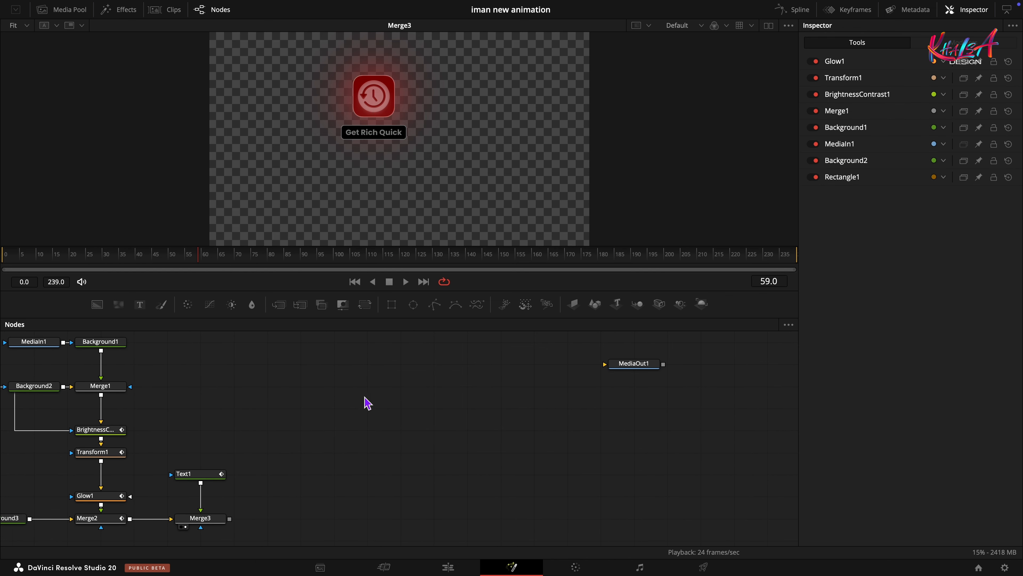
key(super+v)
drag(343, 411, 443, 367)
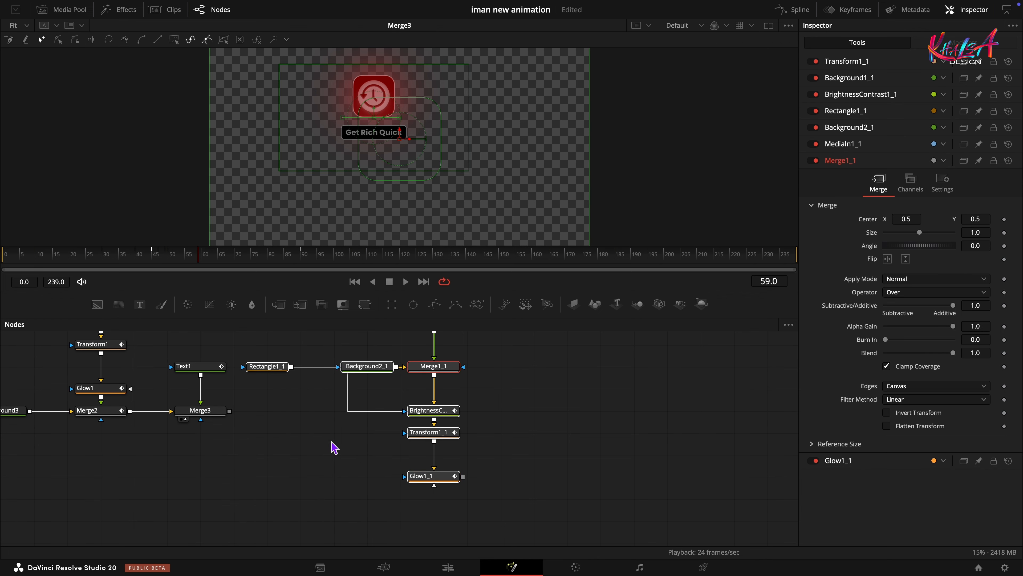
scroll(341, 435, up, 5)
drag(427, 450, 380, 368)
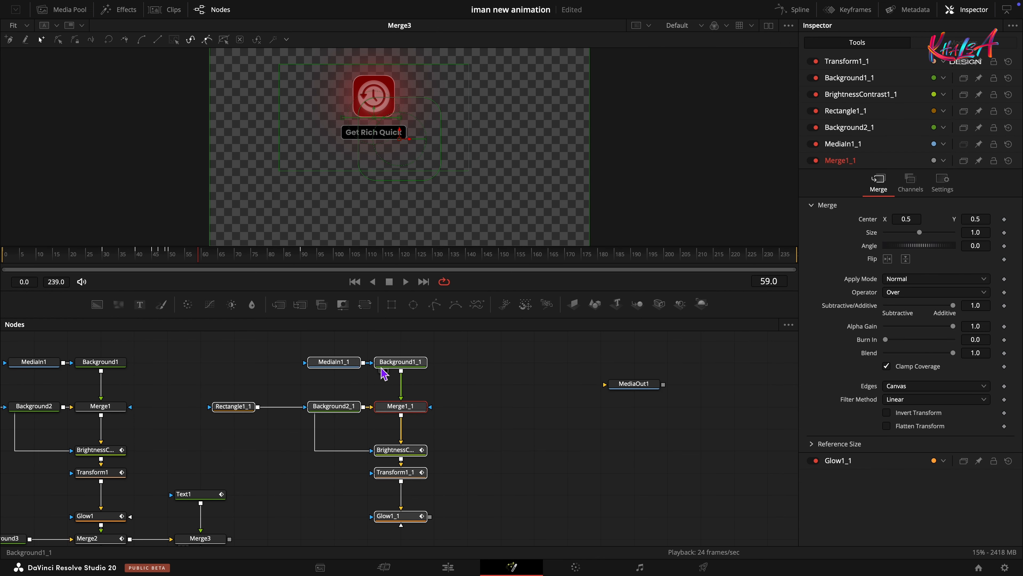
Step: Merge the copied Glow1_1 output over Merge3, and move MediaOut1 farther away from the node chains
scroll(459, 474, down, 1)
drag(432, 482, 229, 501)
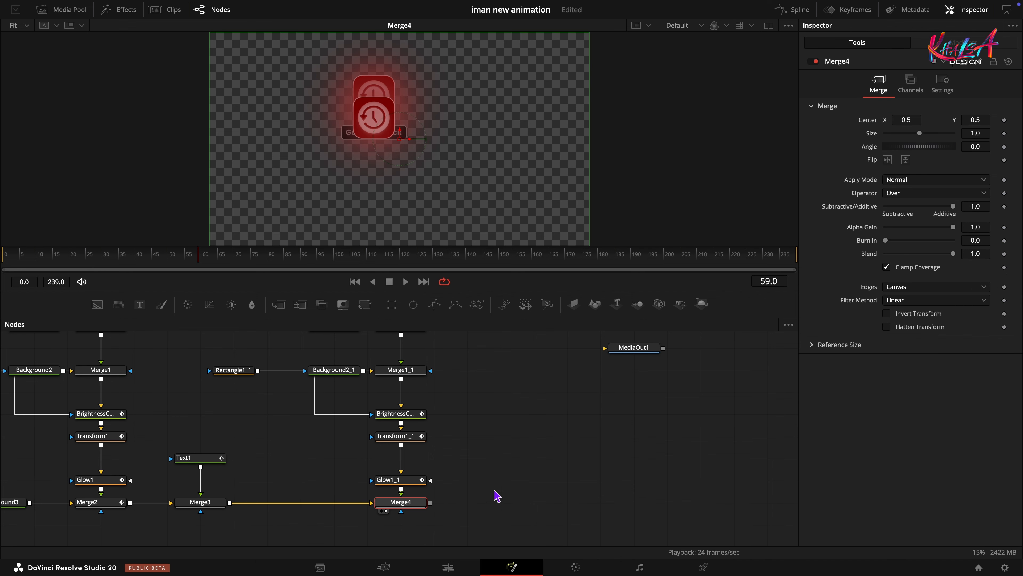
scroll(485, 498, up, 1)
drag(630, 362, 795, 509)
scroll(483, 508, up, 1)
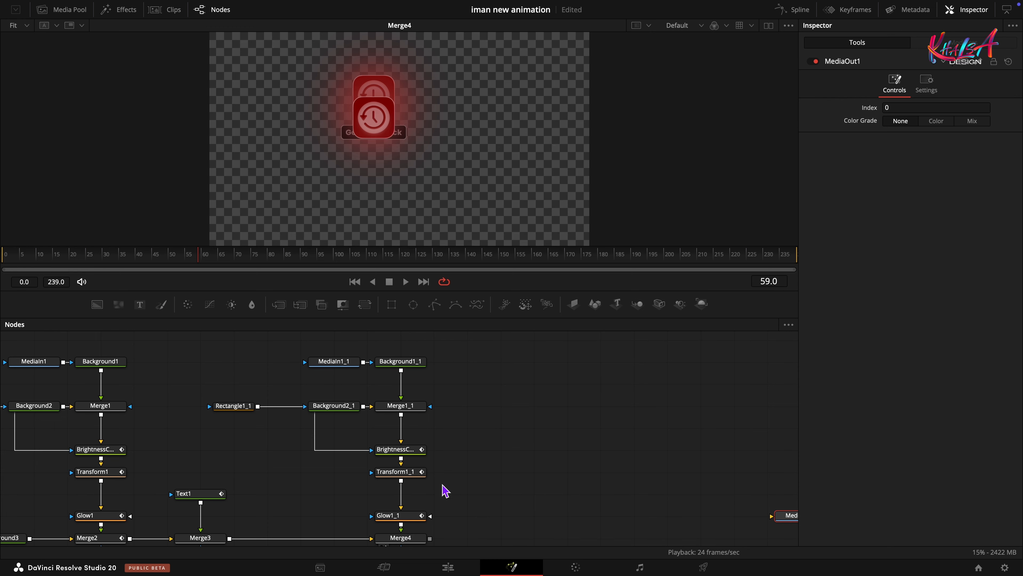
Step: Replace MediaIn1_1 with car-icon.png from the media pool, connected as the mask of Background1_1
click(328, 361)
key(Delete)
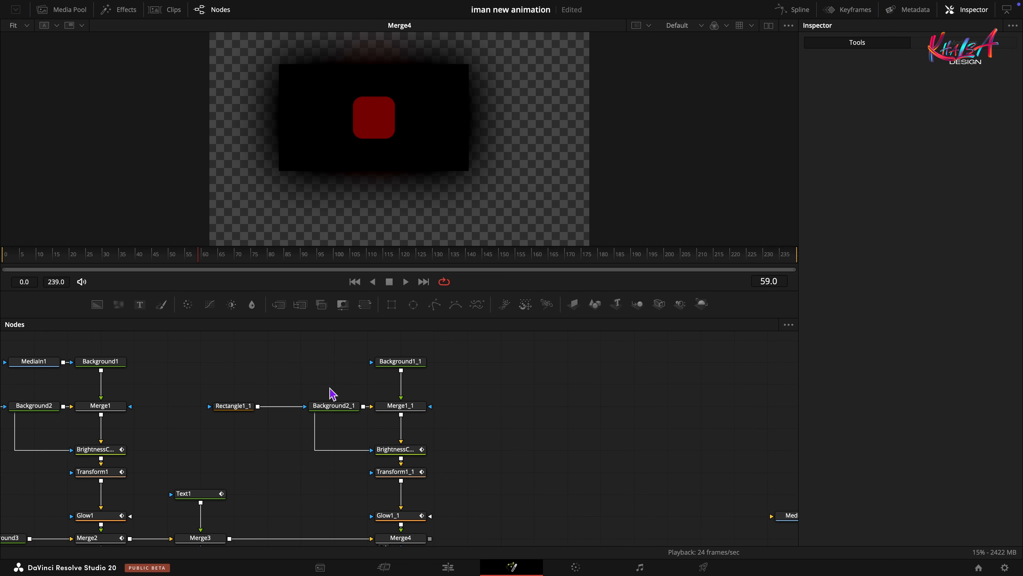
click(66, 10)
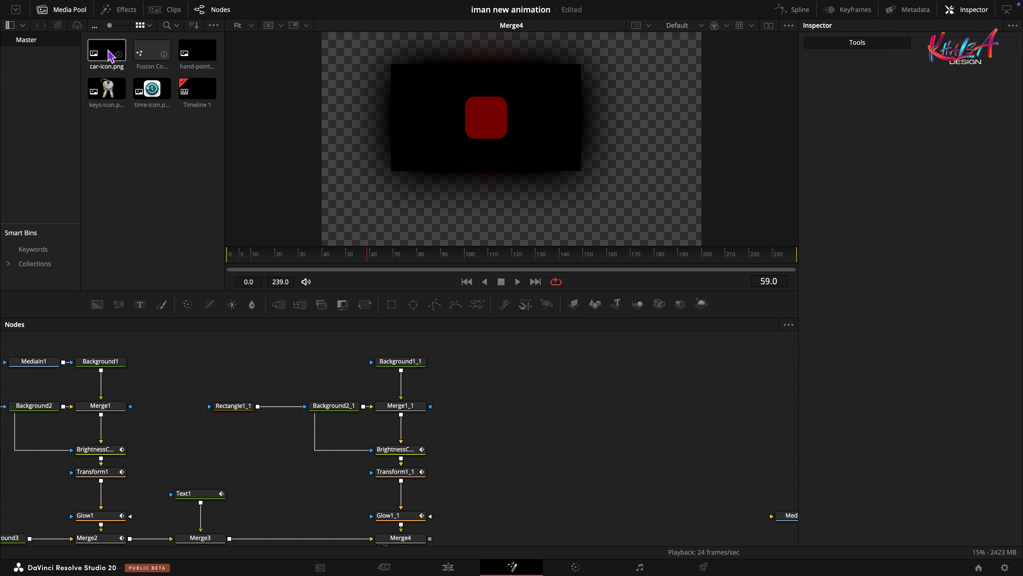
drag(110, 56, 378, 365)
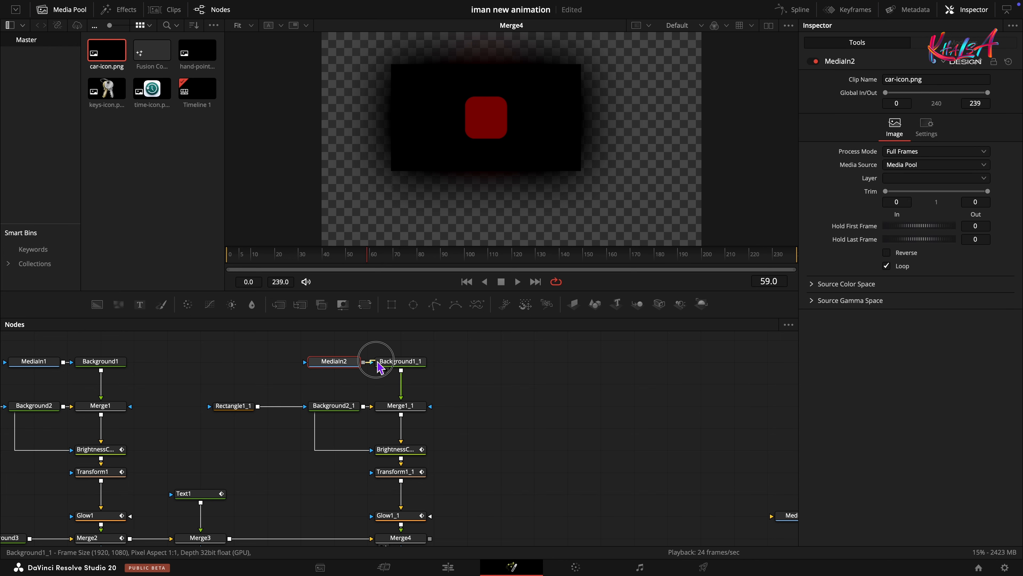
click(42, 10)
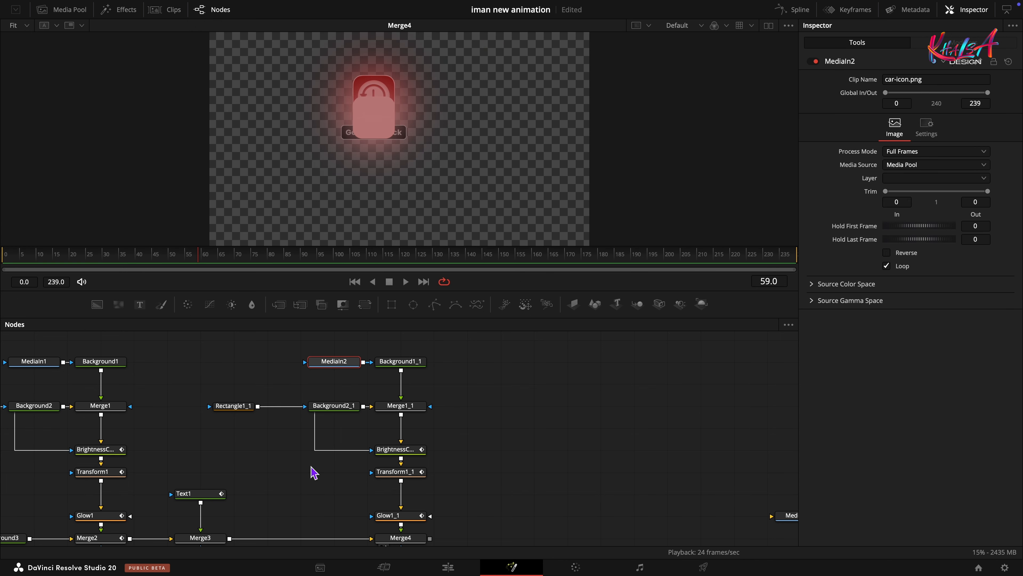
Step: Set Background1_1's mask Channel to Alpha
click(400, 361)
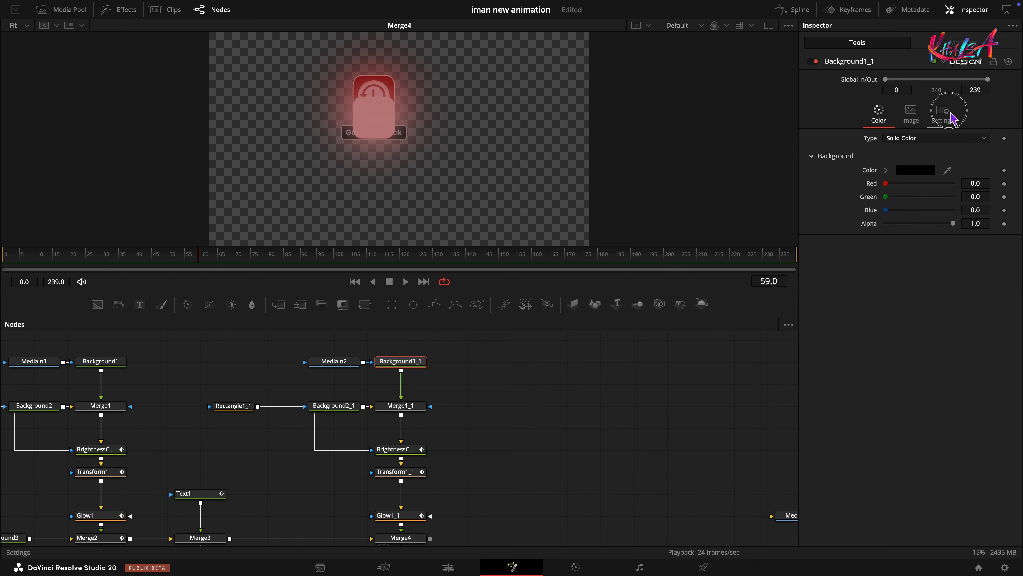
click(942, 114)
click(927, 196)
click(896, 246)
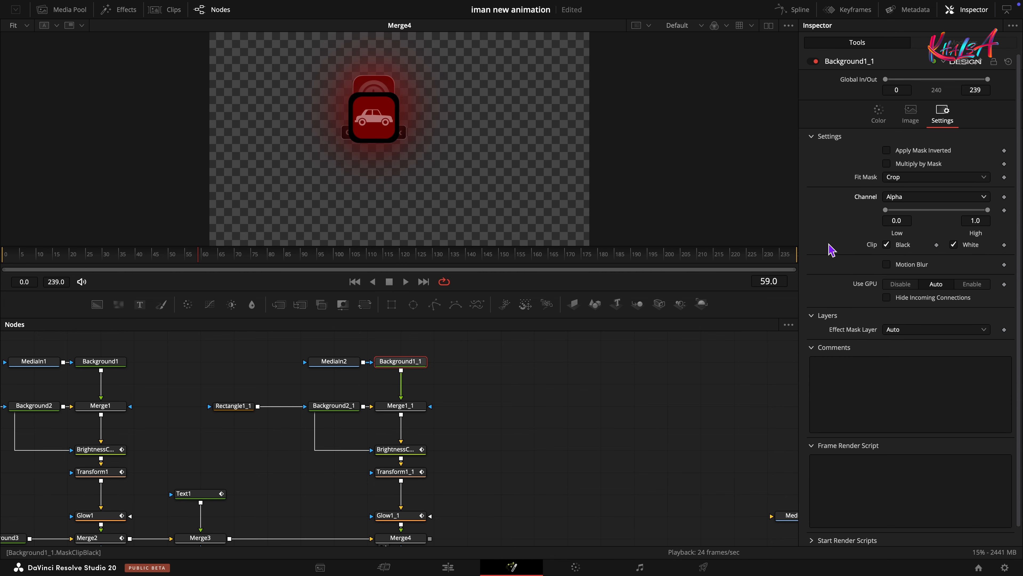
Step: Set Rectangle1_1's Height to 0.485
click(241, 405)
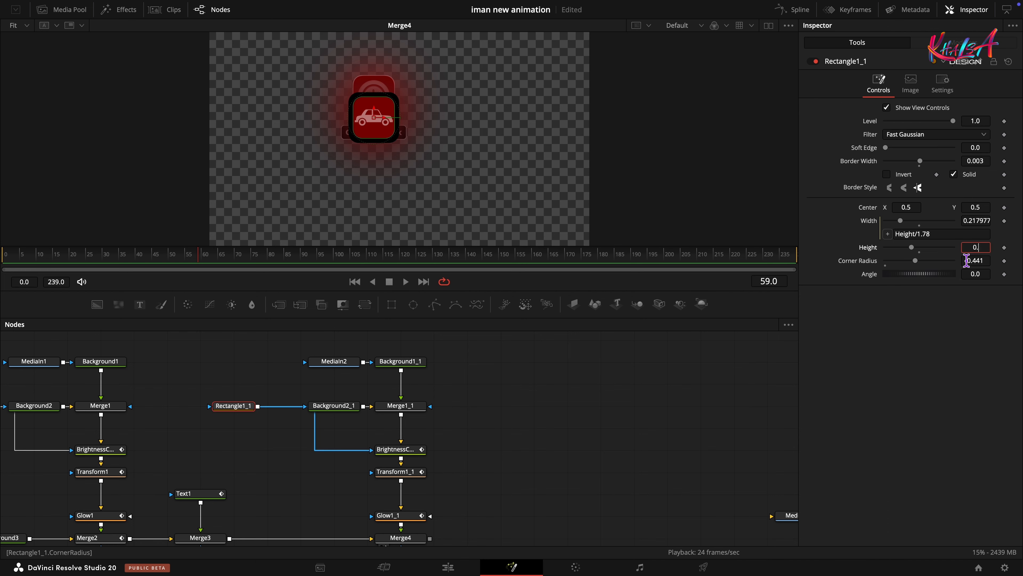
text(0.485)
key(Return)
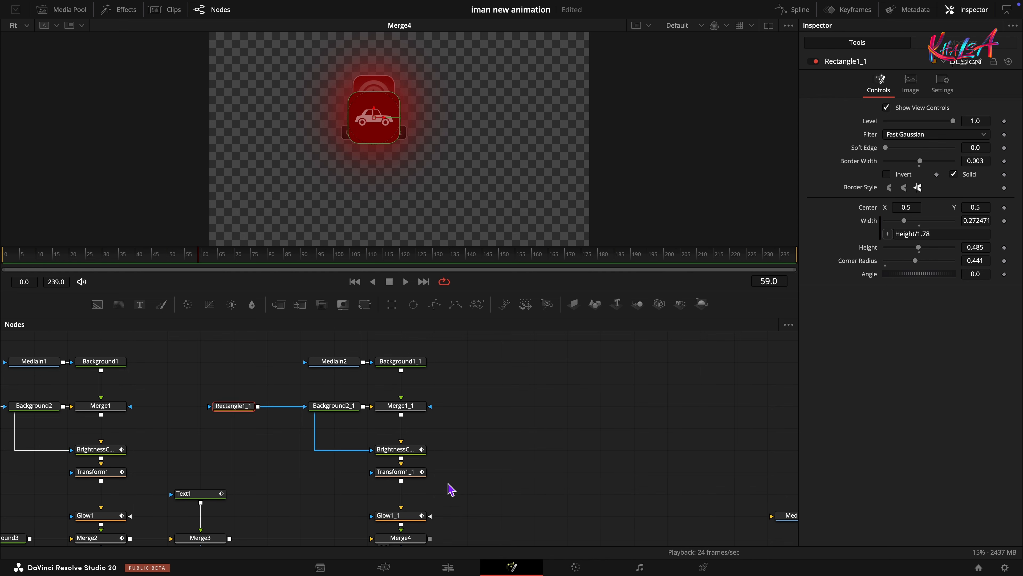
Step: Shift BrightnessContrast1_1's Lift keyframes so the first one falls on frame 100
scroll(443, 484, down, 3)
click(393, 384)
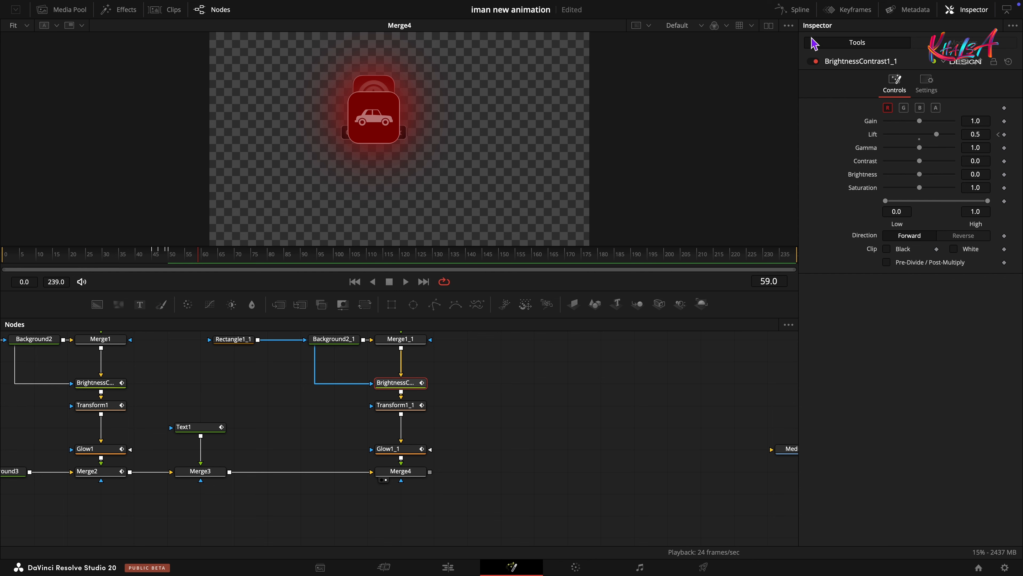
click(850, 12)
click(729, 325)
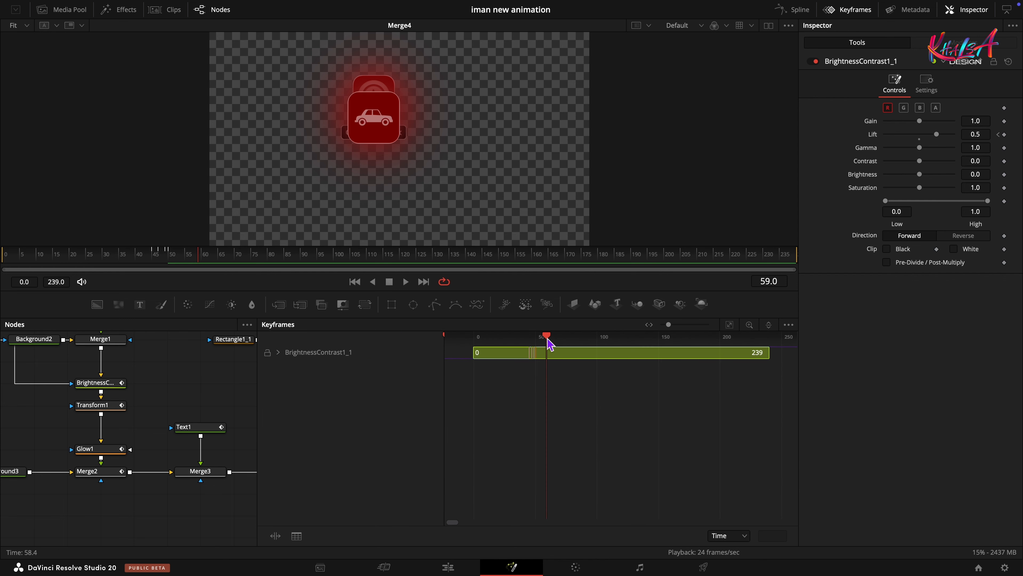
drag(545, 336, 598, 336)
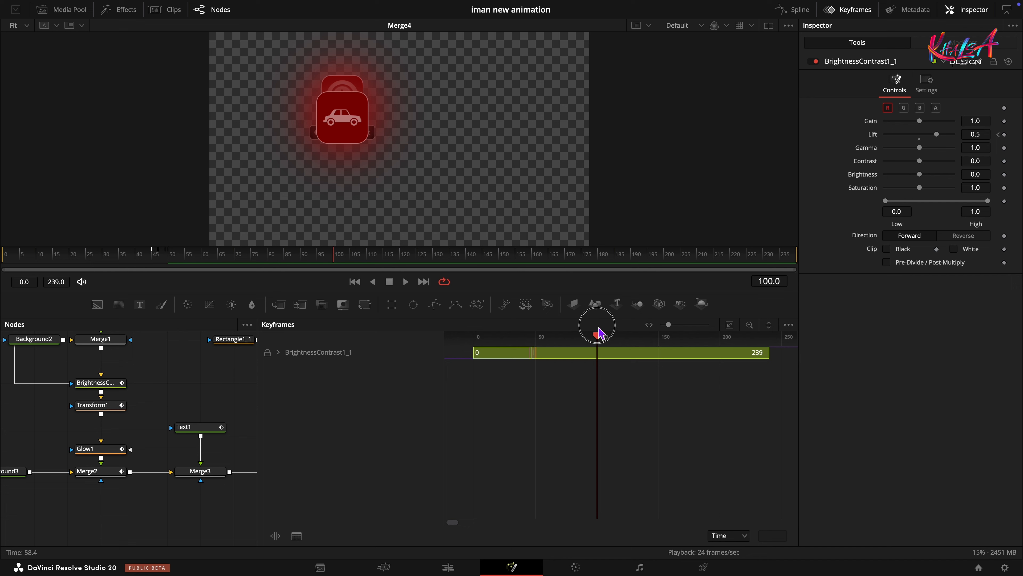
drag(532, 353, 599, 359)
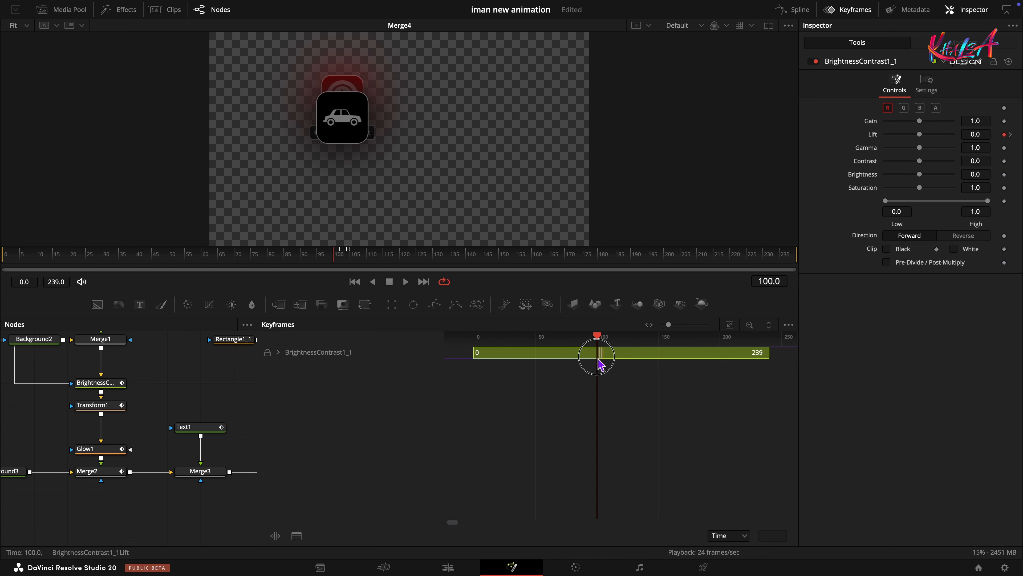
click(848, 10)
Step: Reset Transform1_1's Center to 0.5, 0.5 and its Size to 1.0, clearing their keyframes
click(396, 407)
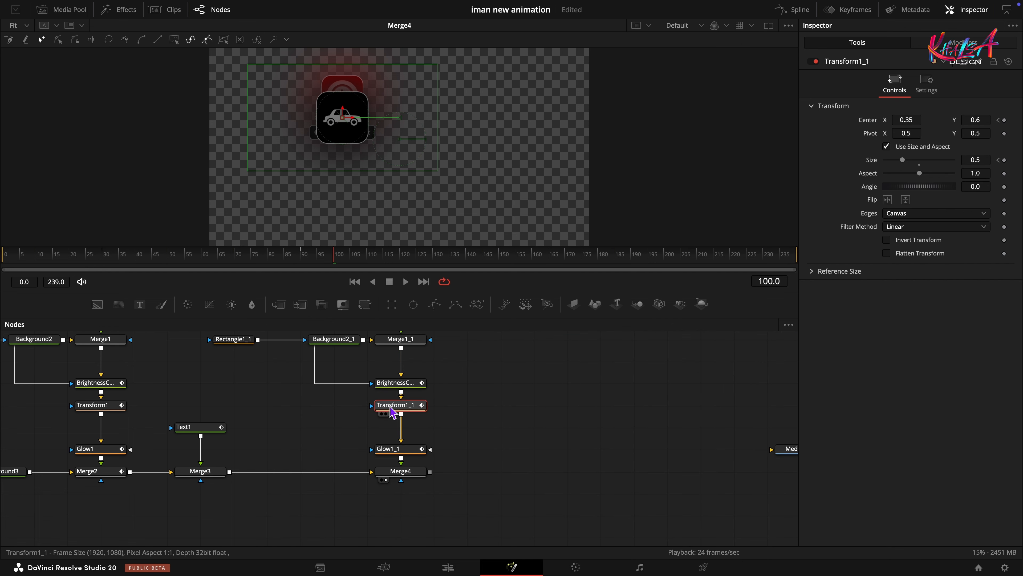
double_click(865, 122)
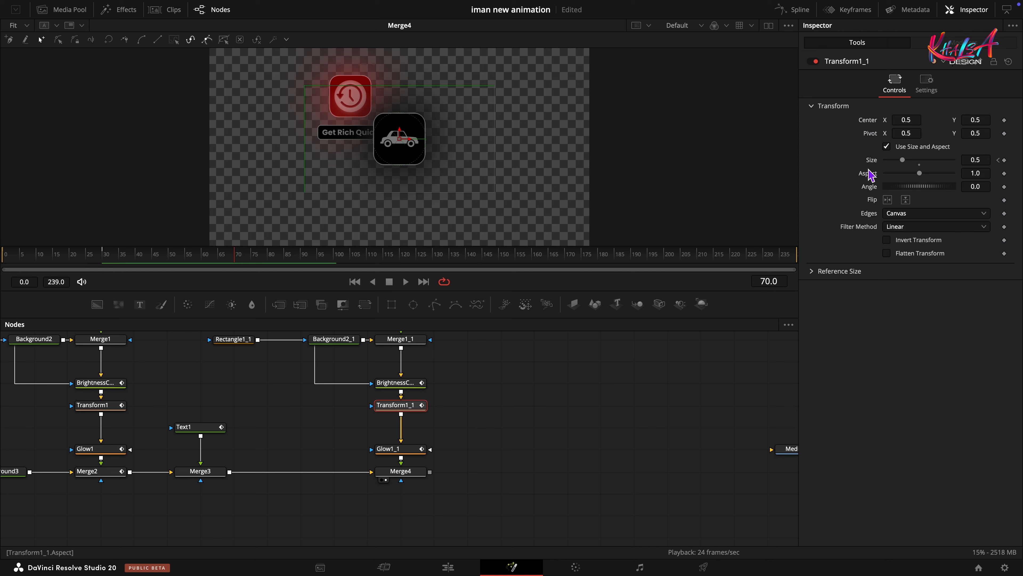
double_click(871, 162)
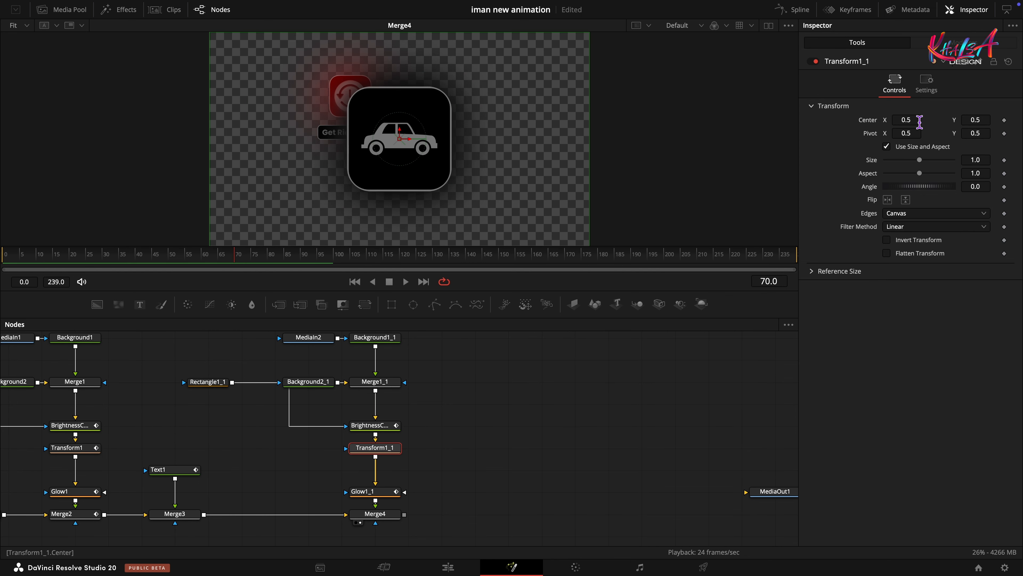
Step: On frame 70, keyframe Transform1_1's Center at X 0.65, Y 0.5 and its Size at 0.5
text(65)
key(Tab)
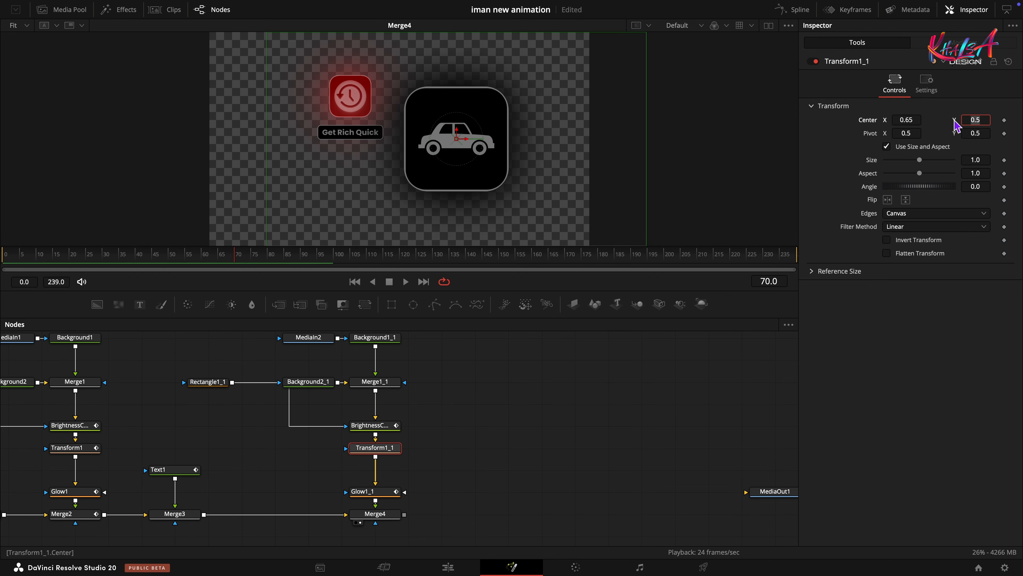
click(1005, 120)
click(1005, 160)
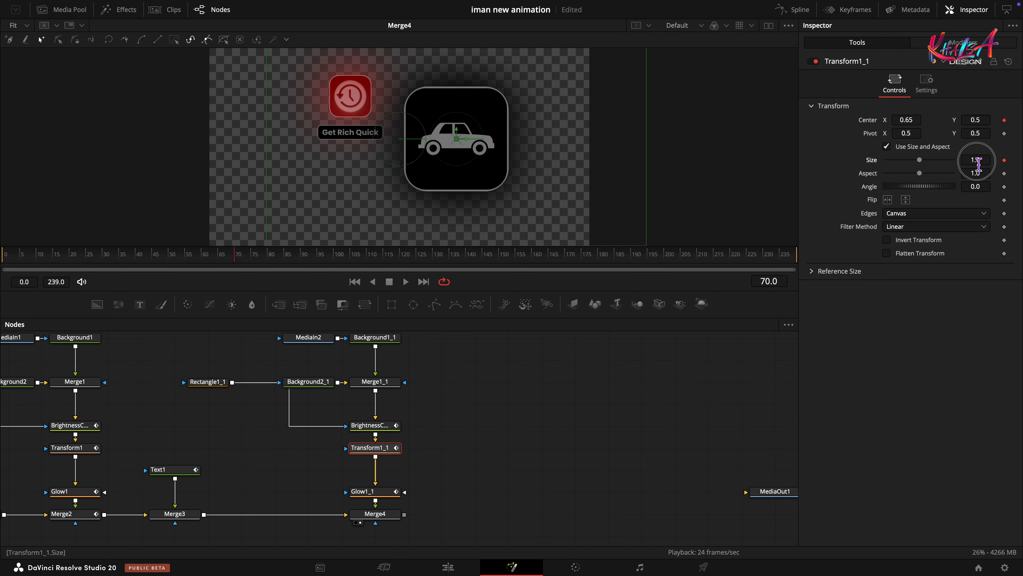
key(Tab)
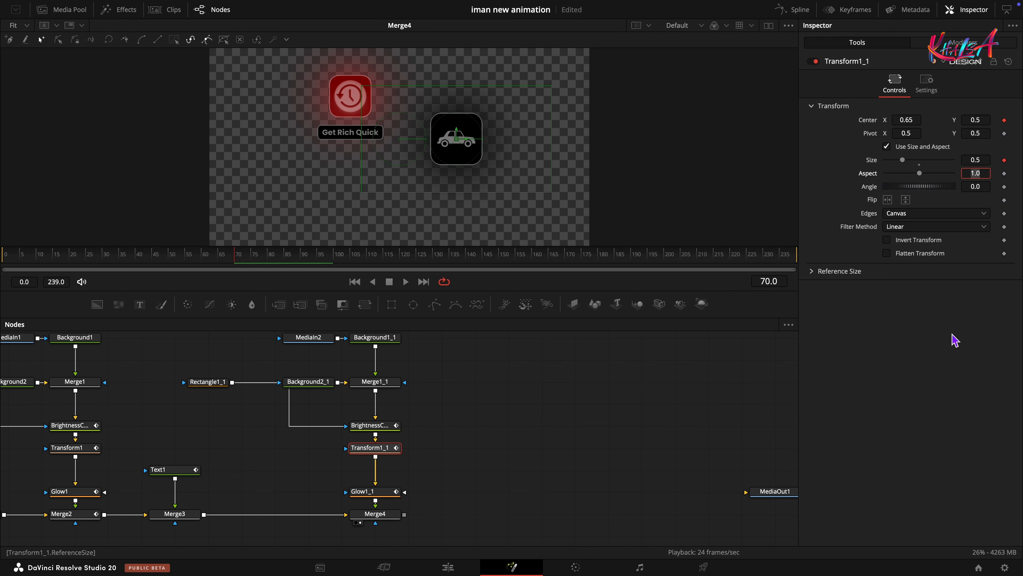
Step: On frame 100, keyframe Transform1_1's Center Y at 0.7 and Size at 0.4, and scrub through the move
click(336, 269)
click(977, 119)
text(0.7)
key(Tab)
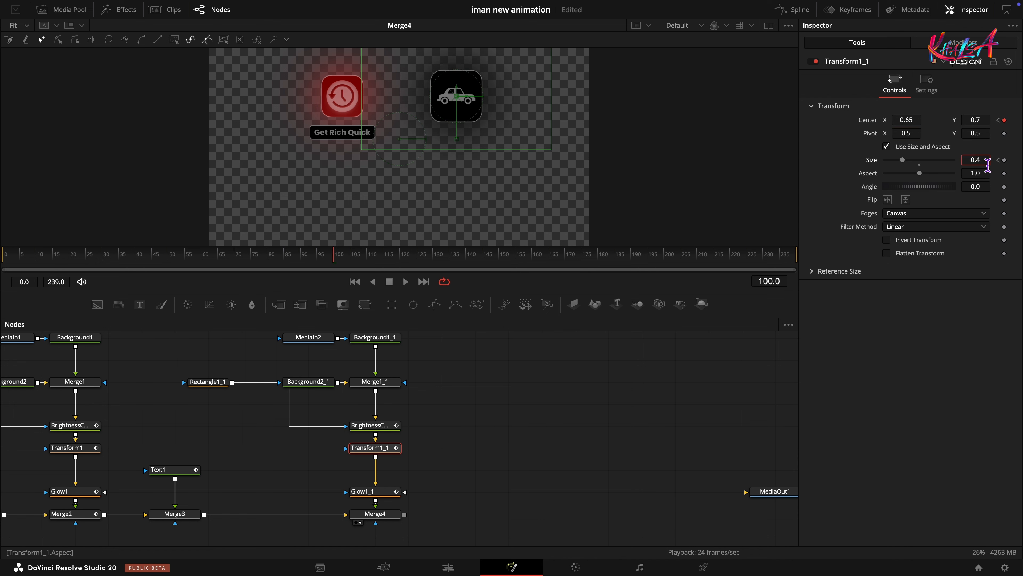
key(Tab)
drag(297, 247, 331, 276)
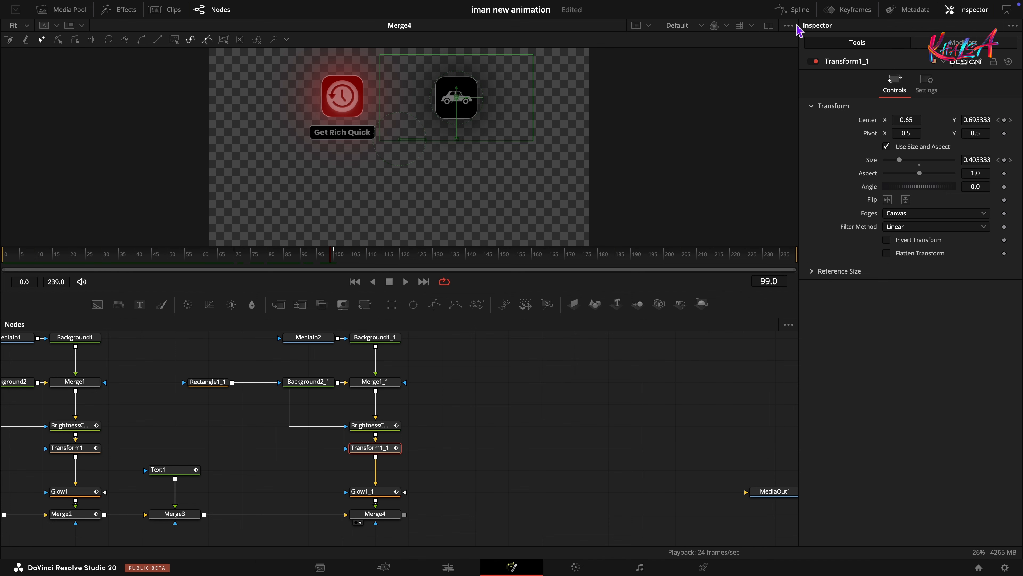
Step: Smooth Transform1_1's Center displacement curve with Ease In at 67 and Ease Out at about 67
click(792, 9)
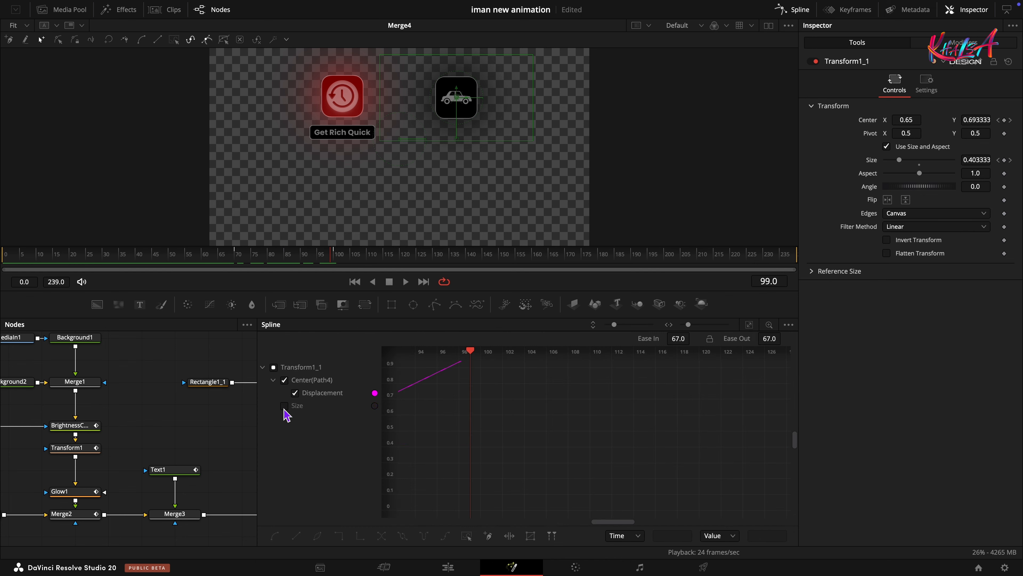
click(467, 535)
click(276, 535)
drag(679, 338, 869, 333)
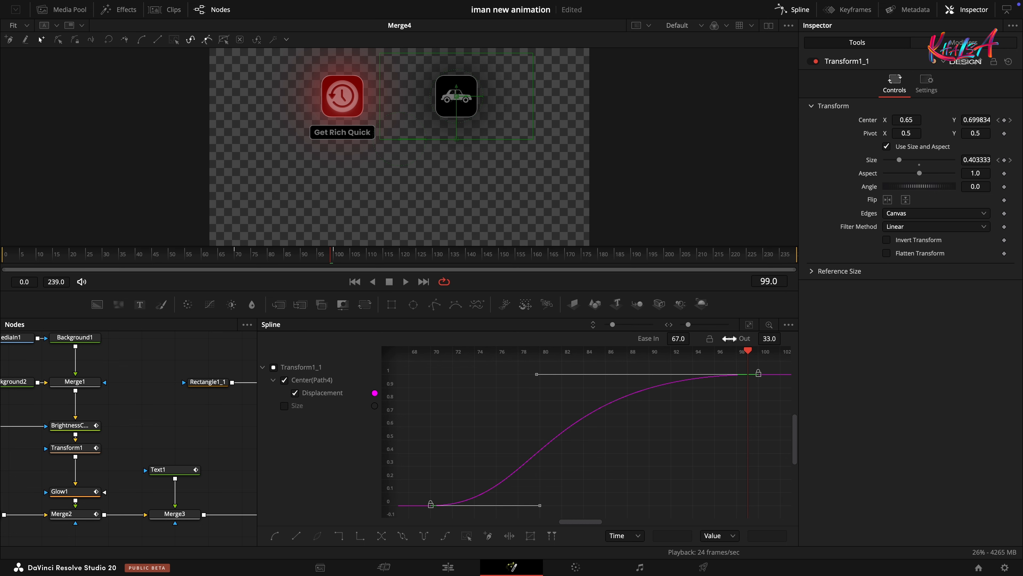
drag(770, 338, 945, 316)
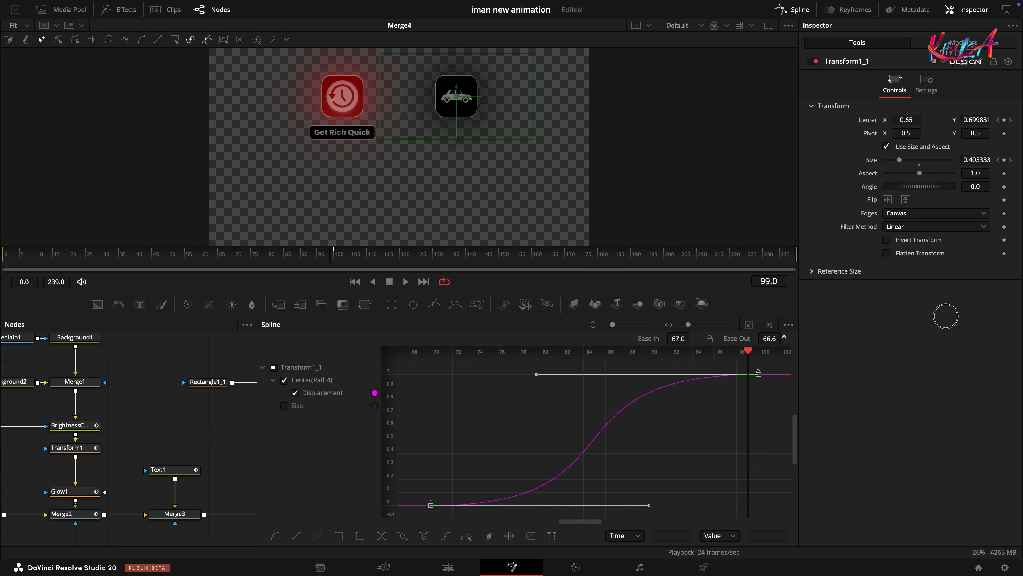
Step: Smooth Transform1_1's Size animation curve between frames 70 and 100
click(289, 405)
click(749, 324)
click(467, 535)
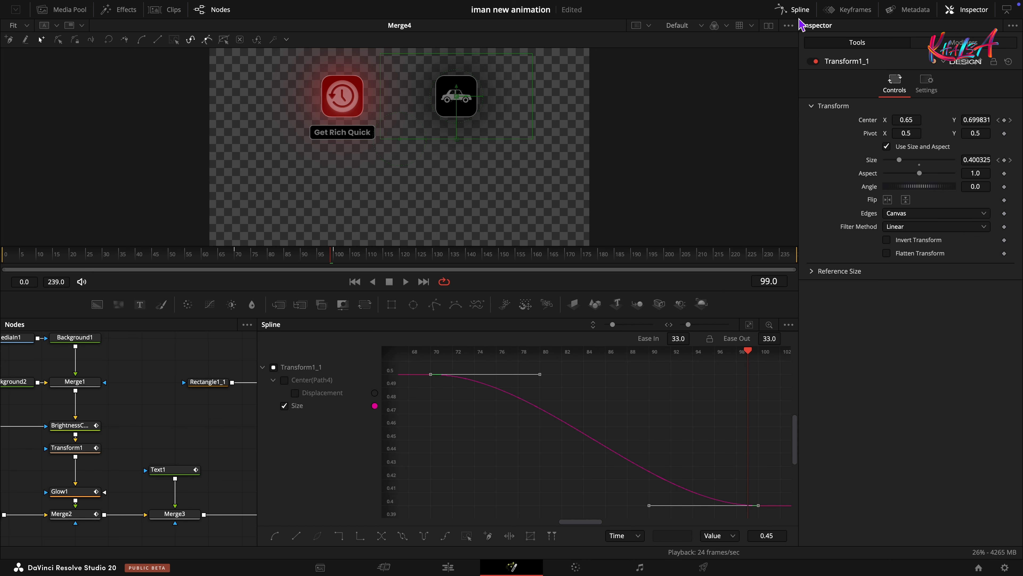
click(792, 9)
Step: Shift Glow1_1's Blend keyframes so the glow starts on frame 95, and play back the animation to check it
click(369, 491)
click(854, 11)
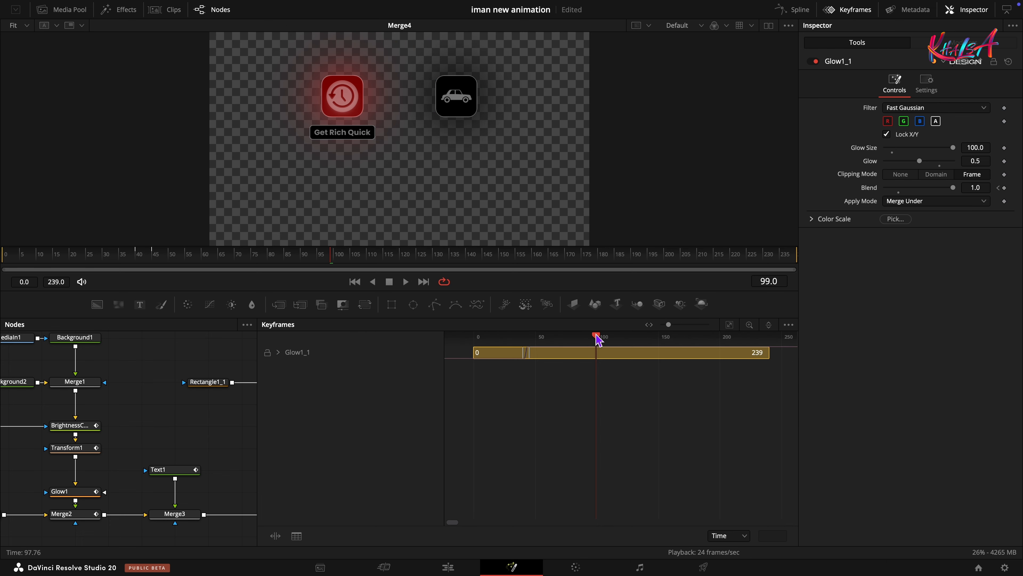
click(317, 257)
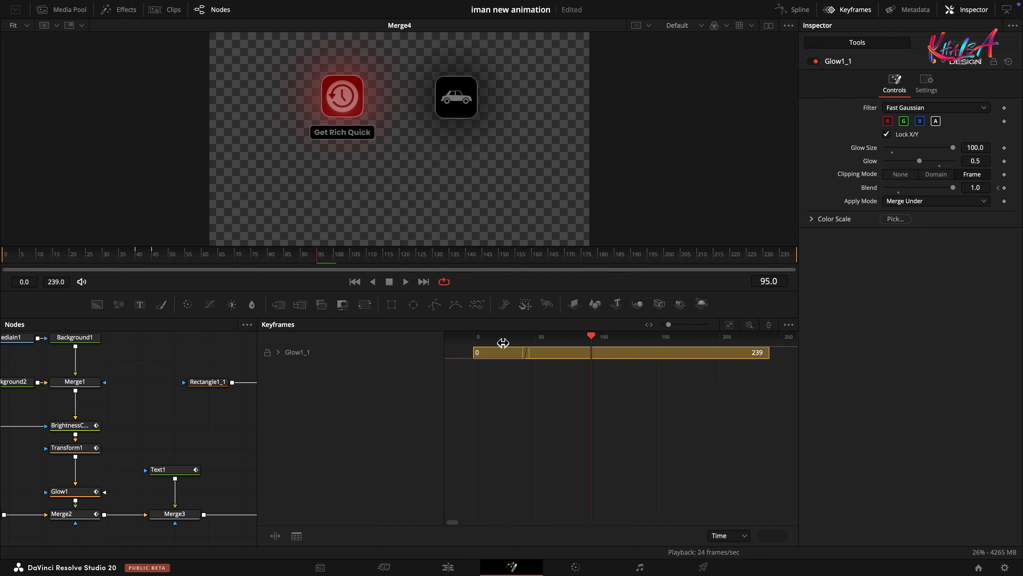
drag(525, 353, 592, 356)
click(850, 10)
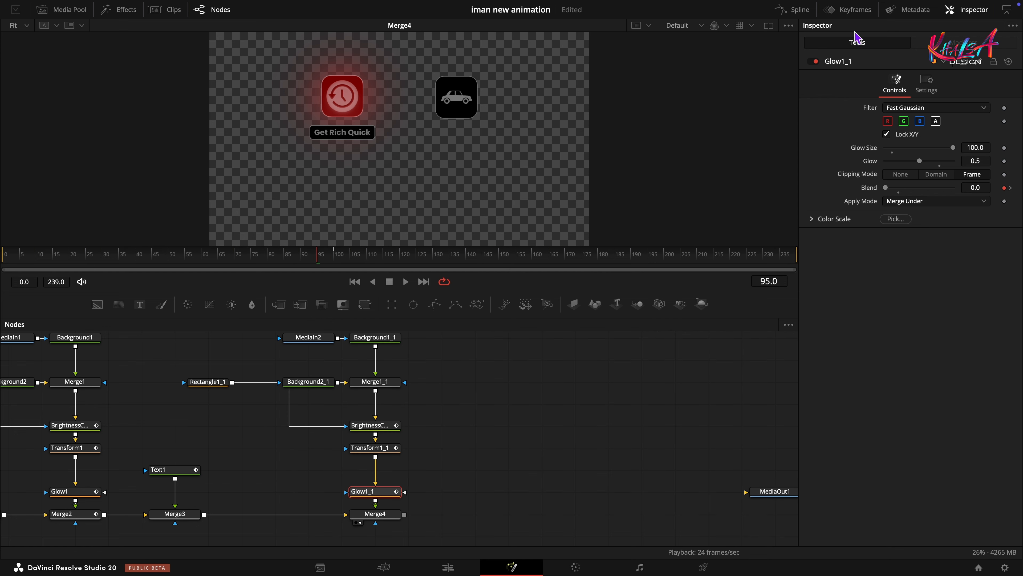
click(272, 258)
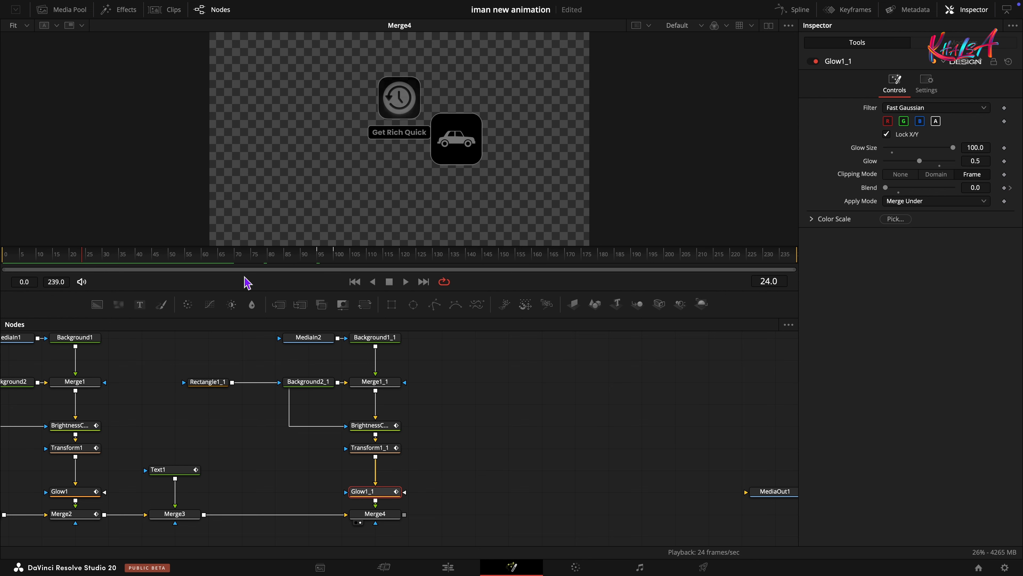
click(404, 281)
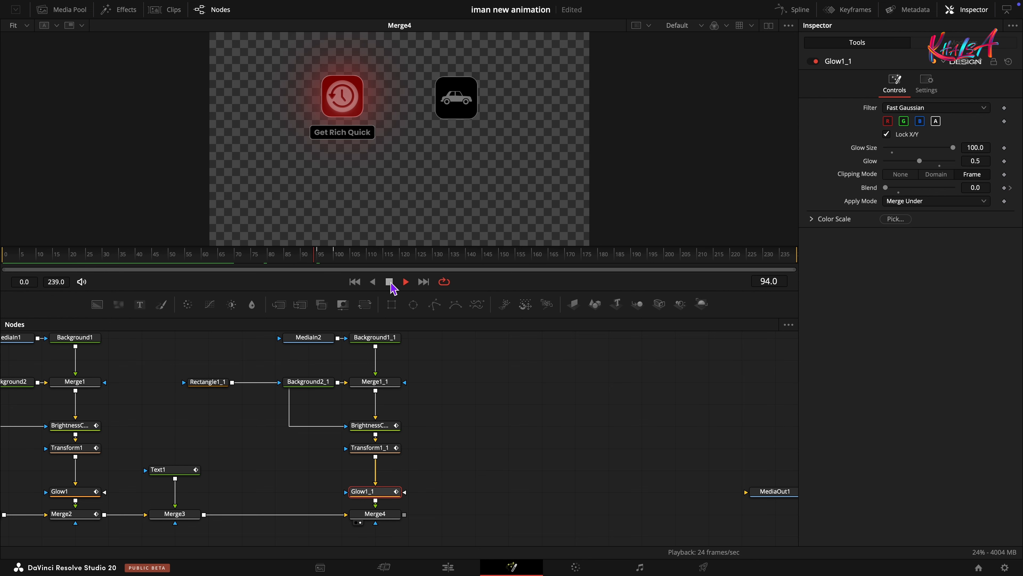
Step: Keyframe Merge4's Blend at 1.0 on frame 100 and at 0.0 on frame 70
scroll(505, 430, down, 2)
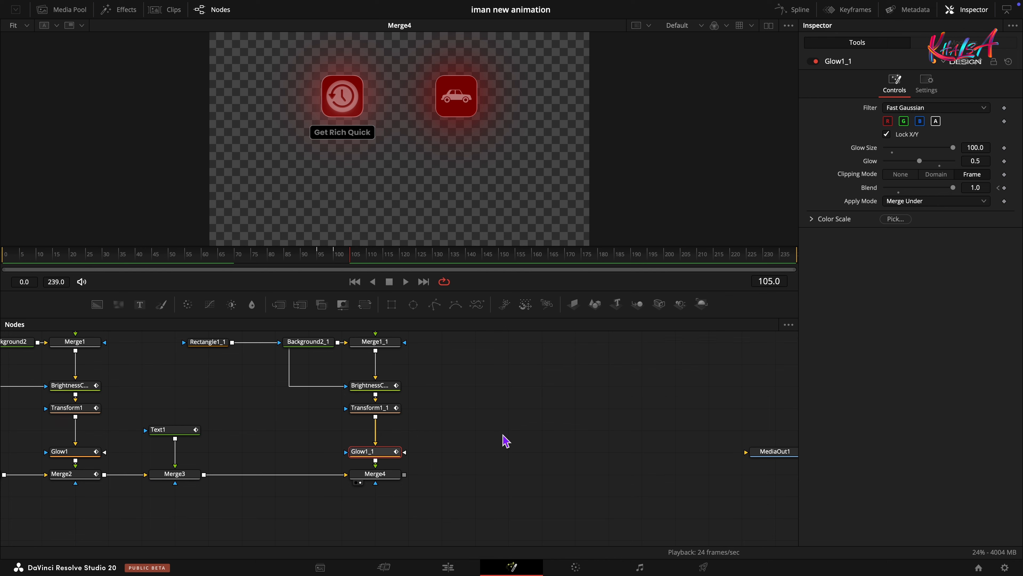
click(370, 476)
drag(348, 265, 235, 265)
click(1004, 254)
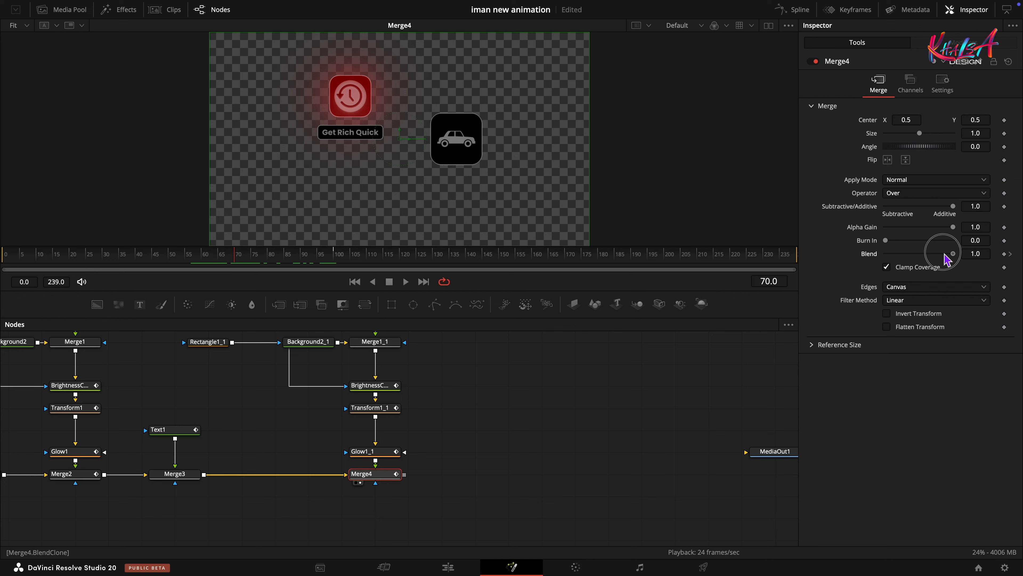
drag(952, 253, 878, 255)
Step: Smooth Merge4's Blend curve between its two keyframes in the spline editor
click(792, 10)
click(750, 325)
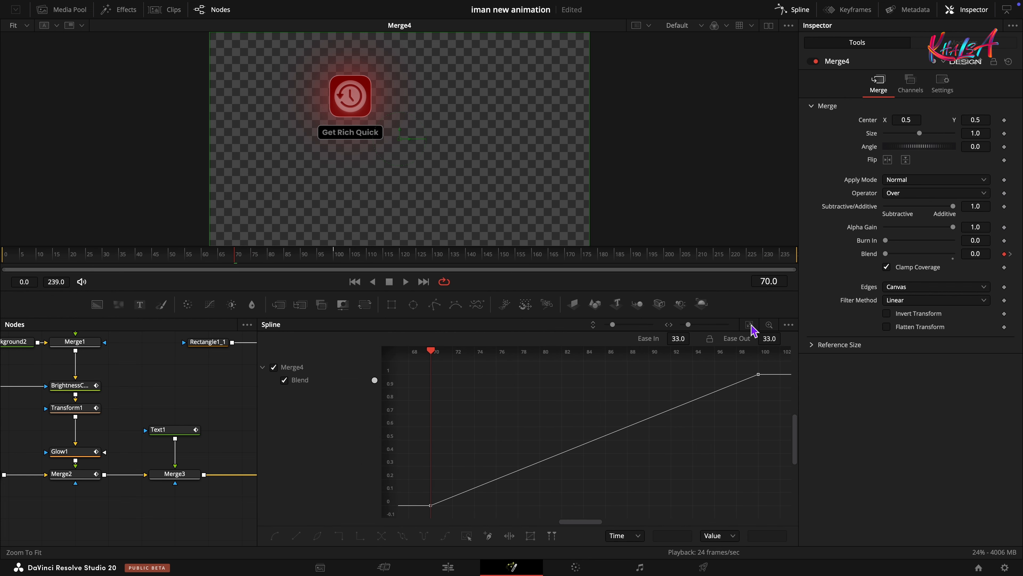
click(275, 536)
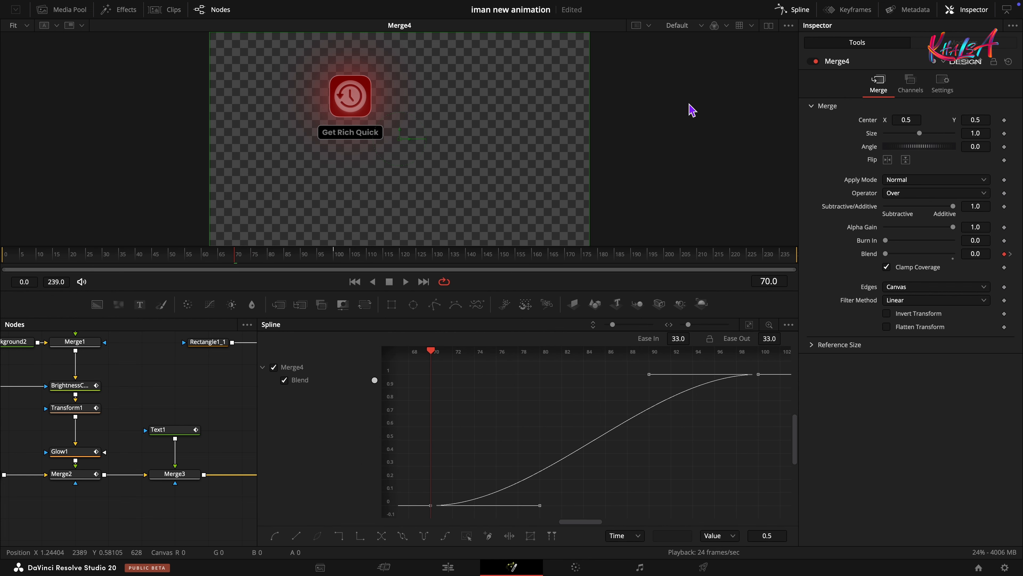
click(791, 9)
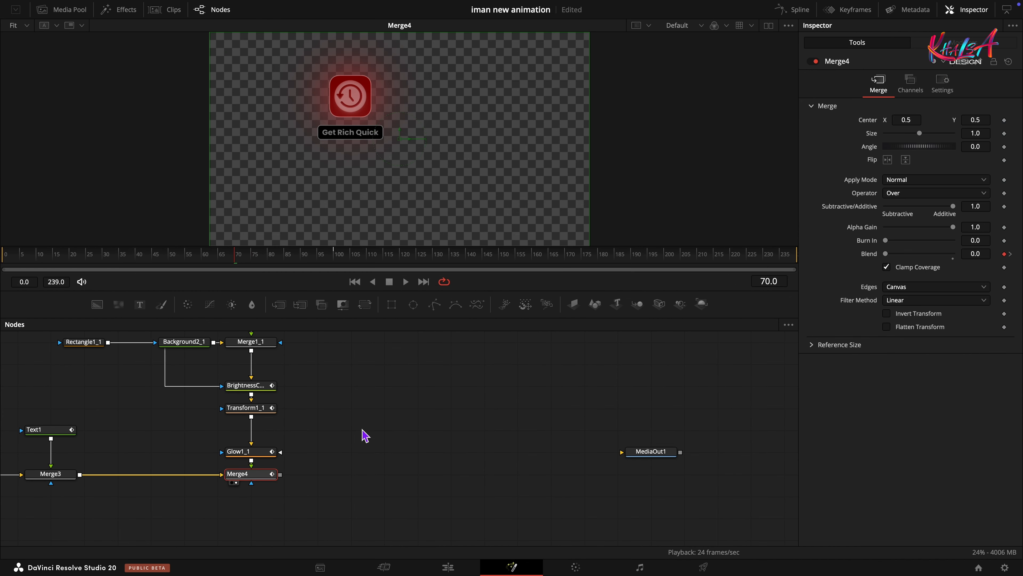
Step: Duplicate the Text1 node, merge the copy over Merge4's output, and show the new Merge5 in the viewer
click(80, 422)
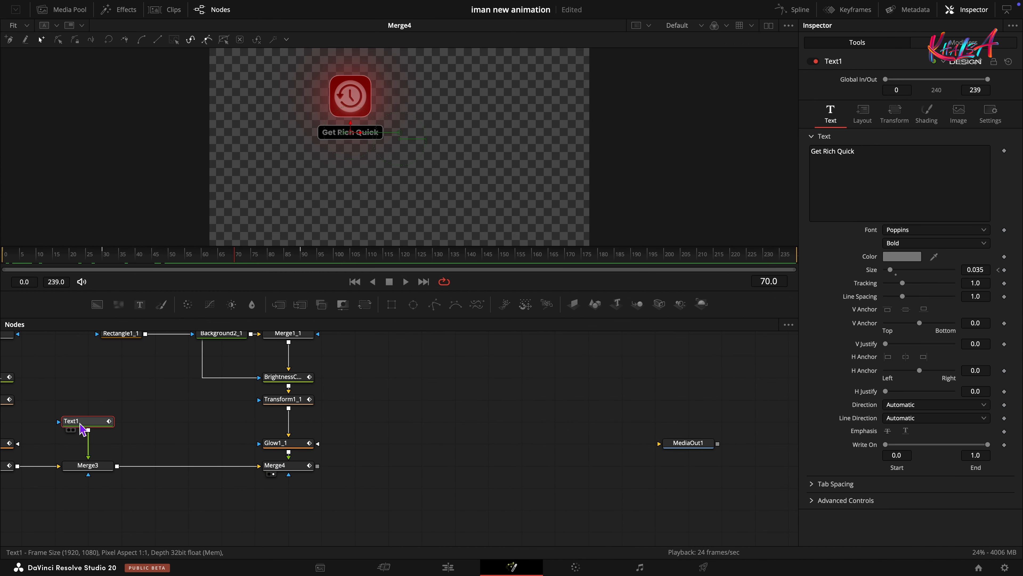
key(ctrl+v)
click(450, 400)
drag(453, 403, 317, 465)
click(403, 474)
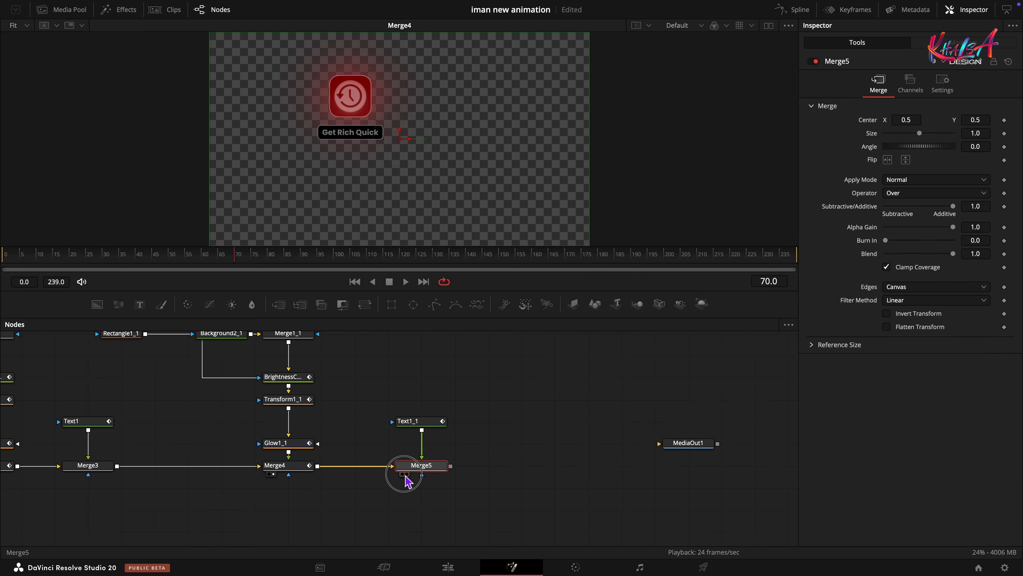
Step: Change the duplicated label Text1_1 to read "Get Rich Easy"
drag(452, 452, 293, 446)
click(262, 414)
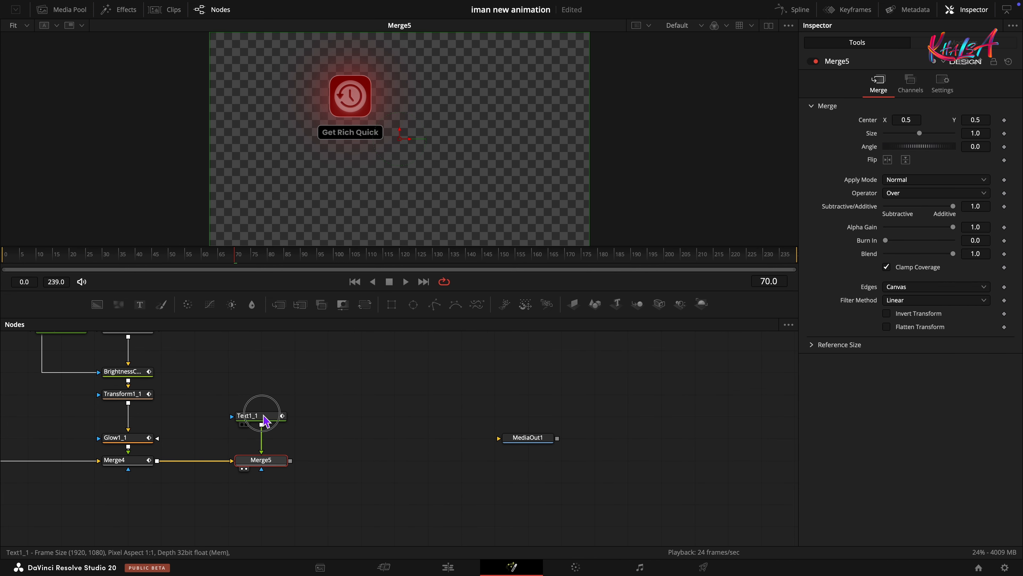
click(931, 167)
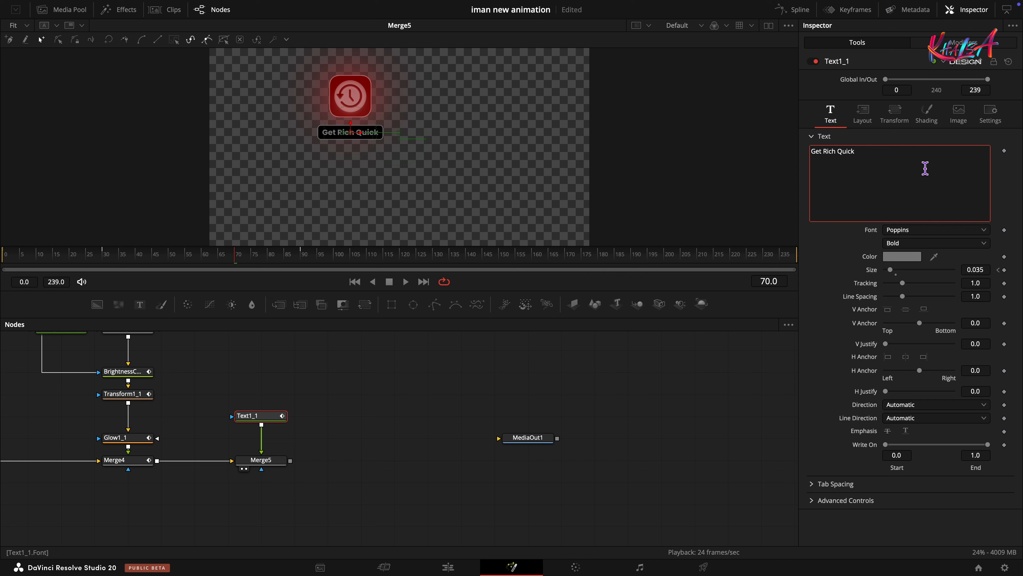
key(BackSpace)
key(BackSpace)
key(BackSpace)
key(BackSpace)
text(E)
click(835, 256)
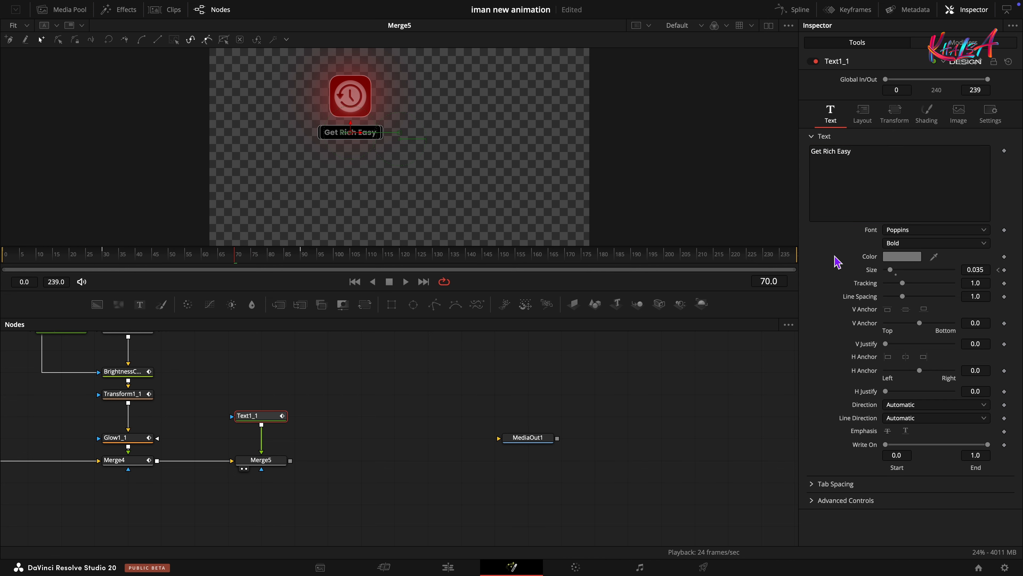
Step: Reset Text1_1's Size animation, and keyframe Size at 0.0 on frame 70 and 0.035 on frame 100
double_click(875, 269)
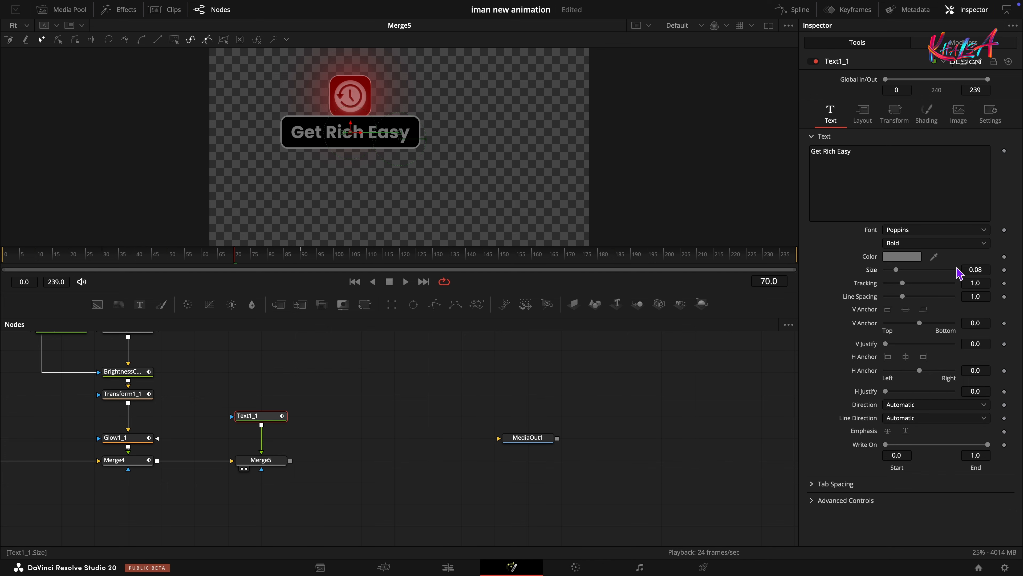
click(1004, 270)
drag(896, 270, 653, 288)
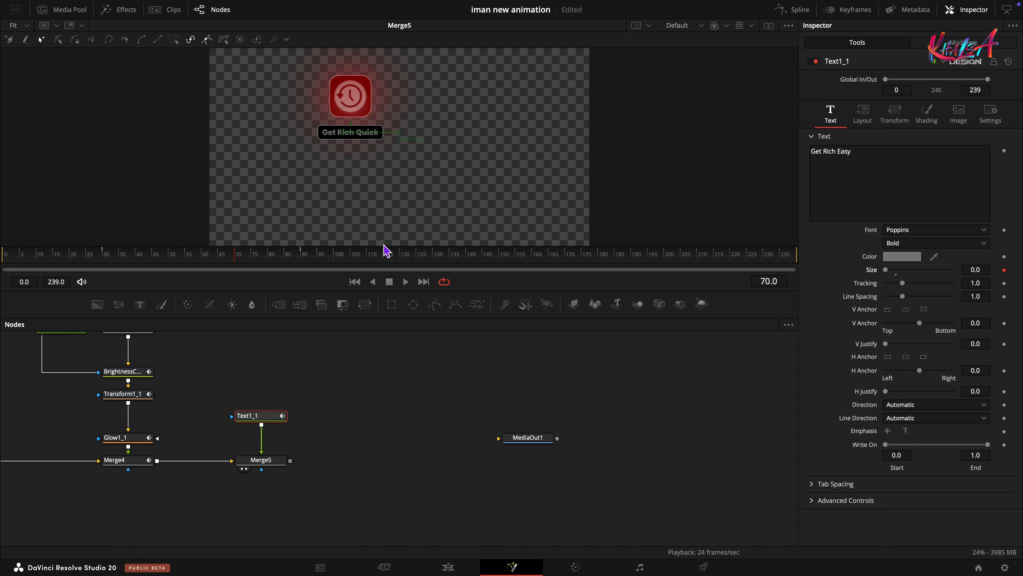
drag(234, 255, 337, 263)
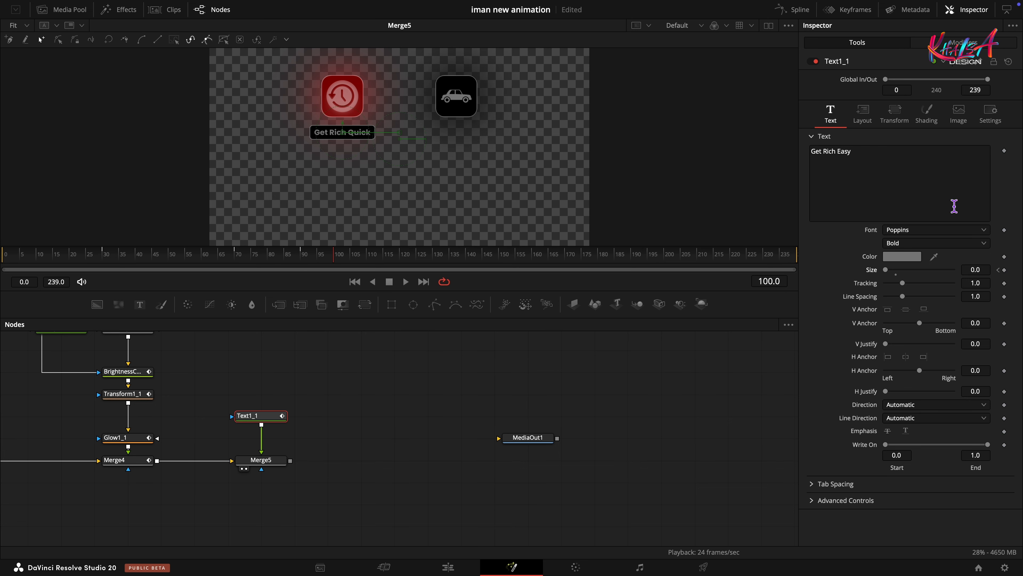
text(5)
key(Tab)
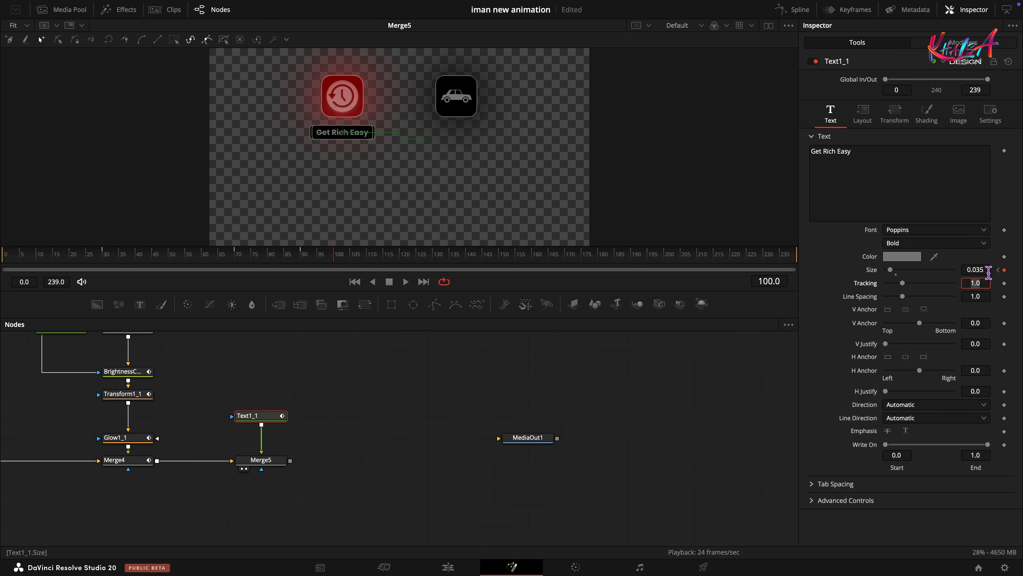
Step: Reset Text1_1's animated layout Center and set it to X 0.65, Y 0.53 beneath the car icon
click(862, 118)
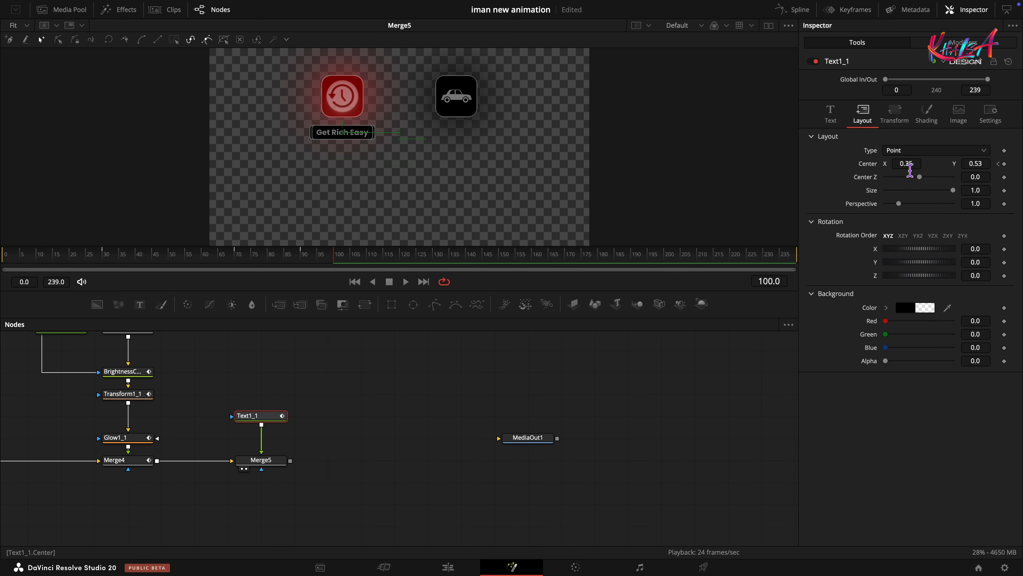
double_click(872, 166)
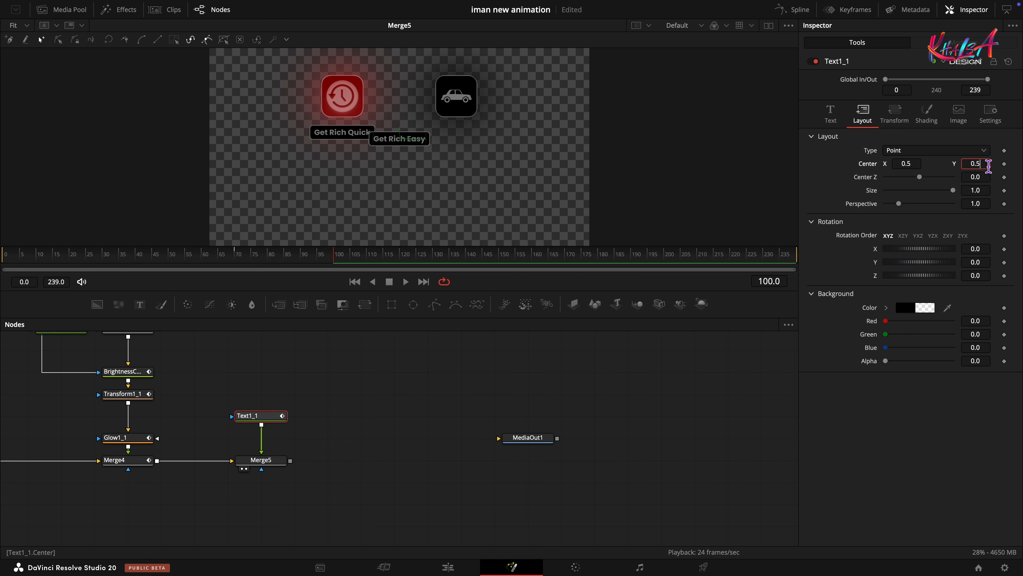
text(3)
key(Tab)
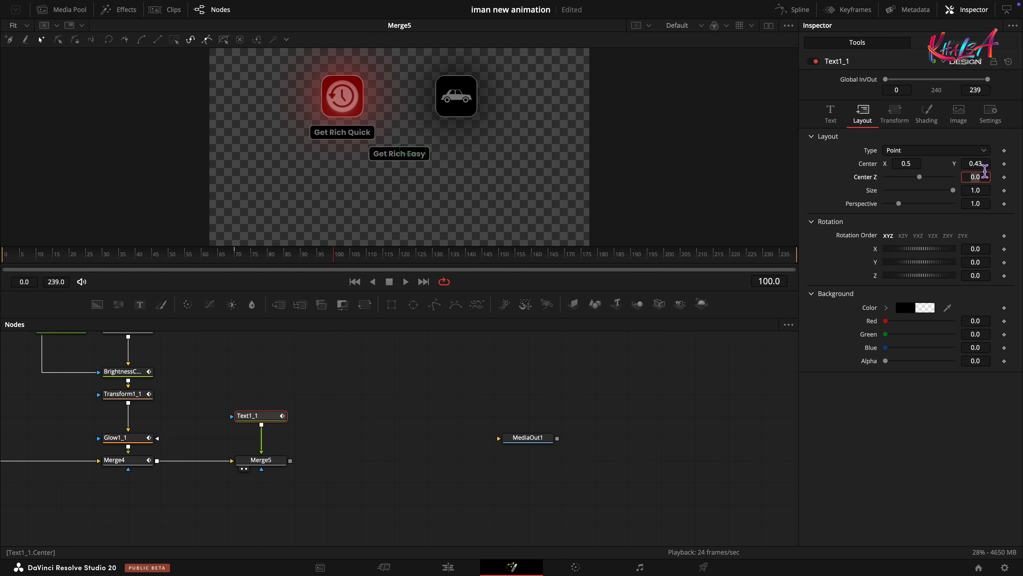
text(65)
key(Tab)
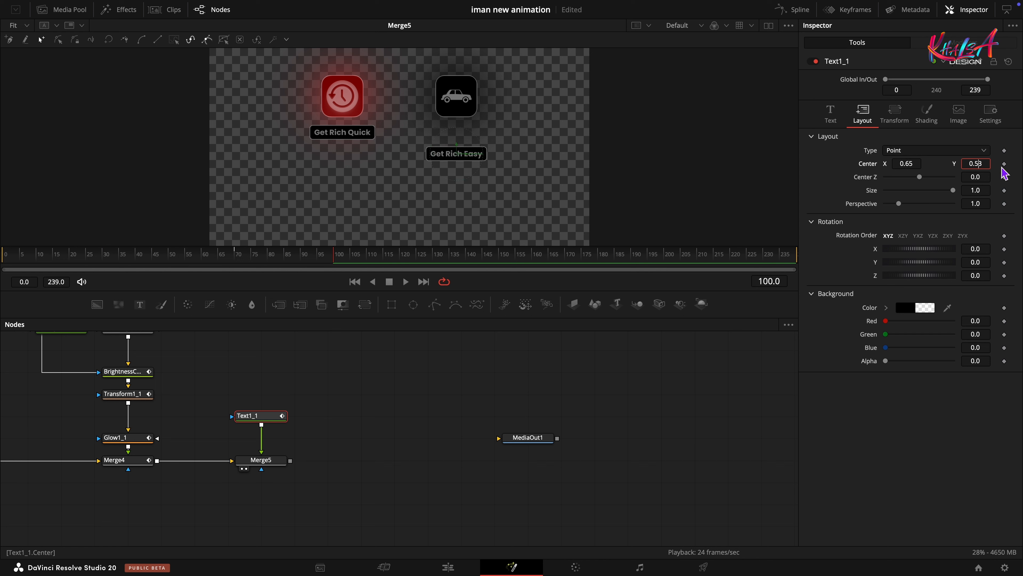
text(0.53)
key(Tab)
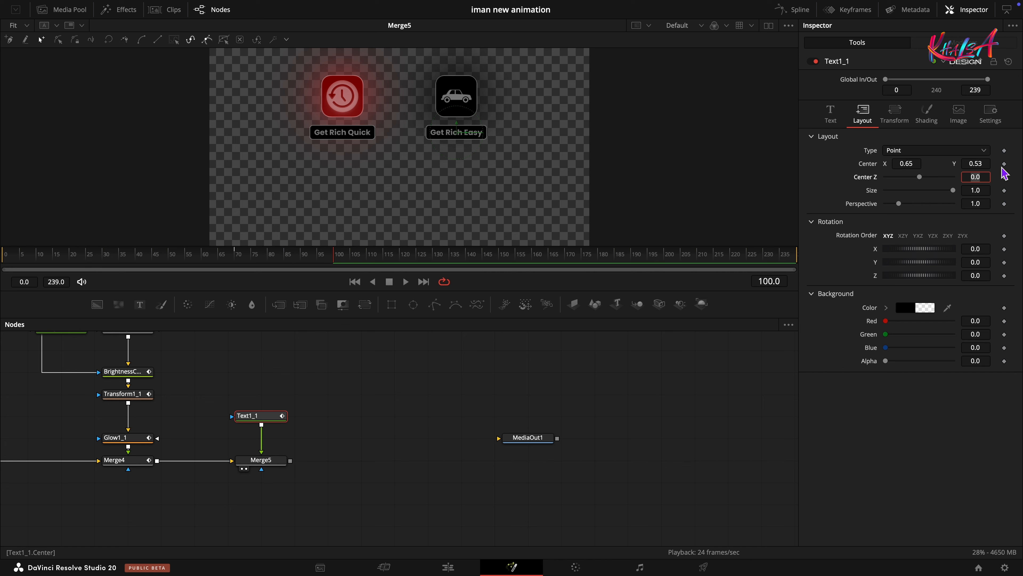
Step: Smooth Text1_1's Size curve with Ease In and Ease Out at 67, and scrub through the label's animation
click(830, 114)
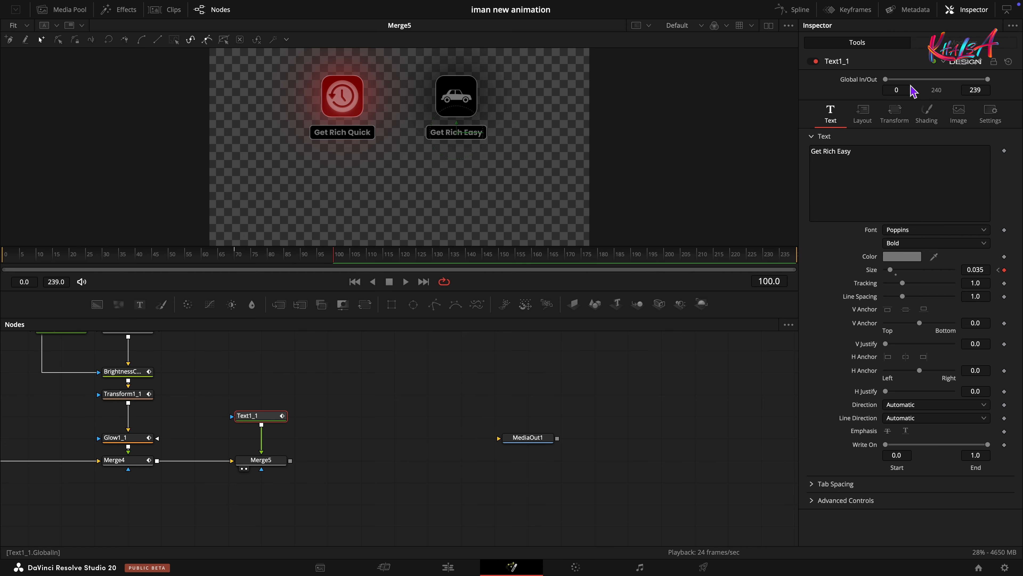
click(797, 9)
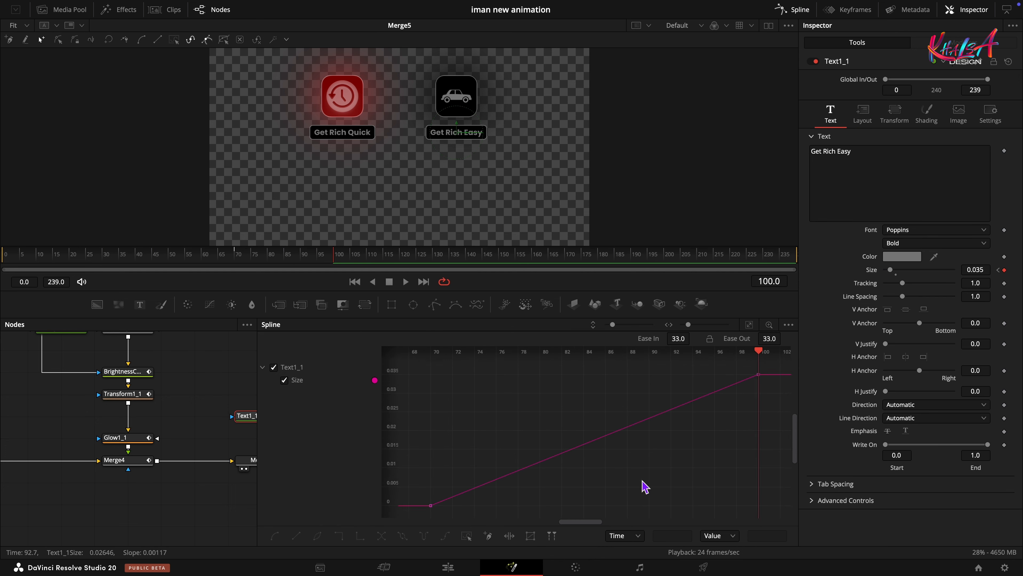
click(473, 536)
click(274, 535)
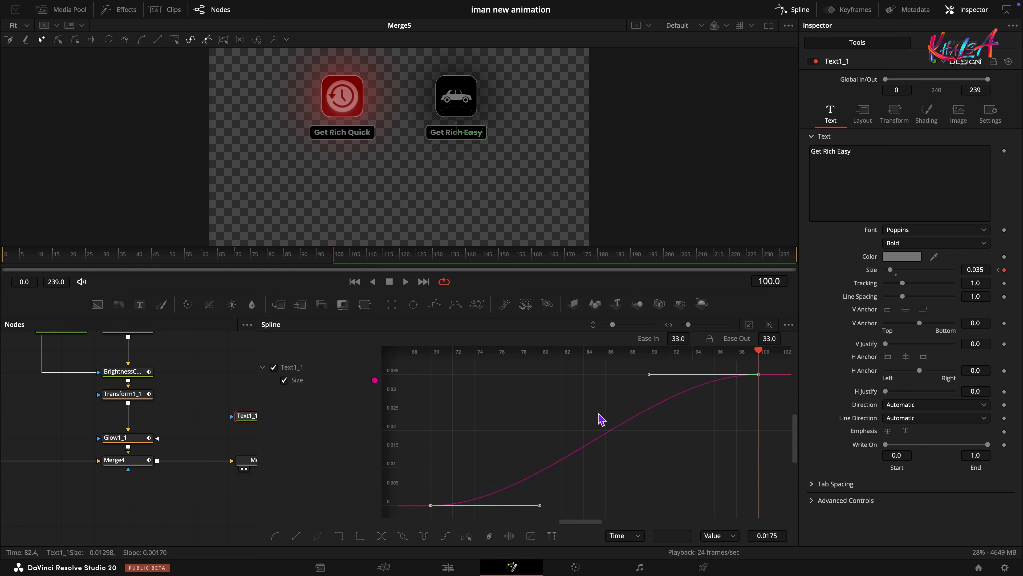
drag(675, 338, 855, 312)
drag(794, 339, 949, 333)
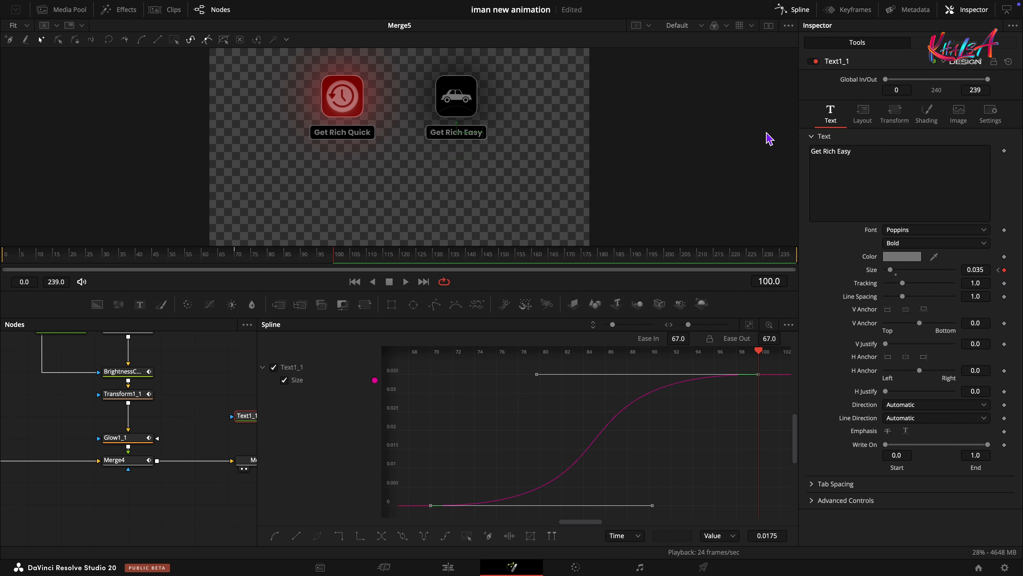
click(796, 9)
mouse_move(335, 265)
mouse_down()
mouse_move(188, 271)
mouse_move(344, 274)
mouse_up()
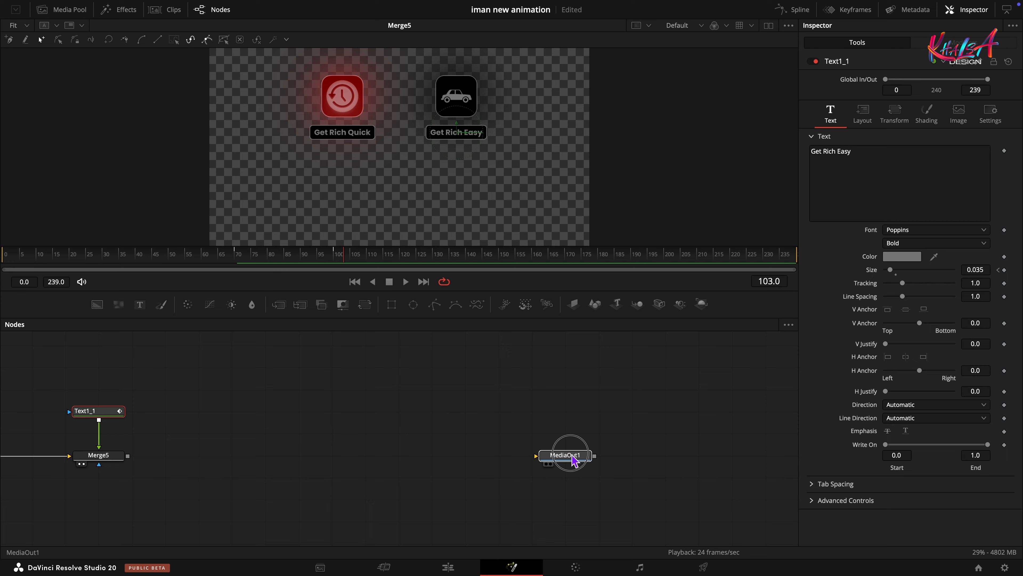
Step: Add the hand-pointer.png image from the media pool to the node graph above the Merge5 output
click(574, 459)
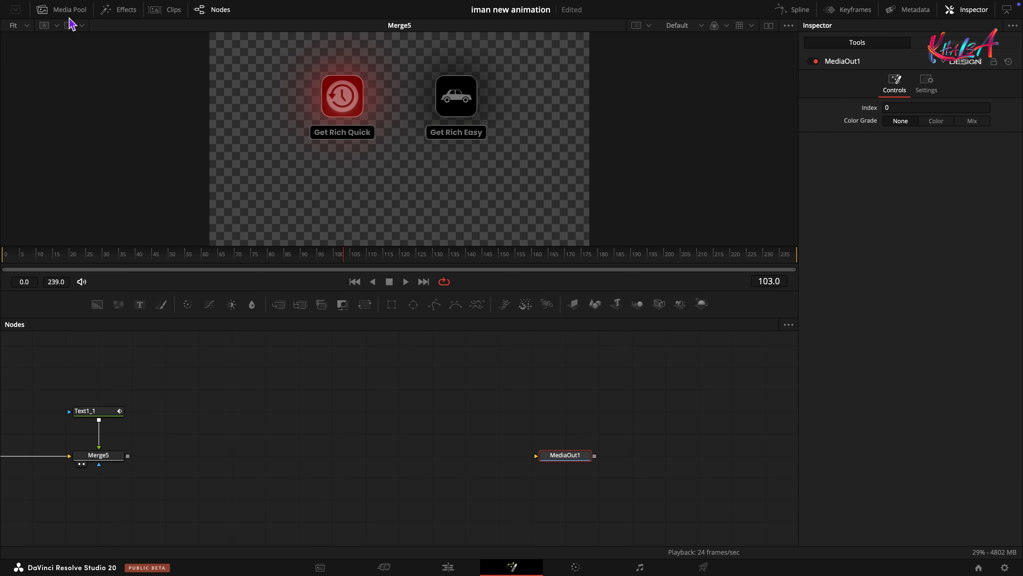
click(61, 9)
drag(197, 53, 195, 368)
click(57, 9)
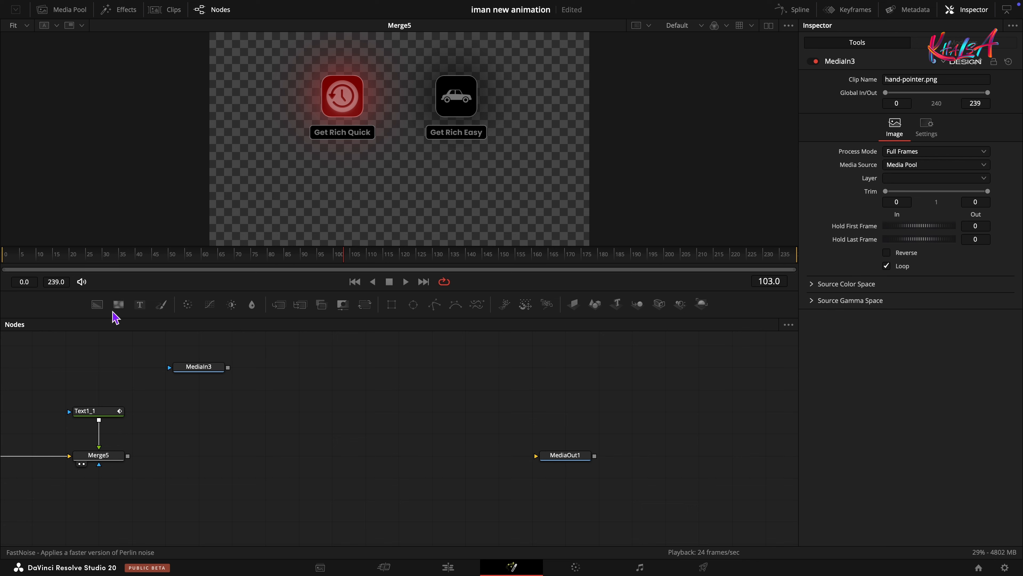
Step: Add a black Background masked by the hand image, with a Transform, merge it over Merge5, and view Merge6
drag(97, 305, 208, 394)
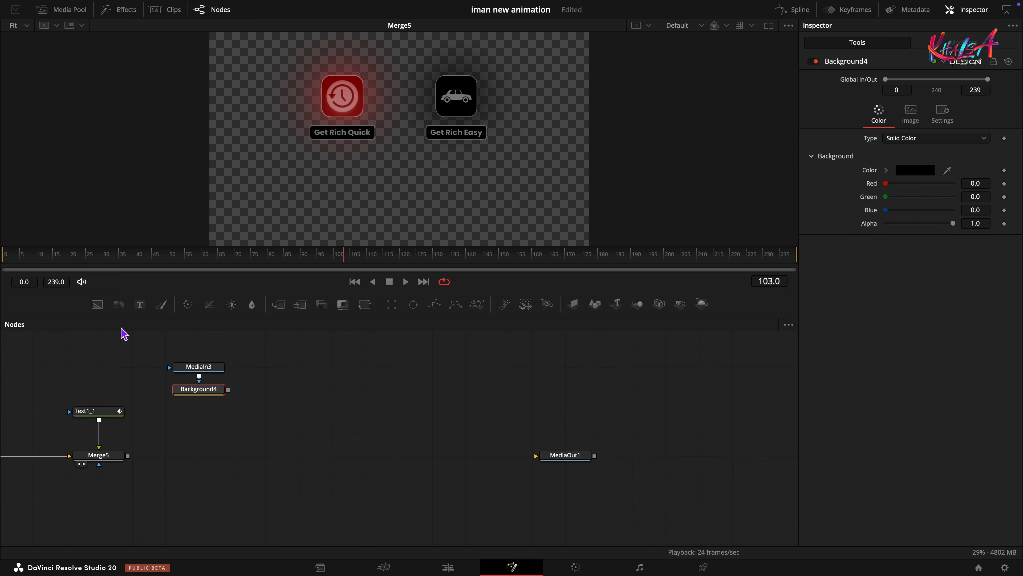
drag(375, 304, 213, 439)
drag(228, 389, 130, 458)
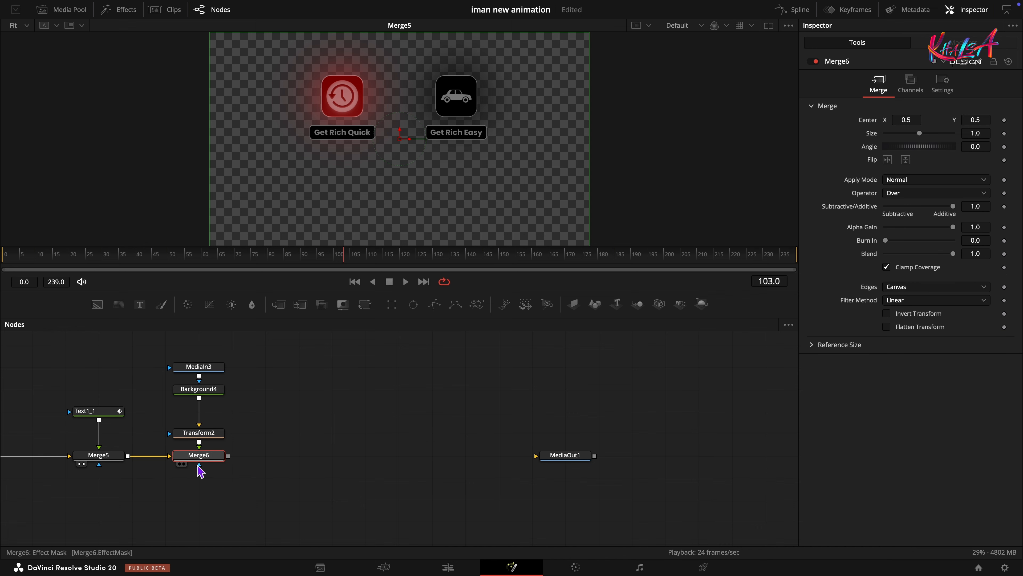
click(185, 464)
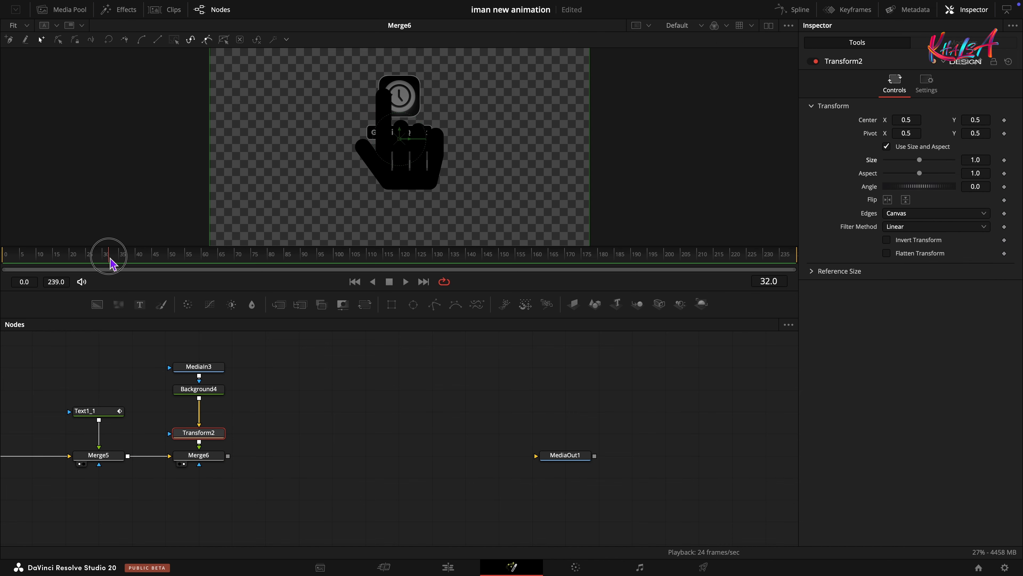
Step: At frame 45, set Transform2's Size to 0.12 and Center Y to 0.6 to place the hand over the time icon
drag(108, 254, 155, 263)
click(975, 160)
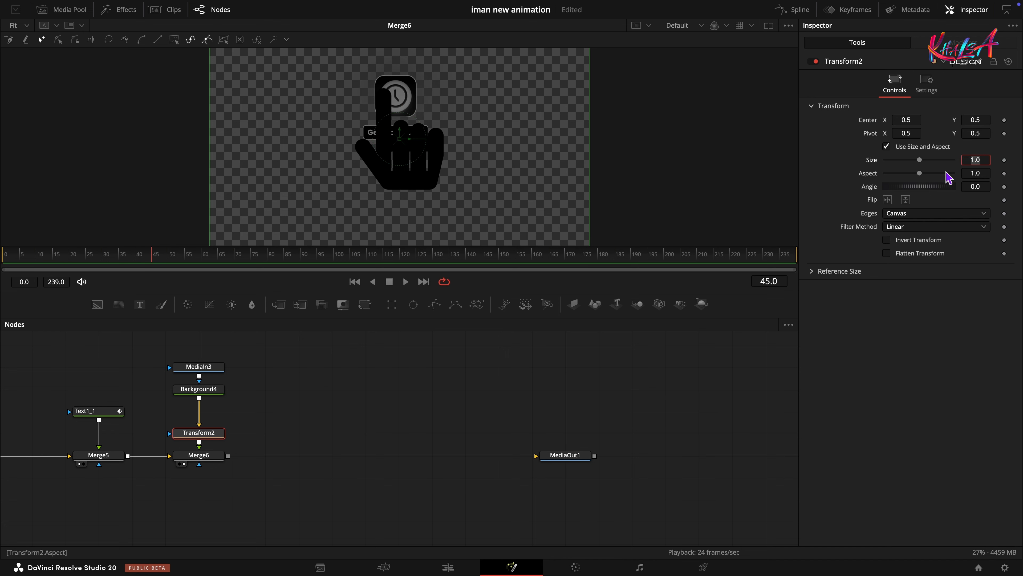
text(0.12)
key(Tab)
click(840, 173)
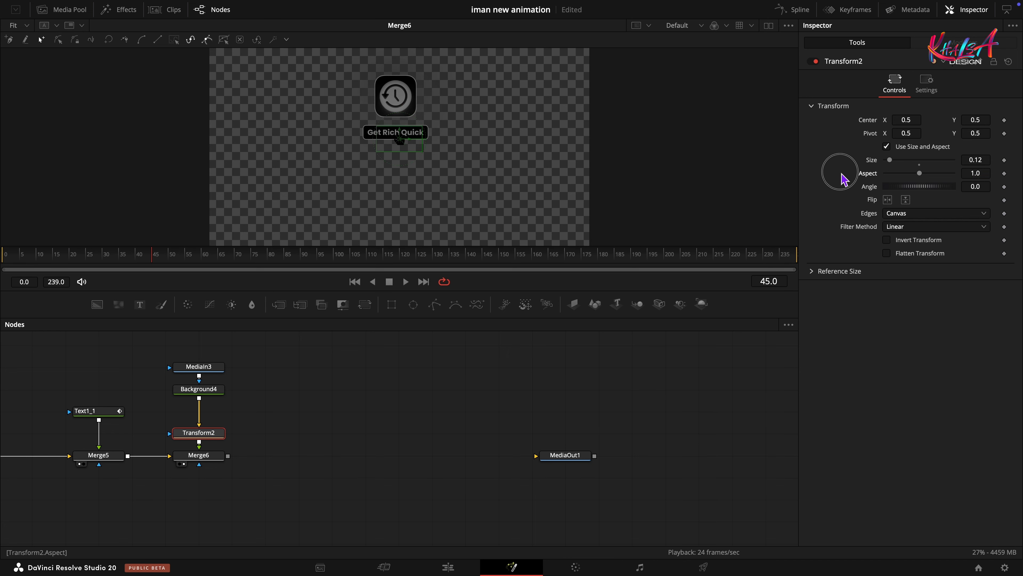
click(989, 122)
text(0.6)
key(Tab)
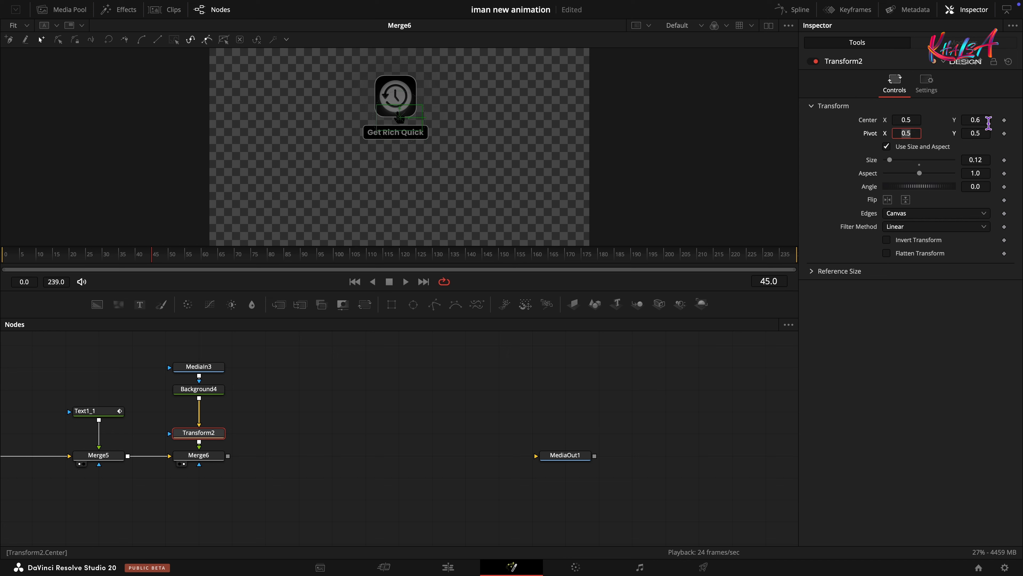
Step: Keyframe a brief click dip in Transform2's Size: 0.12 at frame 45, slightly smaller at frame 47, and 0.12 at frame 49
click(976, 250)
key(Right)
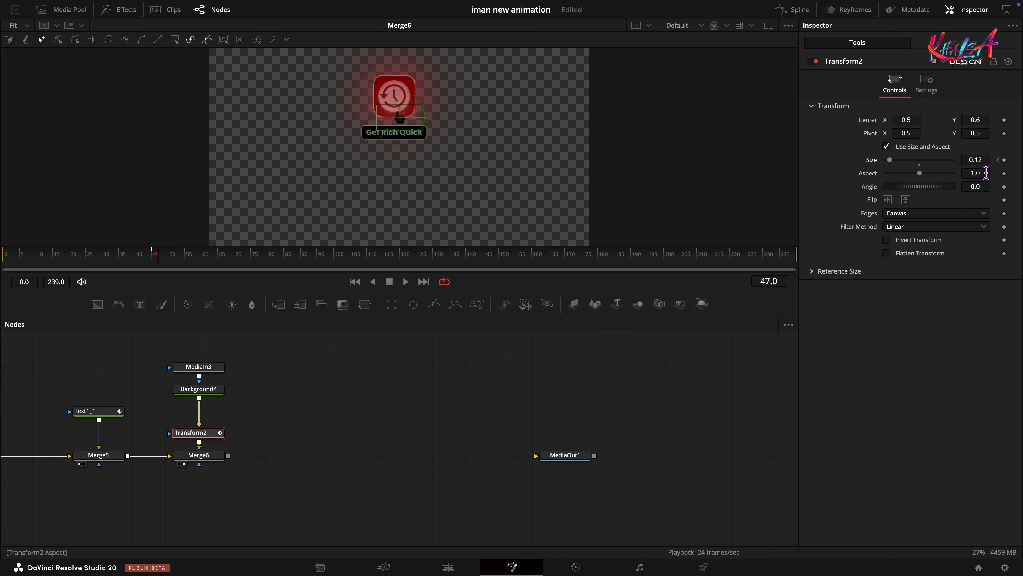
key(Tab)
click(986, 333)
key(Right)
key(Right)
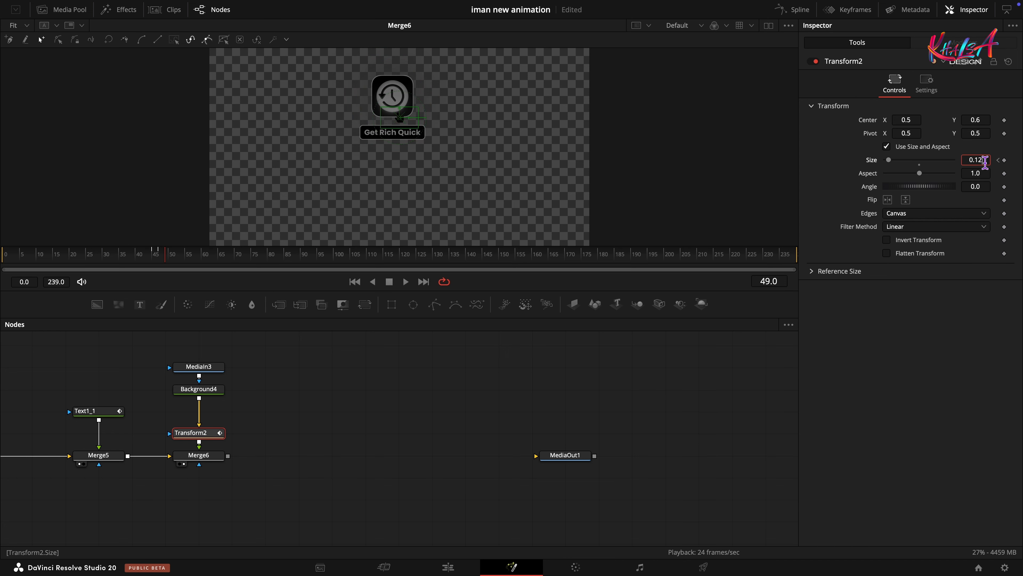
key(Tab)
click(934, 323)
Step: Keyframe Transform2's Center from X 0.8, Y 0.2 at frame 0 to X 0.5, Y 0.6 at frame 35
key(Home)
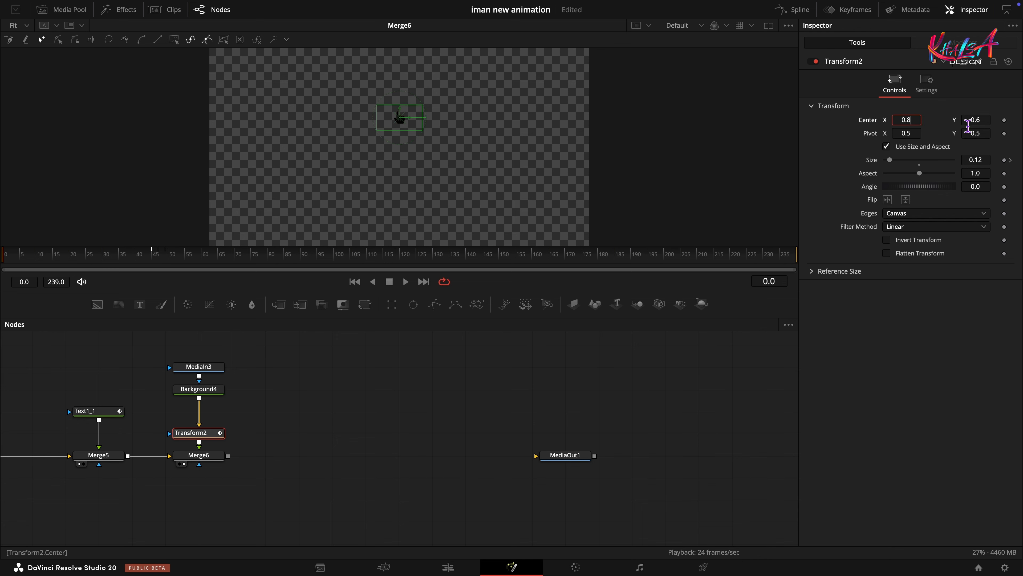
key(Tab)
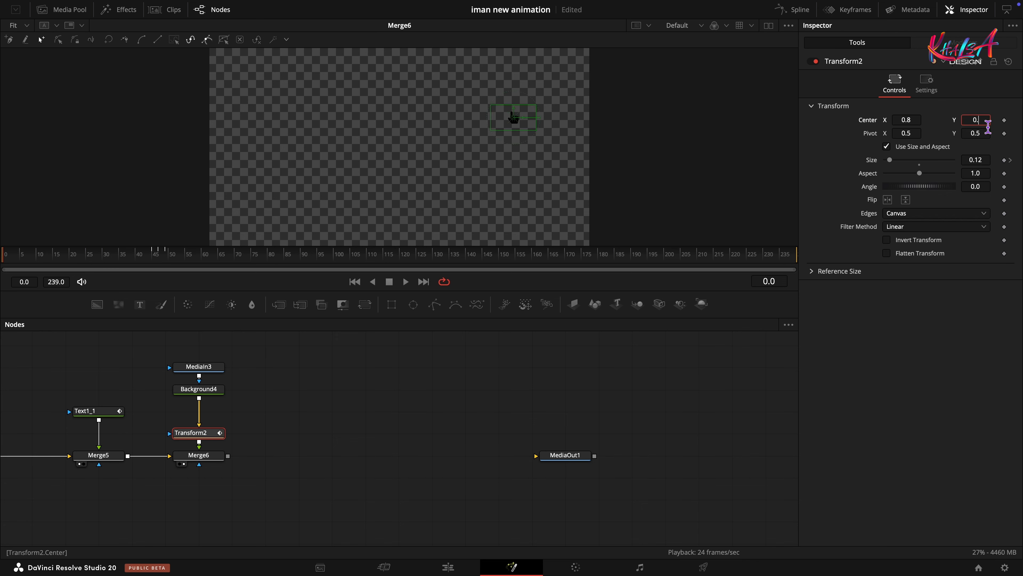
key(Return)
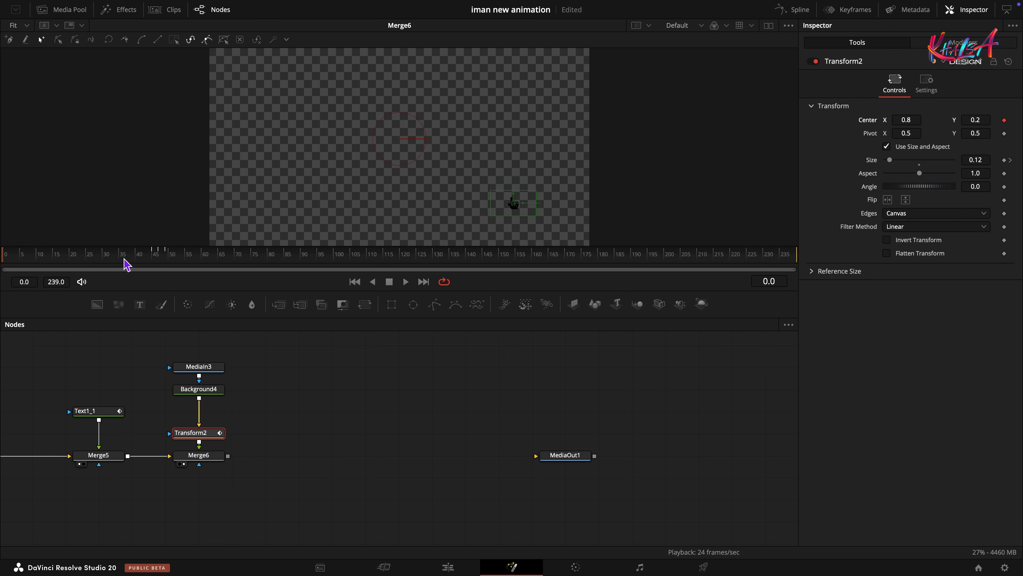
click(125, 261)
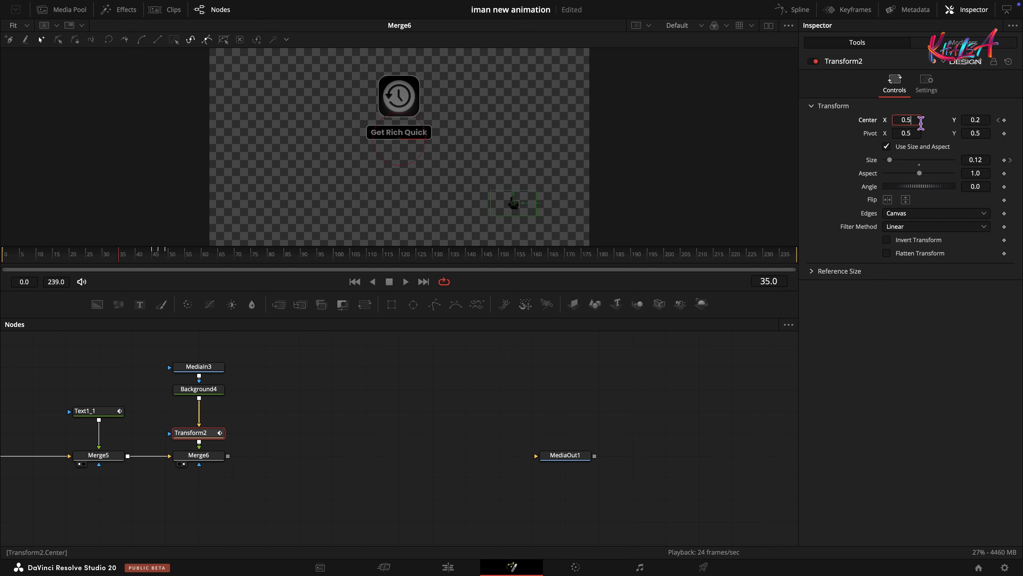
key(Tab)
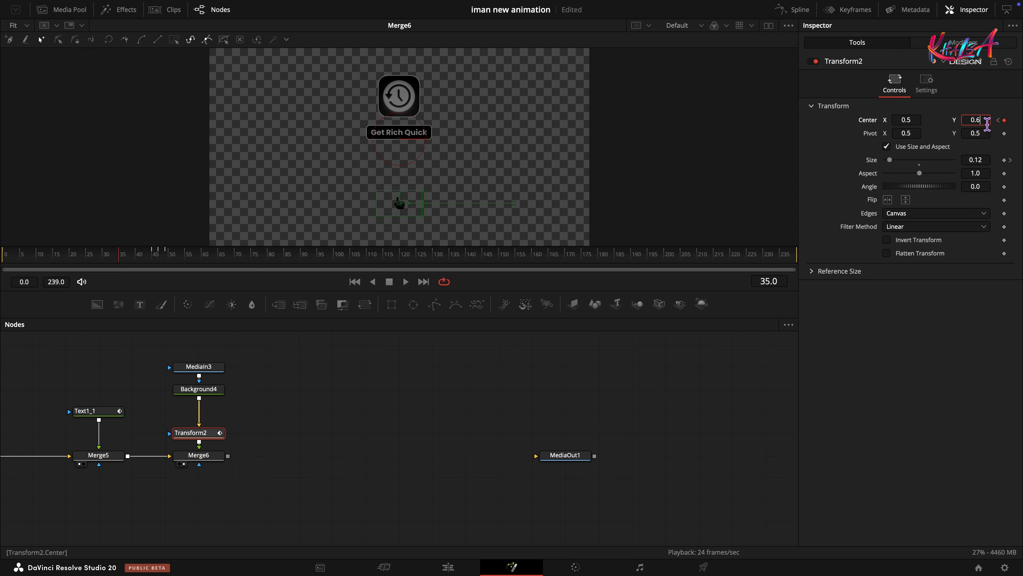
key(Tab)
Step: At frame 49, set Transform2's Center X to 0.49 so the hand follows the moving time icon
click(166, 260)
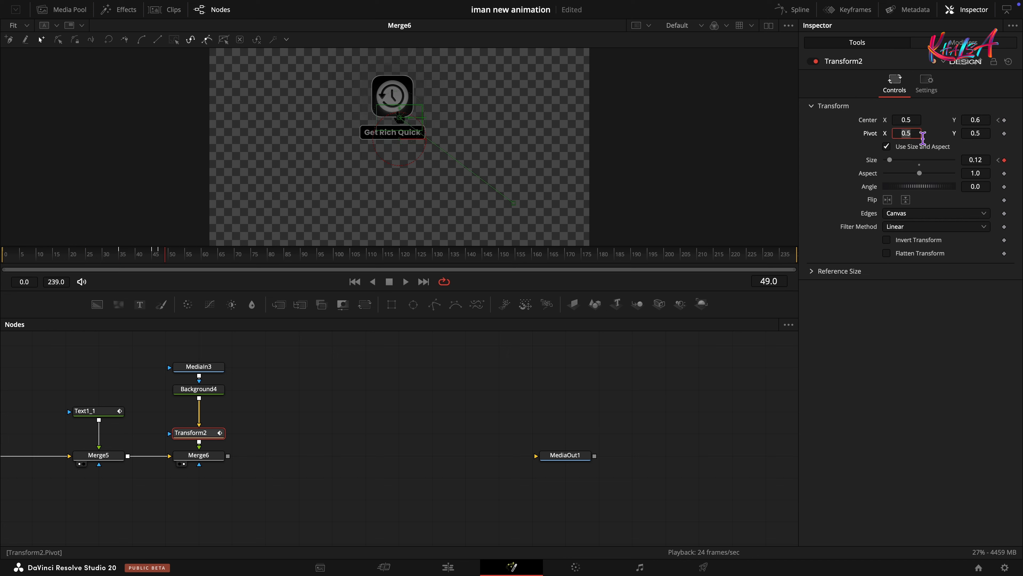
click(920, 121)
text(0.49)
key(Tab)
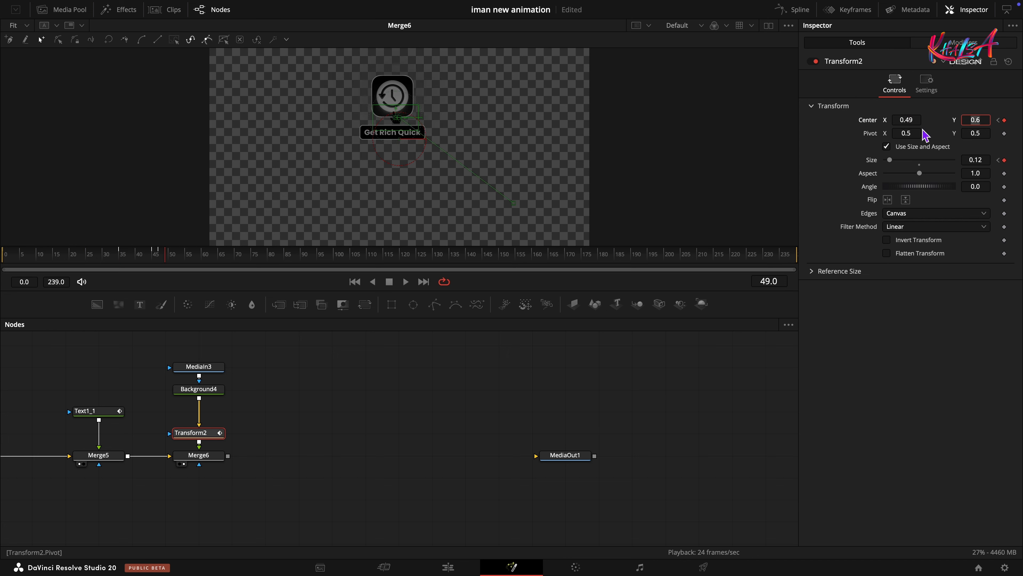
click(928, 390)
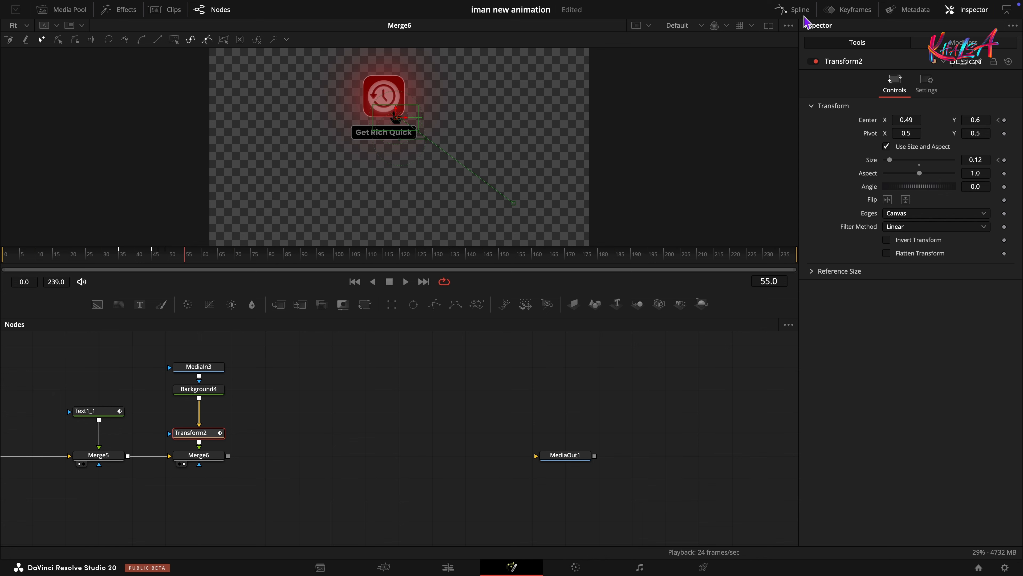
Step: Smooth Transform2's Center displacement curve in the Spline editor, check its Size curve, and close the editor
click(800, 13)
drag(691, 366, 533, 520)
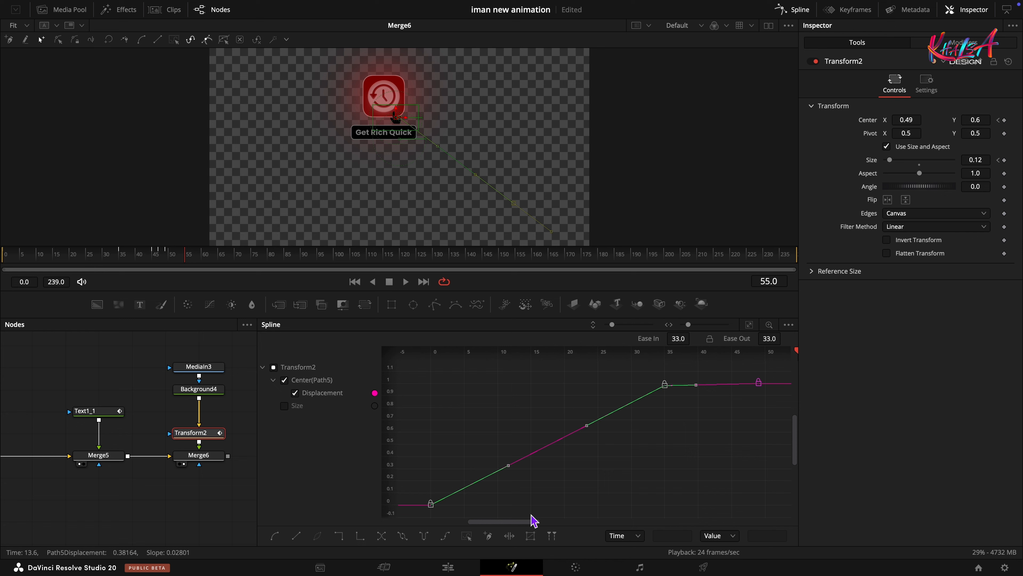
key(shift+s)
click(289, 405)
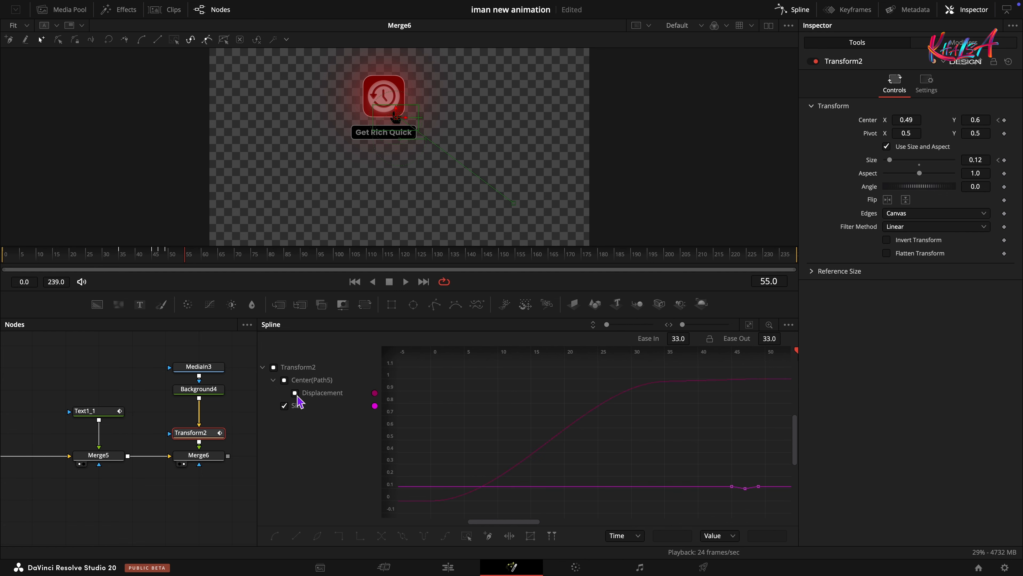
click(793, 10)
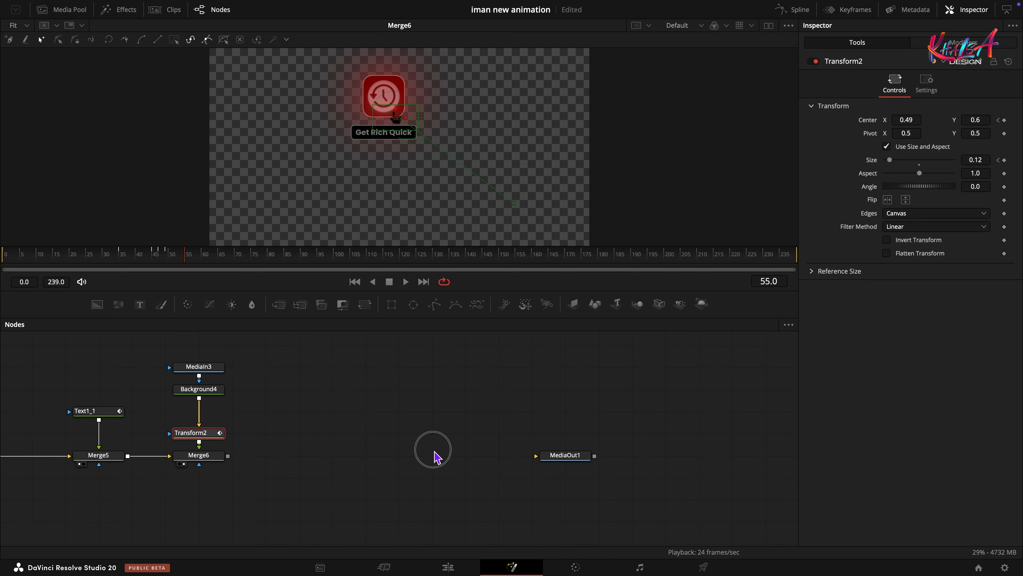
Step: Recolor the hand's Background4 to light grey with Red 0.787, Green 0.835 and Blue 0.858
drag(186, 258, 168, 267)
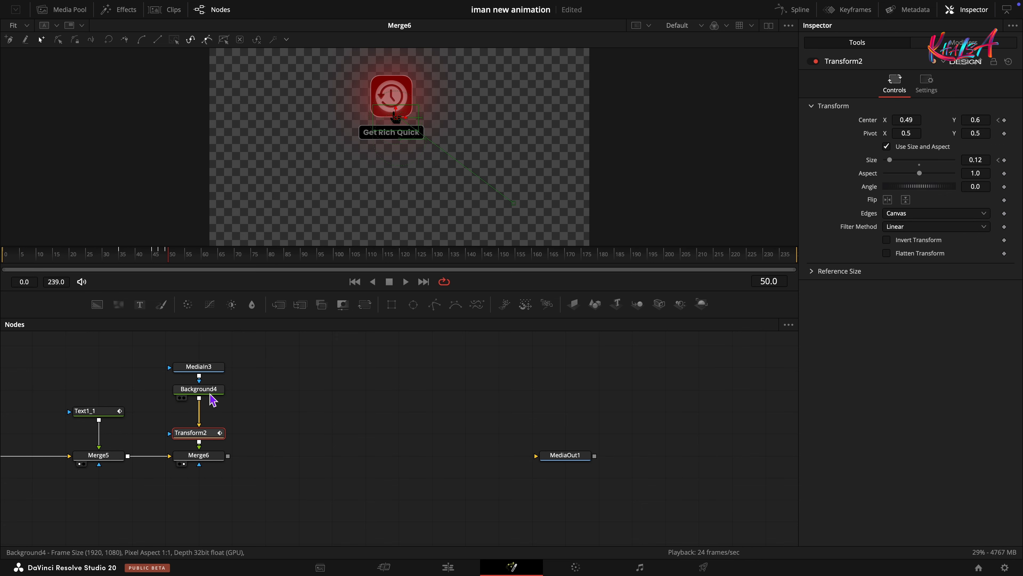
click(210, 393)
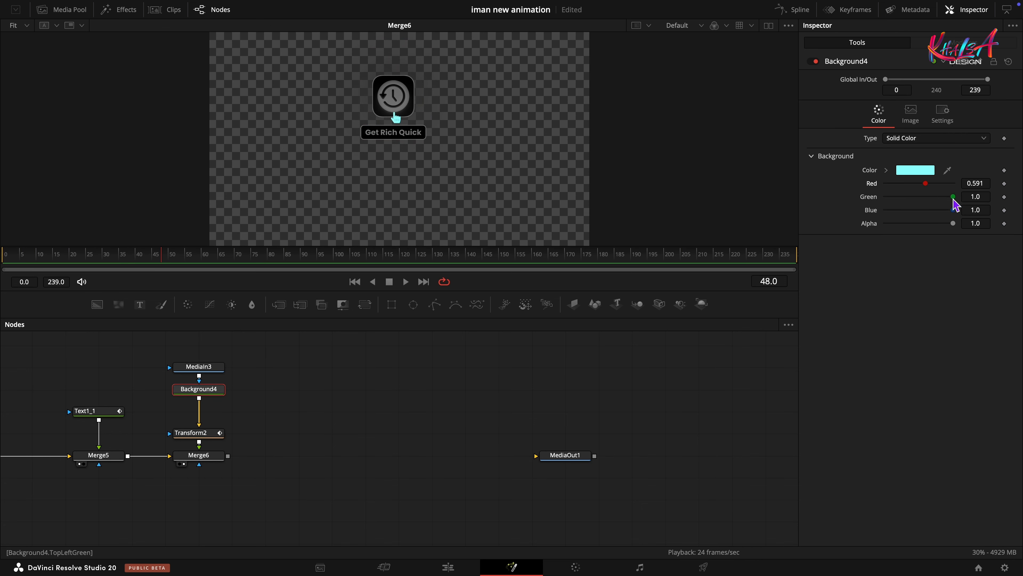
mouse_move(953, 197)
mouse_down()
mouse_move(924, 216)
mouse_move(943, 211)
mouse_move(939, 183)
mouse_up()
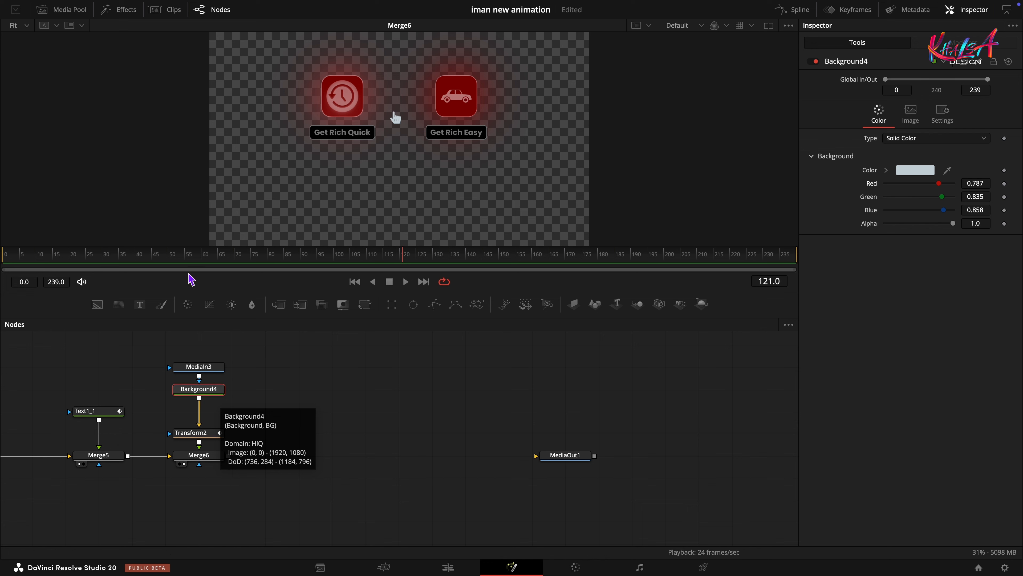
Step: At frame 90, set Transform2's Center X to 0.654 to move the hand onto the car icon
click(302, 258)
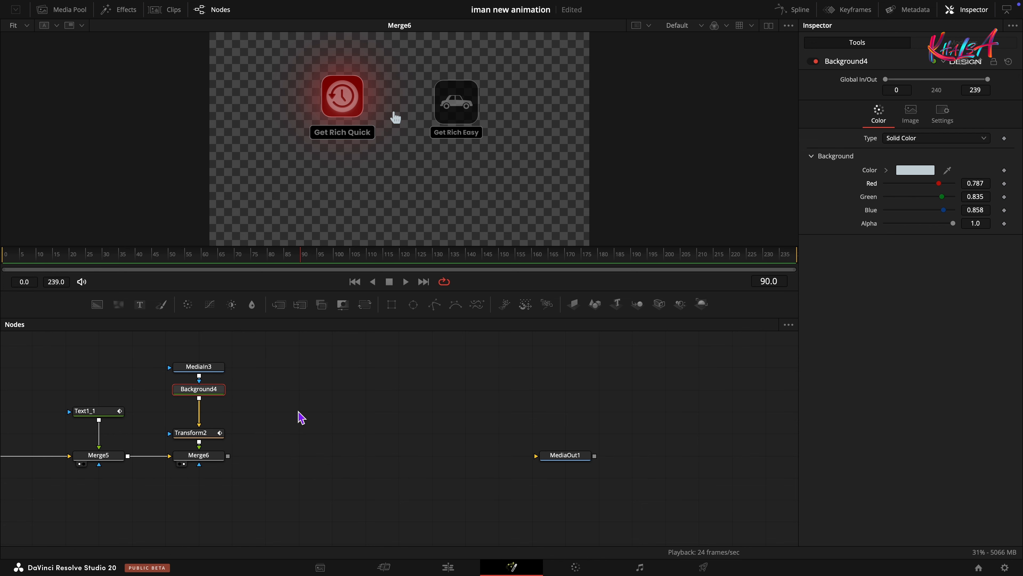
click(192, 433)
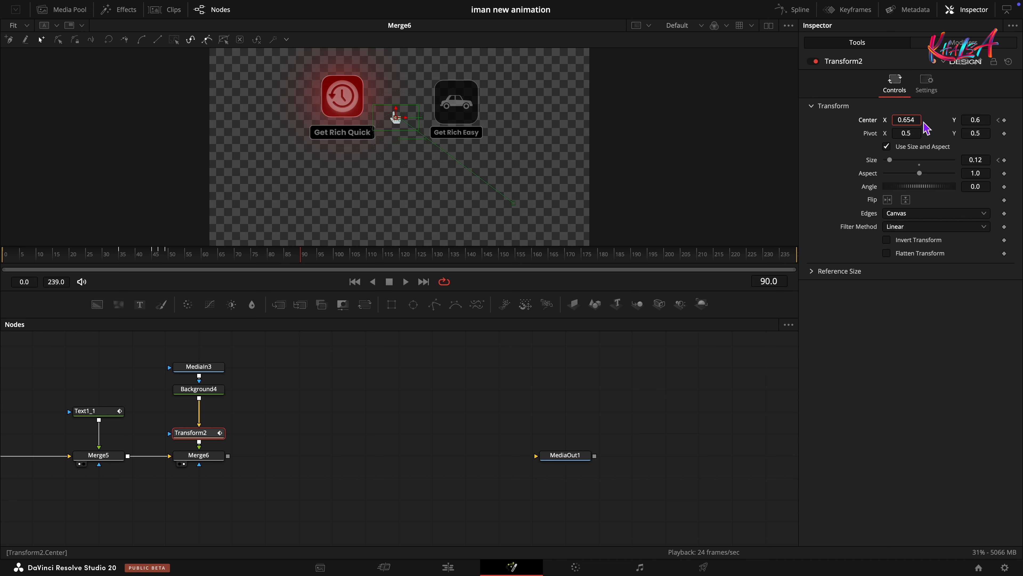
key(Tab)
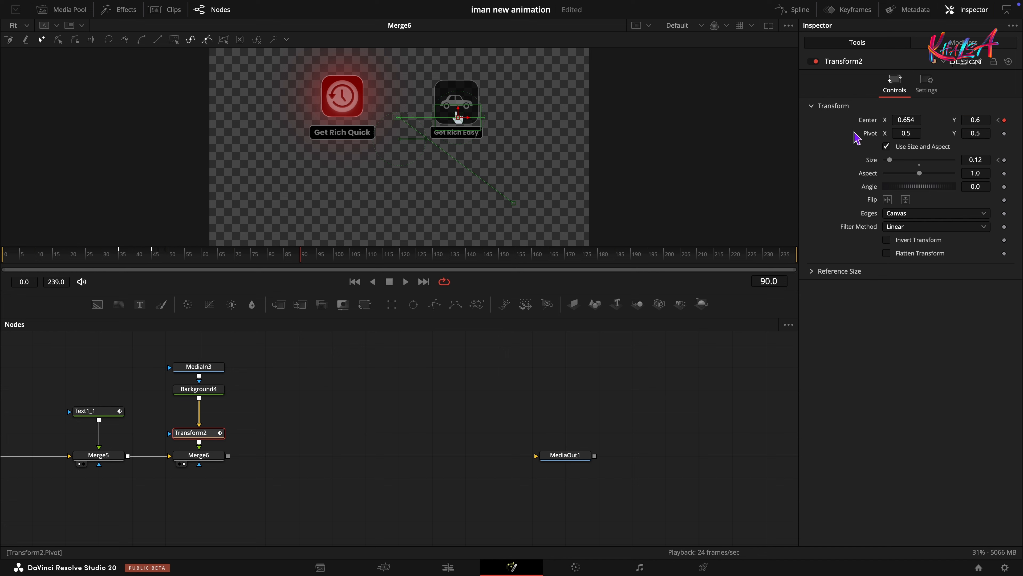
Step: Keyframe a second click dip in Transform2's Size: 0.12 at frame 100, slightly smaller at frame 102, and 0.12 at frame 104
drag(303, 257, 337, 262)
click(1003, 160)
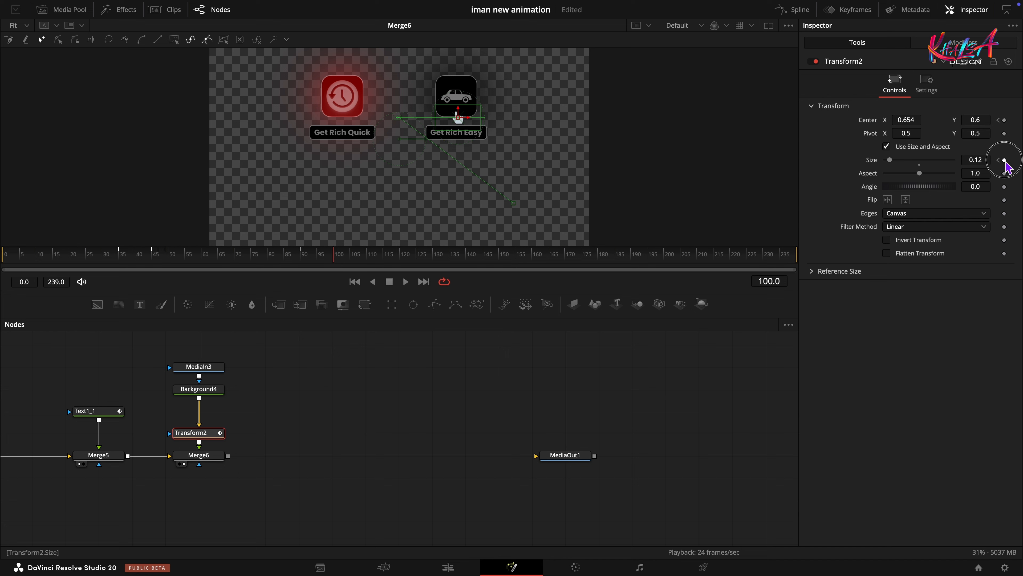
click(943, 313)
key(Right)
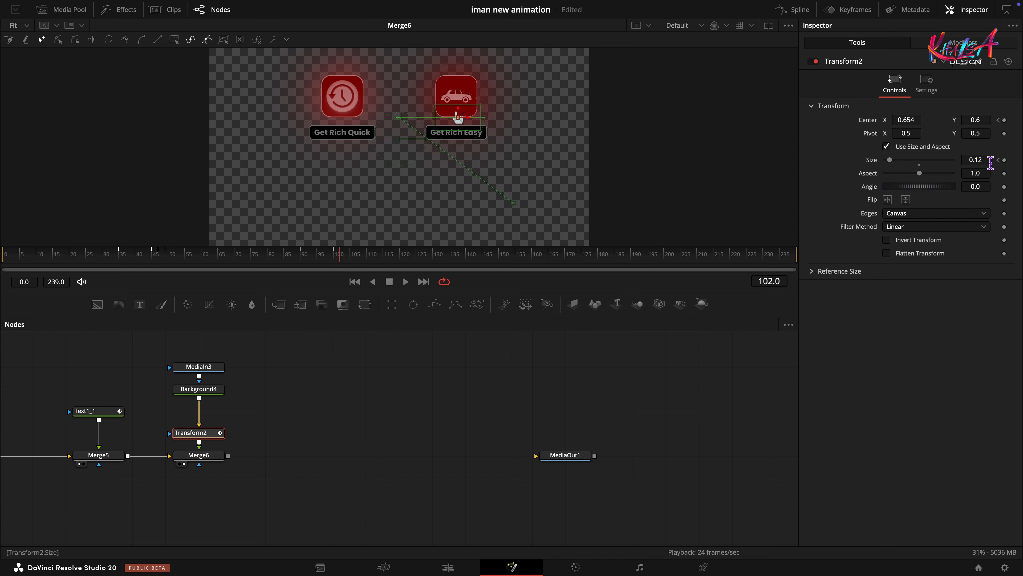
key(BackSpace)
key(Tab)
click(935, 360)
key(Right)
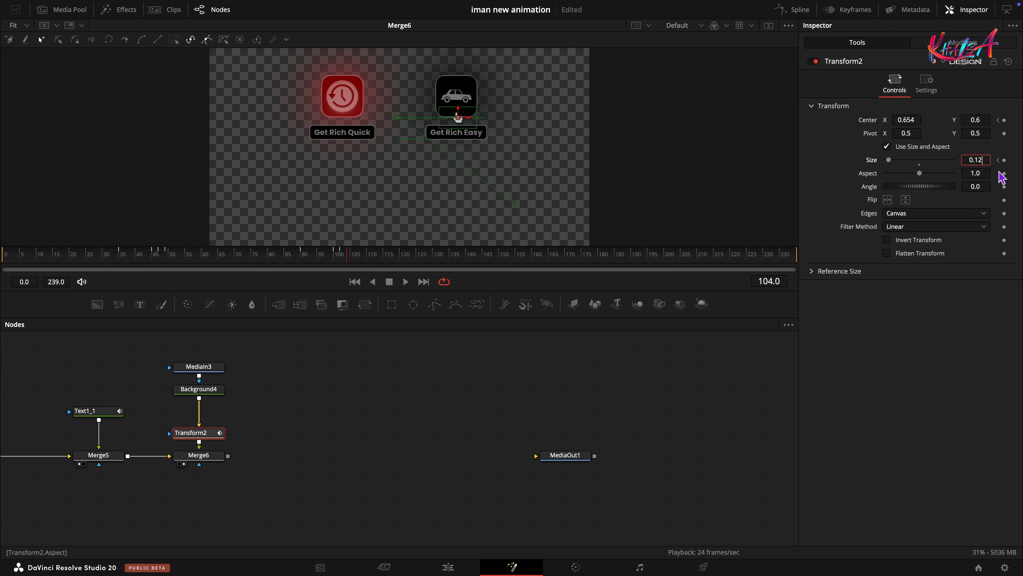
key(Tab)
click(863, 380)
Step: Show Transform2's Displacement and Size curves in the Spline editor, fit them in view, smooth their keyframes, and close the editor
drag(340, 254, 367, 263)
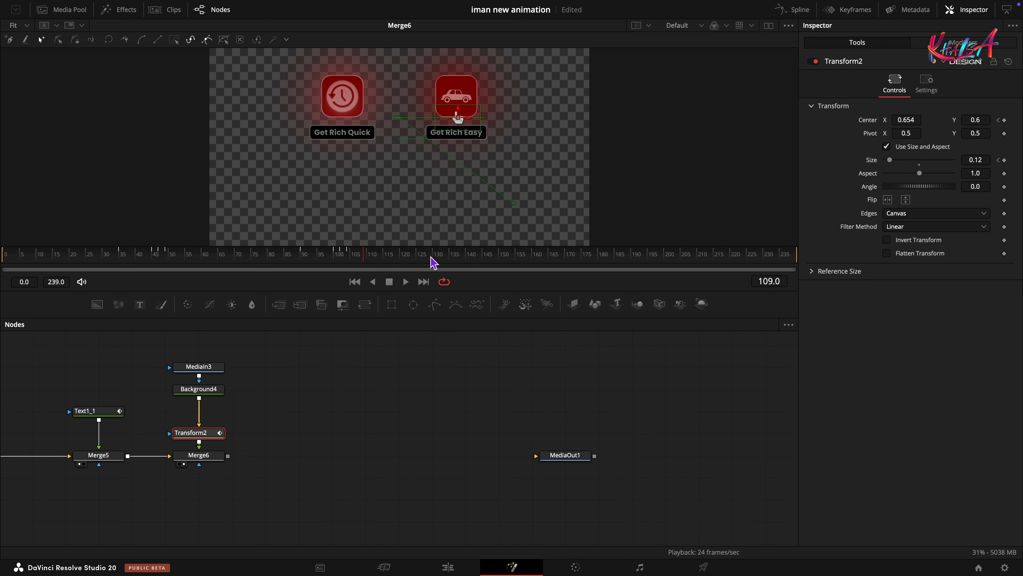
click(791, 10)
click(295, 393)
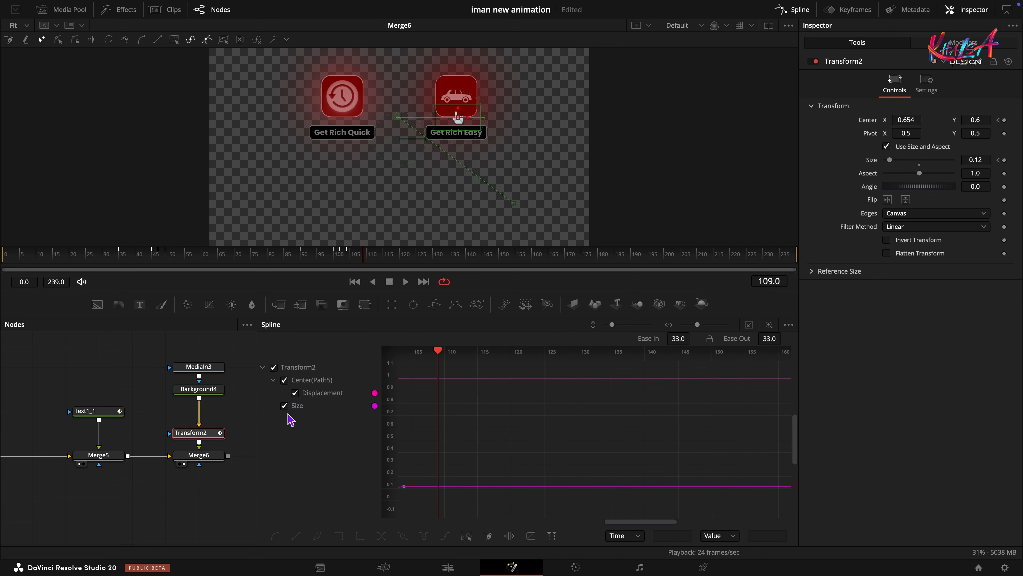
click(284, 405)
click(284, 406)
click(750, 325)
drag(771, 365, 607, 439)
click(803, 10)
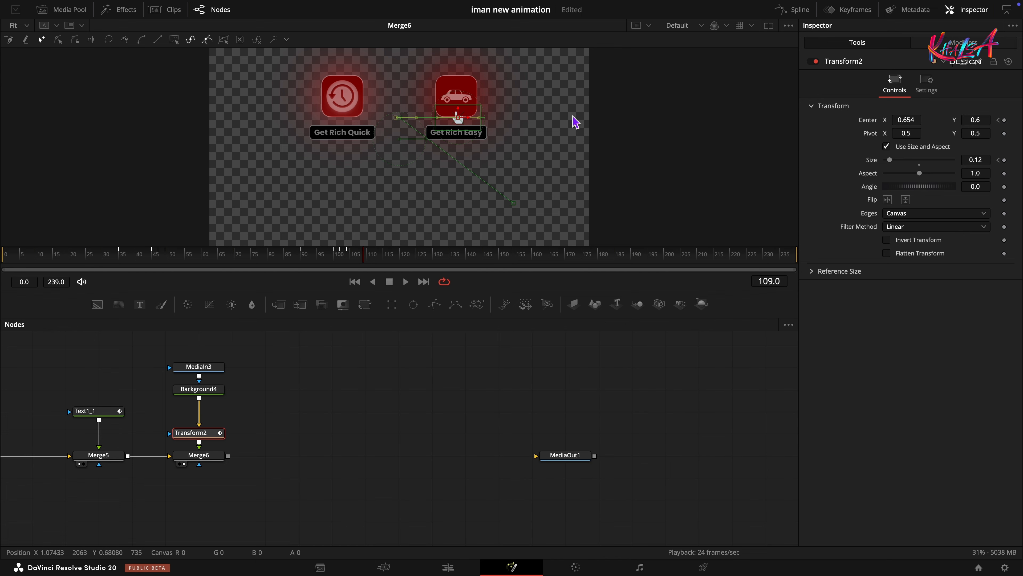
Step: Smooth the hand's motion path points in the viewer and adjust their handles into curved arcs toward both icons
drag(355, 86, 564, 240)
click(145, 42)
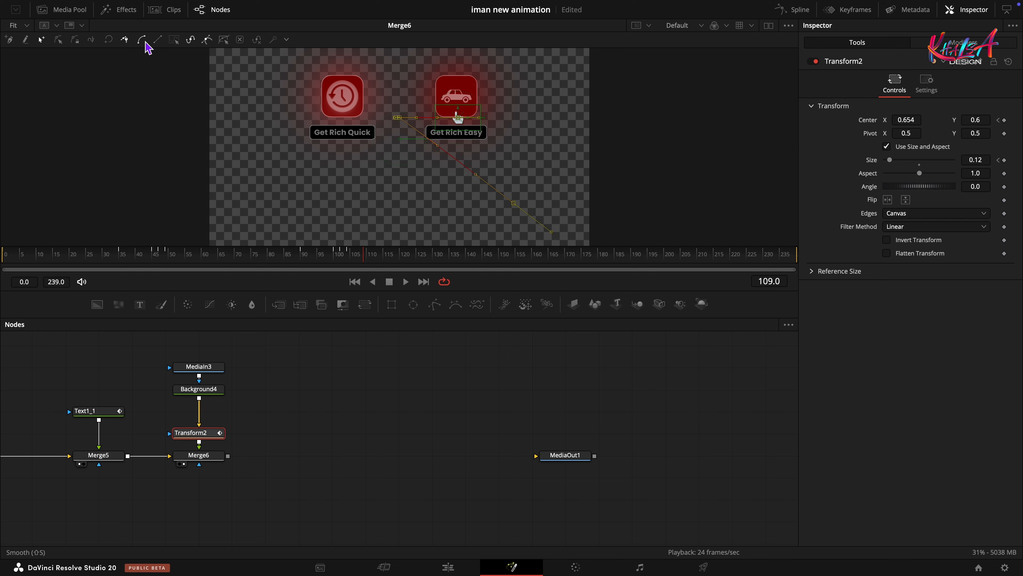
drag(475, 174, 511, 165)
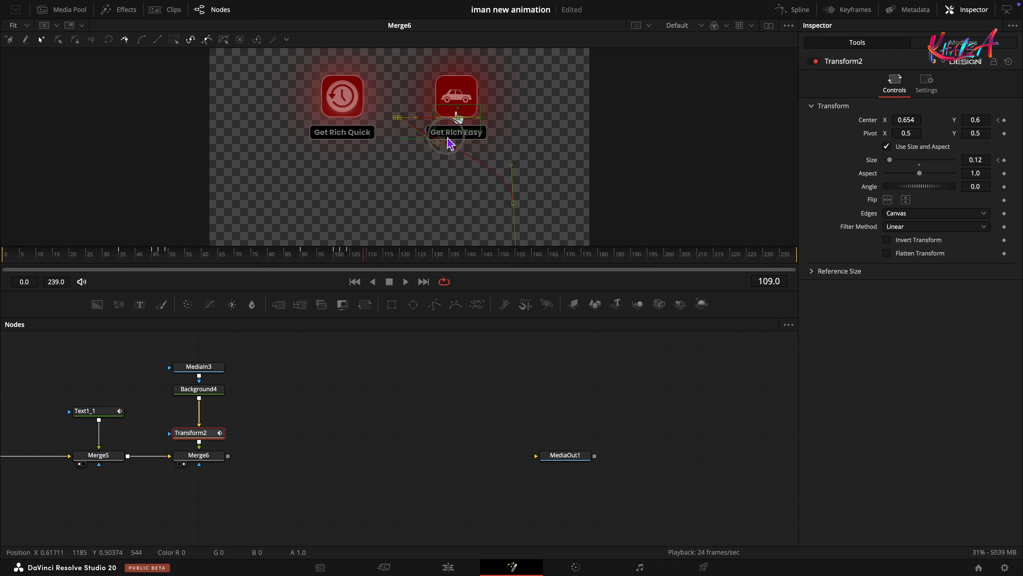
click(435, 148)
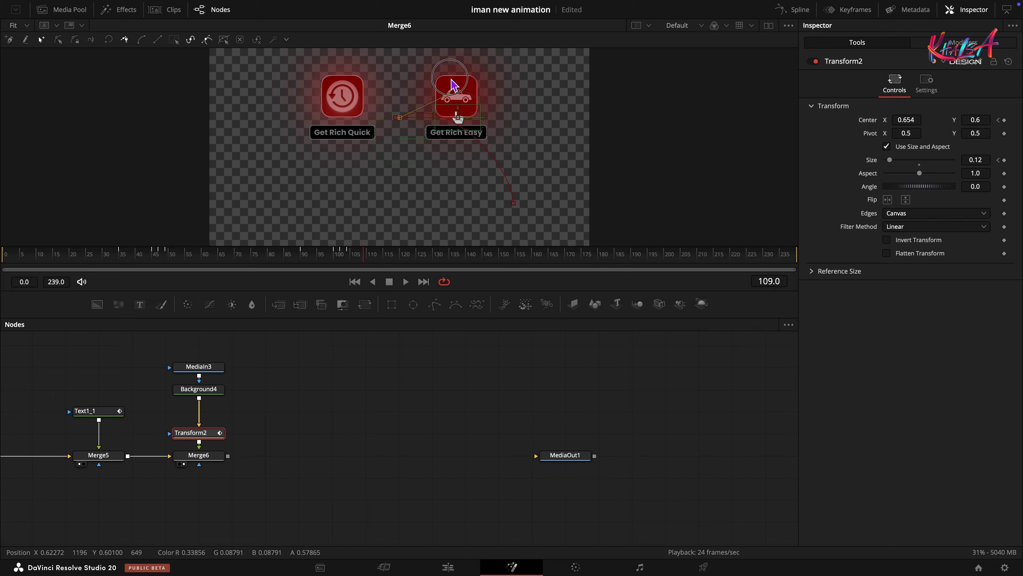
click(395, 118)
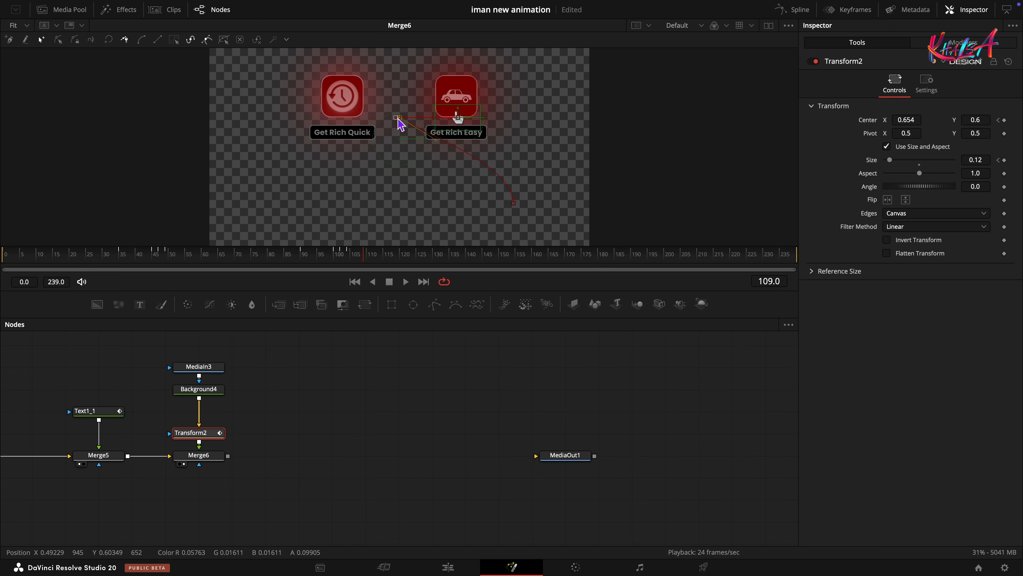
drag(416, 117, 458, 118)
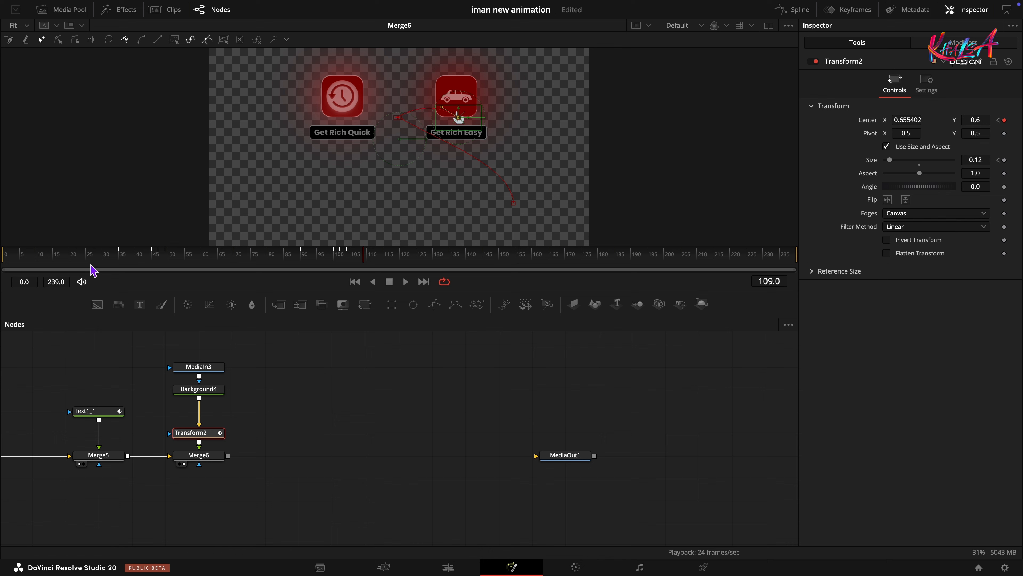
Step: Play back the hand pointer's animation from about frame 20 to check its movement between the icons
click(68, 259)
key(space)
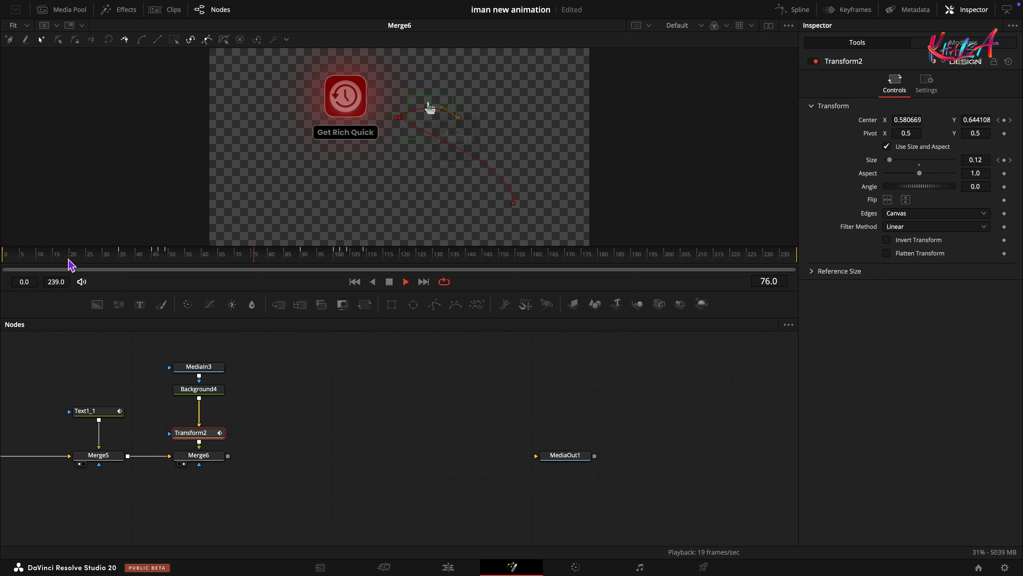
key(space)
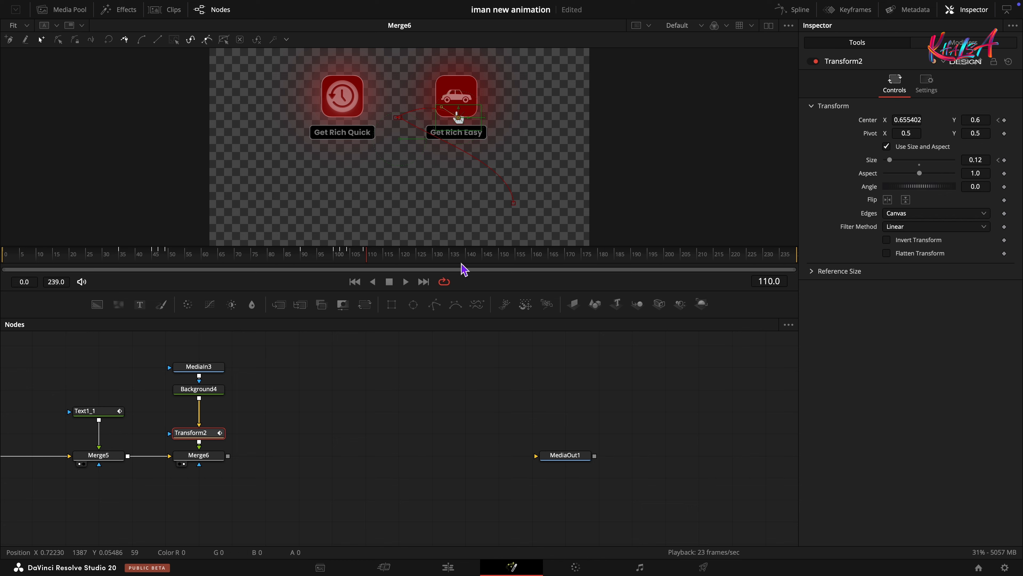
Step: Keyframe Merge6's Blend from 0.0 at frame 0 to 1.0 at frame 5 so the hand pointer fades in
click(321, 429)
click(208, 459)
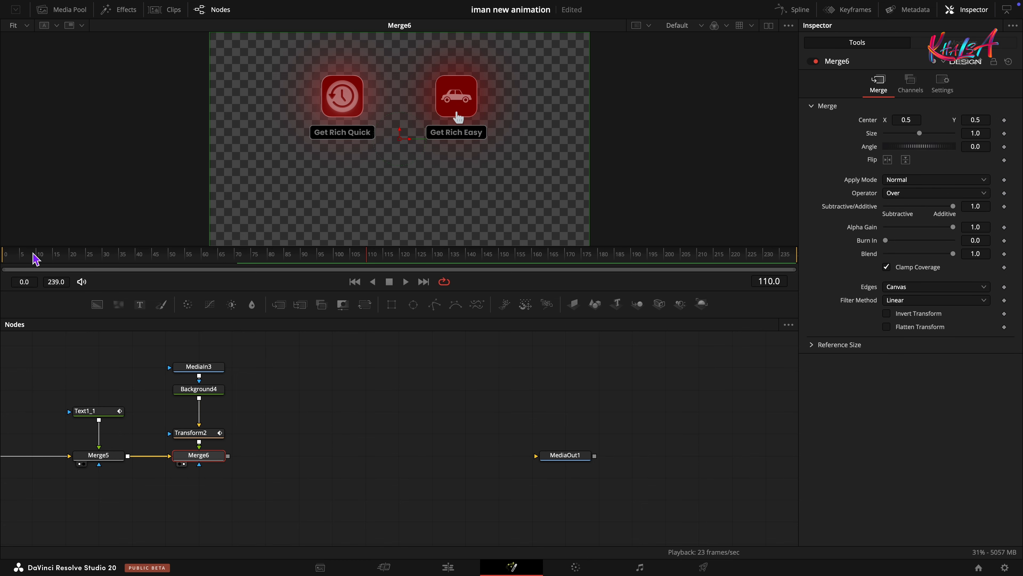
drag(35, 258, 4, 269)
drag(954, 258, 810, 259)
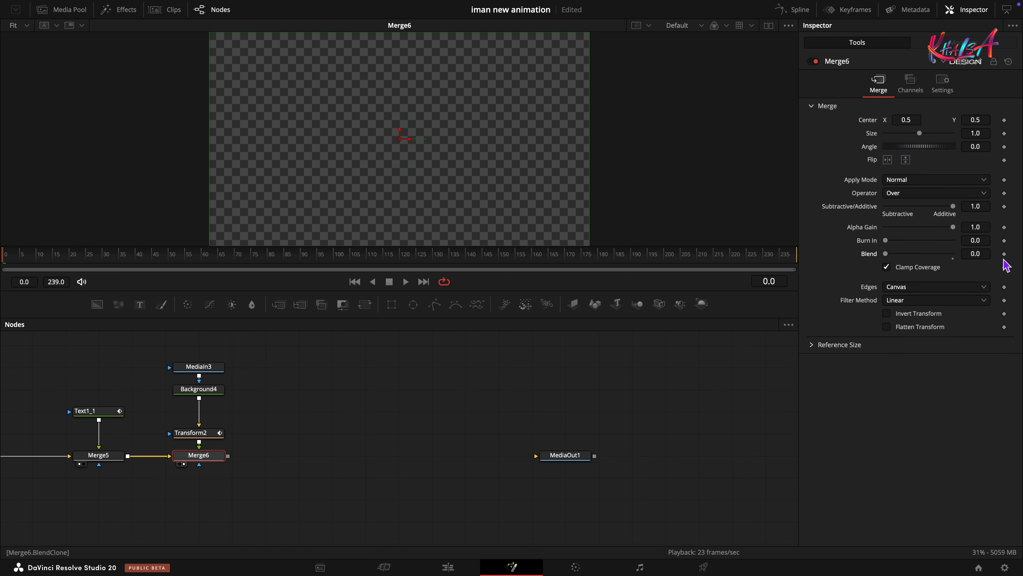
click(1004, 257)
Step: Fit Merge6's Blend curve in the Spline editor, smooth all its keyframes, and close the editor
click(805, 12)
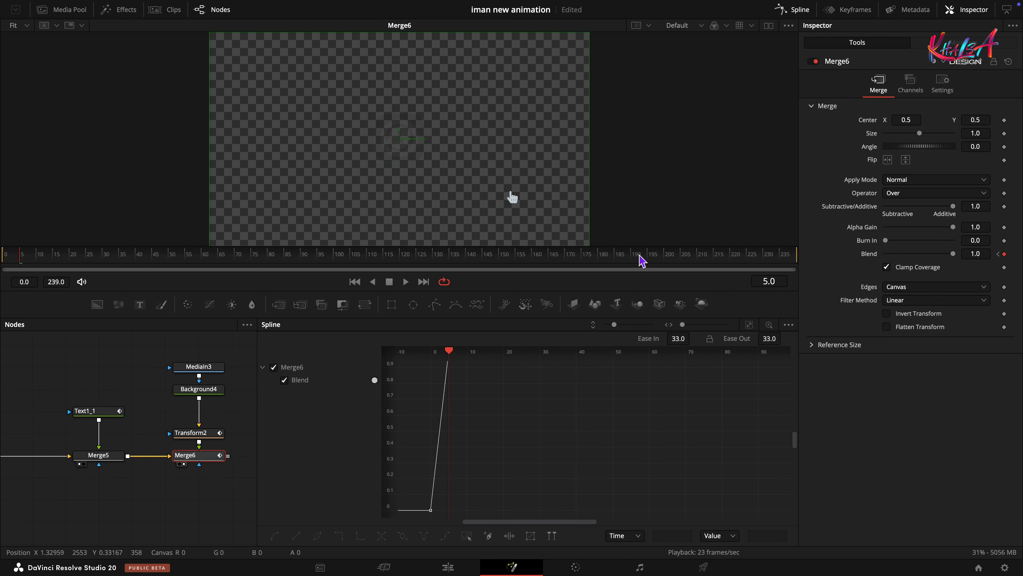
click(750, 325)
click(466, 535)
click(274, 535)
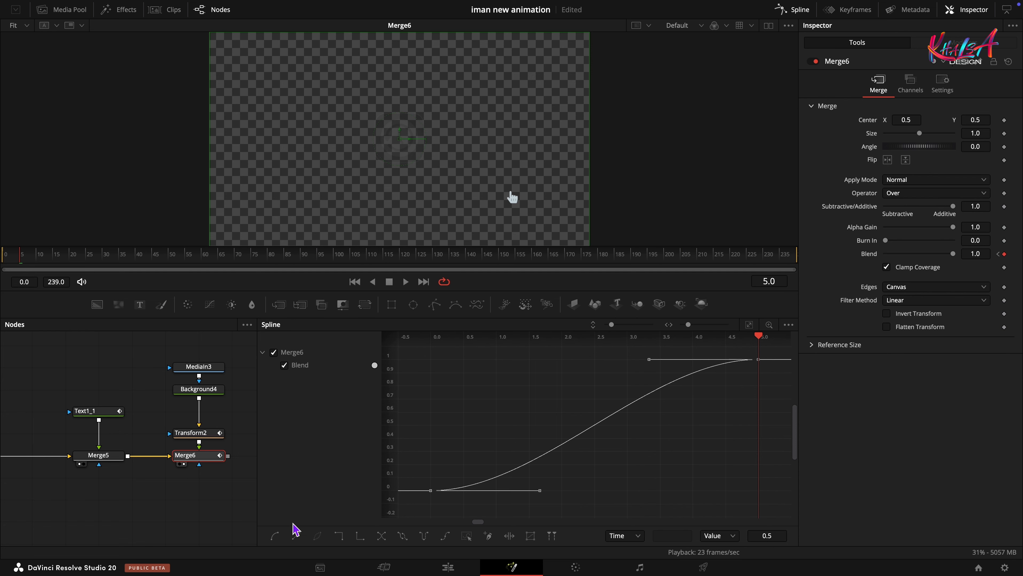
click(792, 9)
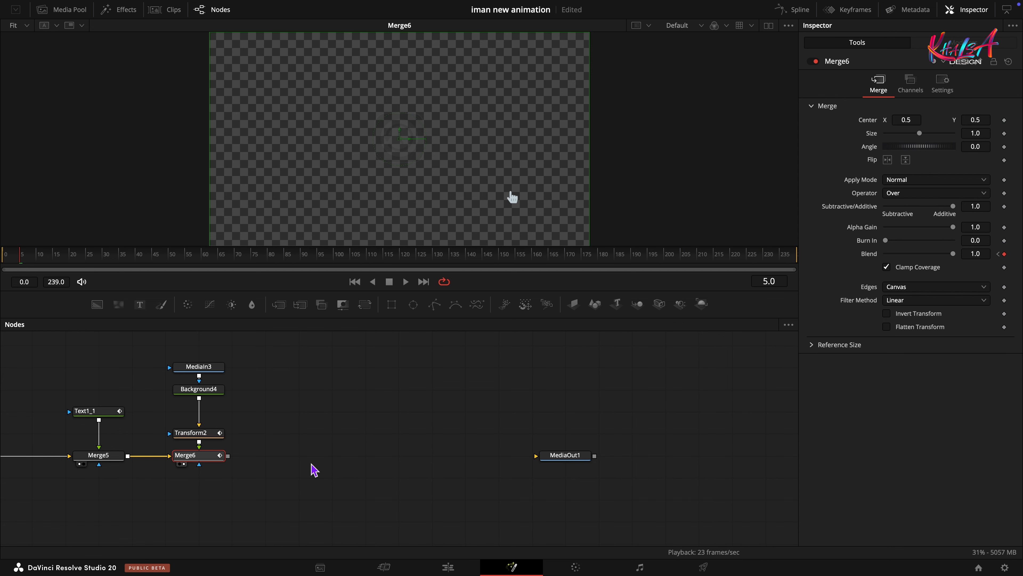
Step: Make room before MediaOut1, add an unconnected Merge node between Merge6 and MediaOut1, and rename it MainBg
drag(441, 460, 550, 449)
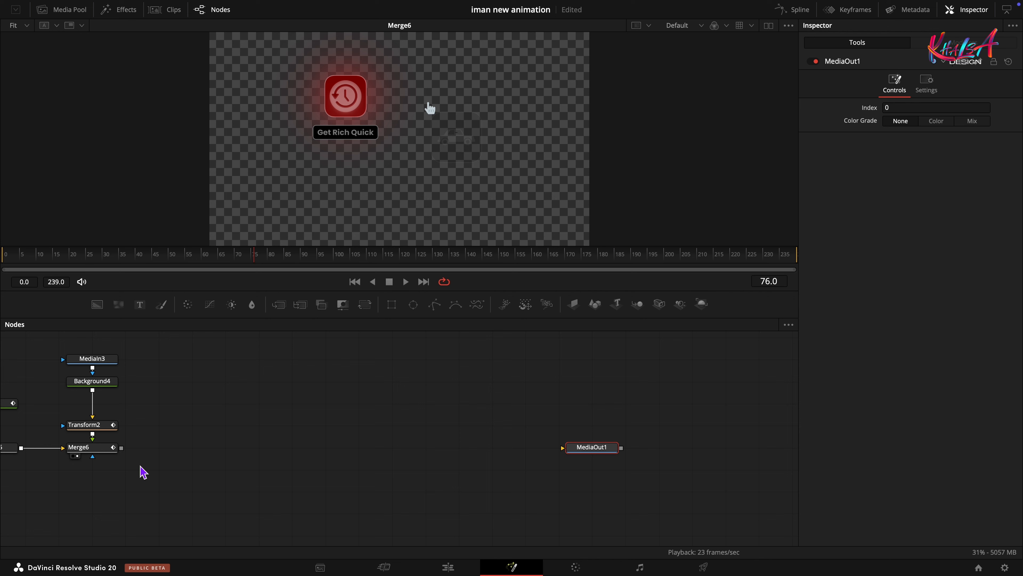
click(459, 323)
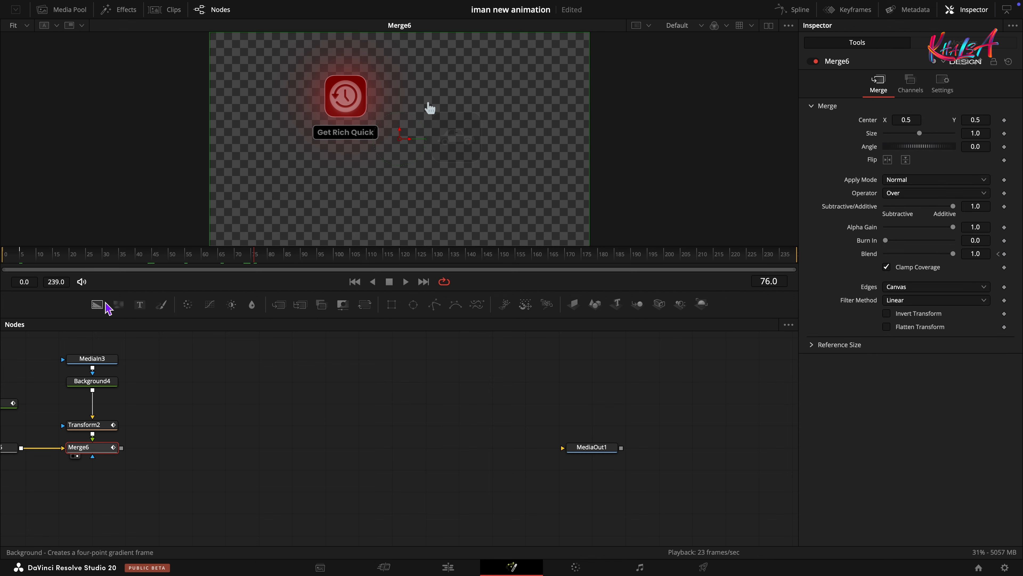
drag(278, 305, 419, 458)
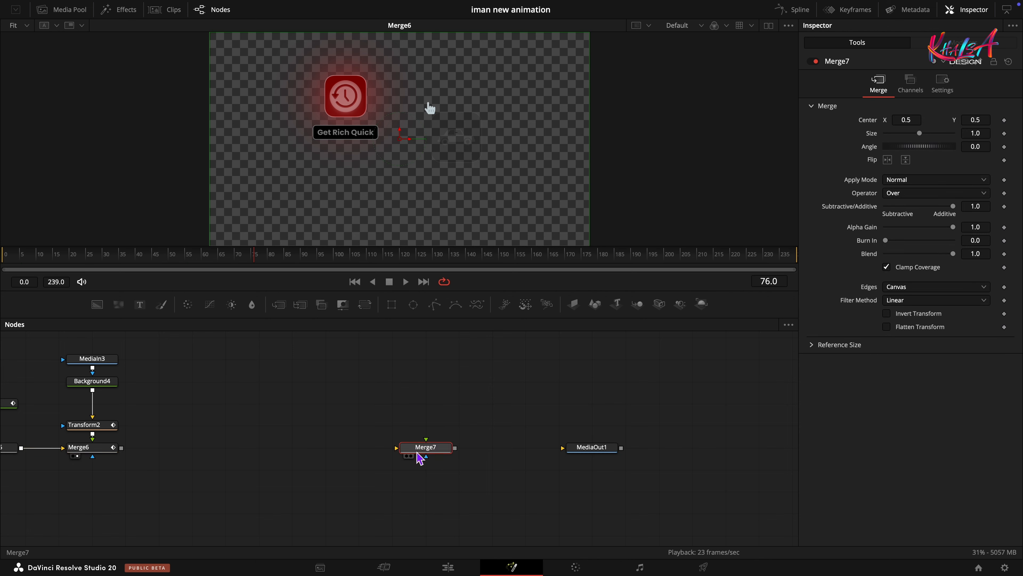
right_click(419, 458)
click(446, 349)
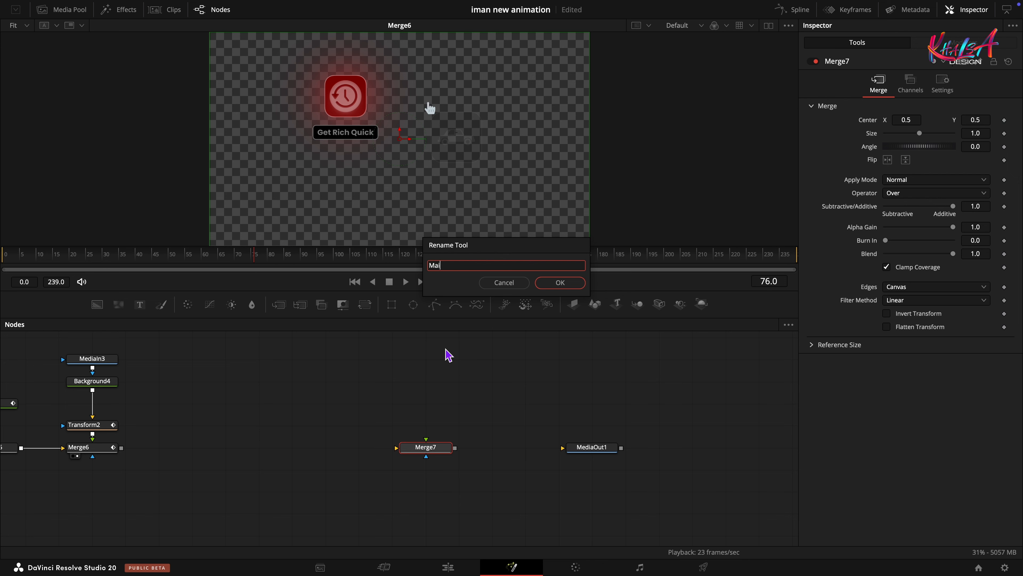
click(552, 283)
Step: Connect a new Background node with Alpha 0.0 as MainBg's background and Merge6 as its foreground
drag(97, 304, 426, 515)
drag(455, 513, 425, 448)
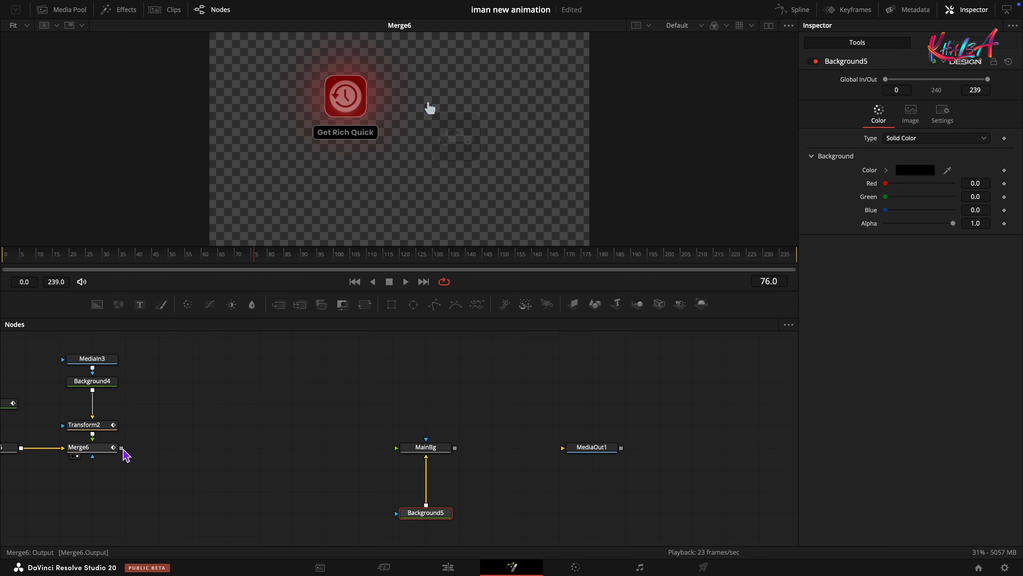
drag(123, 449, 425, 447)
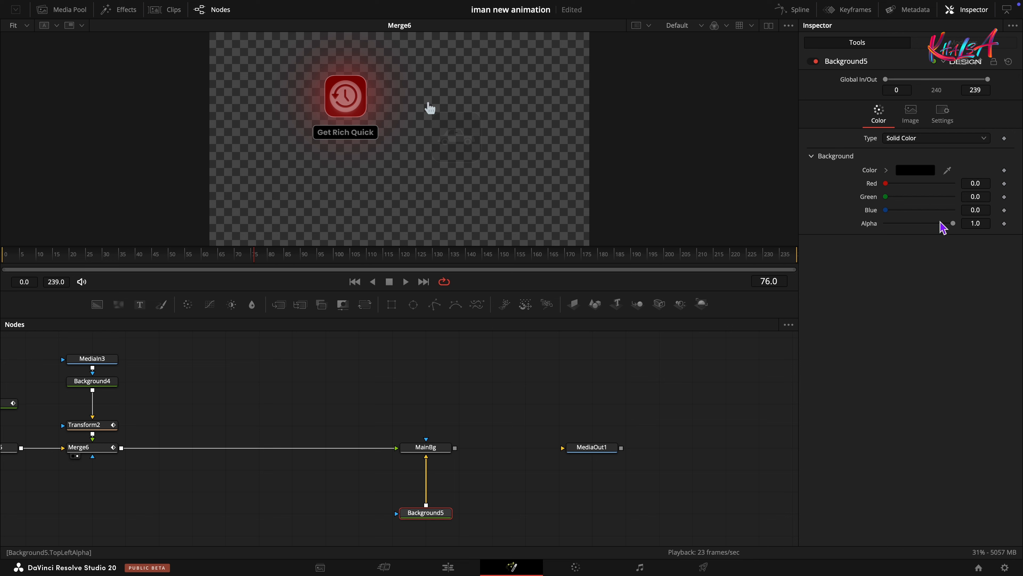
drag(953, 223, 840, 242)
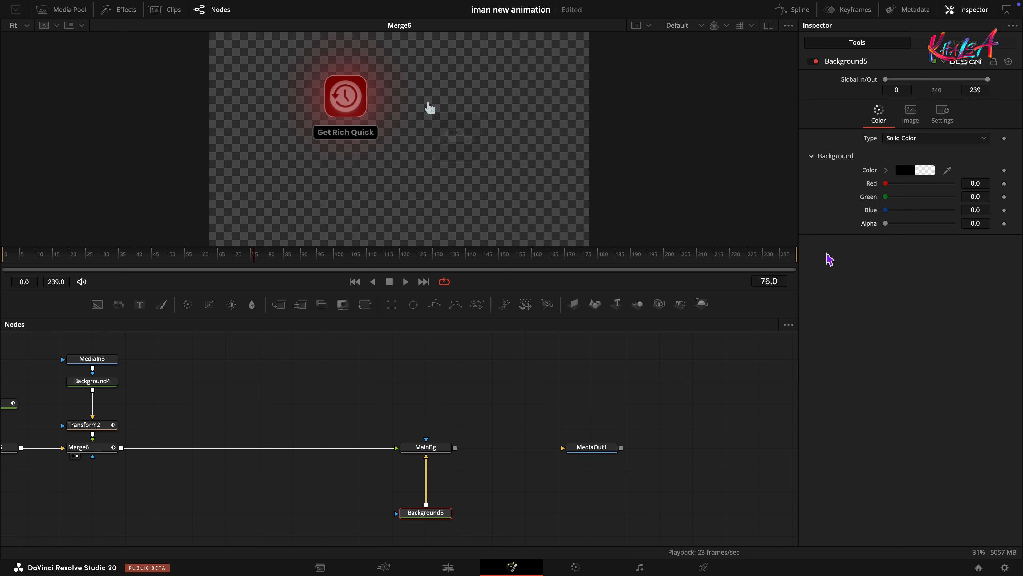
Step: Set MainBg's Center Y to 1.3 and show MainBg in the viewer
click(433, 447)
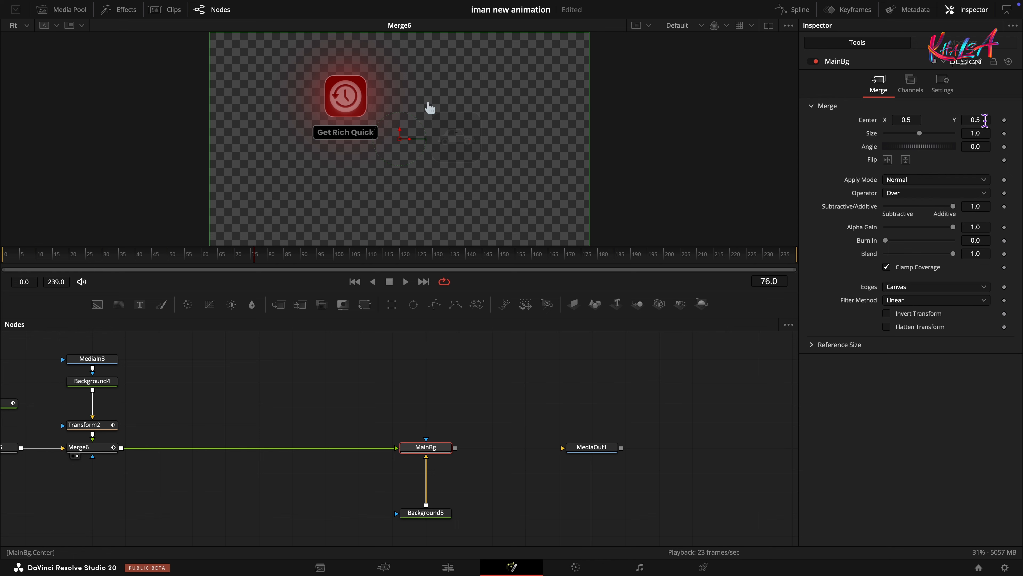
click(983, 120)
text(1.3)
key(Return)
click(407, 455)
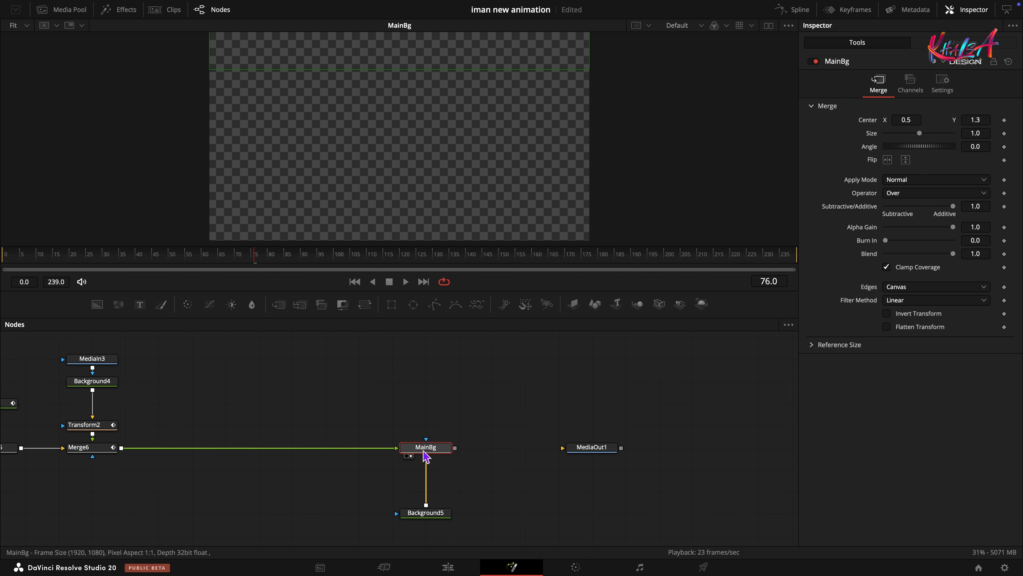
Step: Add keys-icon.png from the media pool above the main node line and merge it over Merge6's output
click(91, 448)
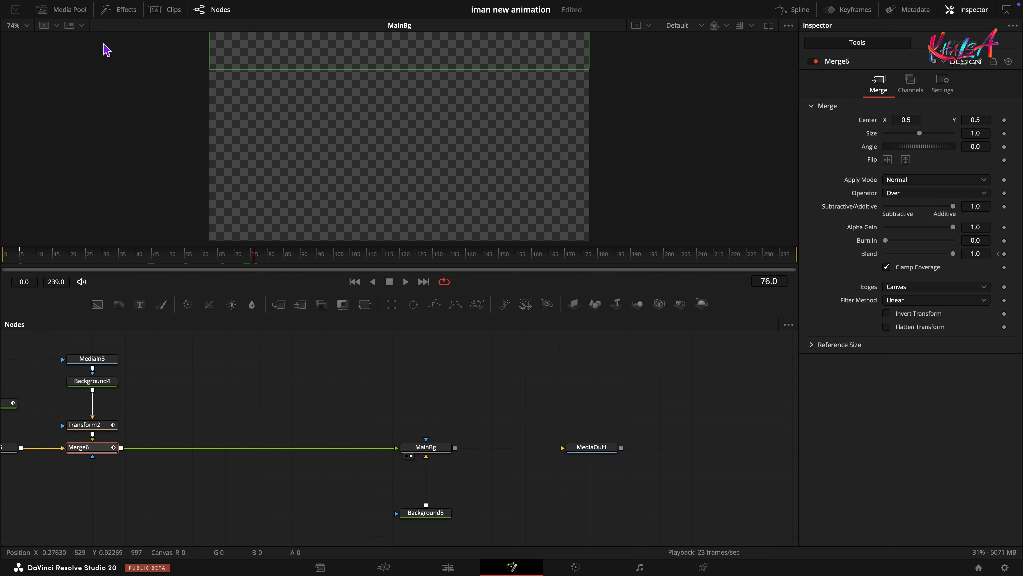
click(62, 10)
click(107, 85)
drag(107, 86, 194, 365)
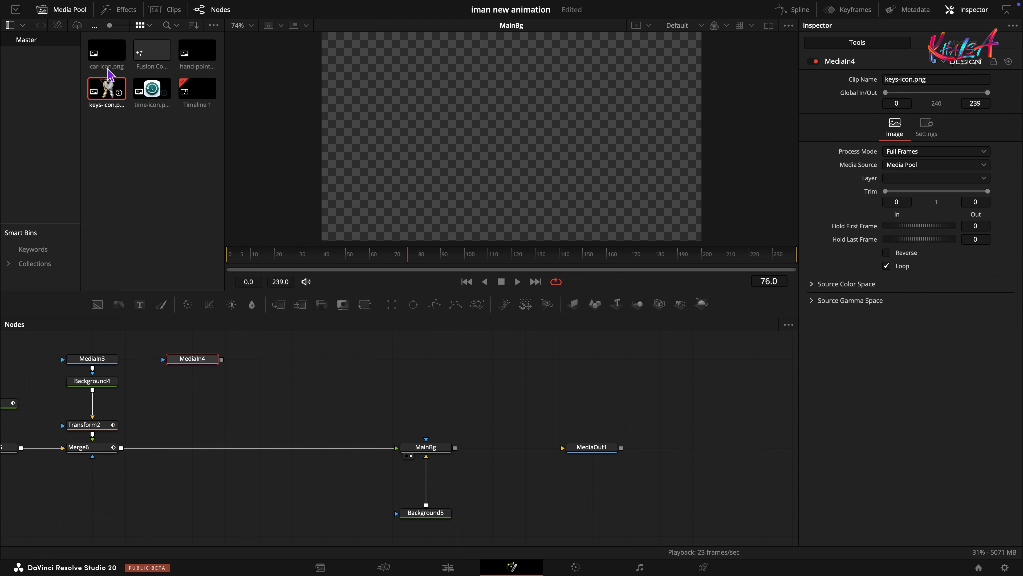
click(64, 11)
scroll(200, 423, up, 1)
scroll(198, 421, up, 3)
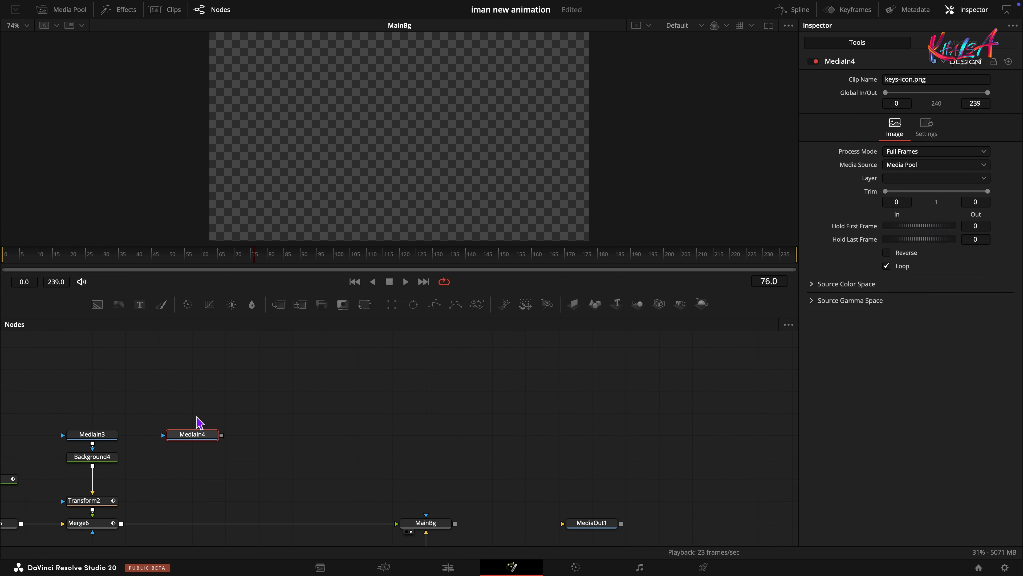
drag(207, 434, 208, 415)
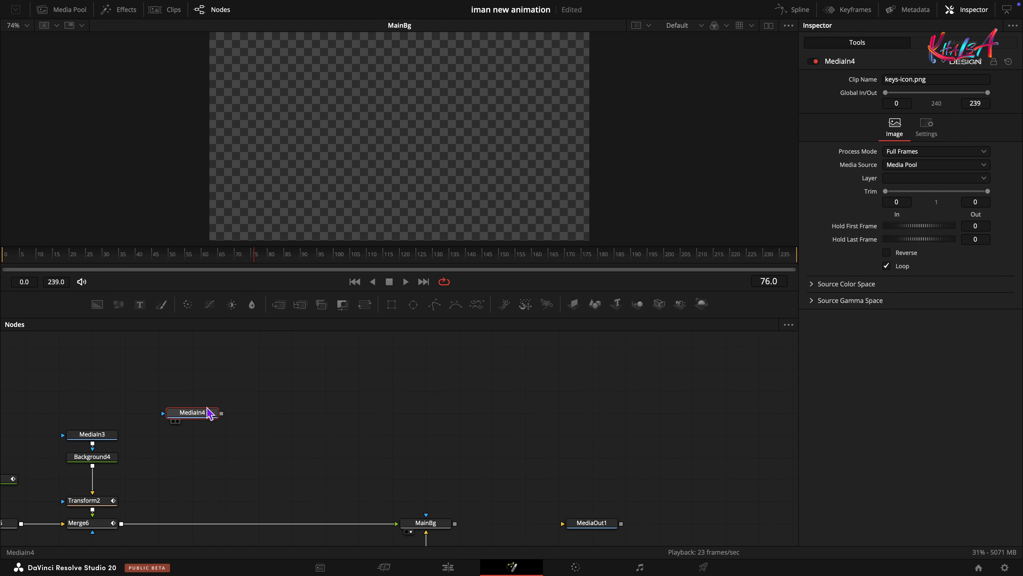
drag(221, 413, 133, 523)
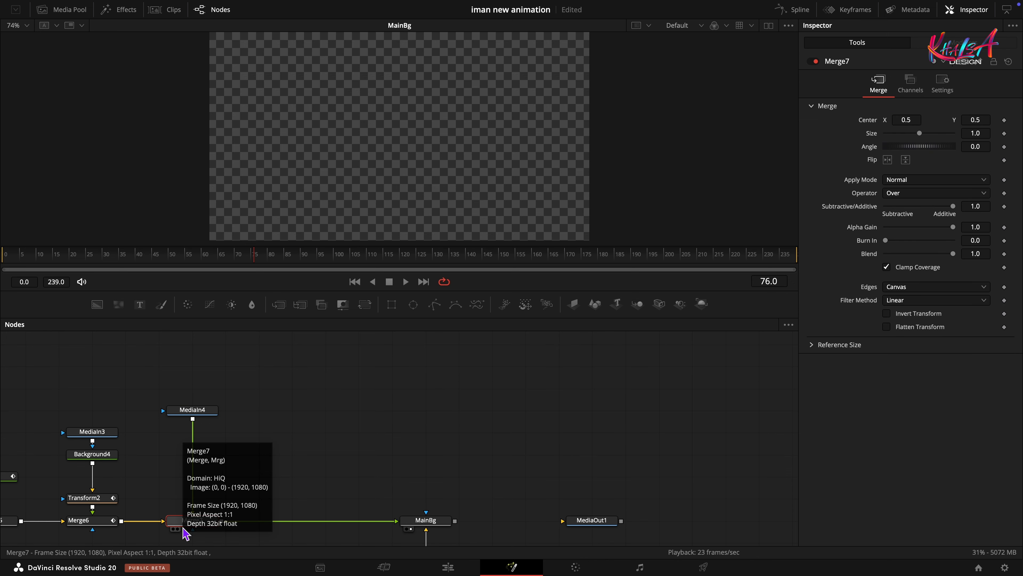
Step: Insert a Transform node after the keys image and set its Center Y to -5.5 and Size to 3.0
click(197, 410)
click(364, 305)
drag(207, 433, 212, 451)
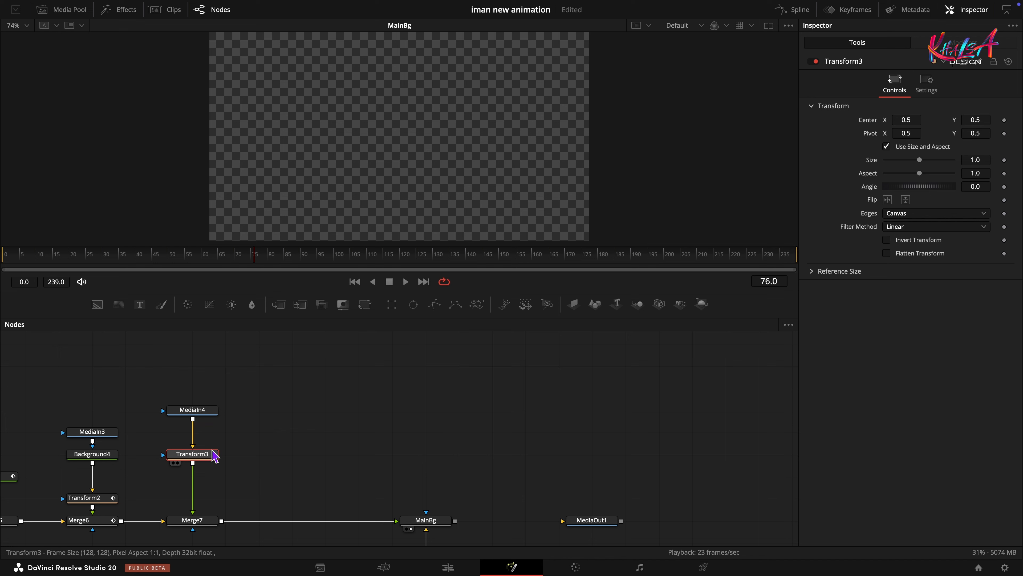
click(990, 121)
text(-5.)
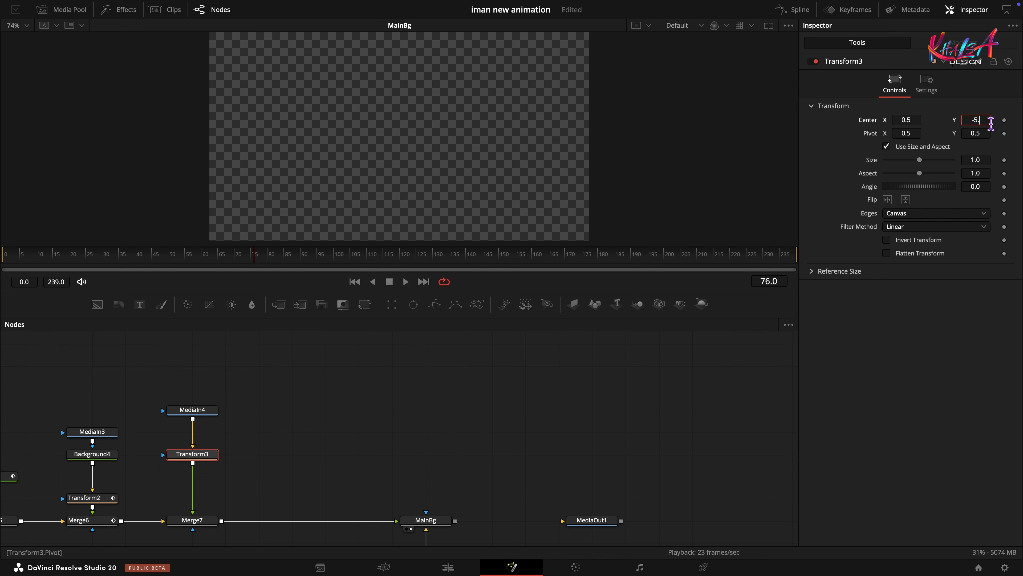
text(5)
key(Tab)
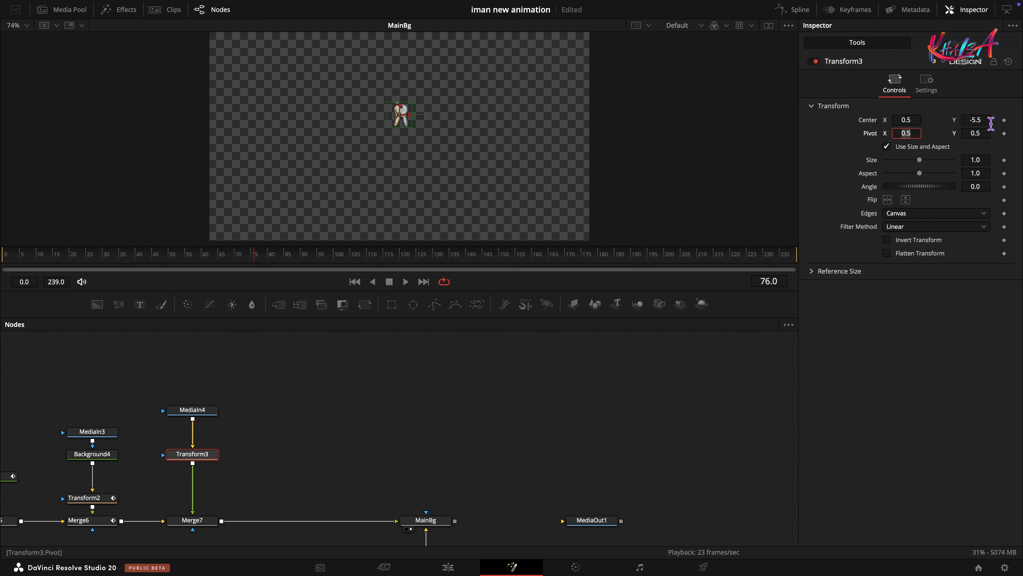
click(988, 161)
key(Tab)
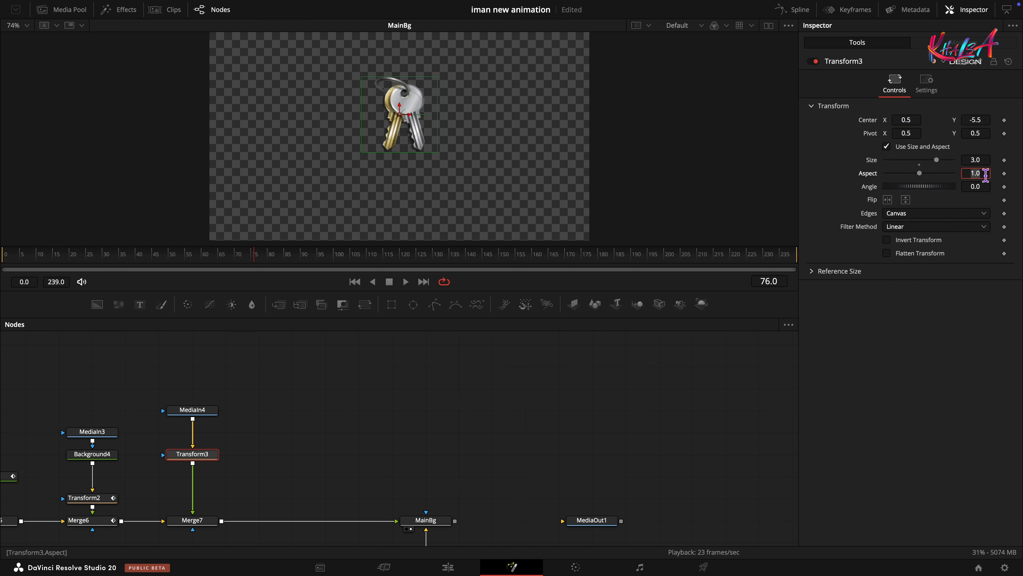
Step: Keyframe Transform3's Angle at 0.0 on frame 160 and -45 on frame 90 to rotate the keys
drag(255, 255, 532, 253)
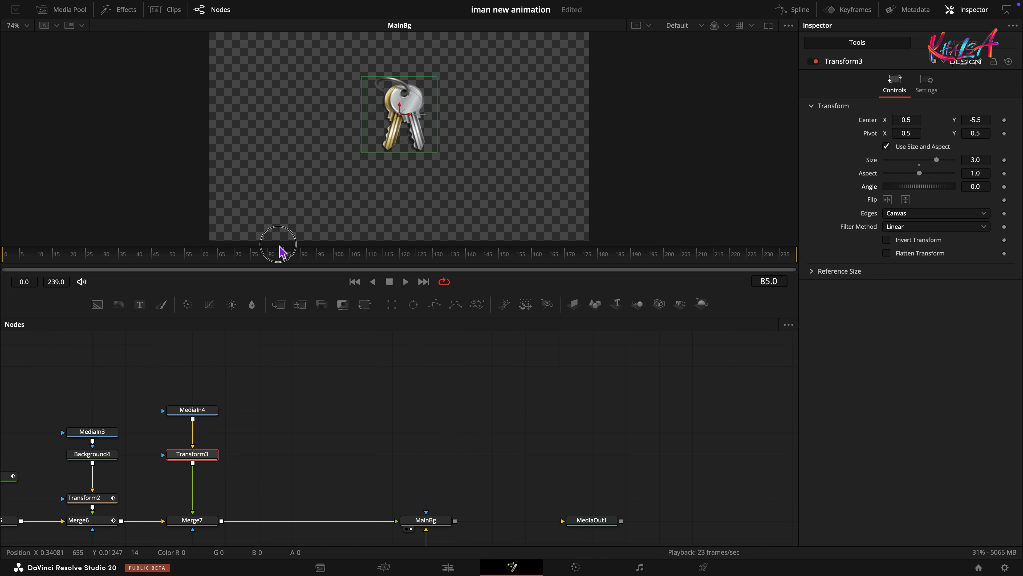
click(1004, 186)
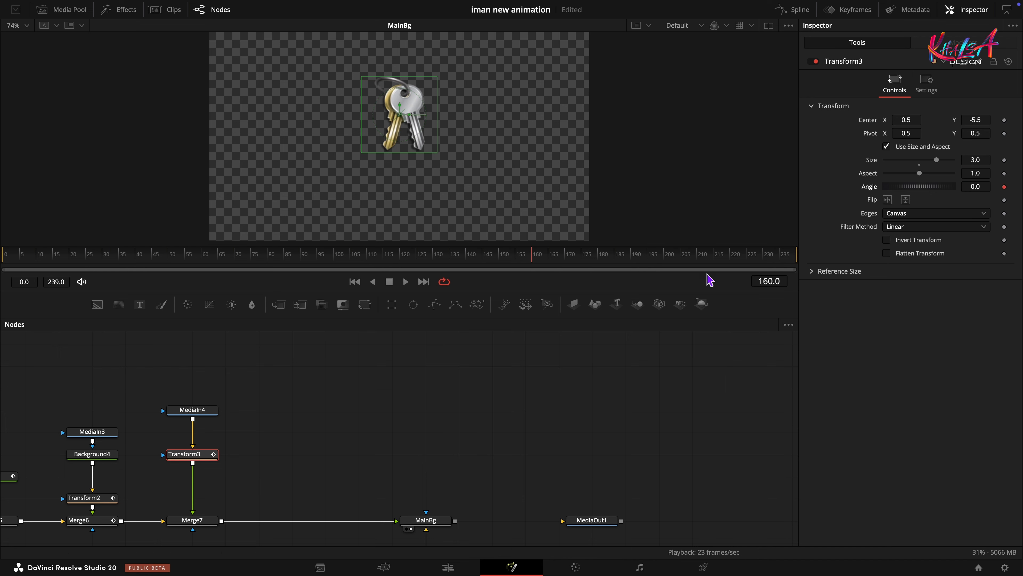
drag(493, 258, 303, 261)
click(978, 186)
text(-45)
key(Tab)
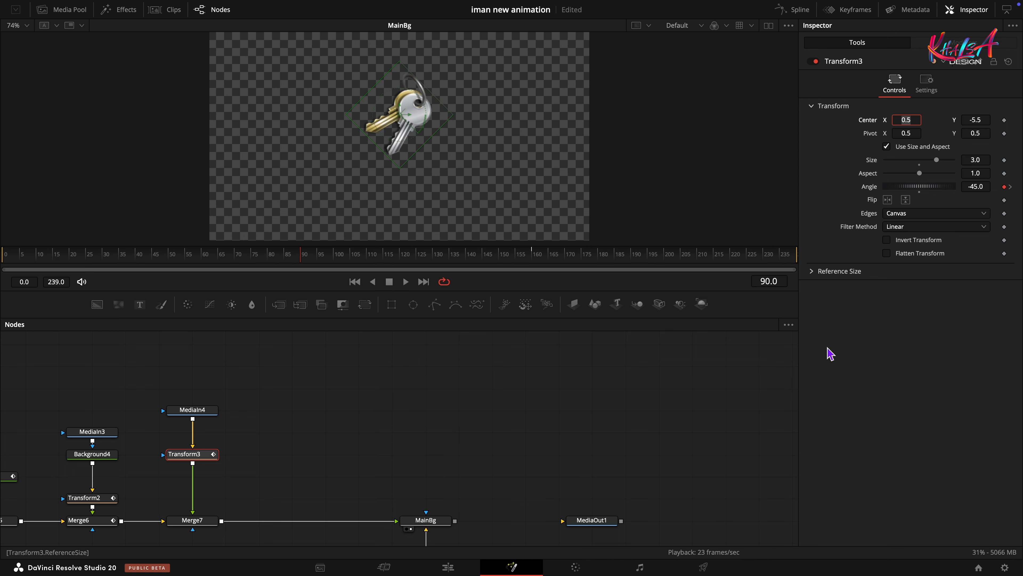
Step: Smooth Transform3's Angle curve in the Spline editor, raise Ease In to about 72 and increase Ease Out, and close the editor
click(790, 9)
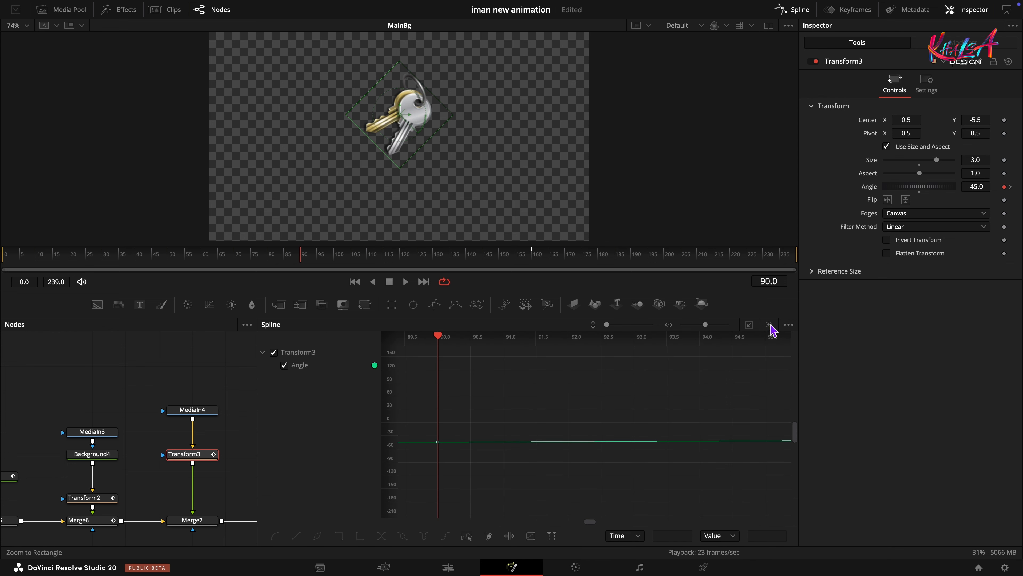
click(750, 325)
click(277, 538)
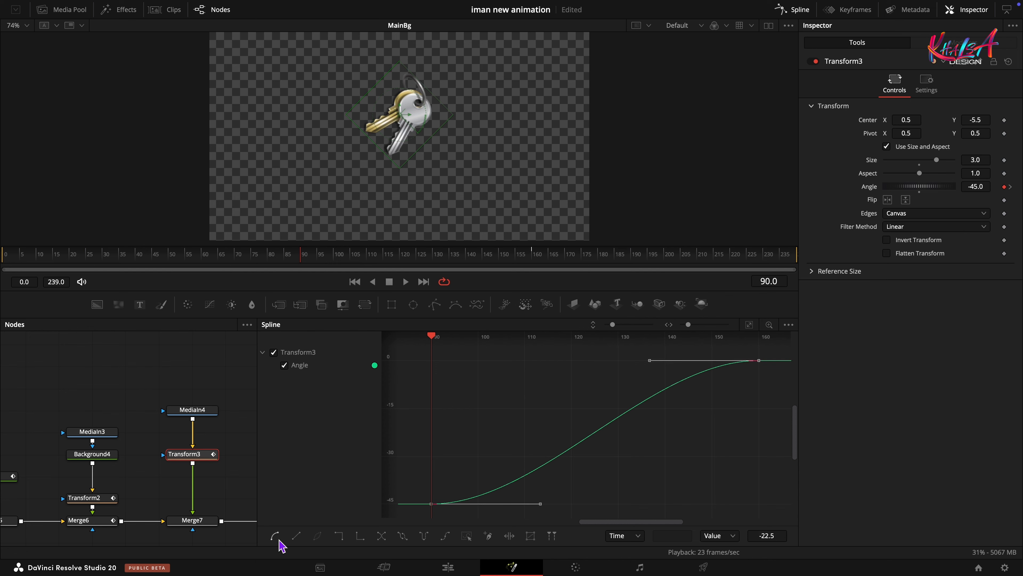
key(t)
drag(681, 339, 889, 343)
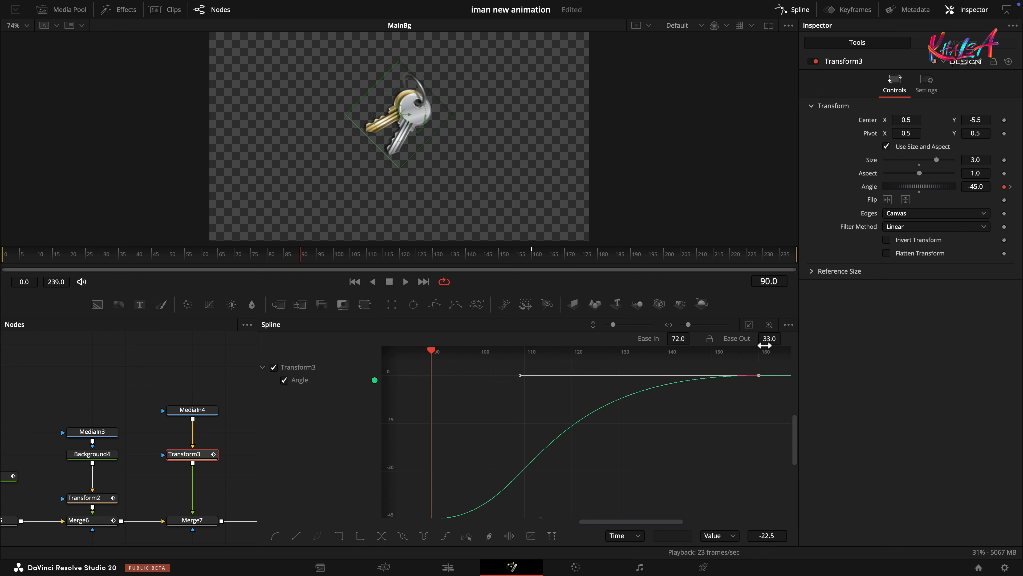
drag(769, 339, 973, 339)
click(794, 11)
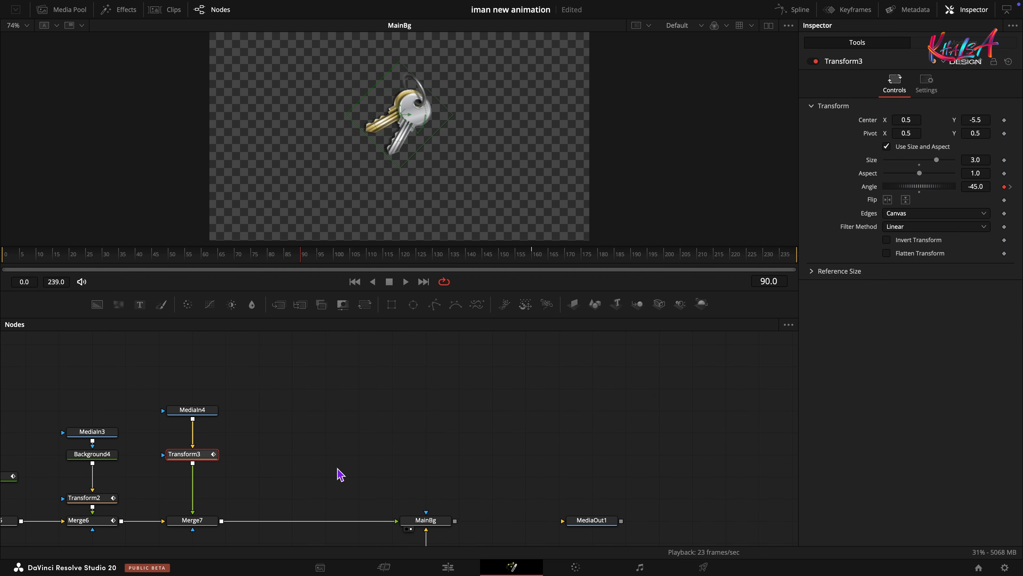
Step: Add a Text node, shift MainBg, Background5 and MediaOut1 to make room, merge the text over Merge7's output, and select it
drag(338, 472, 317, 419)
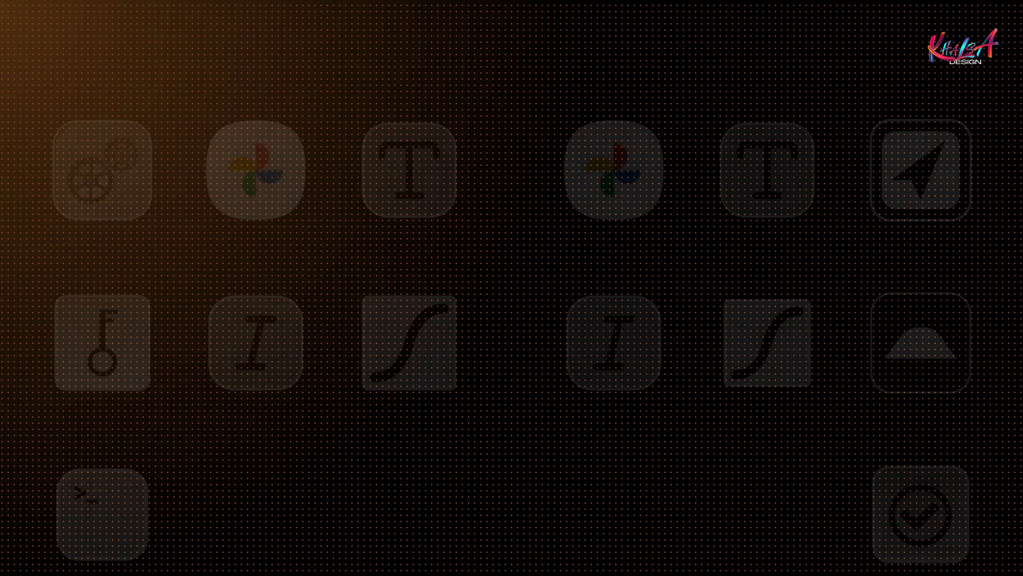
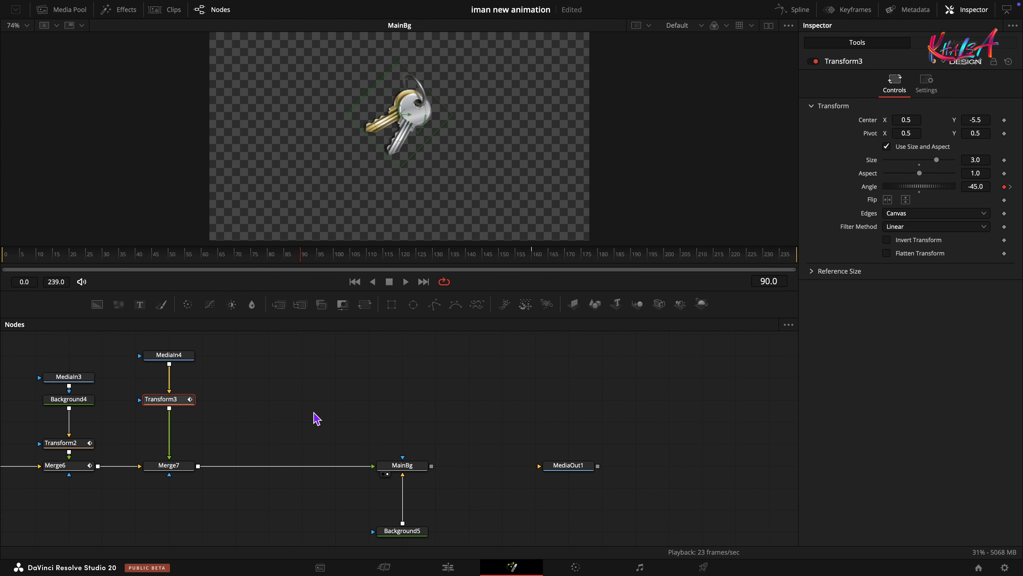
drag(148, 312, 270, 399)
scroll(387, 427, down, 2)
drag(376, 401, 628, 540)
drag(584, 443, 785, 443)
scroll(315, 437, up, 2)
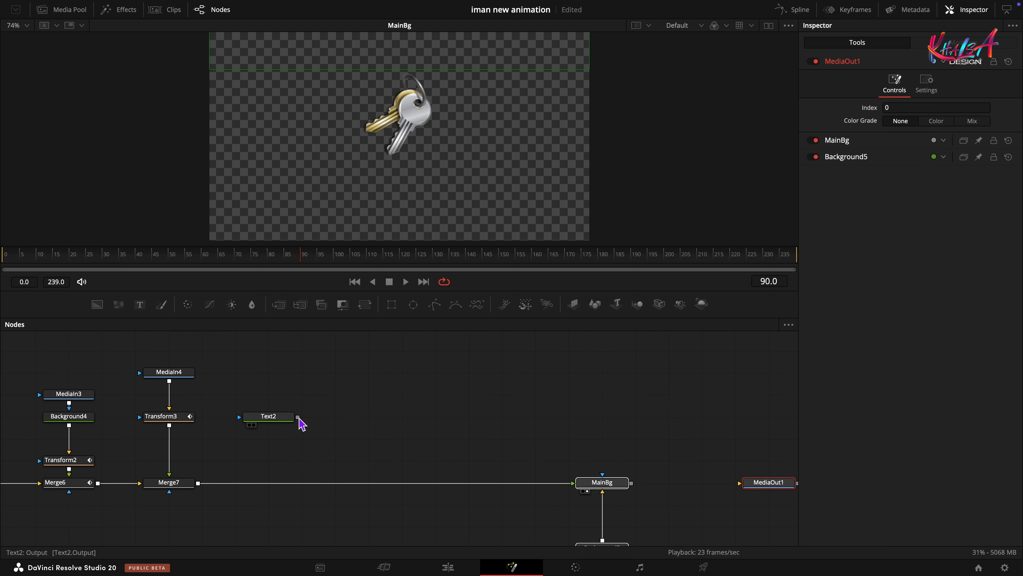
drag(298, 420, 204, 484)
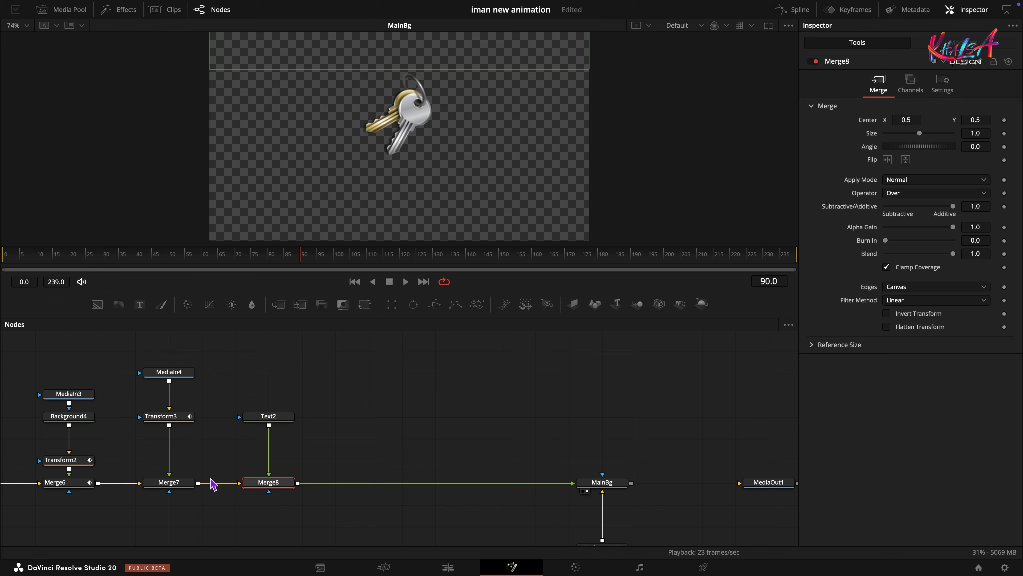
click(265, 418)
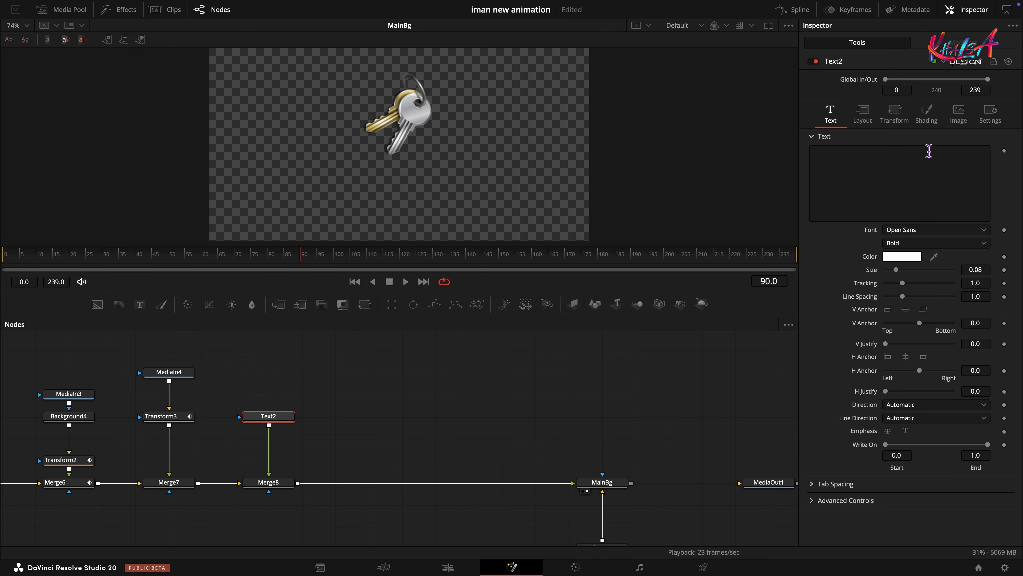
Step: Set the new Text2 node's layout Center Y to -0.06
click(865, 118)
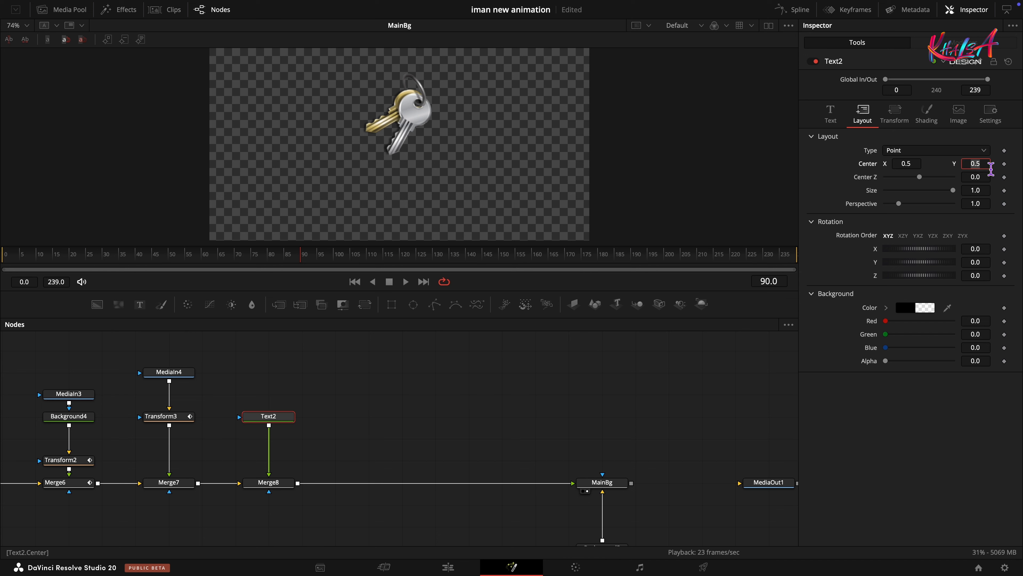
click(989, 164)
text(-0.06)
key(Tab)
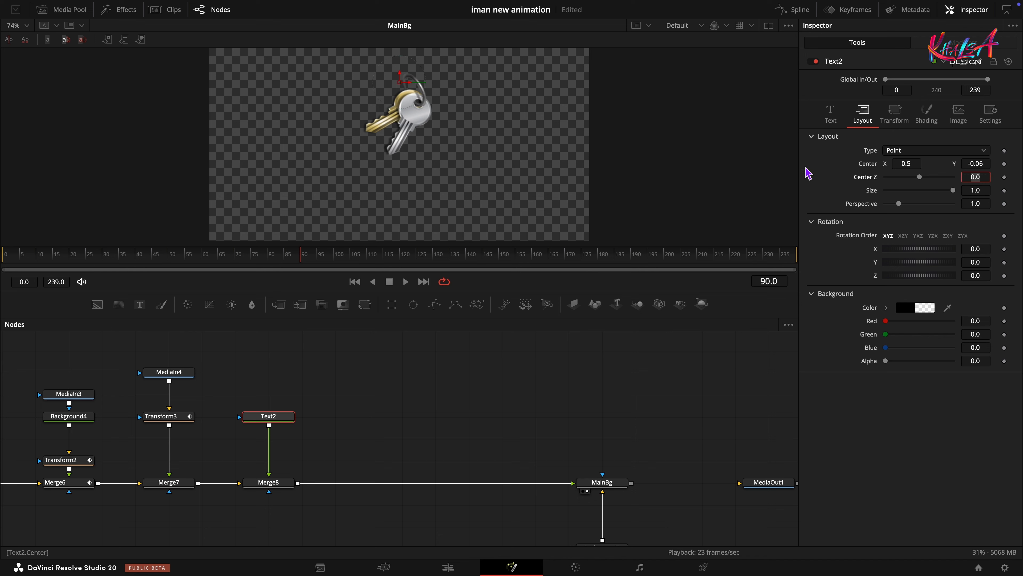
Step: Enter "Get Rich Quiker" as the content of the Text2 node
click(833, 117)
text(G)
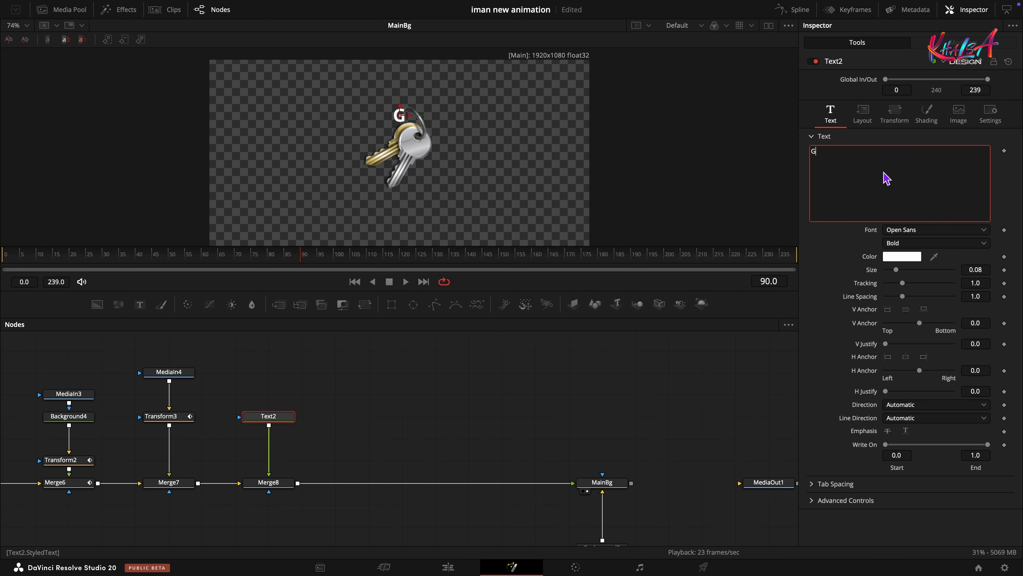
text(et Rich Q)
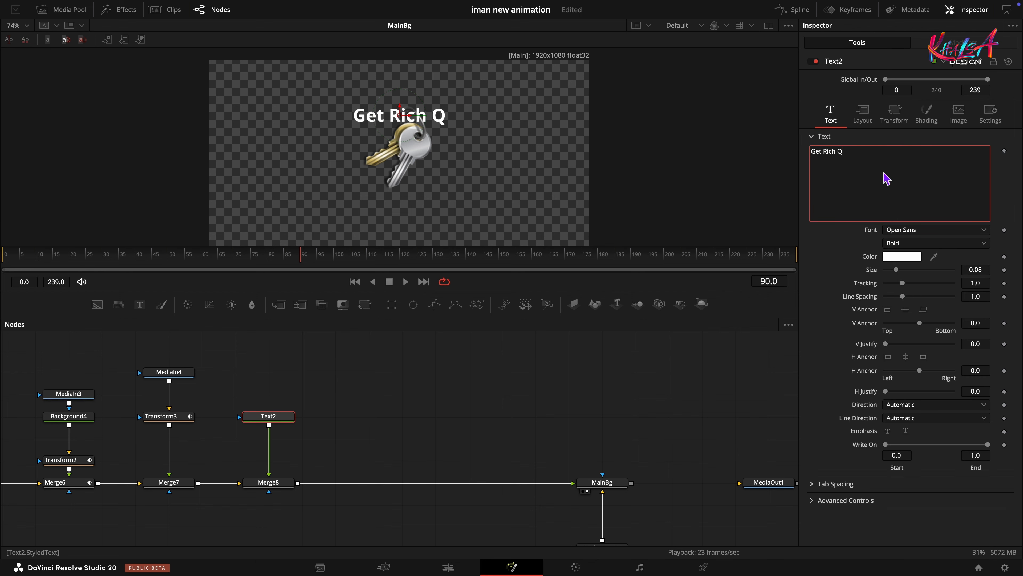
text(uiker)
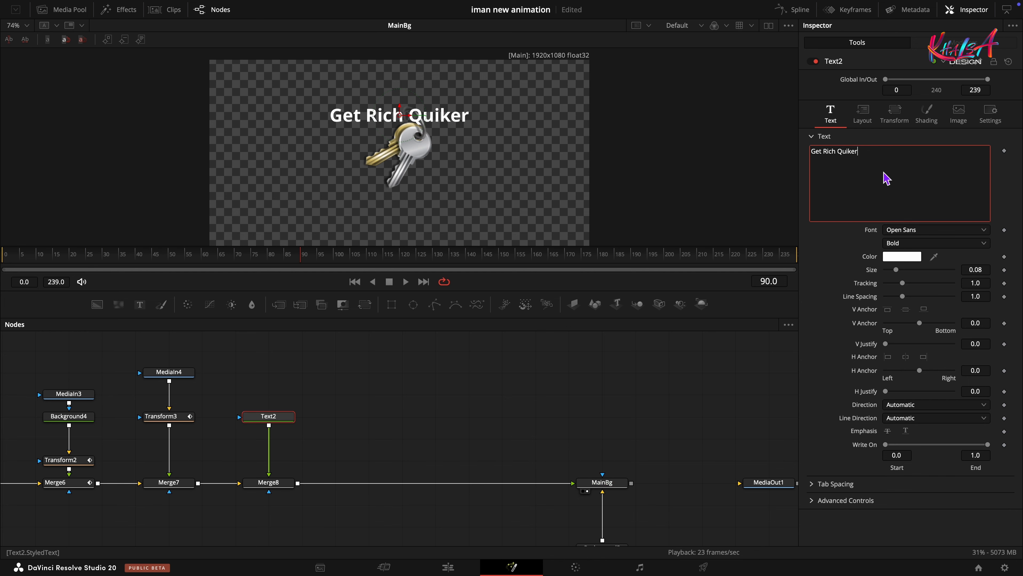
Step: Format the Text2 text in the Bradley Hand font at size 0.05
click(925, 229)
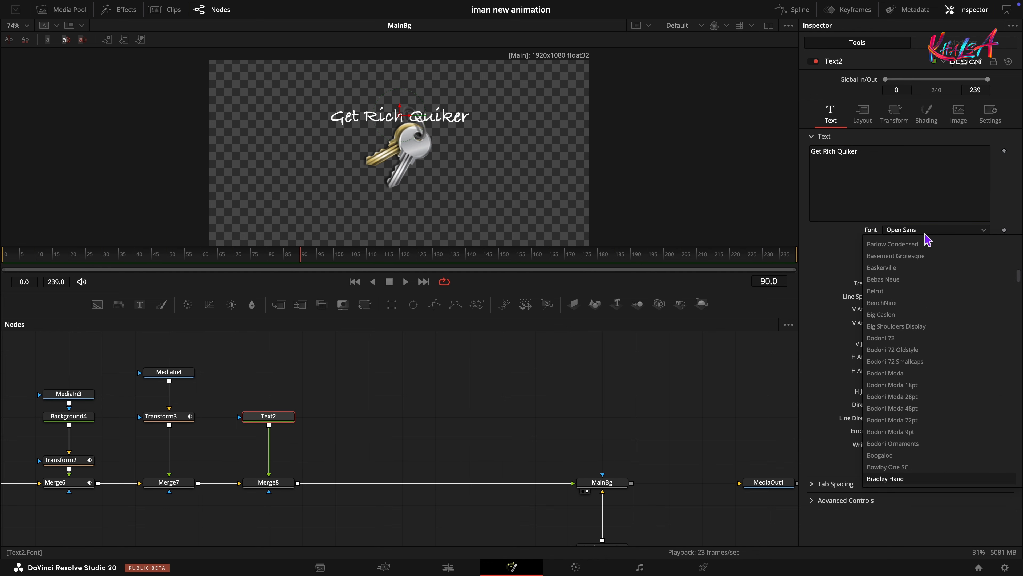
key(Return)
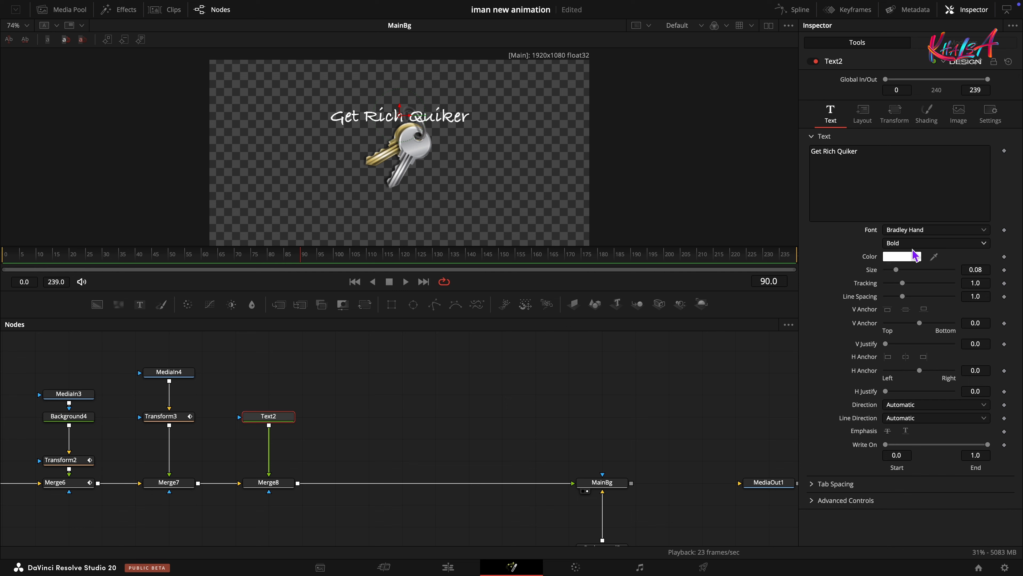
click(989, 271)
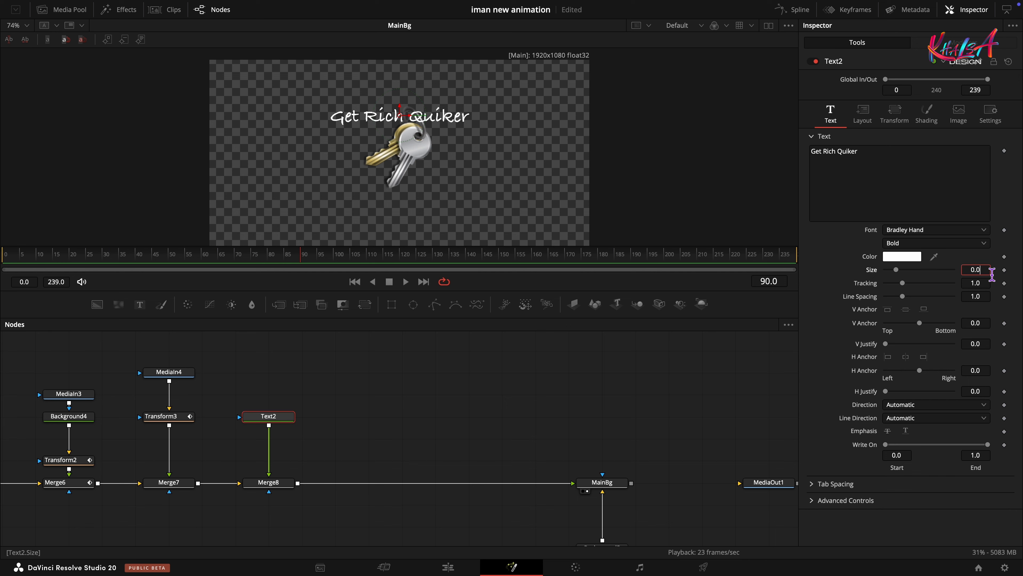
text(5)
key(Tab)
Step: Move the "Get Rich Quiker" text beside the keys by setting its layout Center X to 0.3
click(863, 114)
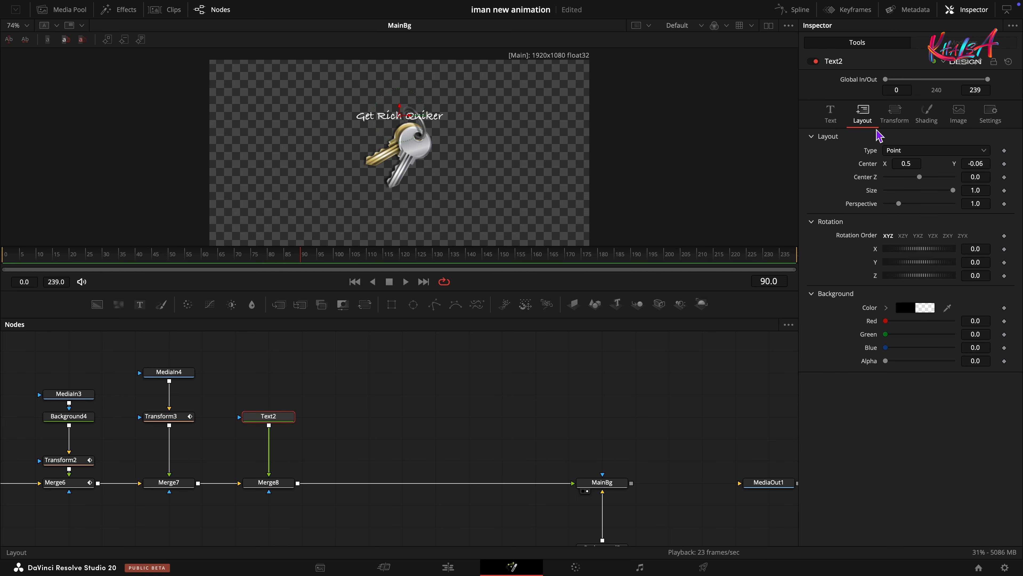
click(908, 164)
key(BackSpace)
key(Tab)
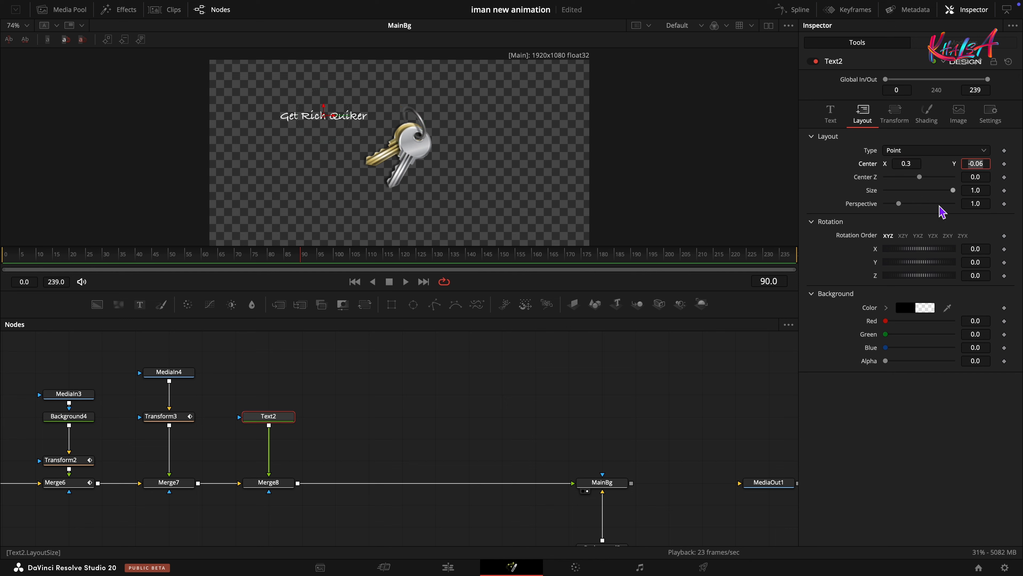
Step: Keyframe Text2's Write On fully written at frame 150 and with End reduced to the minimum at frame 130, and scrub through the reveal
click(831, 114)
drag(300, 251, 438, 267)
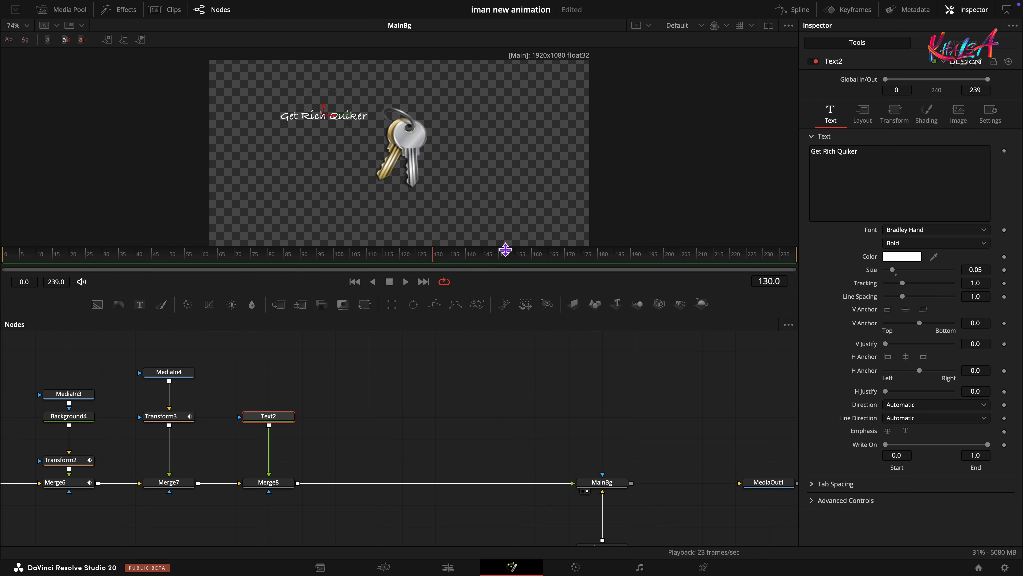
click(500, 264)
click(1004, 444)
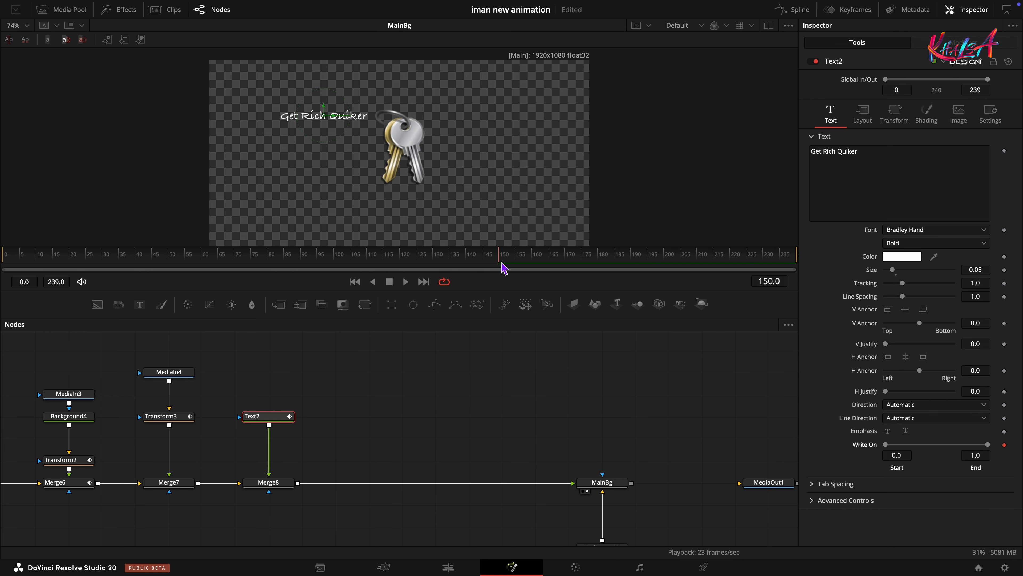
drag(503, 262, 438, 265)
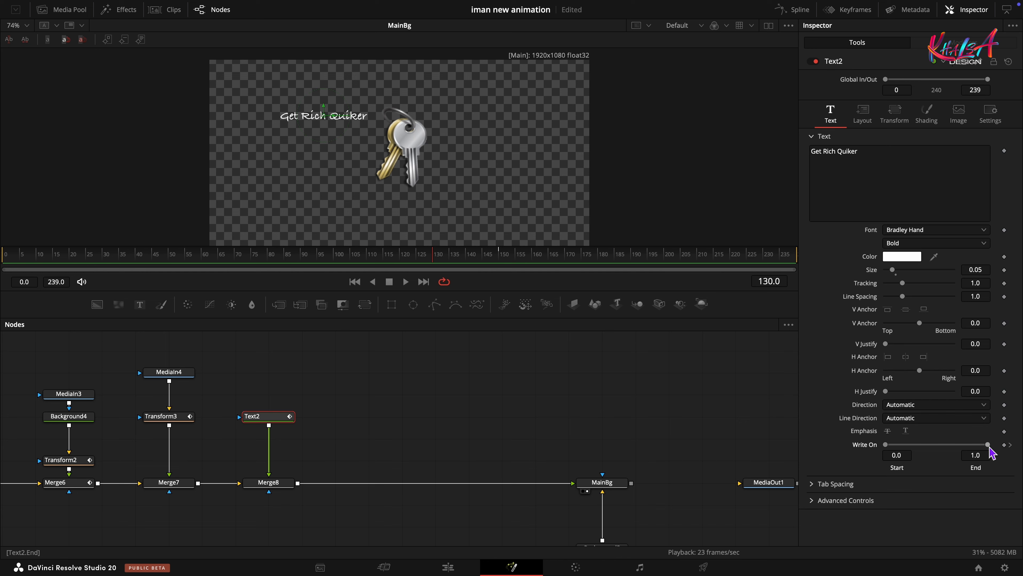
drag(990, 445, 864, 465)
drag(440, 260, 507, 270)
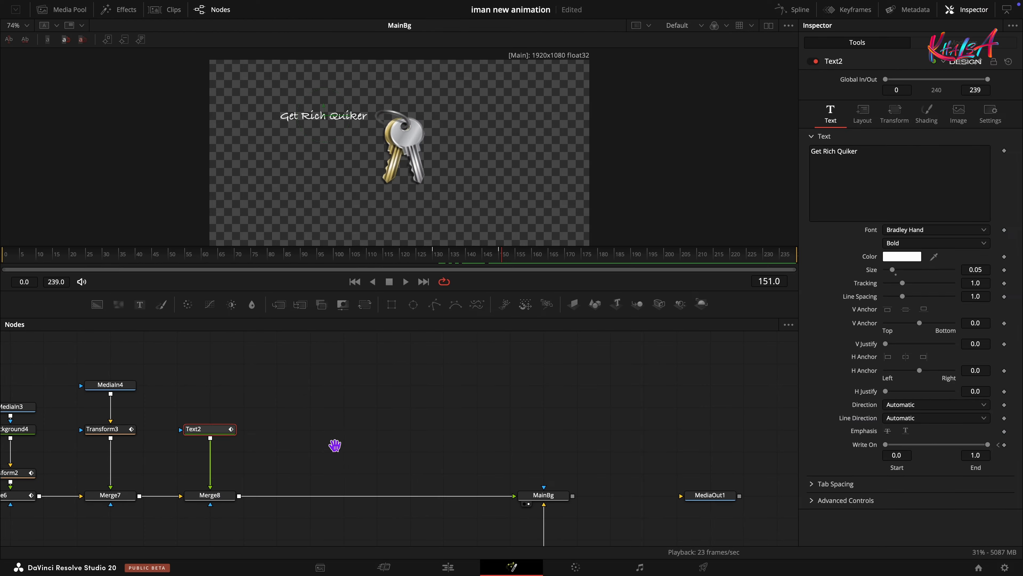
Step: Add a Background node beside Text2 and merge it over Merge8's output
drag(434, 304, 294, 423)
drag(97, 304, 242, 496)
drag(308, 430, 308, 408)
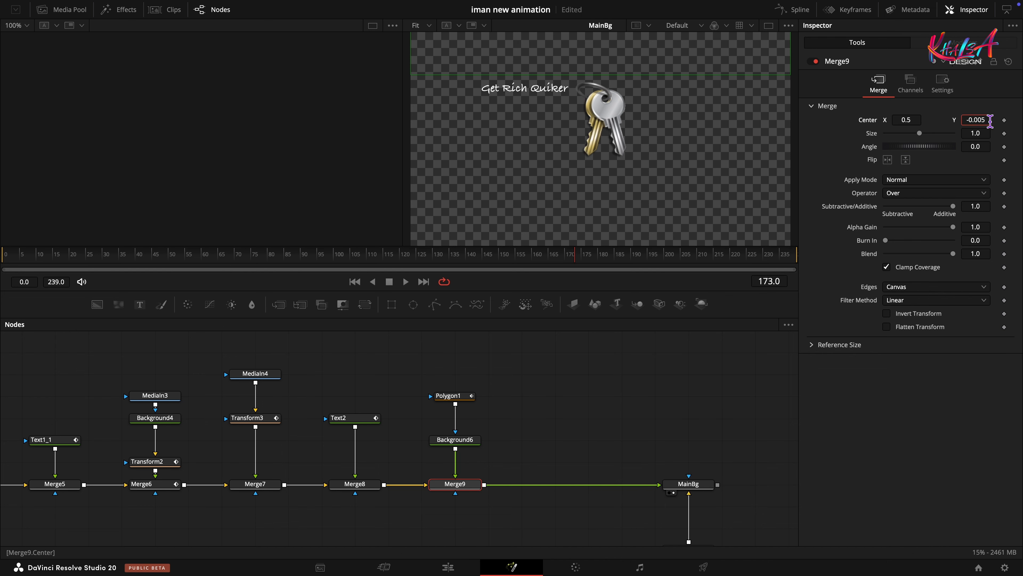
Step: Finish Polygon1's open path from the keys to just below the "Get Rich Quiker" text and set its Border Width to 0.003
click(443, 394)
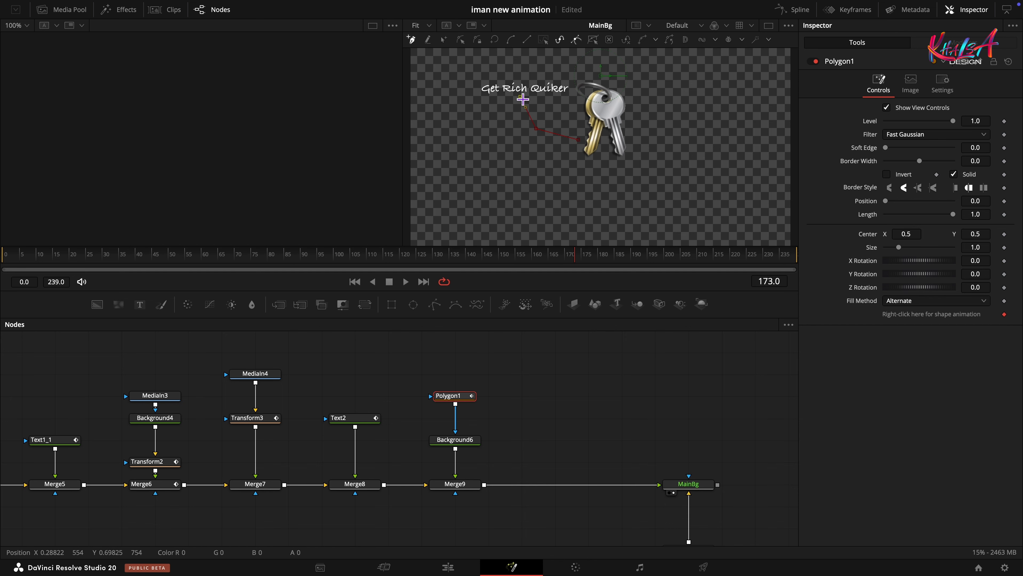
click(521, 96)
text(0.00)
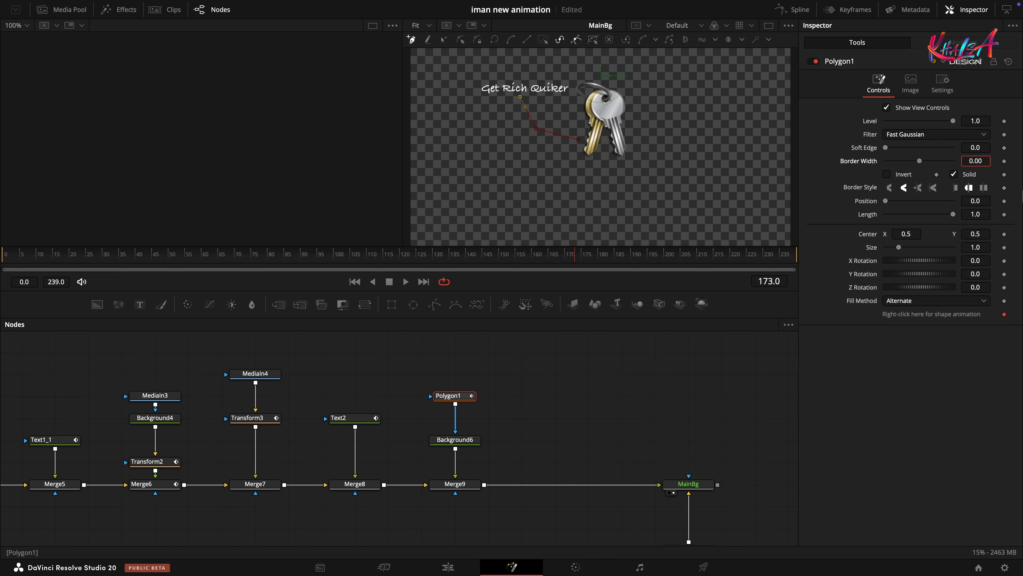
text(3)
key(Tab)
Step: Remove the Polygon1Polyline shape animation from Polygon1 and reselect the mask node
right_click(938, 316)
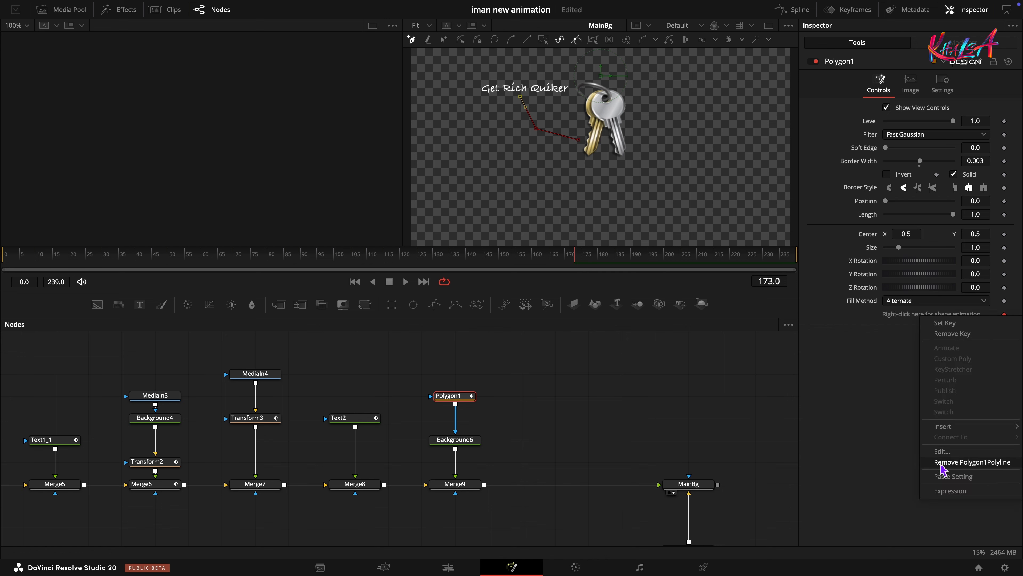
click(959, 464)
click(584, 421)
click(455, 397)
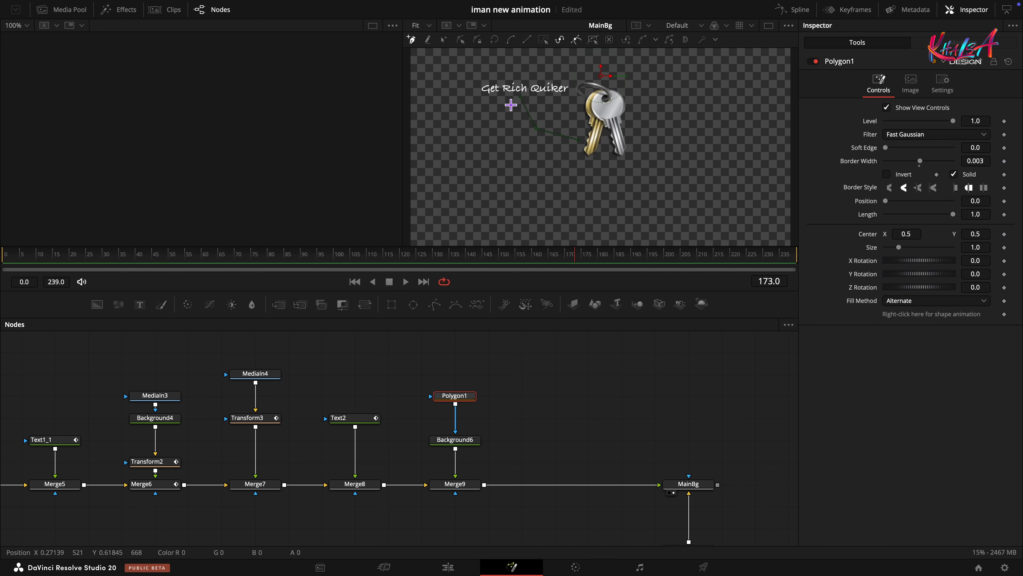
Step: Switch to a single, enlarged viewer and smooth all of Polygon1's points into a curved line
click(769, 25)
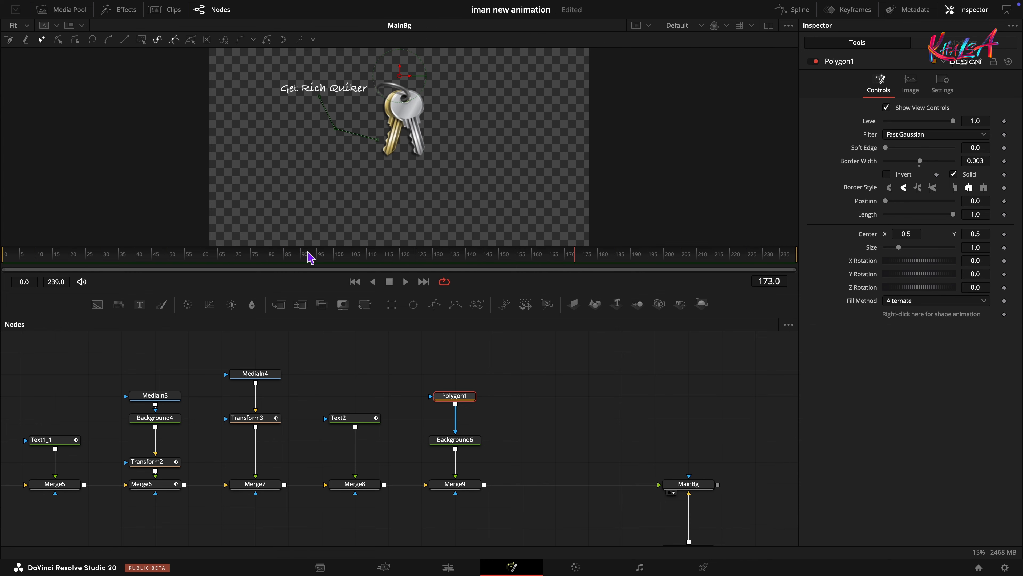
drag(308, 246, 308, 262)
drag(302, 92, 426, 200)
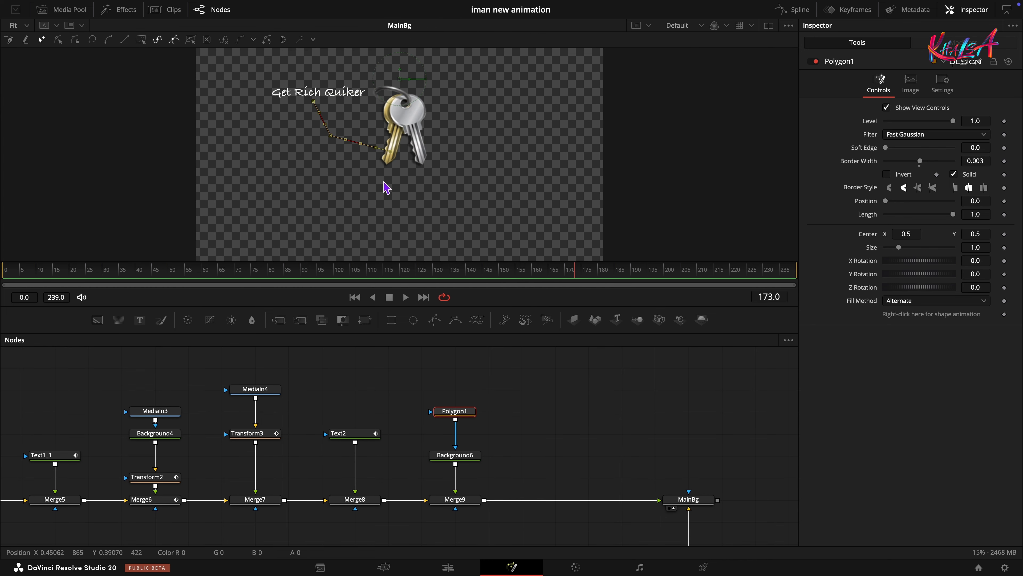
click(108, 39)
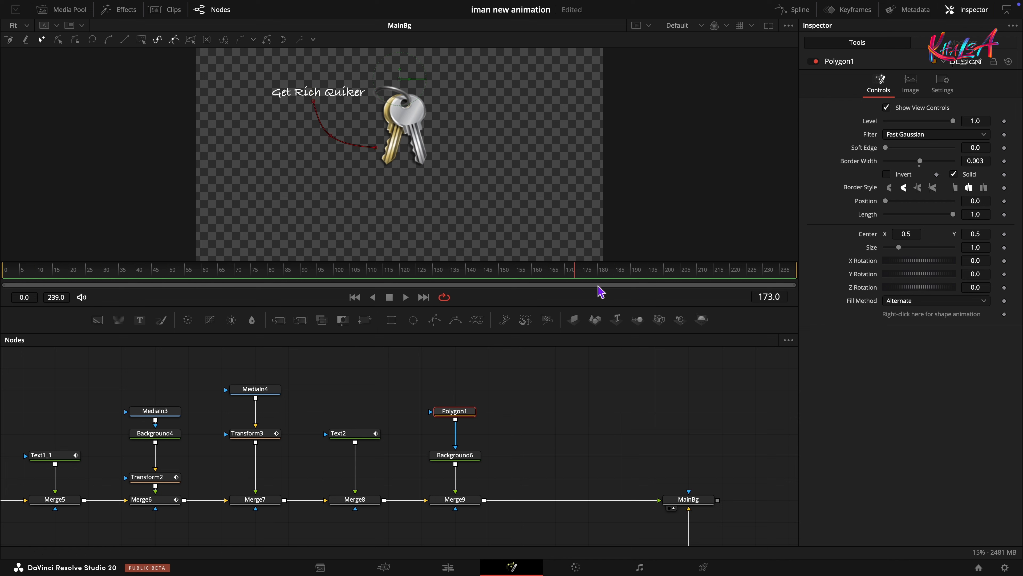
Step: Keyframe Polygon1's Length at 0.0 on frame 120 and 1.0 on frame 150 to draw the line on
drag(514, 272, 402, 275)
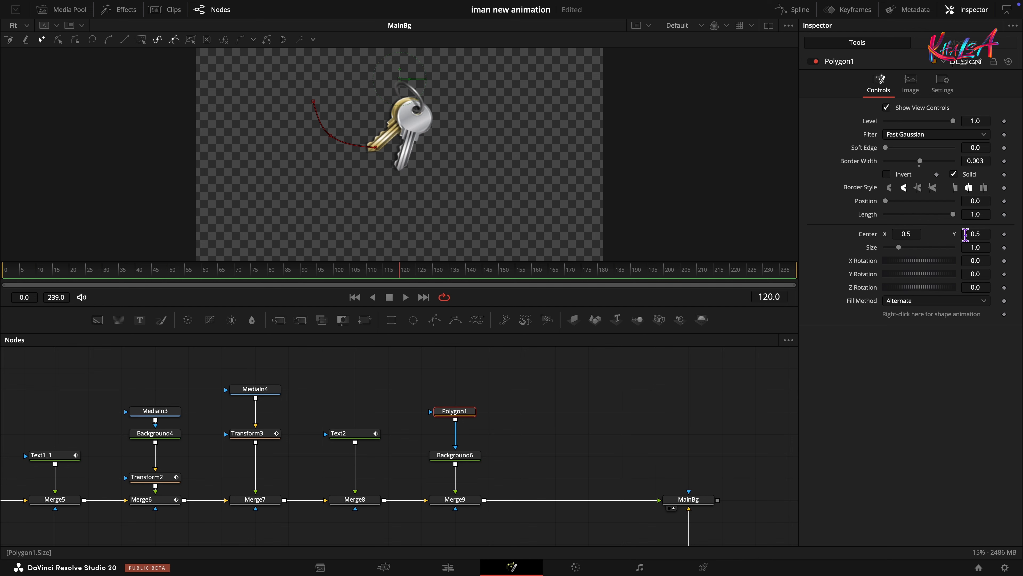
click(1004, 214)
drag(952, 213, 815, 217)
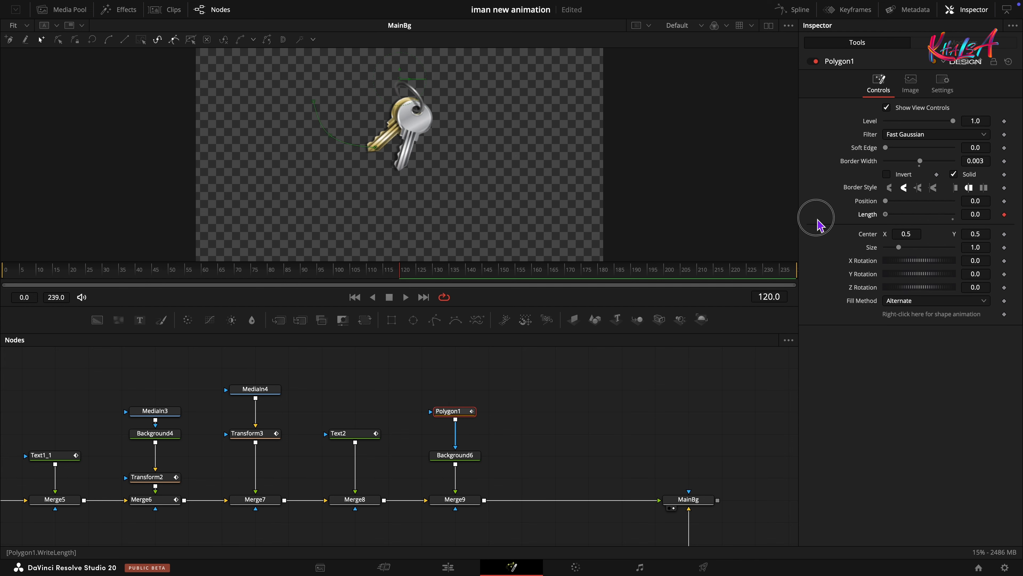
drag(407, 281, 500, 278)
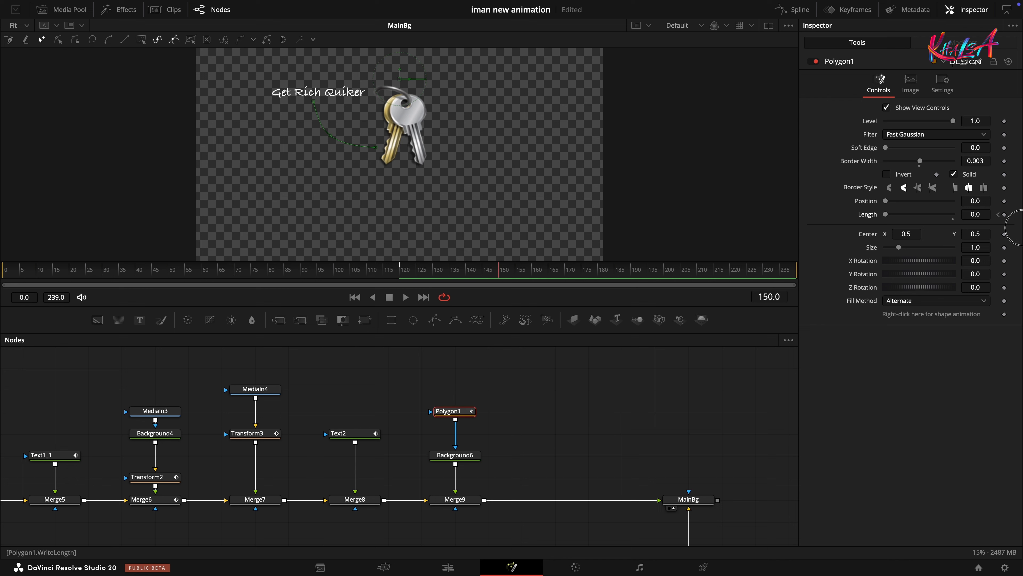
drag(893, 221, 955, 217)
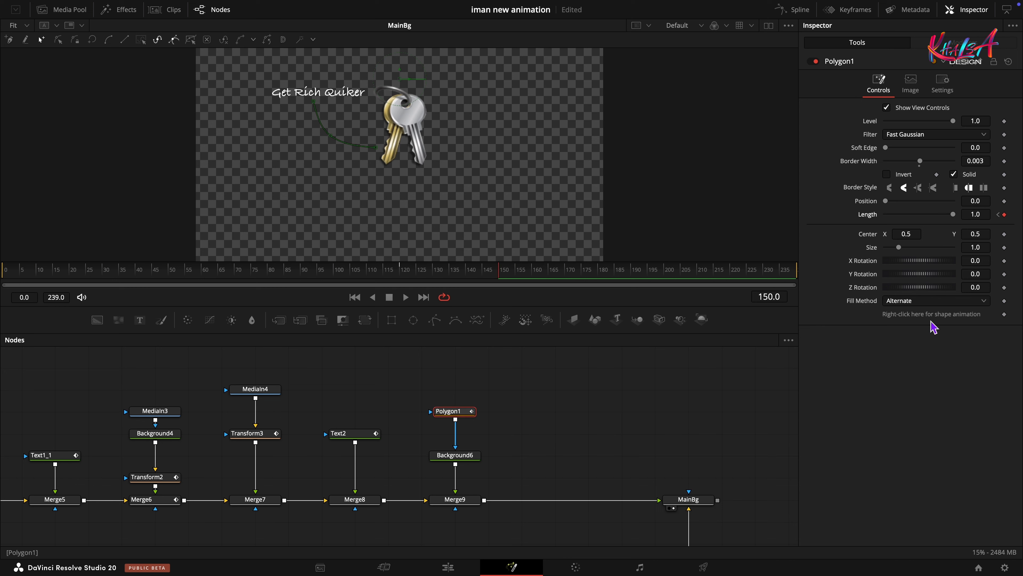
Step: Keyframe Polygon1's Level at 1.0 on frame 120 and 0.0 on frame 119 to hide the line before it starts
click(401, 271)
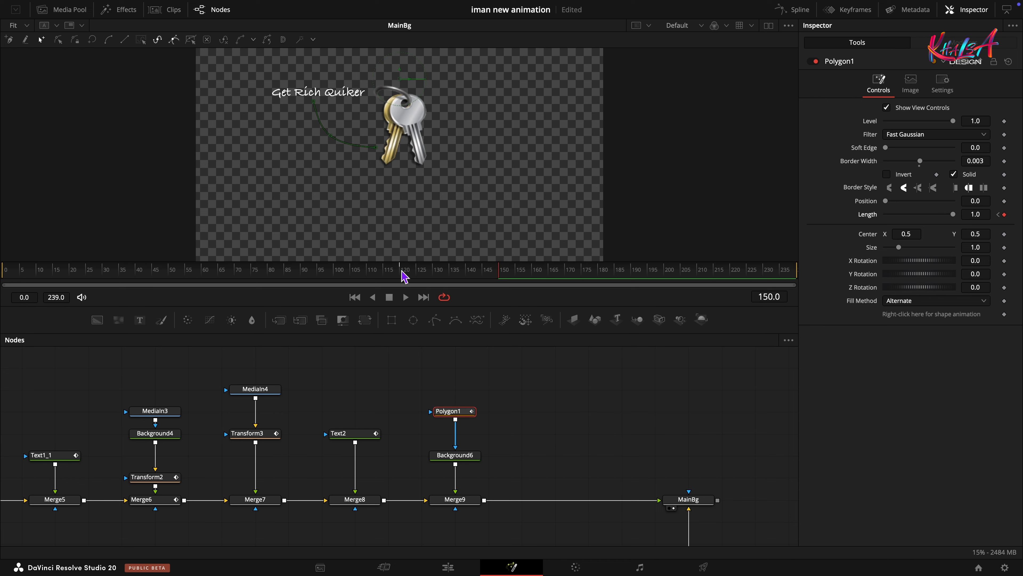
click(1005, 122)
key(Left)
drag(952, 120, 808, 142)
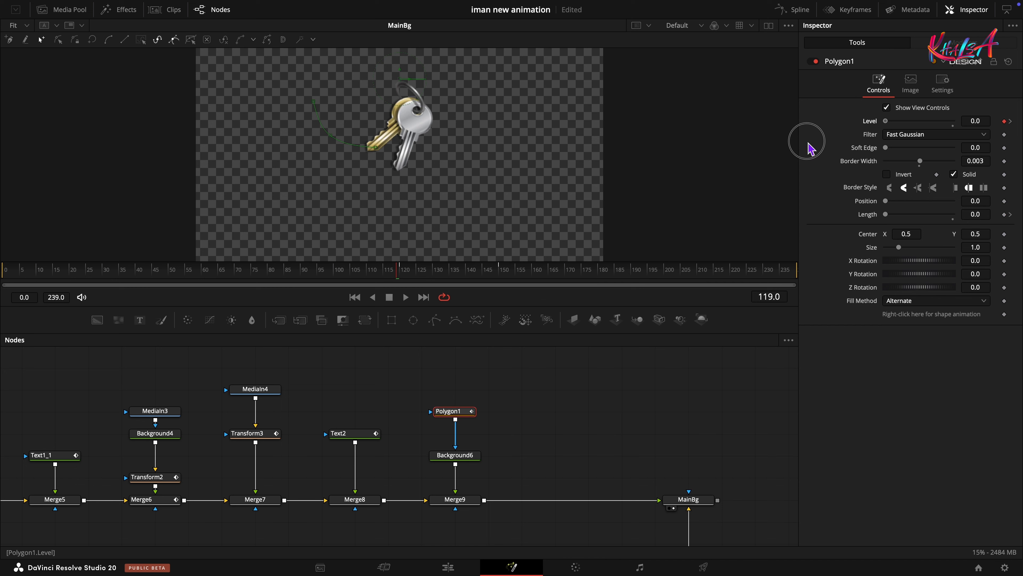
Step: Colour Background6 grey with Red, Green and Blue at 0.5, and scrub to frame 155 to preview the line
click(447, 456)
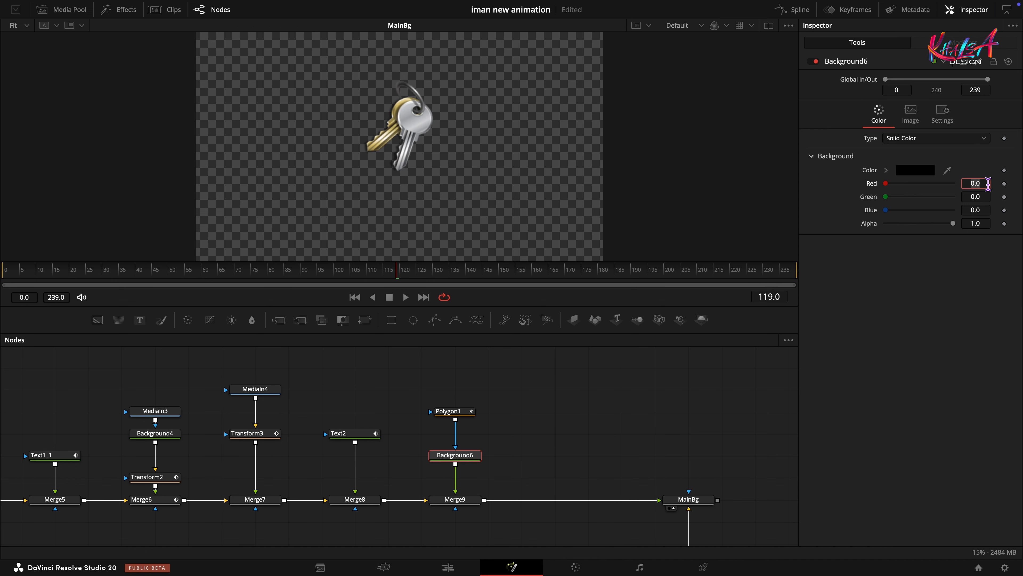
text(0.5)
key(Tab)
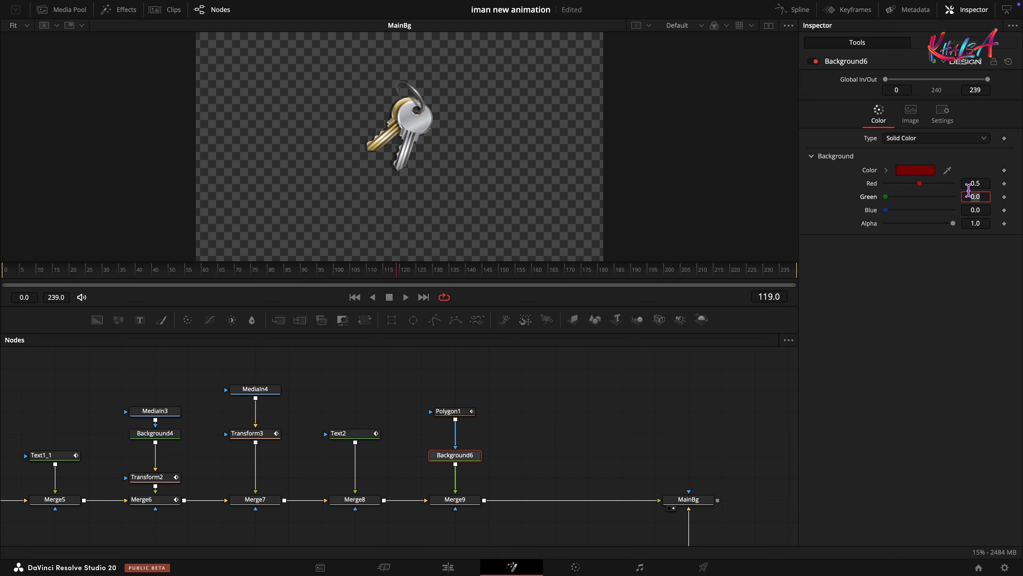
text(0.5)
key(Tab)
key(Return)
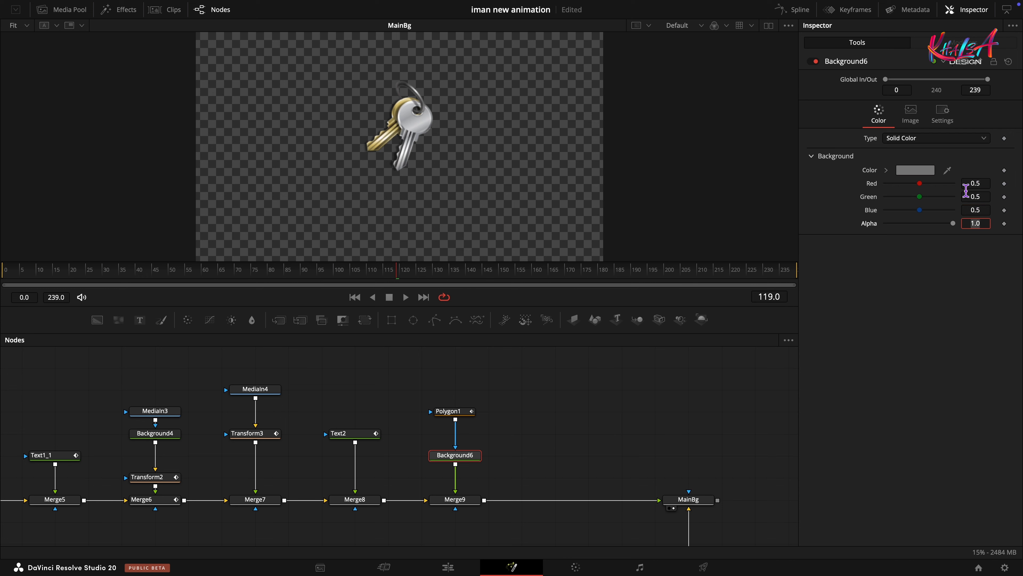
drag(387, 270, 519, 278)
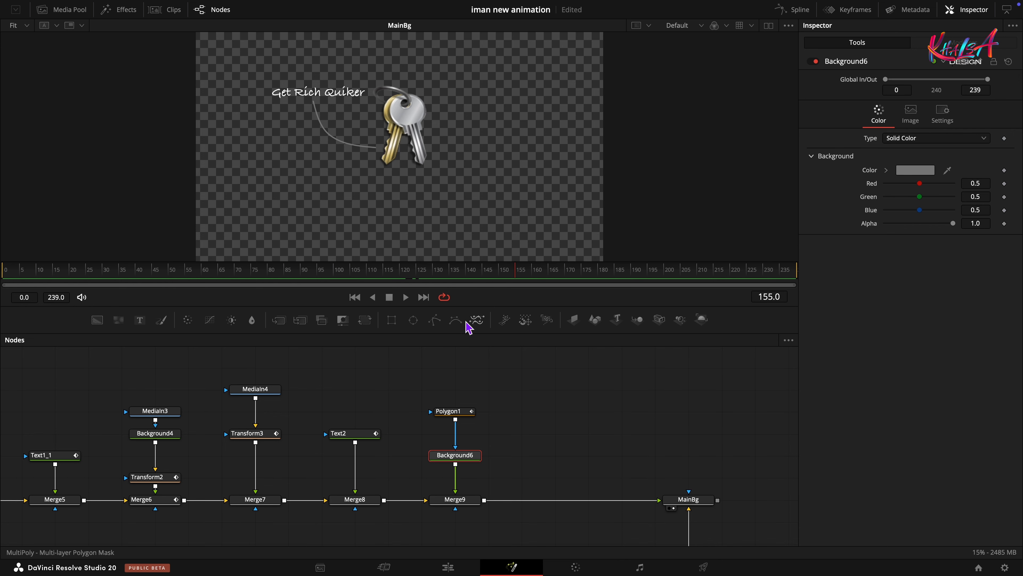
Step: Show Polygon1's Length curve in the Spline editor, fit it to the view and smooth it
click(449, 411)
click(792, 9)
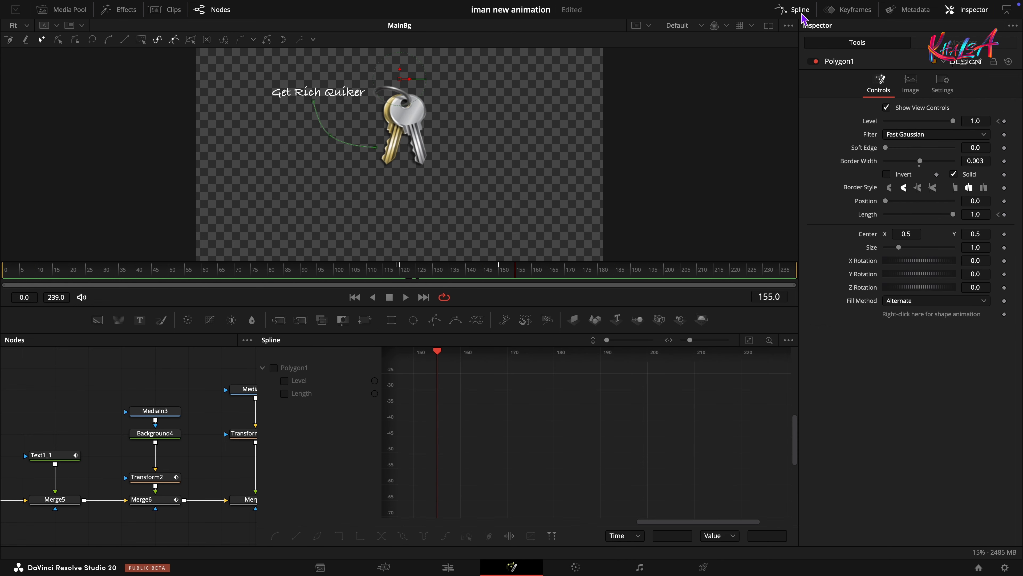
click(284, 393)
click(749, 340)
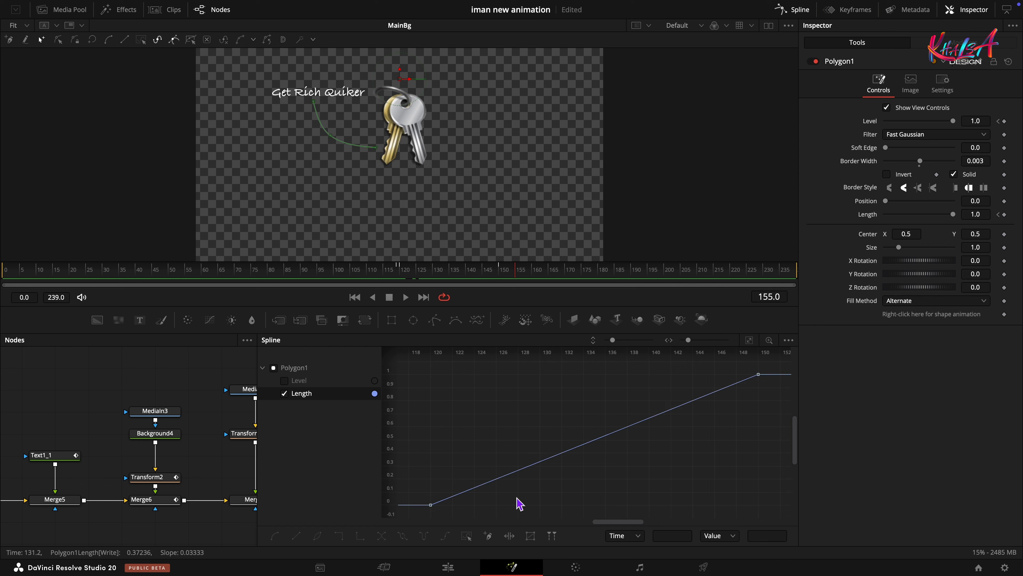
click(276, 536)
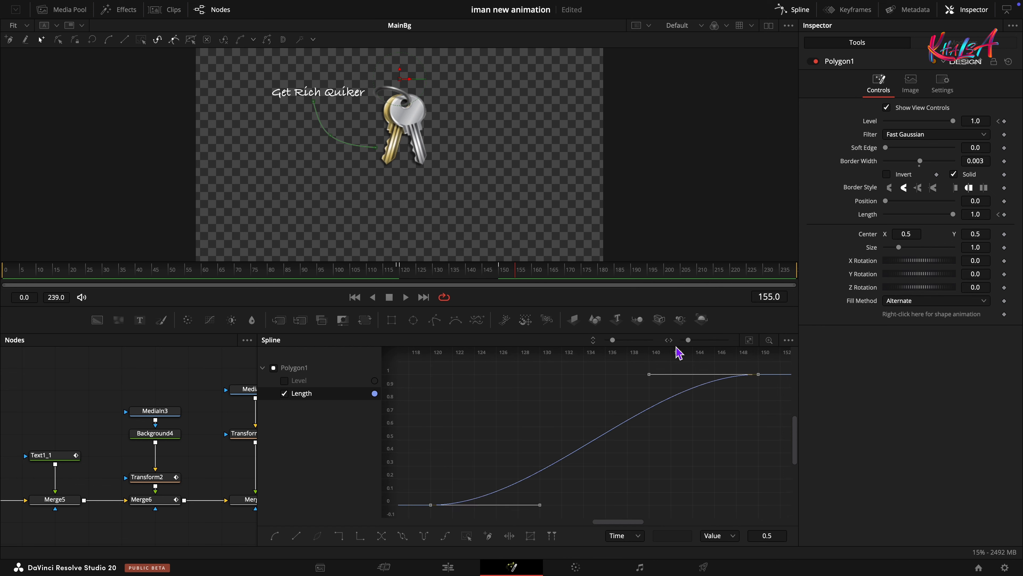
Step: Set the ease in and ease out of Polygon1's Length curve to about 50 and close the Spline editor
key(t)
drag(684, 354, 859, 381)
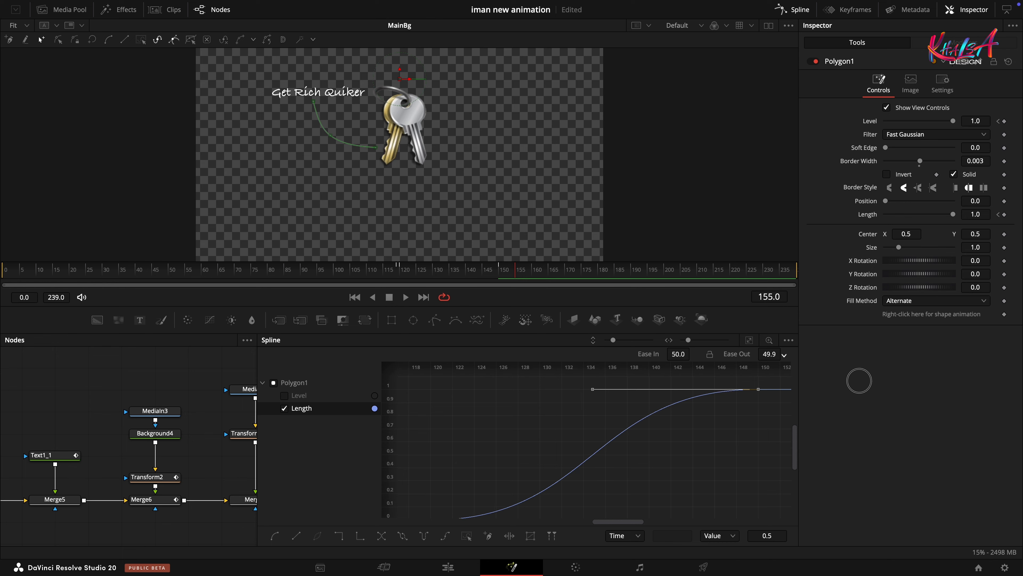
click(803, 12)
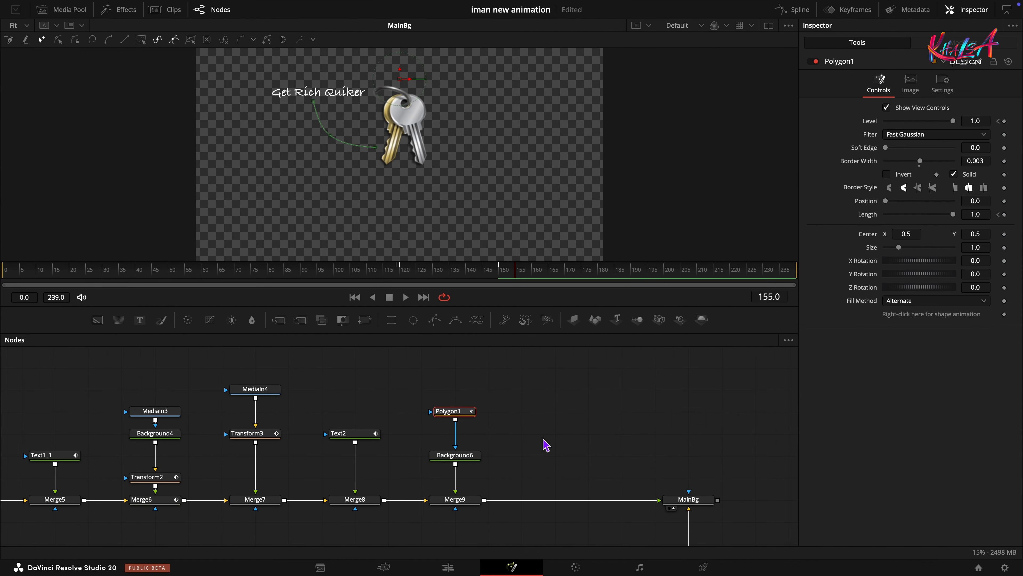
Step: Duplicate the Text2 and Merge8 nodes, insert the copy between Merge9 and MainBg, and align the copied text node
drag(543, 439, 495, 377)
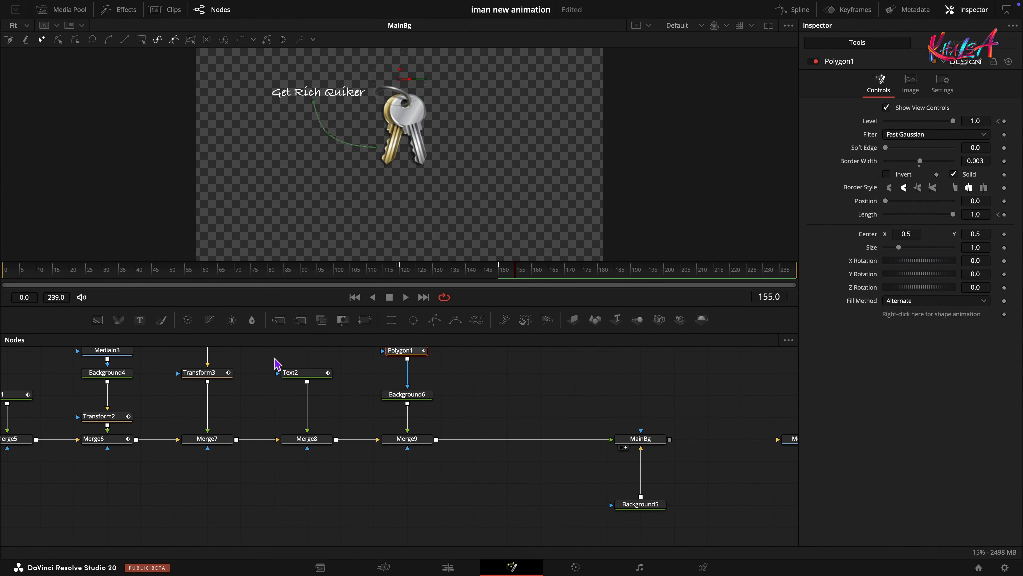
drag(276, 360, 310, 487)
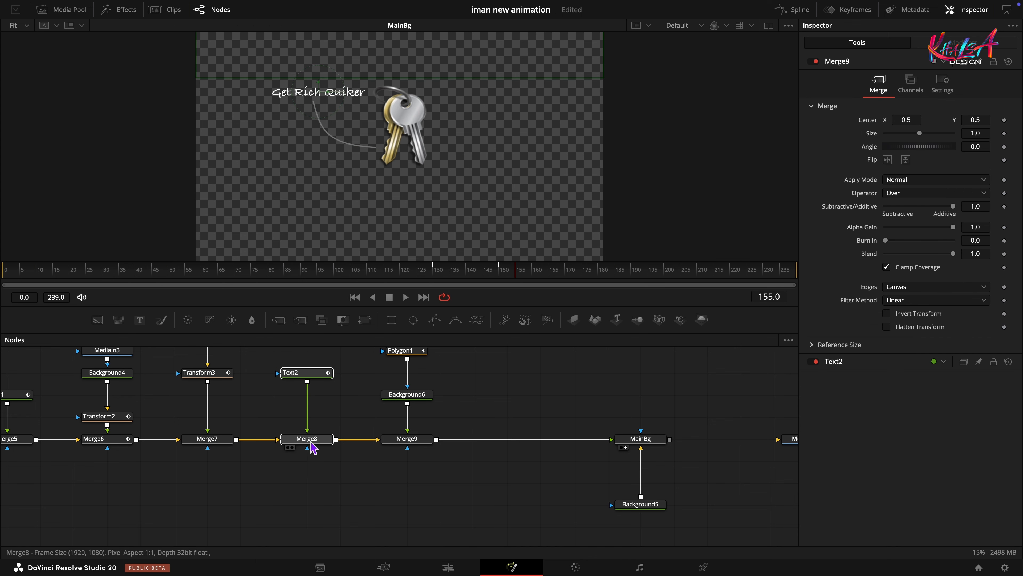
drag(498, 416, 361, 457)
key(ctrl+v)
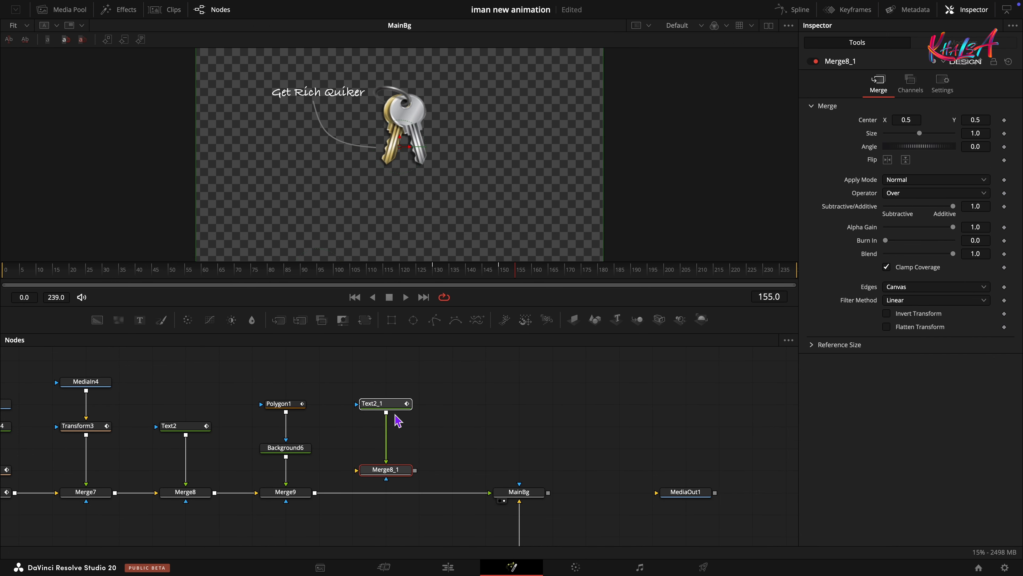
drag(325, 495, 490, 492)
drag(379, 403, 379, 425)
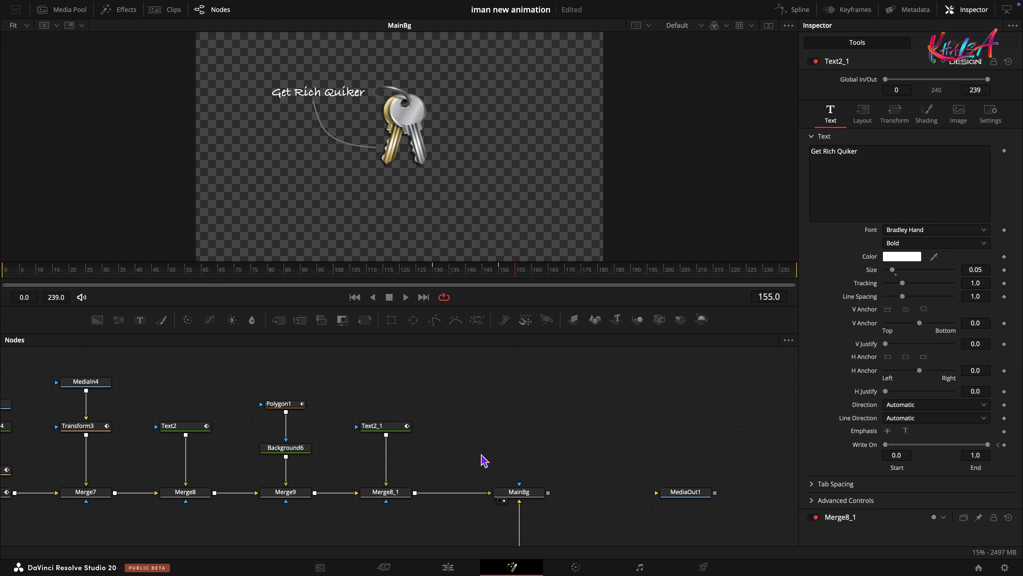
Step: Change the text of Text2_1 to "Get Rich Easier"
click(383, 425)
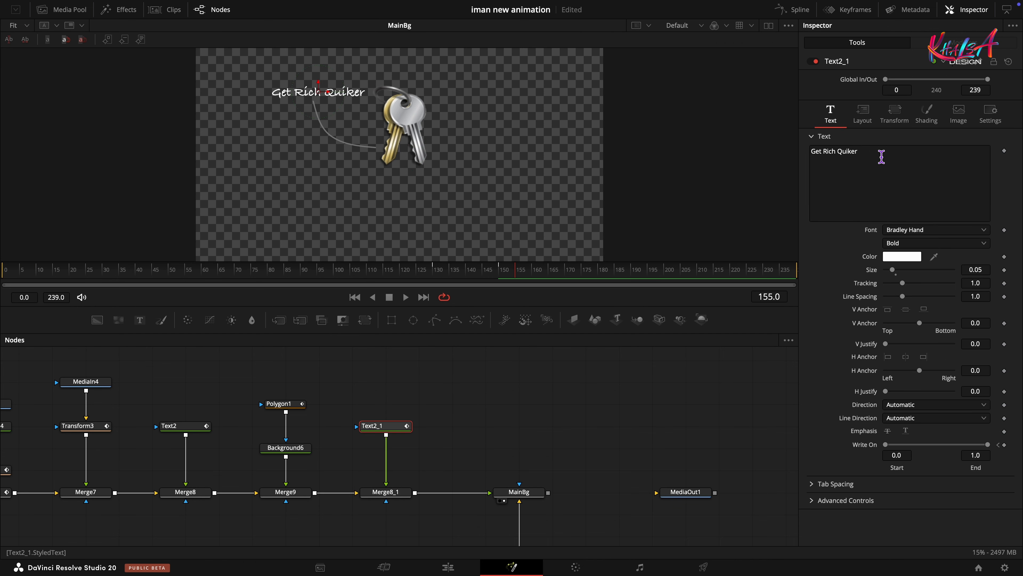
click(882, 157)
key(BackSpace)
key(BackSpace)
key(BackSpace)
key(BackSpace)
key(BackSpace)
key(BackSpace)
text(Eas)
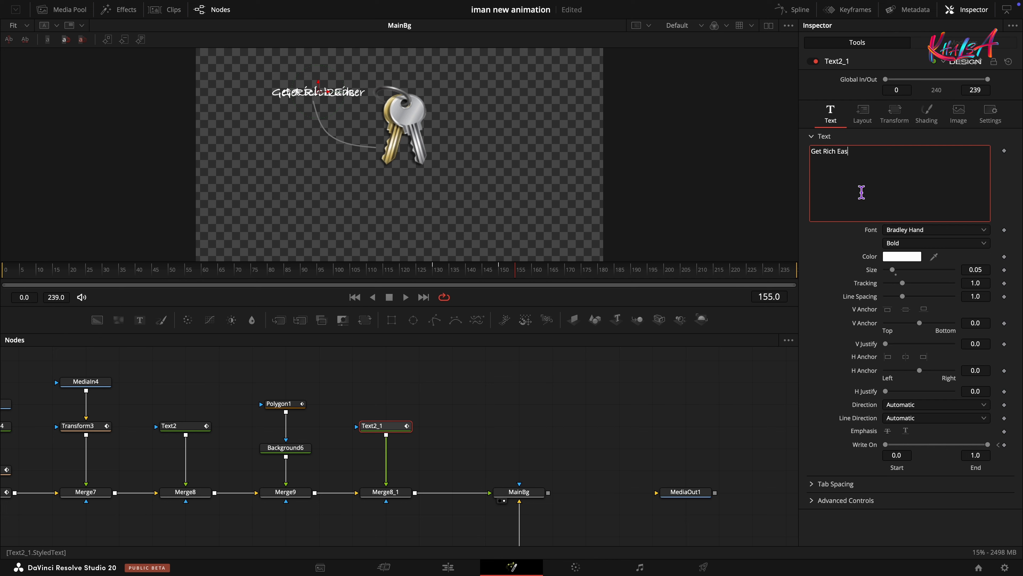
text(ier)
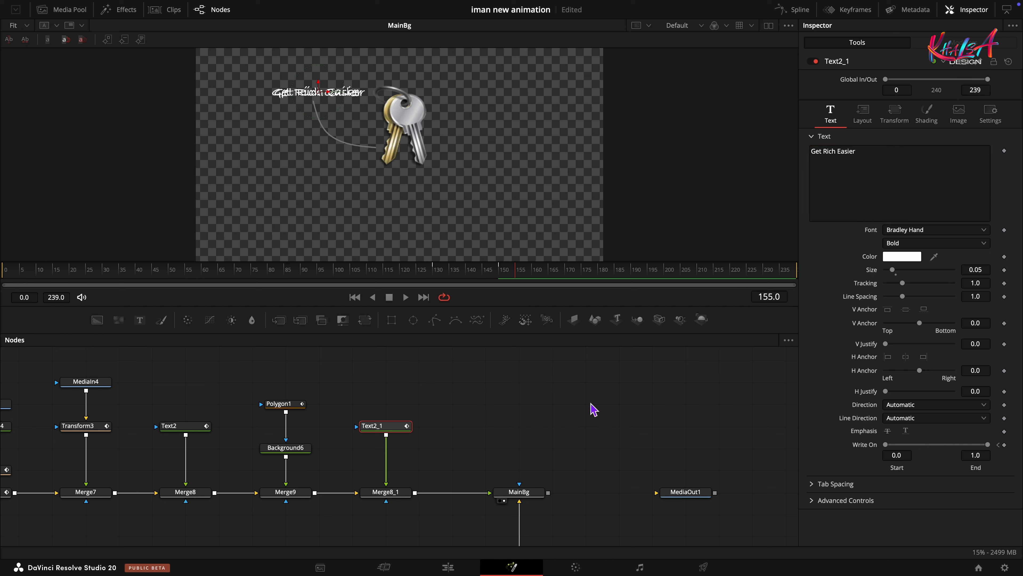
Step: Move the "Get Rich Easier" label to the other side of the keys by setting its layout Center X to 0.7
click(863, 114)
text(0.)
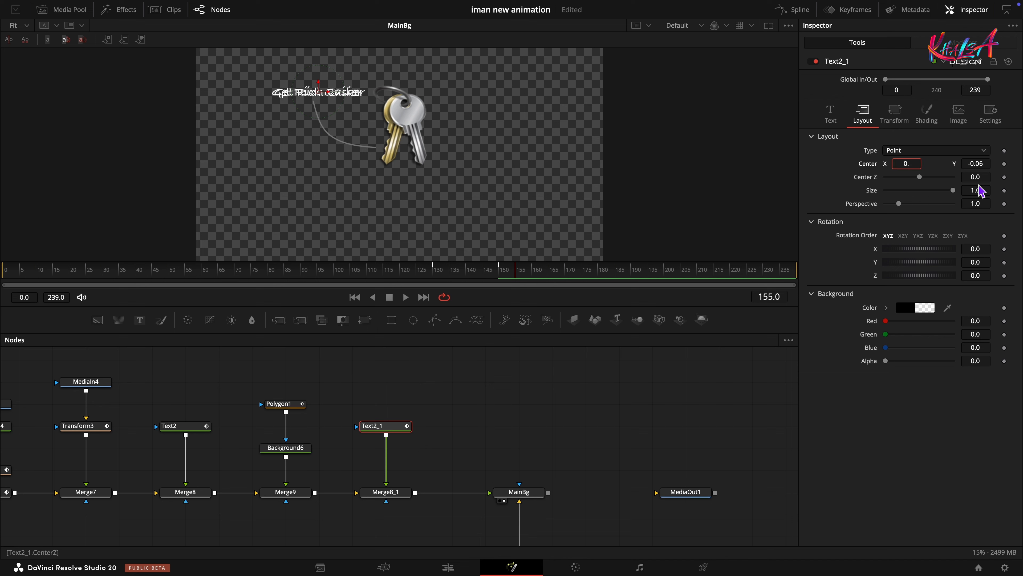
text(7)
key(Tab)
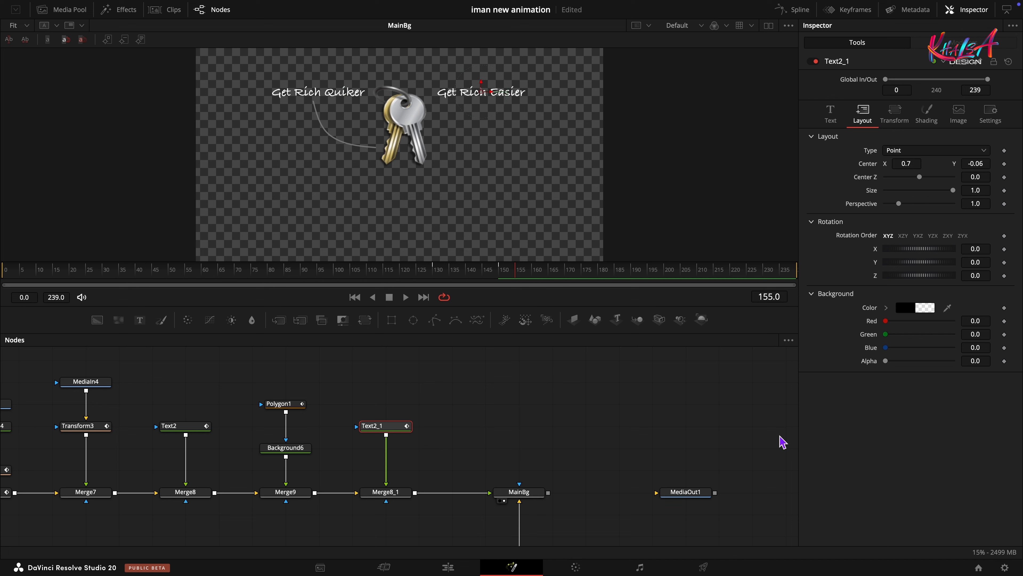
Step: Shift Text2_1's write-on keyframes in the Keyframes editor so they run from frame 160 to frame 180, and close the editor
click(869, 12)
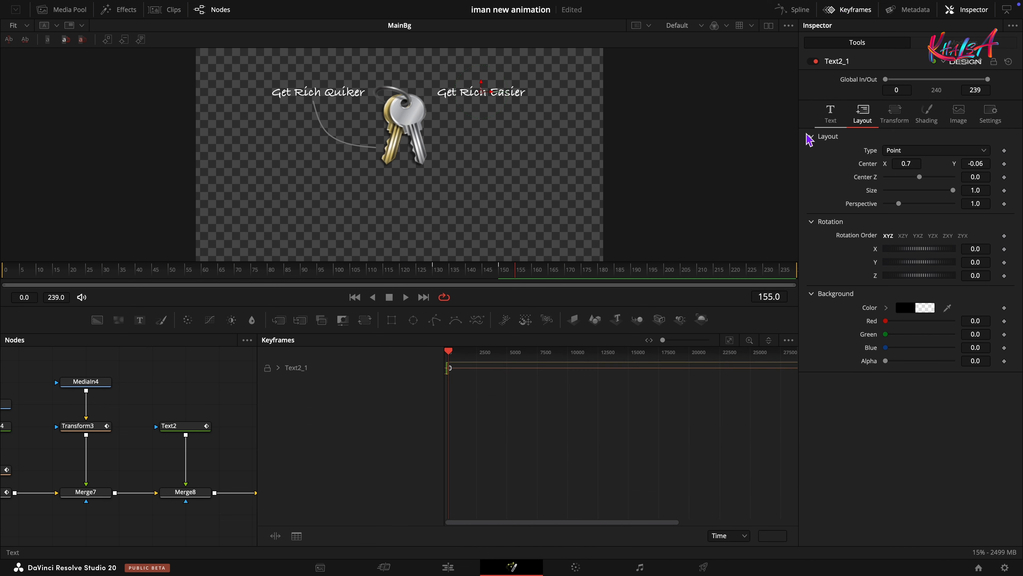
click(734, 341)
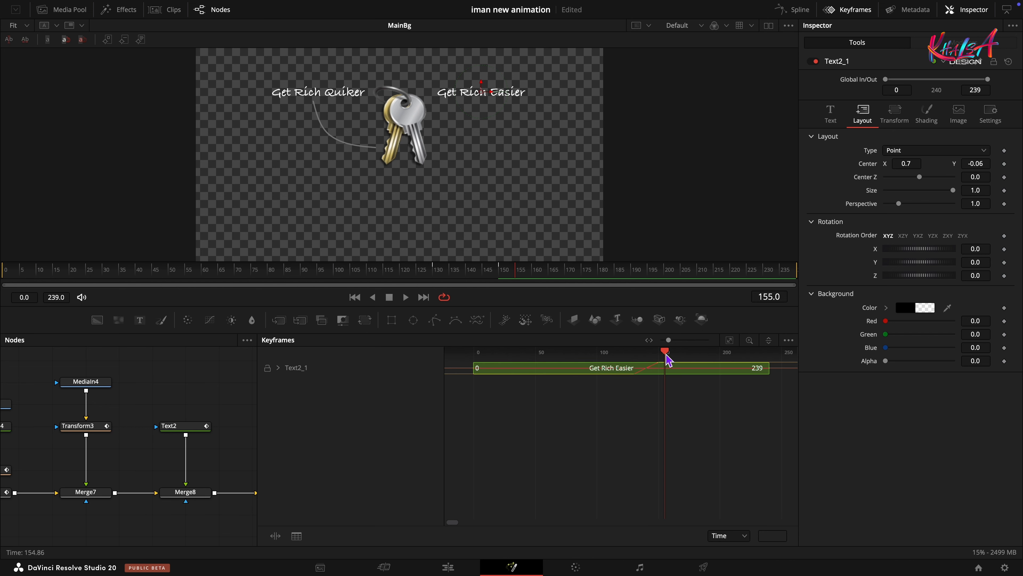
drag(667, 358, 674, 367)
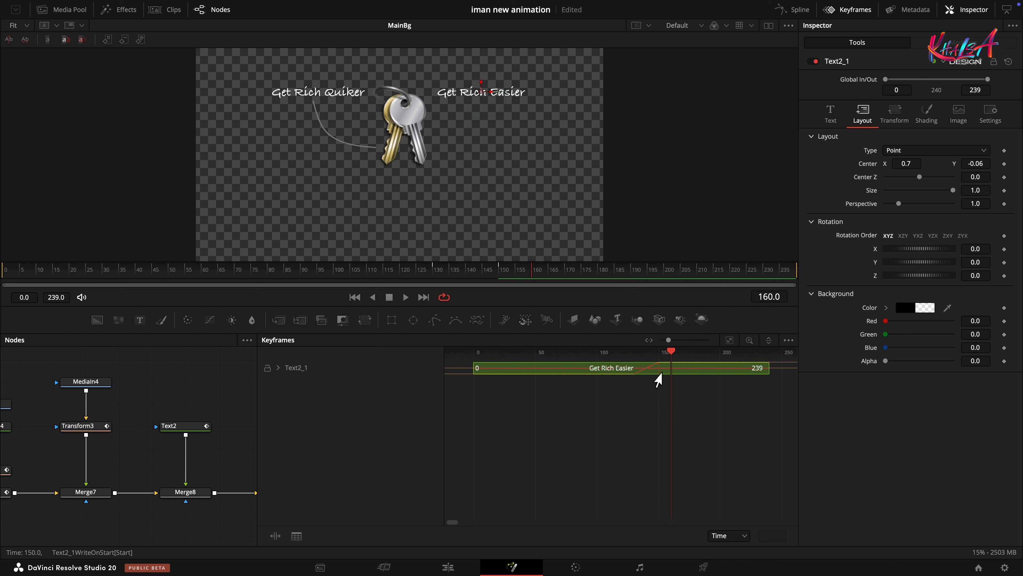
drag(655, 373, 696, 369)
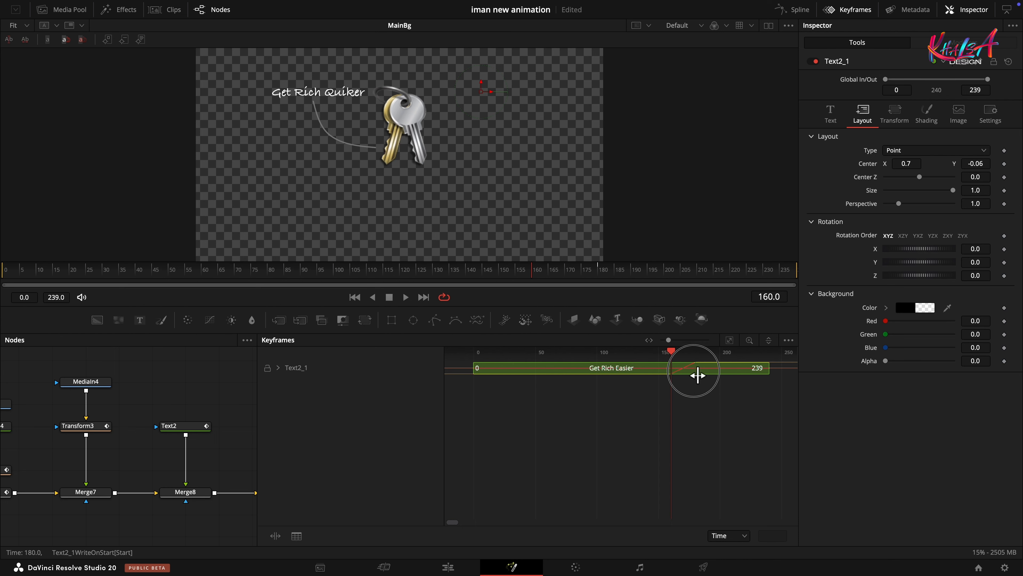
click(850, 12)
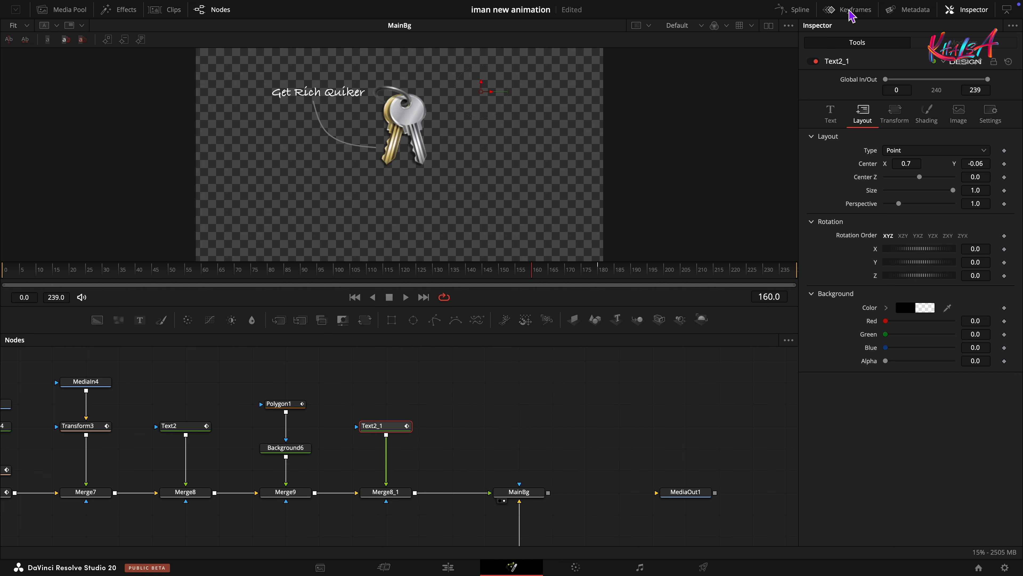
Step: Scrub to frame 179, connect a new Polygon node into Polygon1, and remove its automatic shape animation
drag(541, 274, 598, 283)
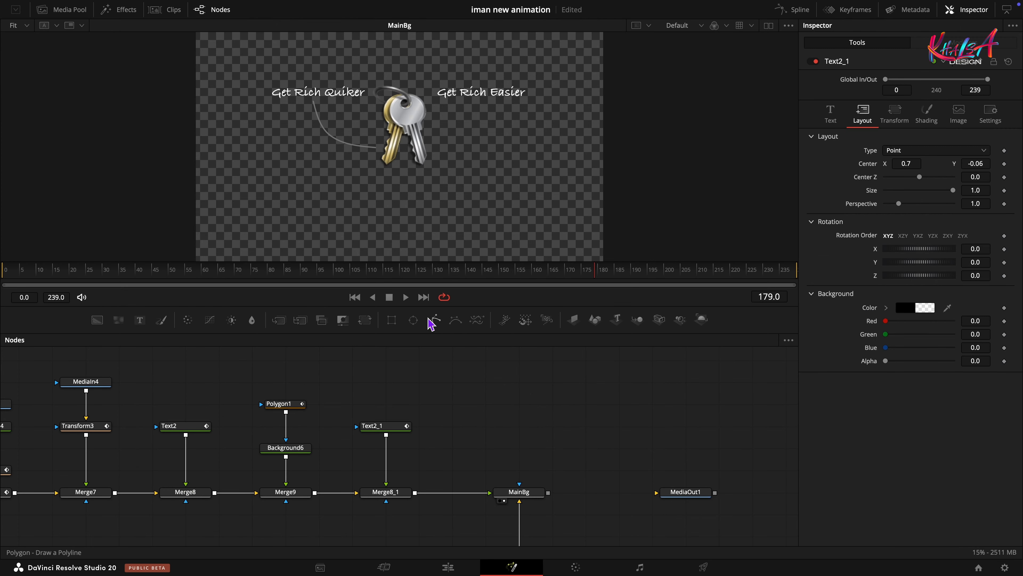
drag(431, 324, 282, 399)
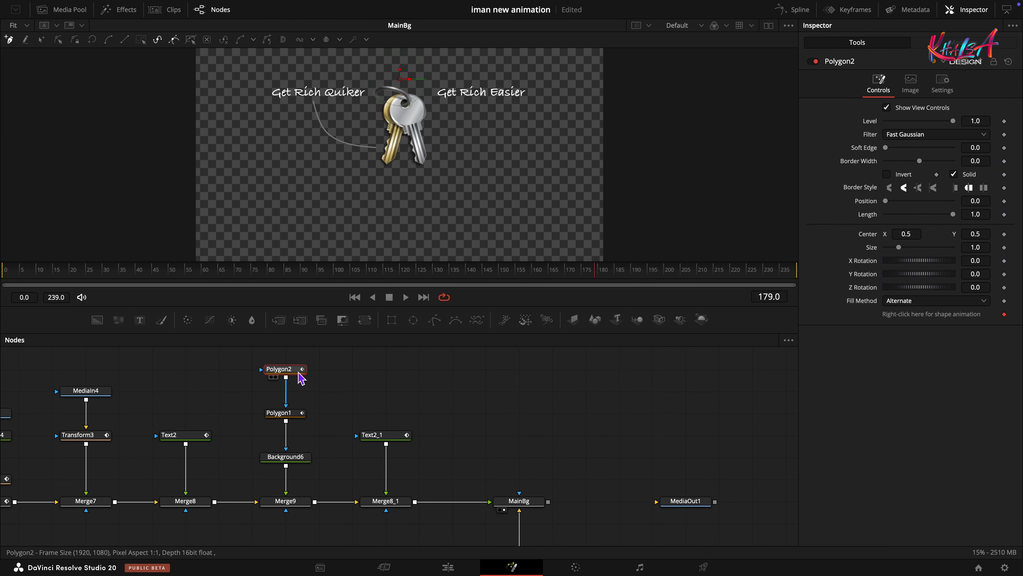
right_click(923, 314)
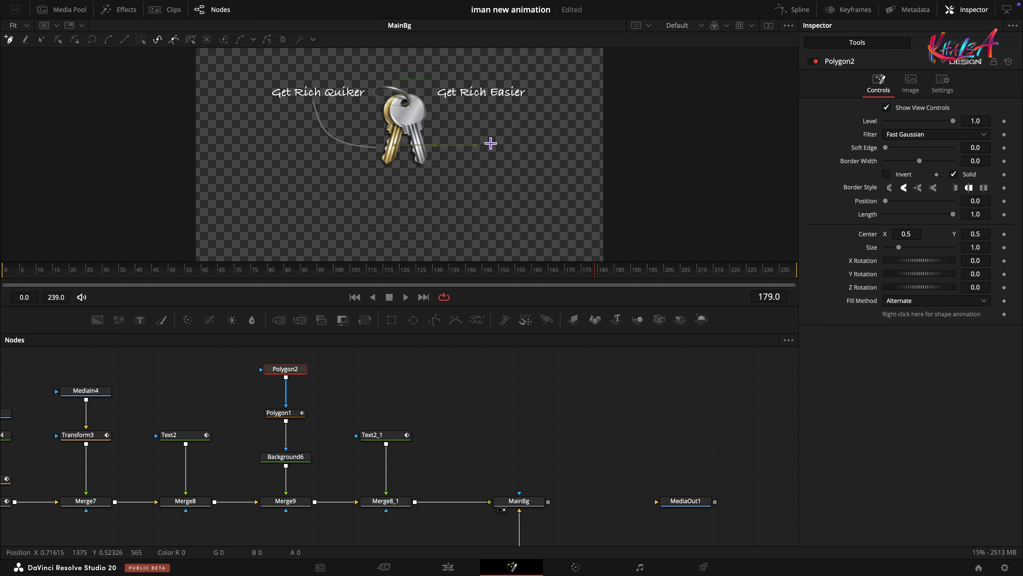
Step: Draw an open path with Polygon2 from the silver key up to "Get Rich Easier" and smooth its points into a curve
click(488, 141)
drag(488, 141, 482, 140)
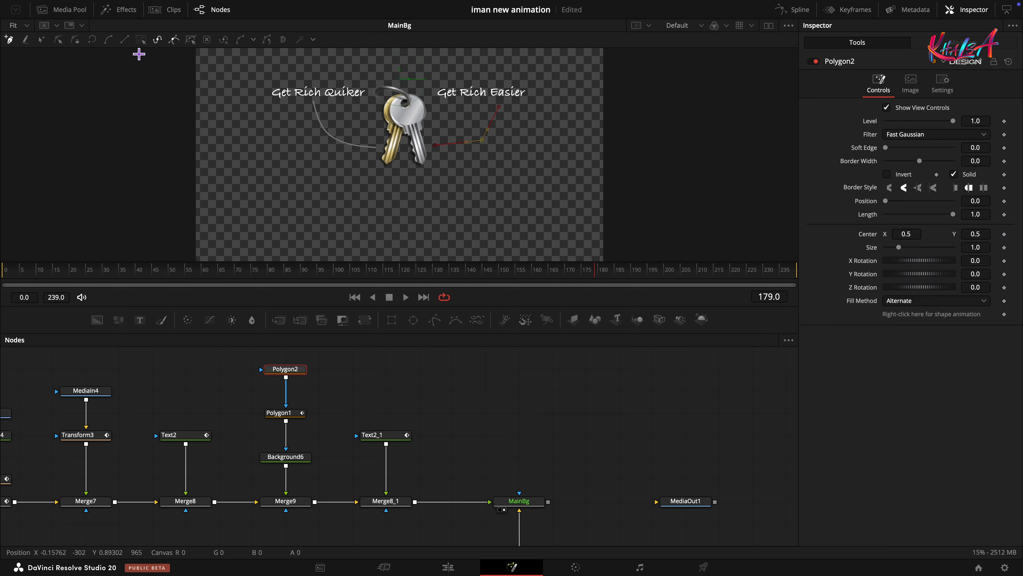
click(41, 43)
click(139, 44)
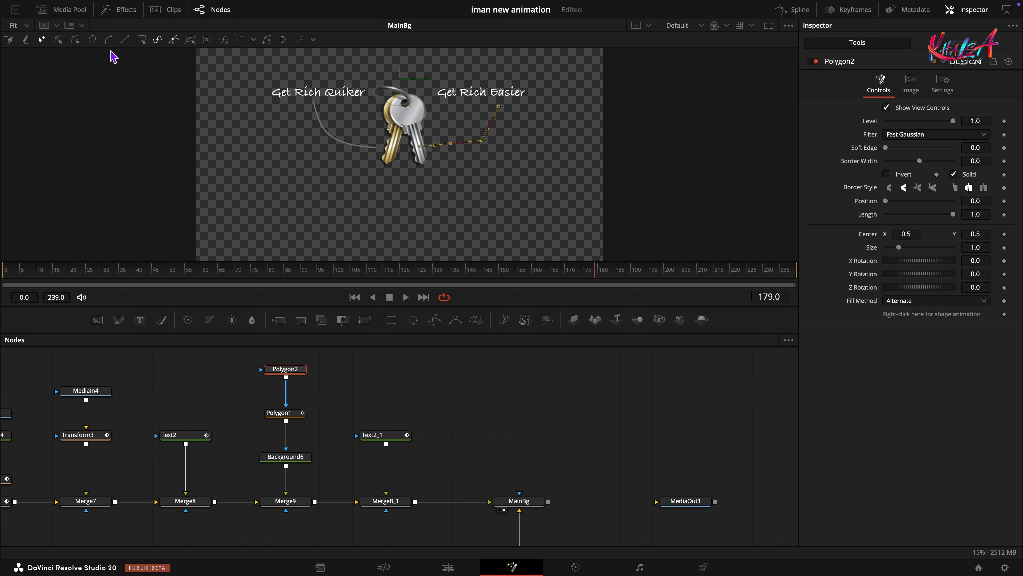
click(112, 40)
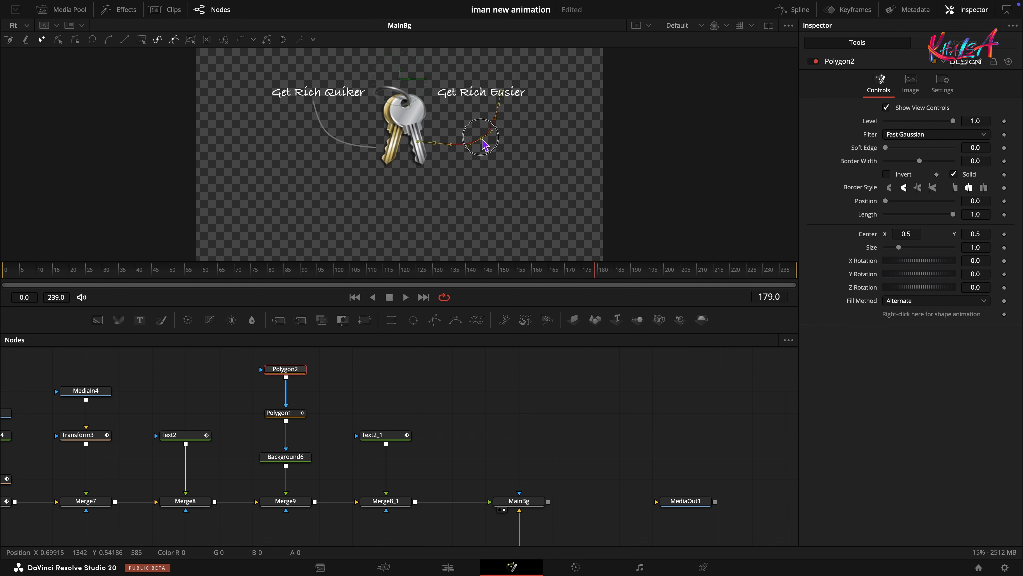
click(540, 207)
click(437, 147)
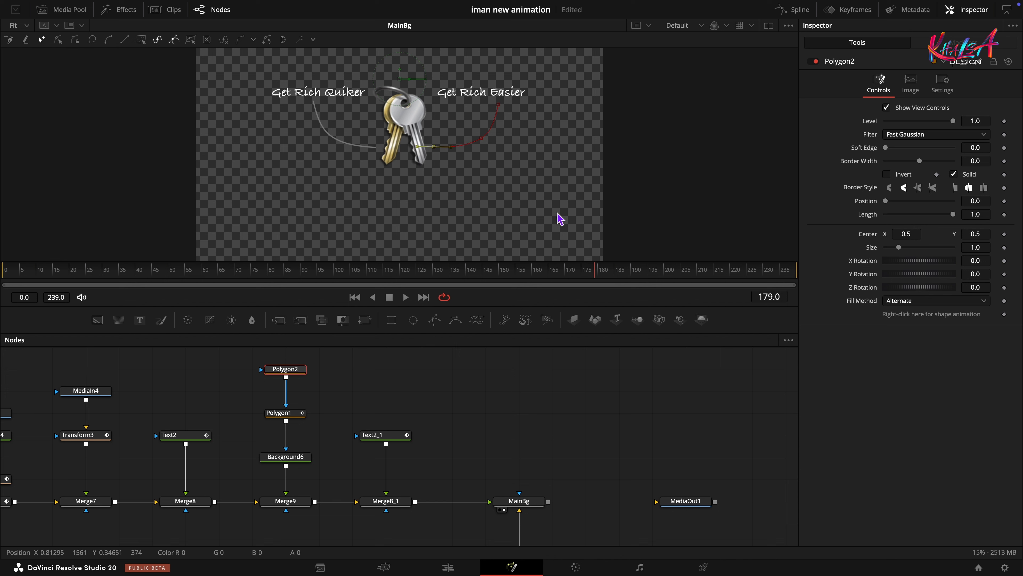
Step: Set Polygon2's Border Width to 0.003
click(985, 161)
text(0)
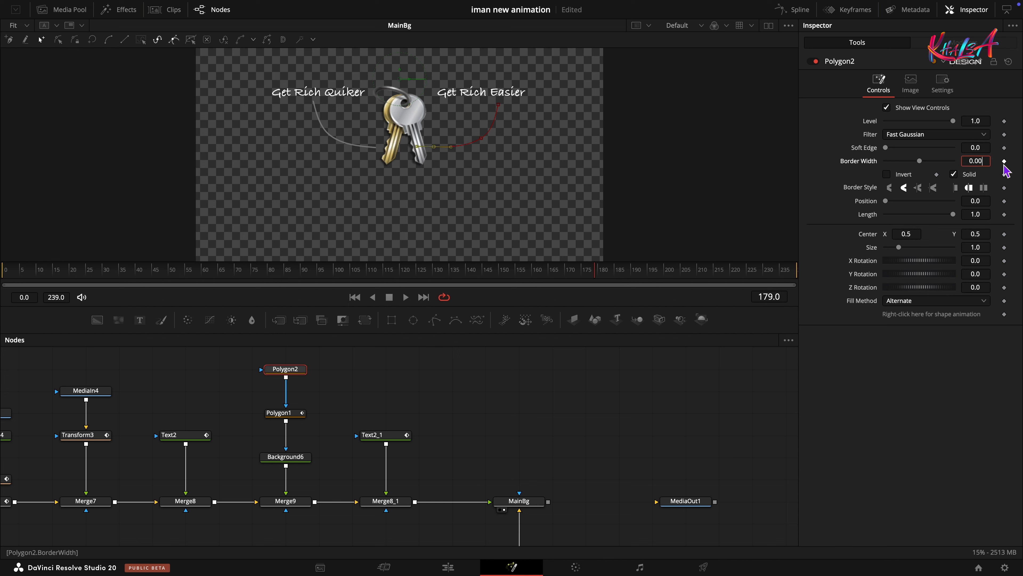
text(3)
key(Return)
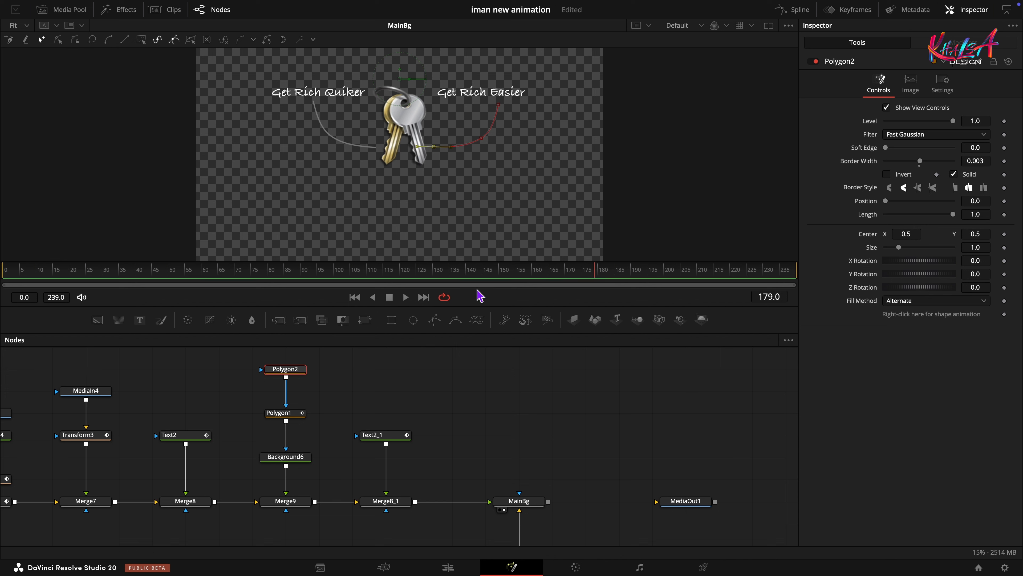
Step: Keyframe Polygon2's Length from 0.0 on frame 160 to 1.0 on frame 180, and Level from 0.0 on frame 159 to 1.0 on frame 160
drag(598, 271, 532, 271)
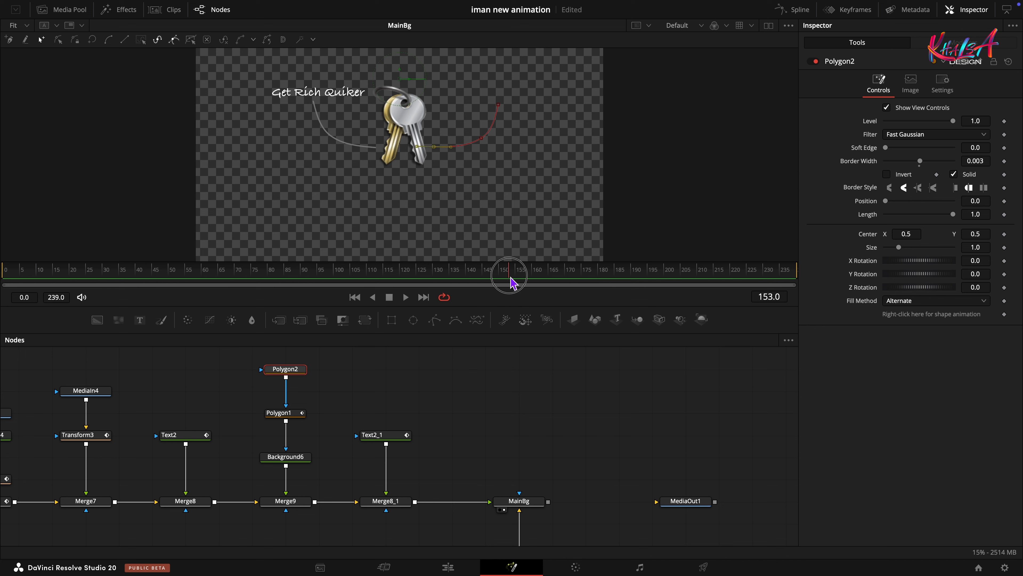
click(1004, 214)
click(1004, 120)
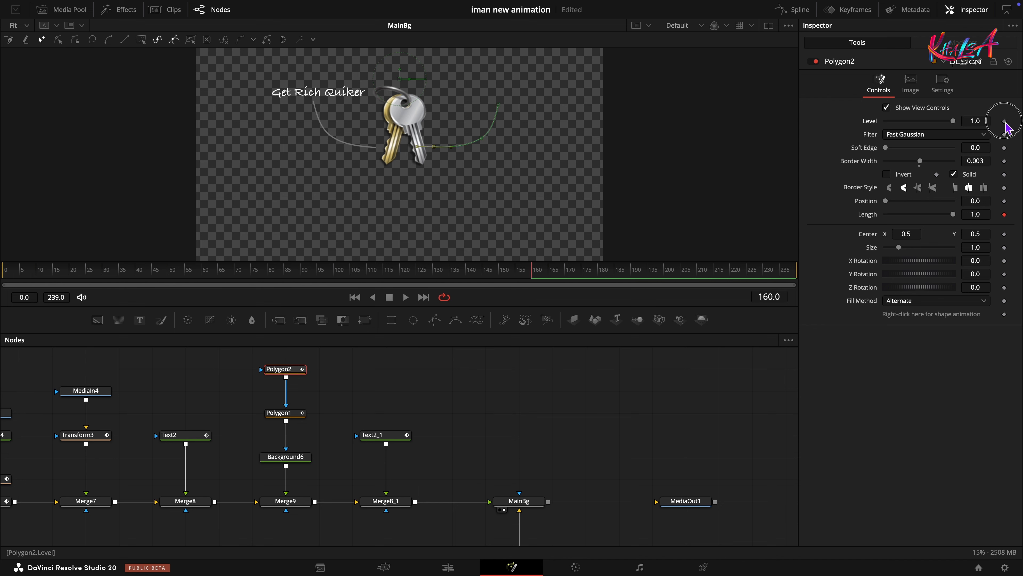
drag(953, 214, 999, 218)
click(598, 271)
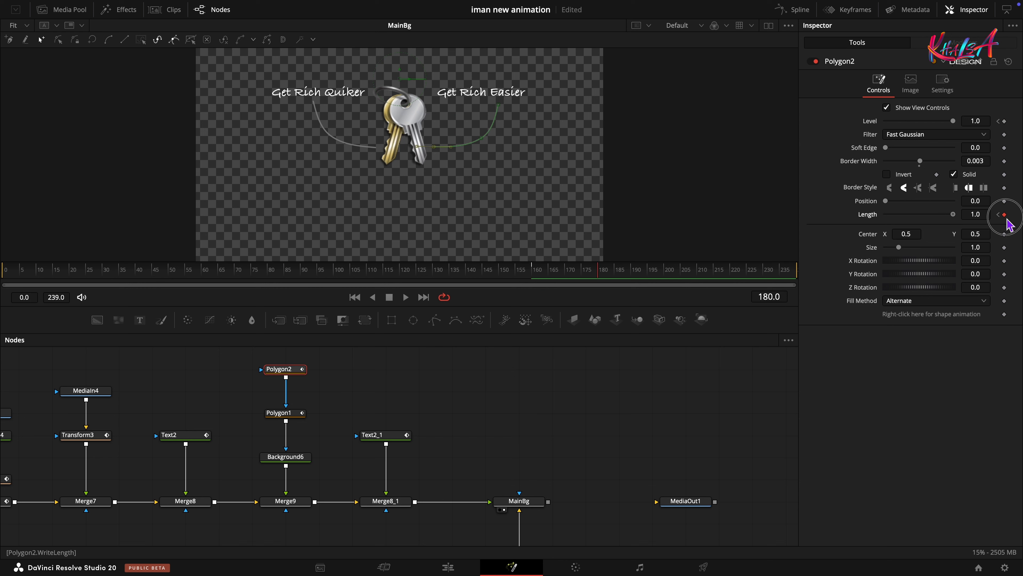
click(535, 276)
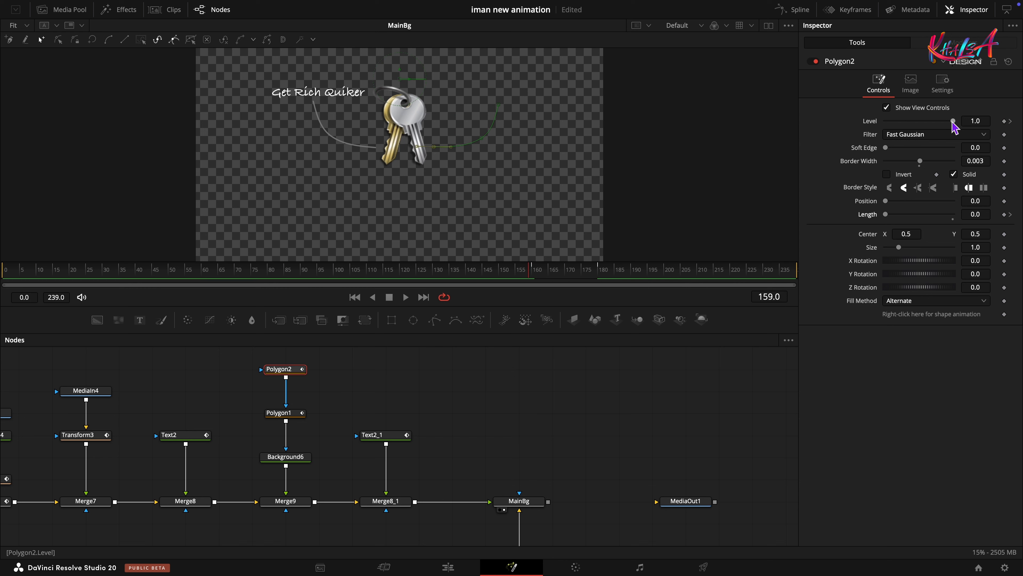
key(space)
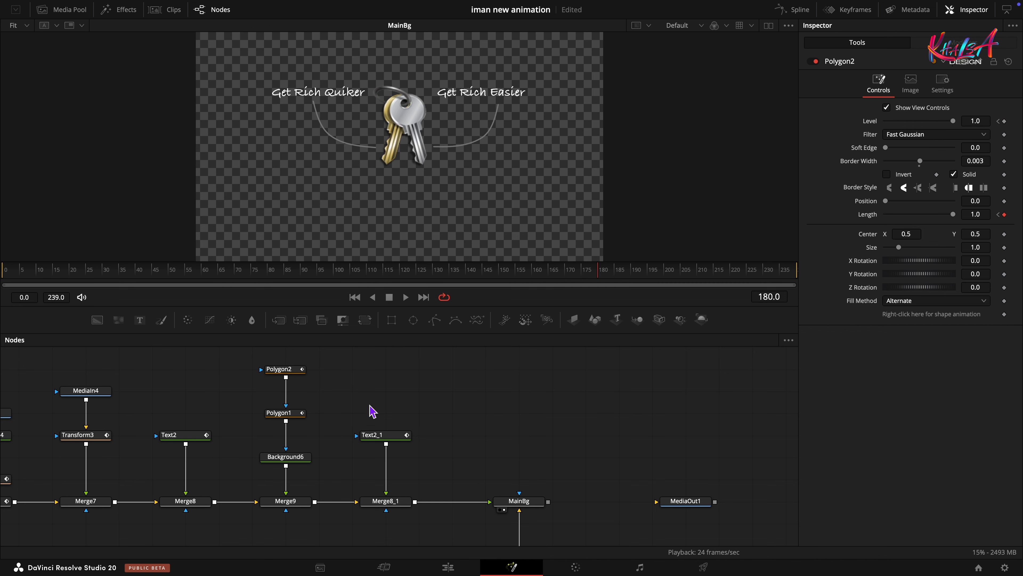
Step: Isolate Polygon2's Length curve in the Spline editor, fit it to the view, smooth it, and set ease in and ease out to 50
click(792, 9)
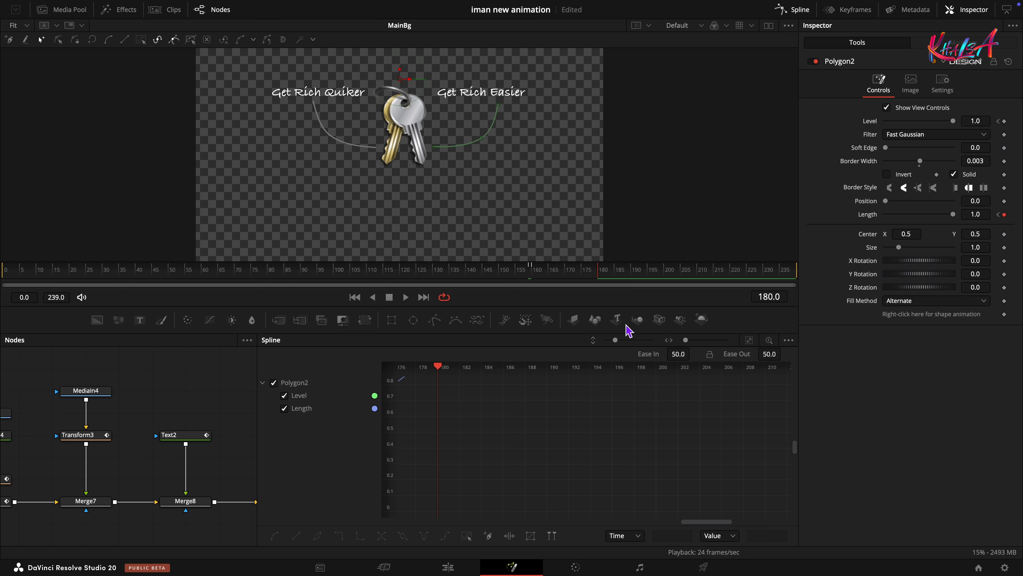
click(285, 395)
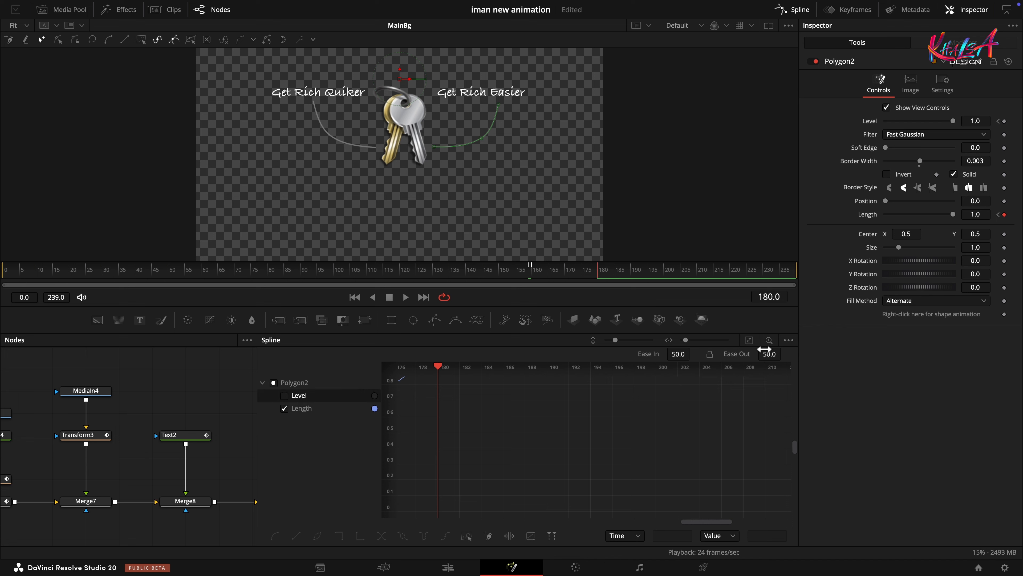
click(749, 341)
click(465, 536)
click(273, 536)
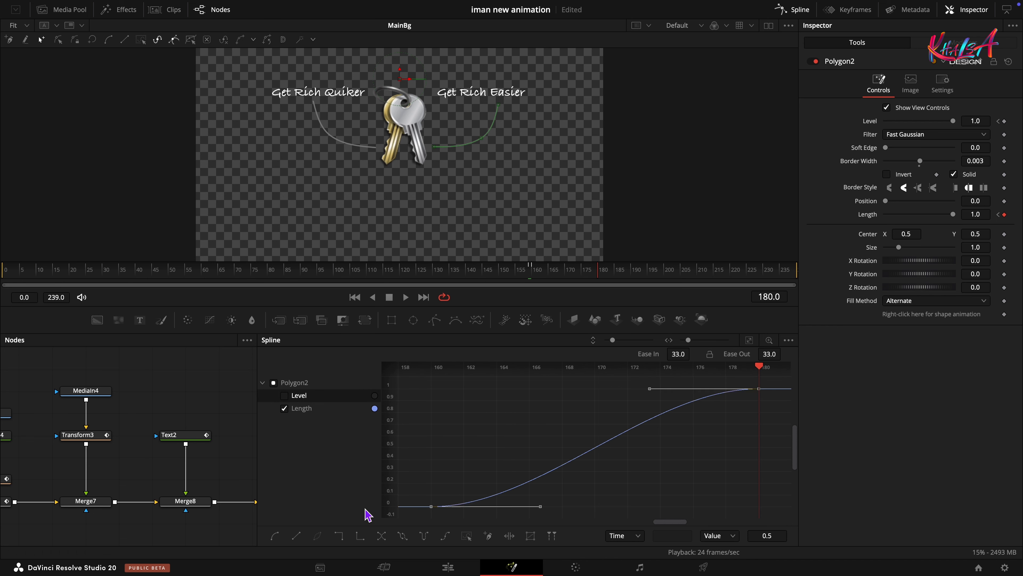
drag(685, 357, 854, 367)
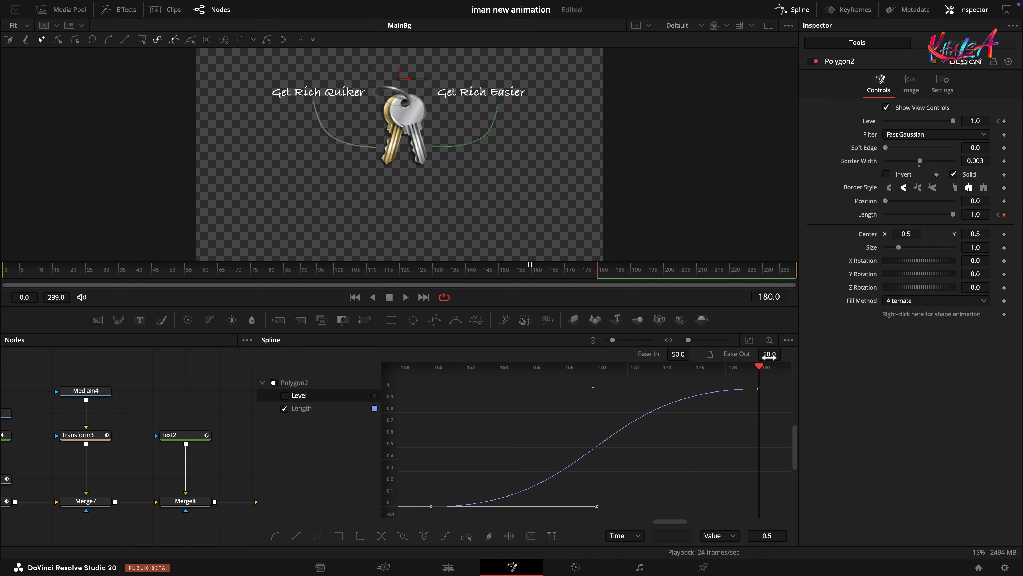
Step: Close the Spline editor and play the animation from before the labels write on to preview both connecting lines
click(792, 10)
click(373, 264)
key(space)
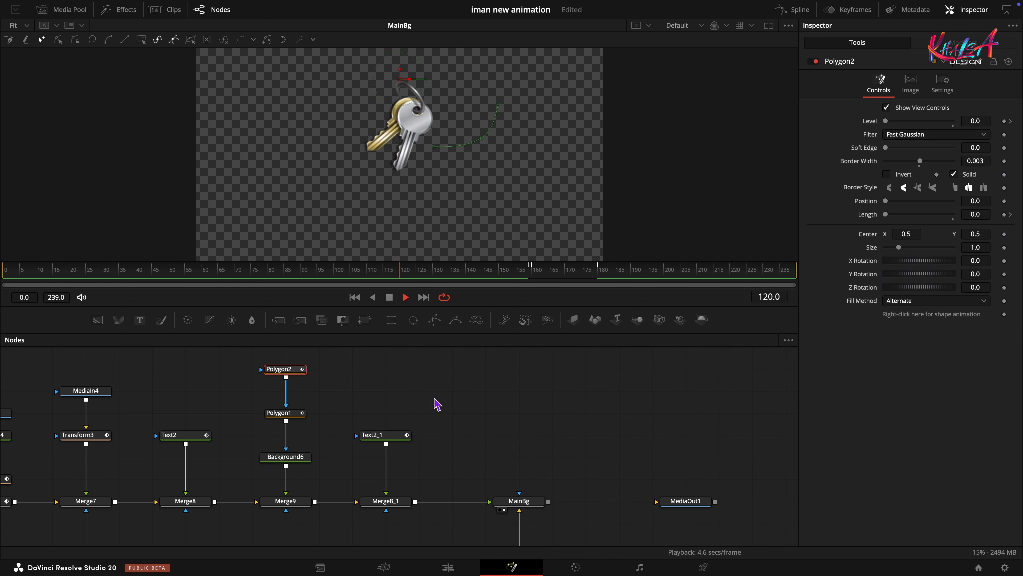
Step: Stop playback, add a Background node below the merge chain, and turn off Auto Resolution for a 1920 × 1920 image size
key(space)
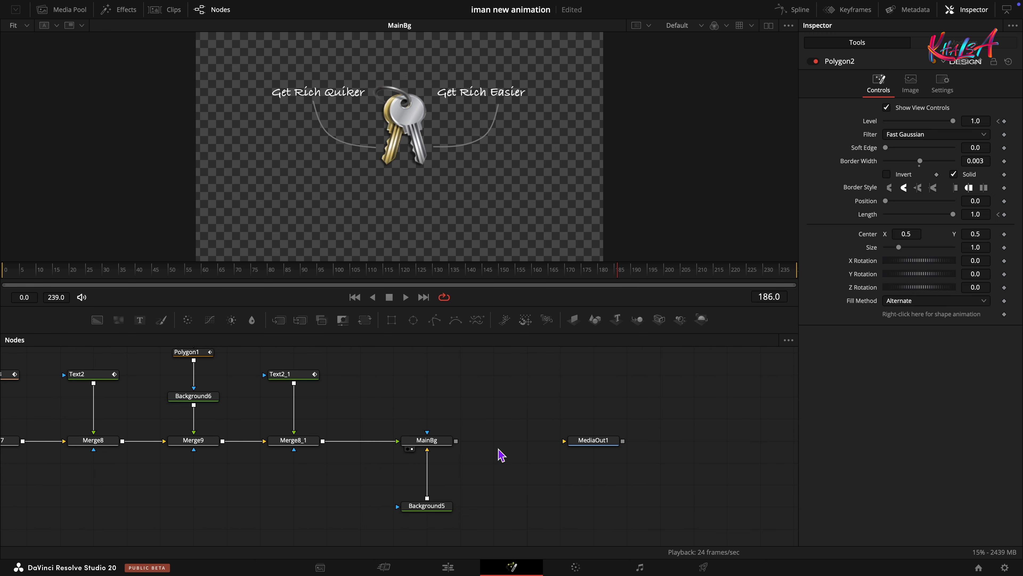
click(440, 444)
scroll(474, 504, down, 5)
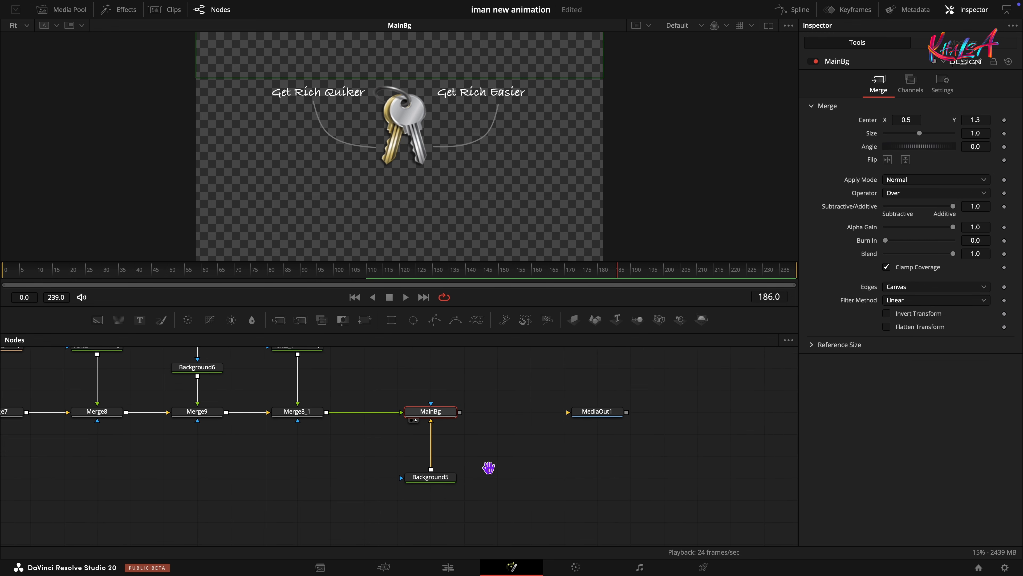
scroll(504, 447, left, 3)
drag(97, 320, 333, 484)
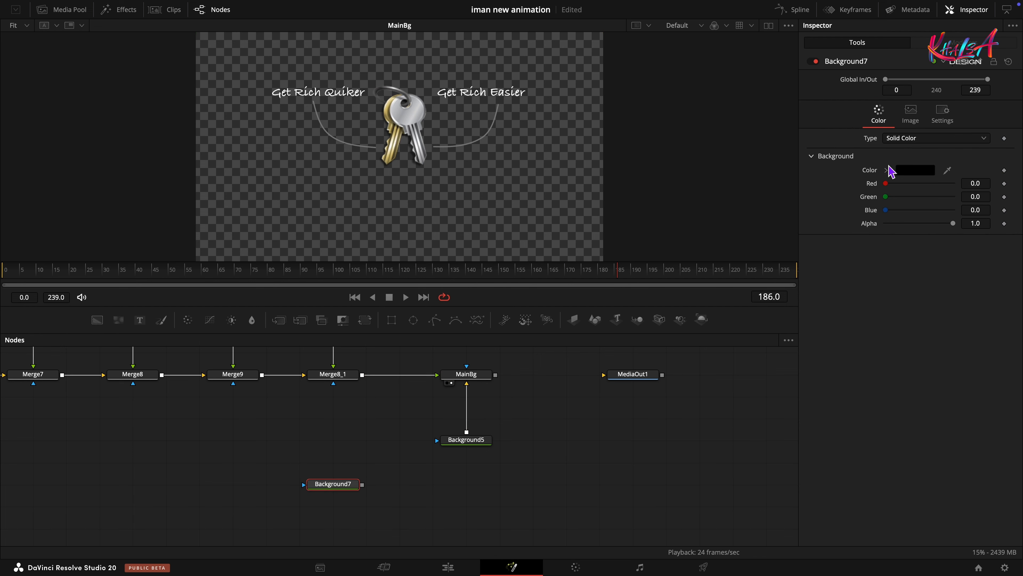
click(911, 114)
click(886, 210)
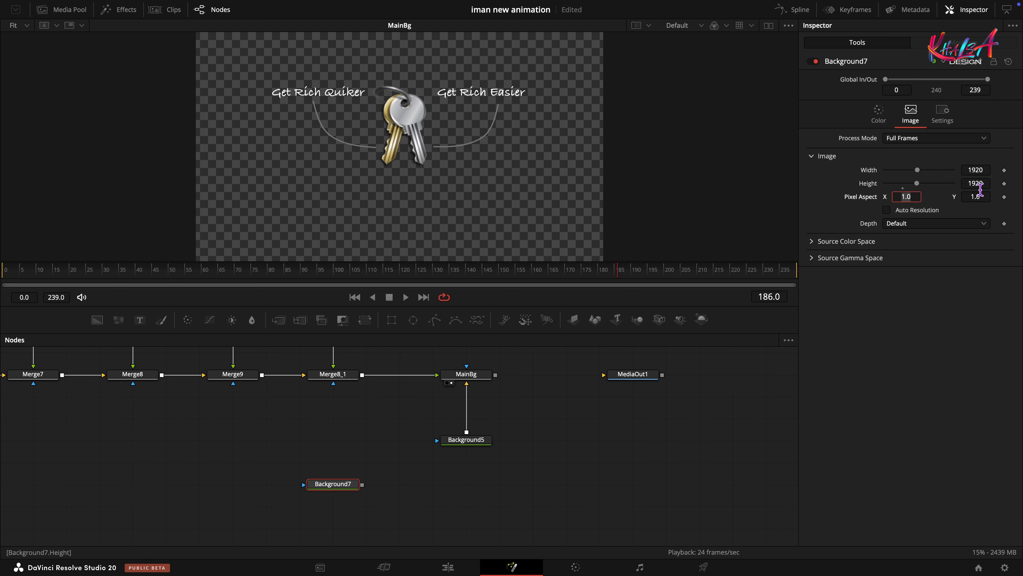
Step: Set Background7's color to Red 0.23, Green 0.19 and Blue 0.16
click(879, 121)
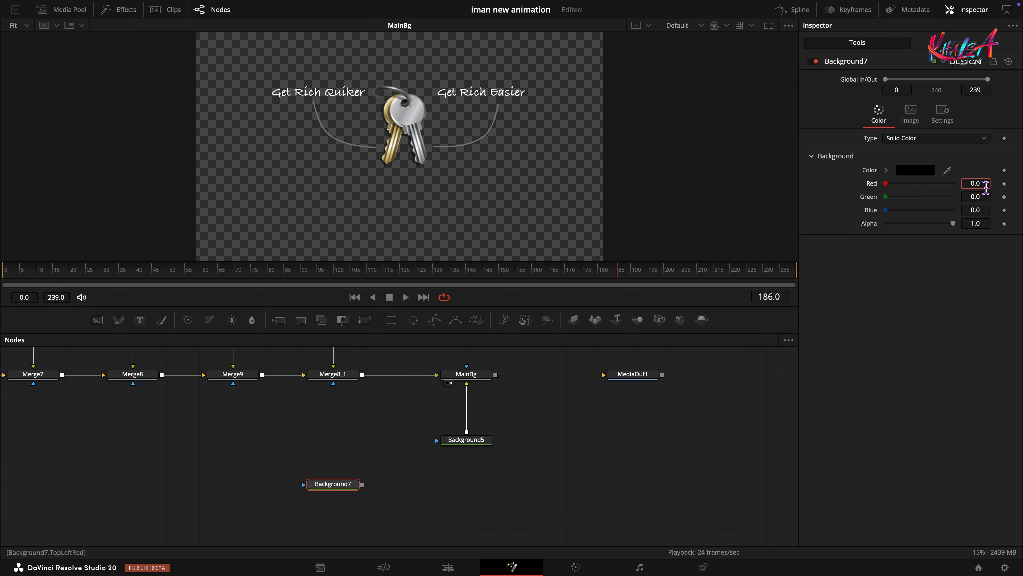
click(985, 186)
text(0.23)
key(Tab)
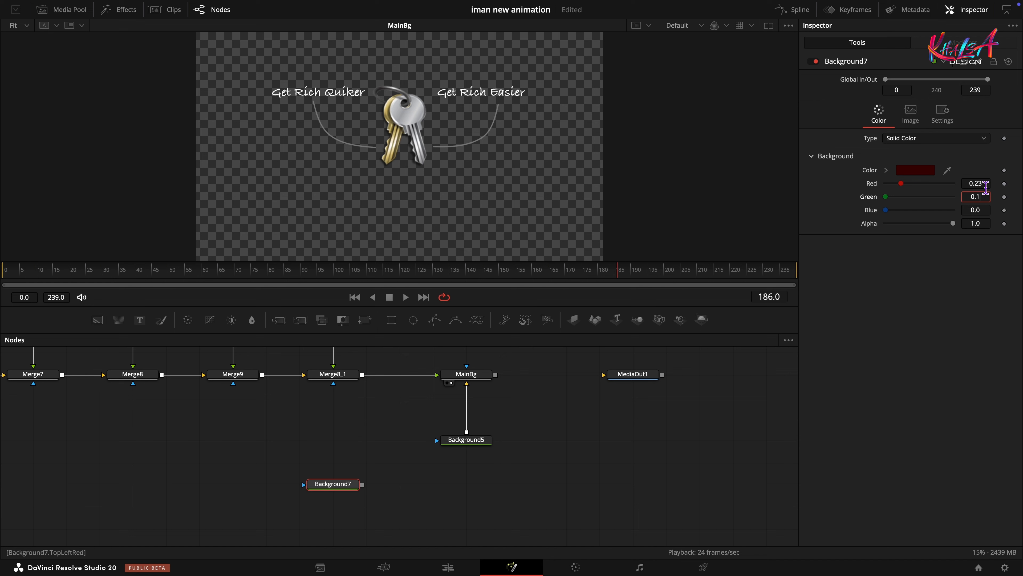
key(Tab)
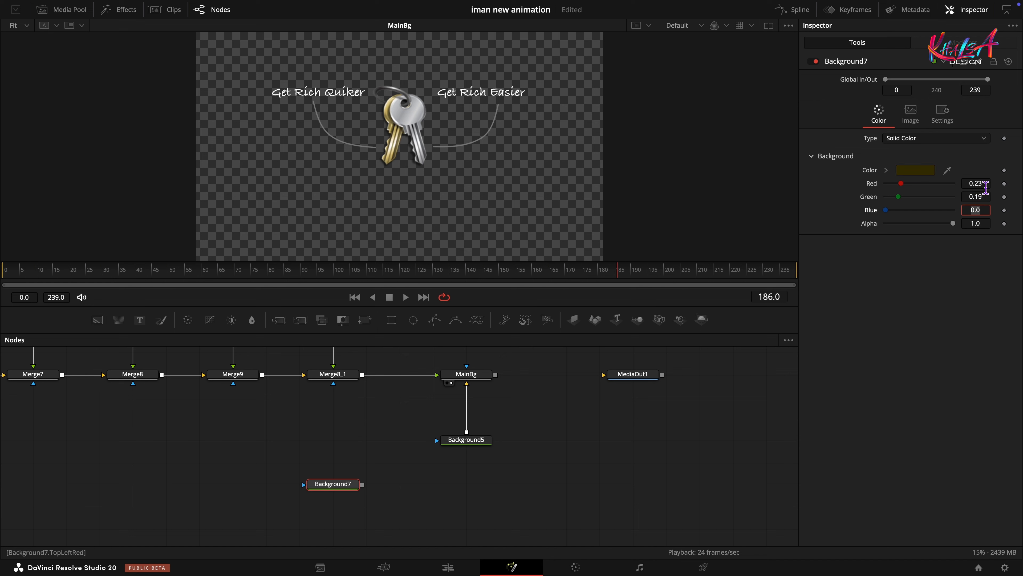
text(0.16)
key(Tab)
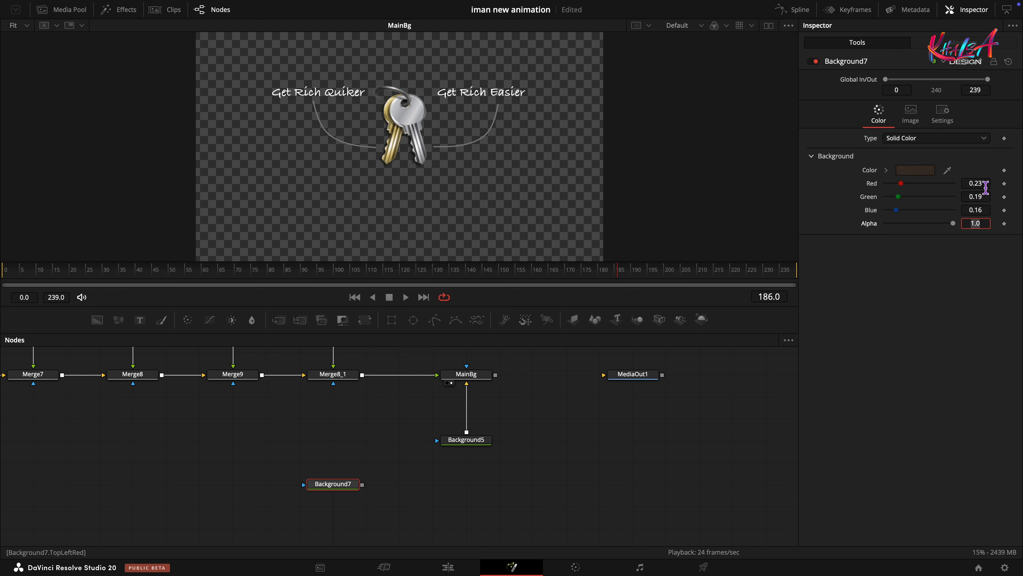
click(879, 358)
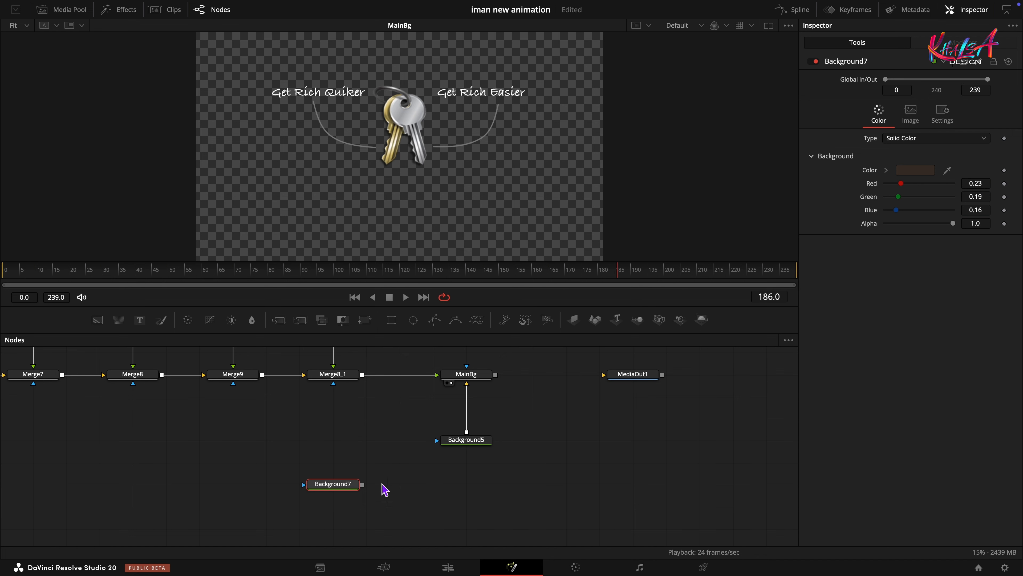
Step: View Background7, mask it with an Ellipse, link the ellipse's Width to its Height by expression, and set Height to 0.22
click(314, 492)
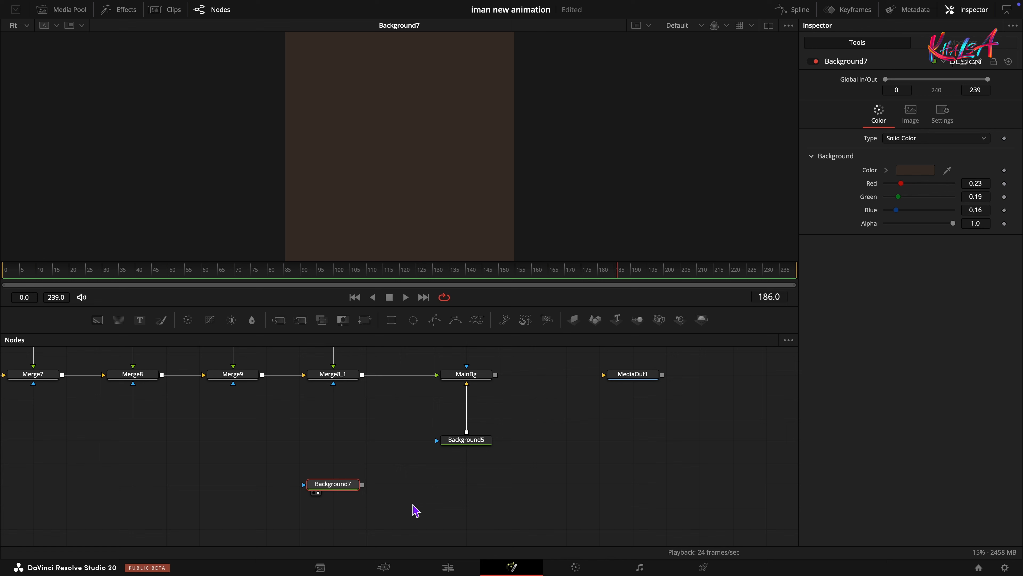
drag(413, 319, 352, 490)
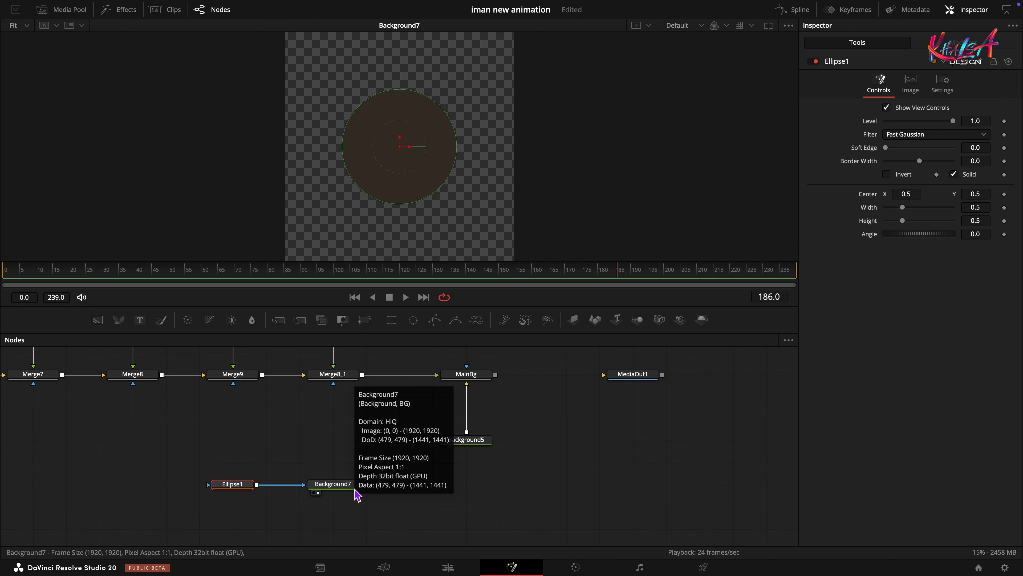
right_click(876, 207)
click(906, 340)
drag(888, 221, 975, 234)
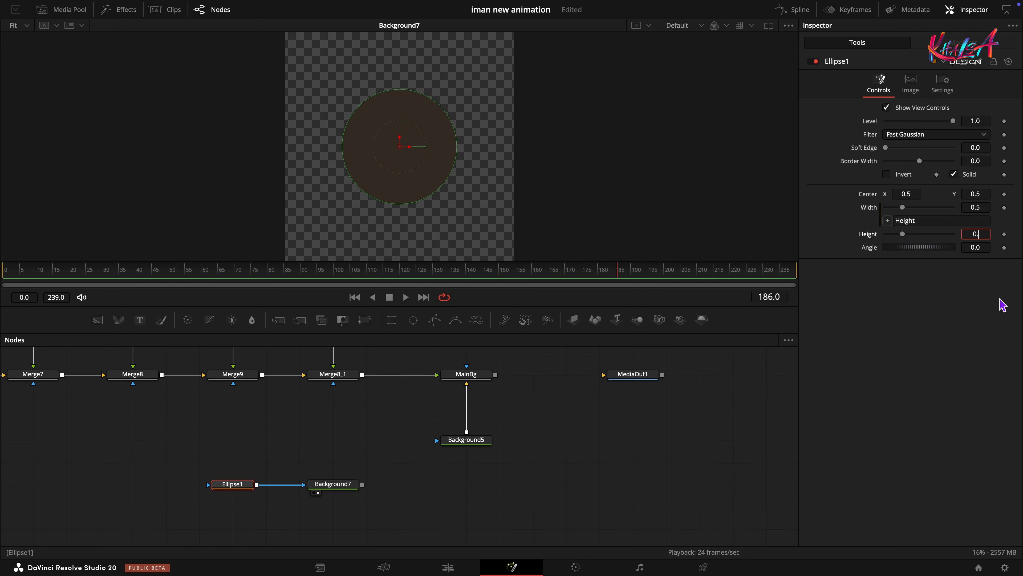
key(Tab)
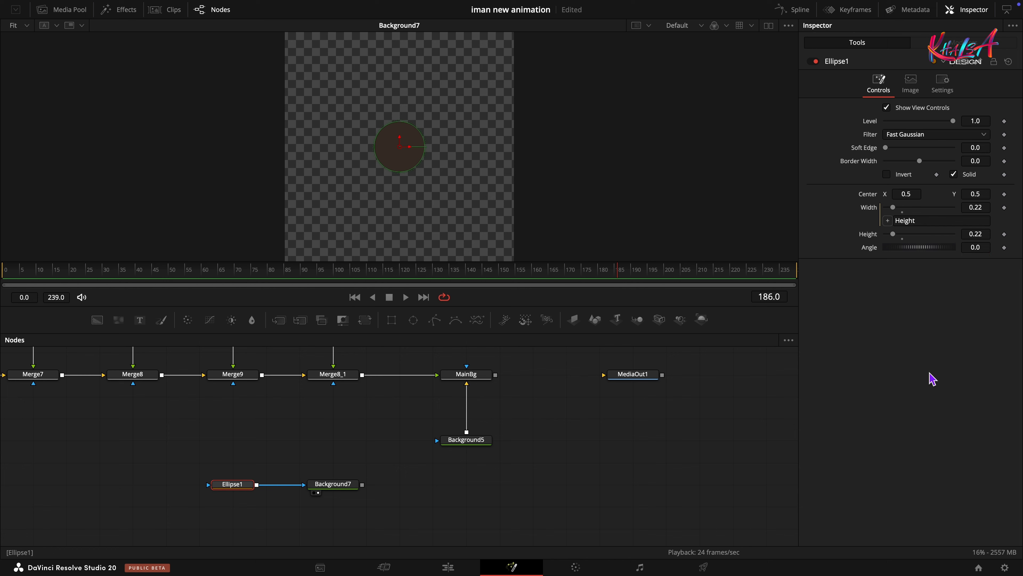
Step: Add a Transform node after Background7, set Edges to Wrap and Size to 0.006, and show it in the viewer
click(341, 485)
click(367, 321)
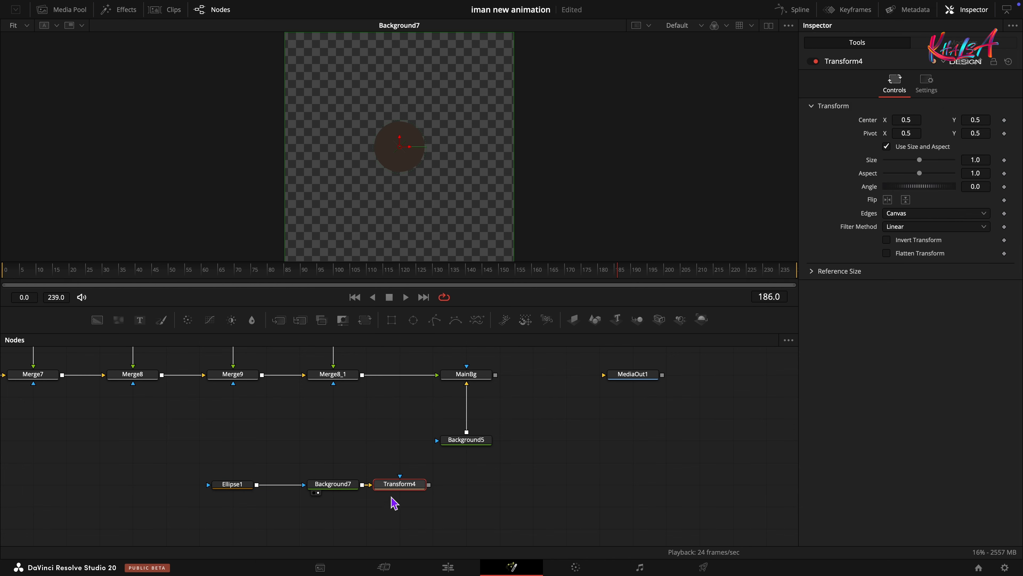
click(924, 216)
click(927, 244)
drag(919, 160, 892, 166)
click(414, 493)
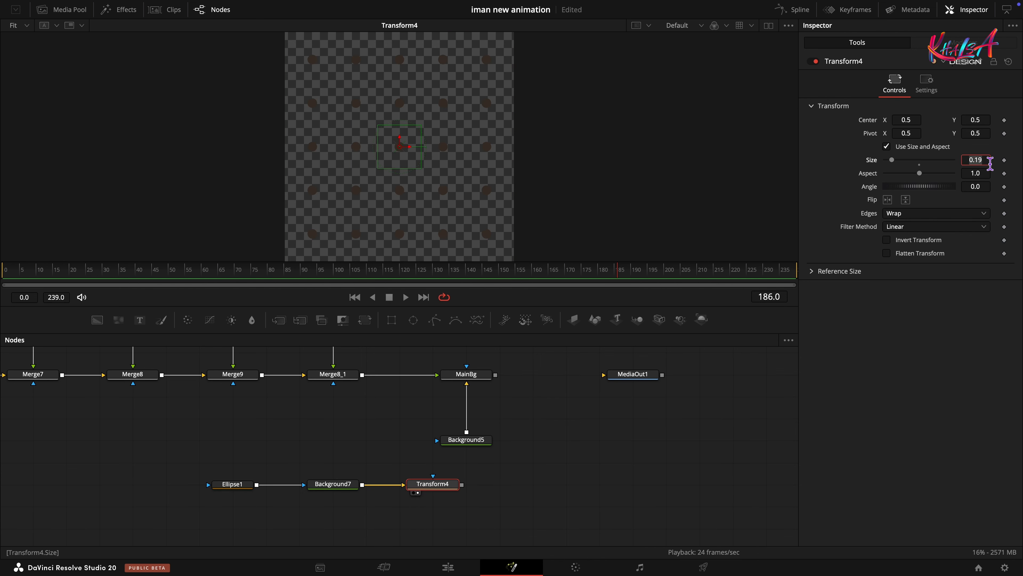
key(Tab)
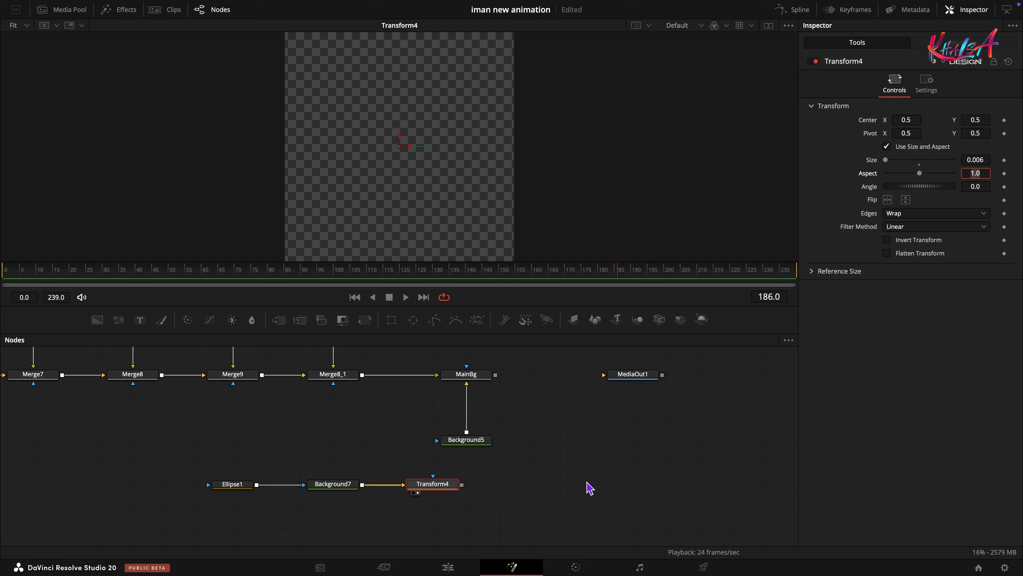
Step: Merge Transform4 over a new Background node, and show the merge in the viewer
drag(568, 493, 542, 458)
drag(208, 425, 431, 515)
drag(406, 450, 371, 448)
click(445, 459)
drag(280, 321, 459, 458)
drag(104, 327, 441, 459)
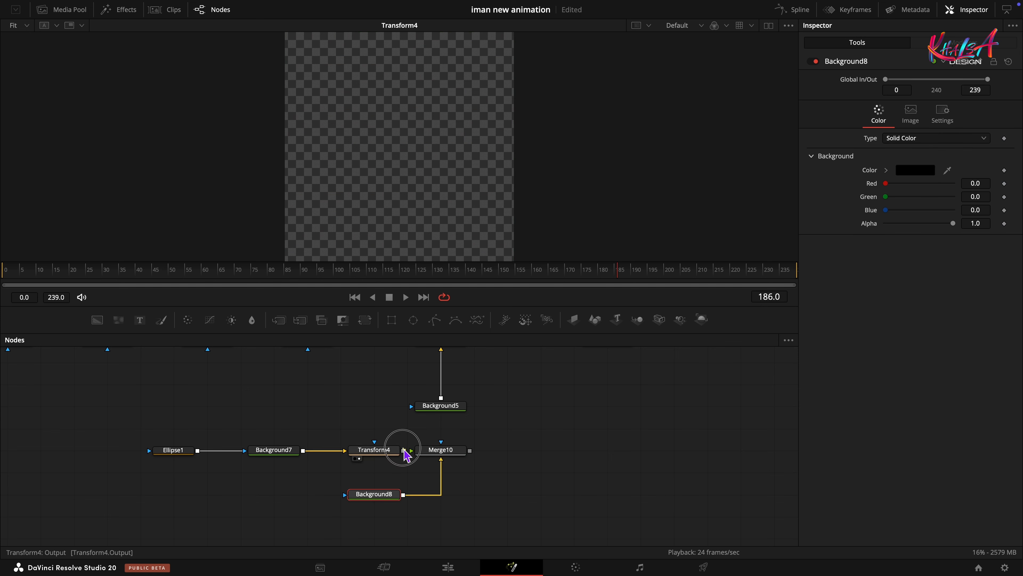
click(422, 459)
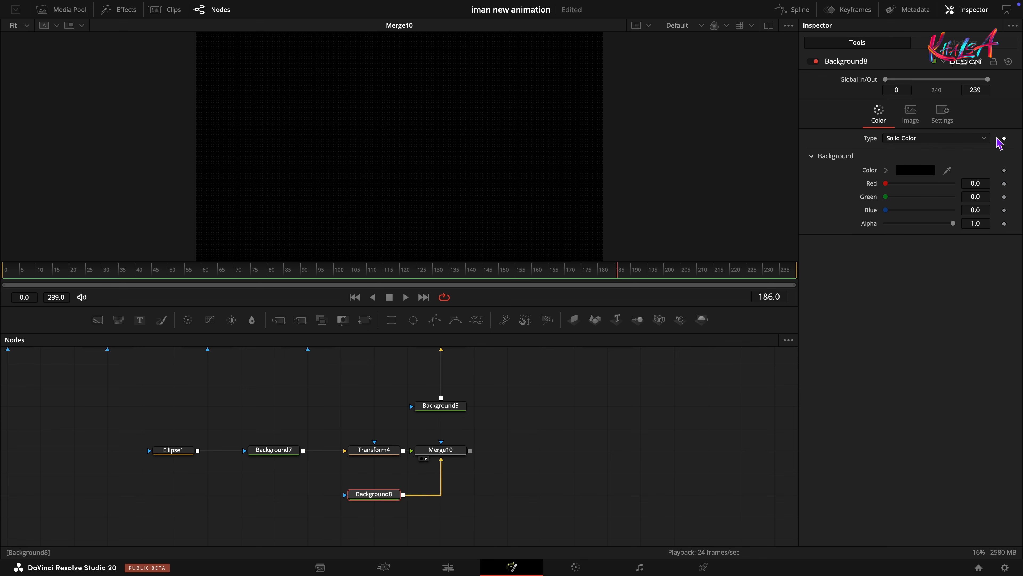
Step: Make Background8 a radial gradient starting at X 0.0, Y 1.0 and ending at X 0.5, Y 0.5
click(907, 139)
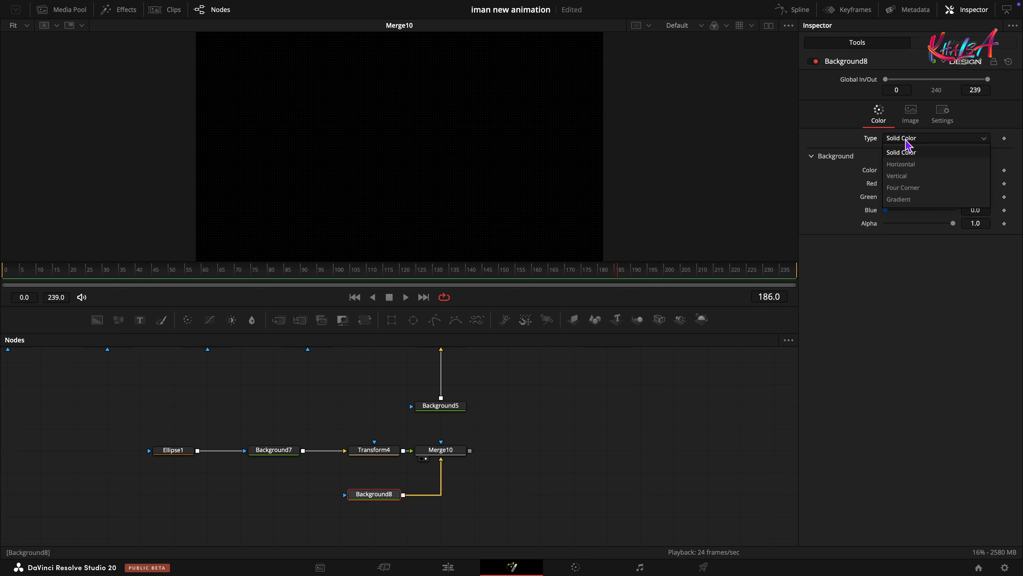
click(916, 202)
click(917, 171)
click(912, 232)
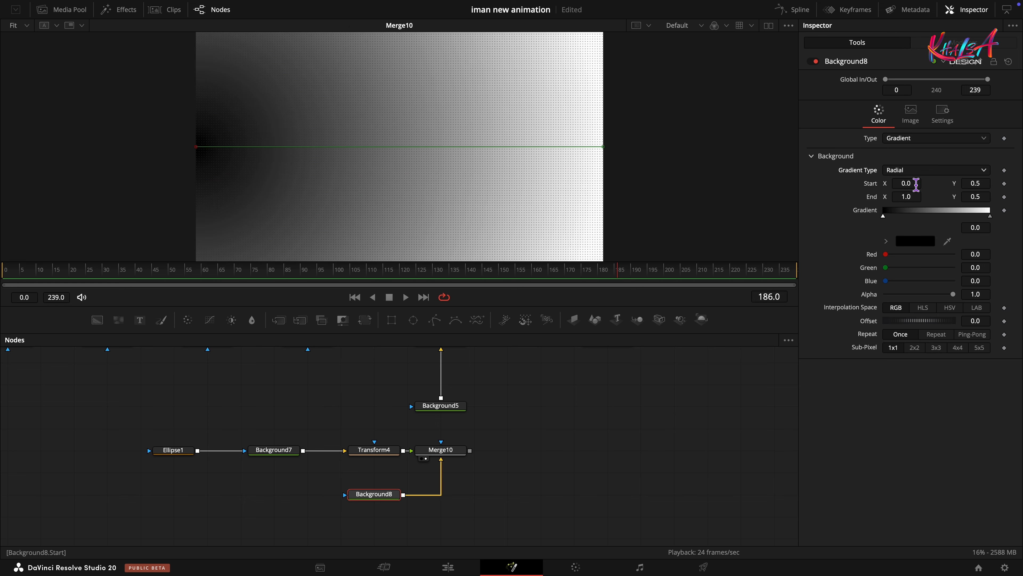
click(986, 184)
text(1)
key(Tab)
text(0.)
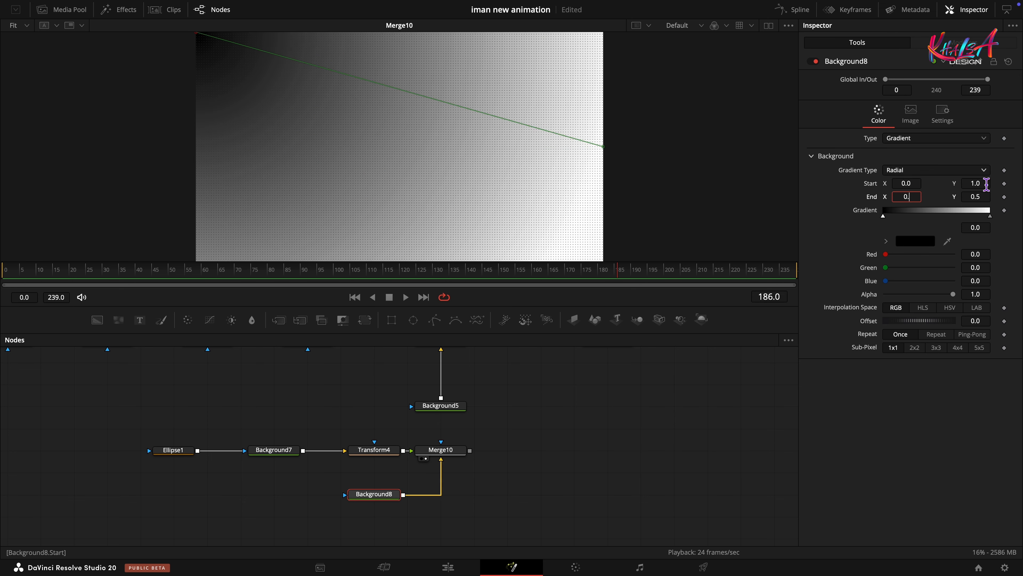
text(5)
key(Tab)
key(Tab)
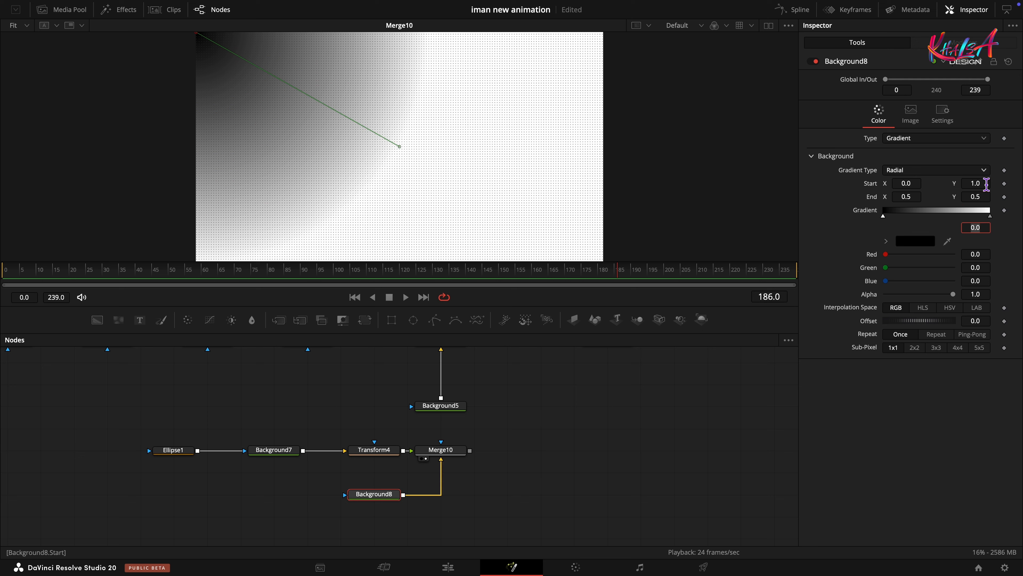
Step: Set the start color of Background8's gradient to Red 0.2, Green 0.14 and Blue 0.05
click(883, 216)
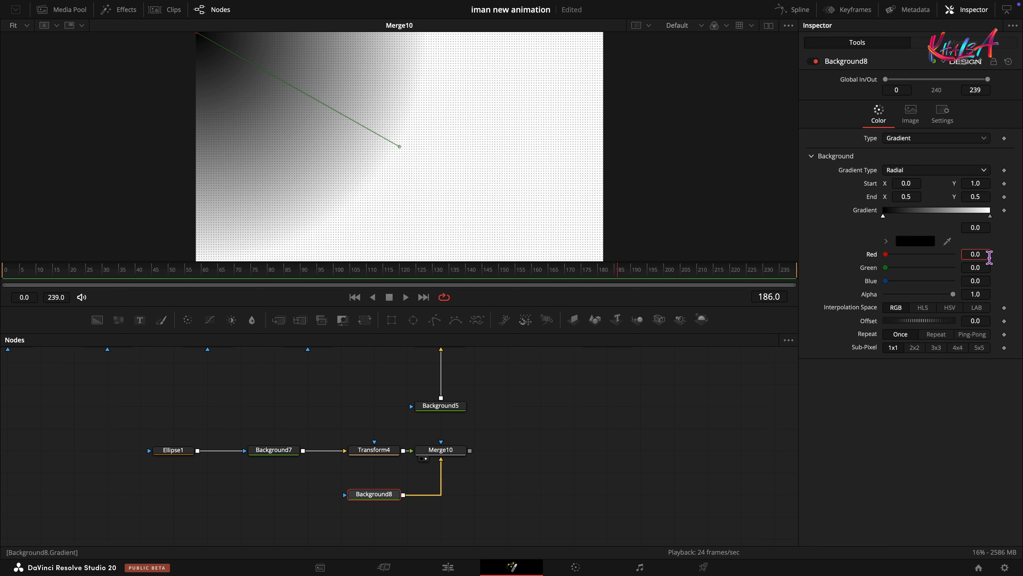
click(989, 257)
text(0.2)
key(Tab)
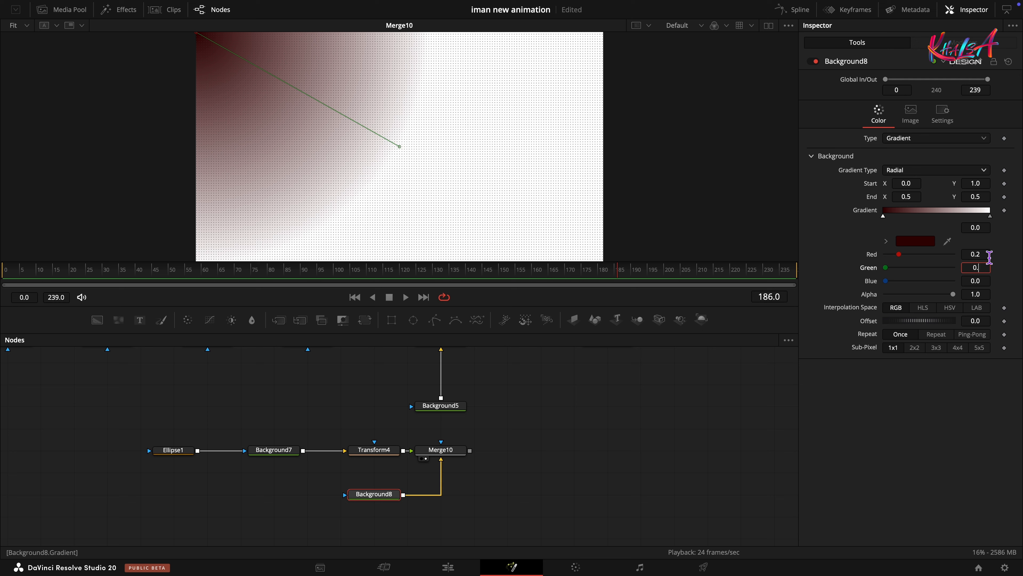
text(0.14)
key(Tab)
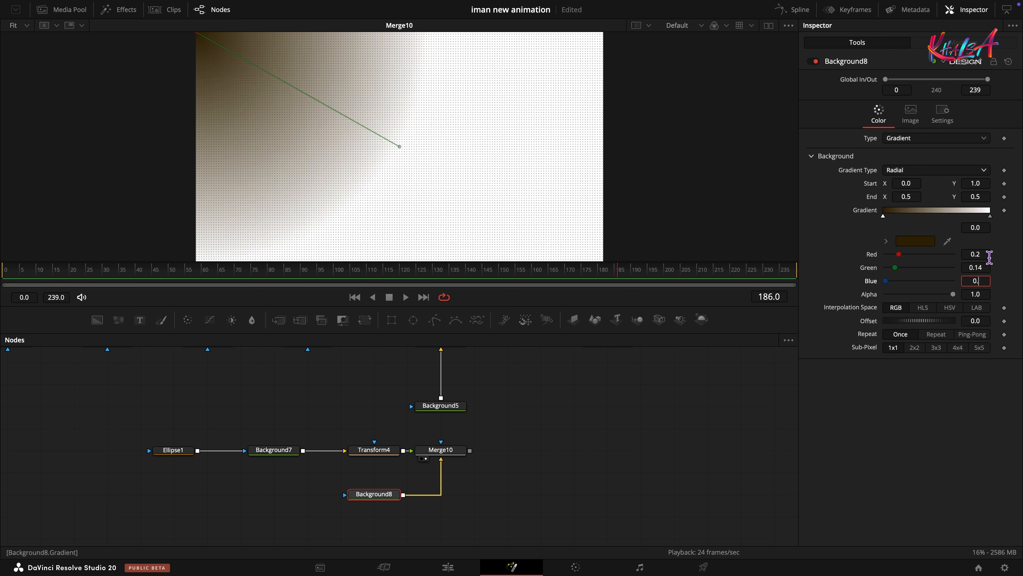
key(Tab)
click(988, 283)
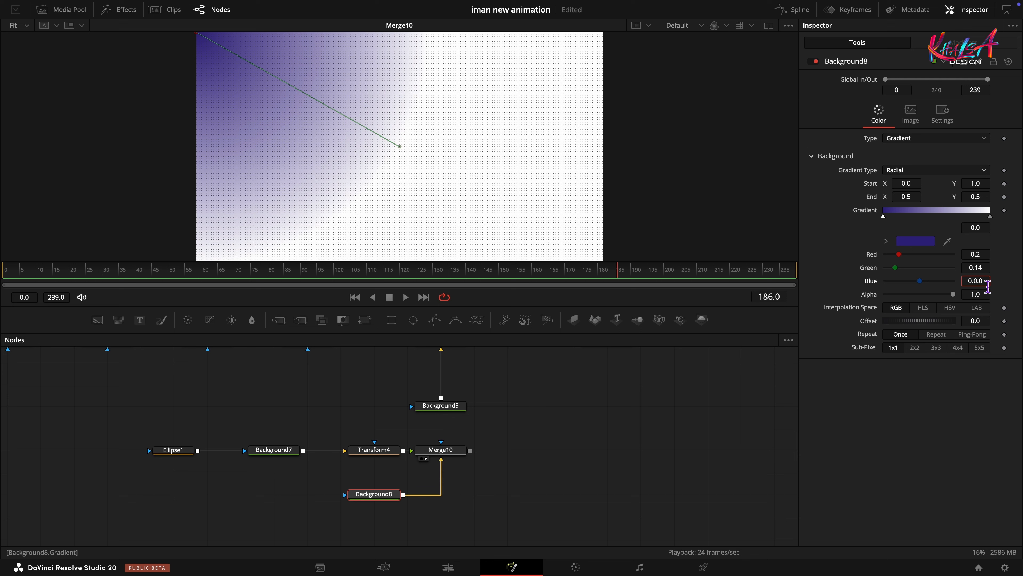
key(Tab)
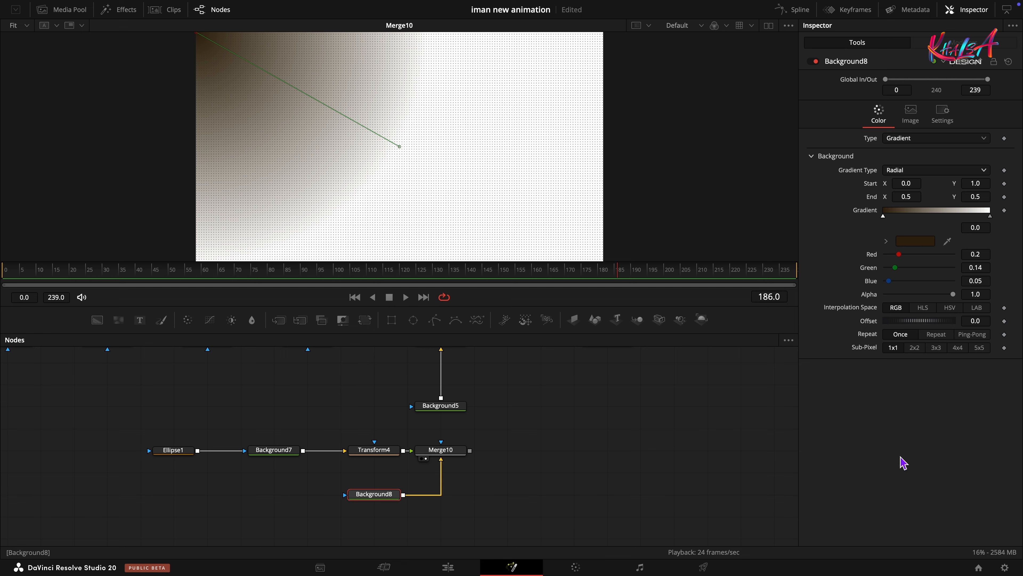
Step: Set the end color of Background8's gradient to black, with Red, Green and Blue at 0.0
click(991, 216)
drag(953, 255, 823, 287)
drag(952, 282, 850, 297)
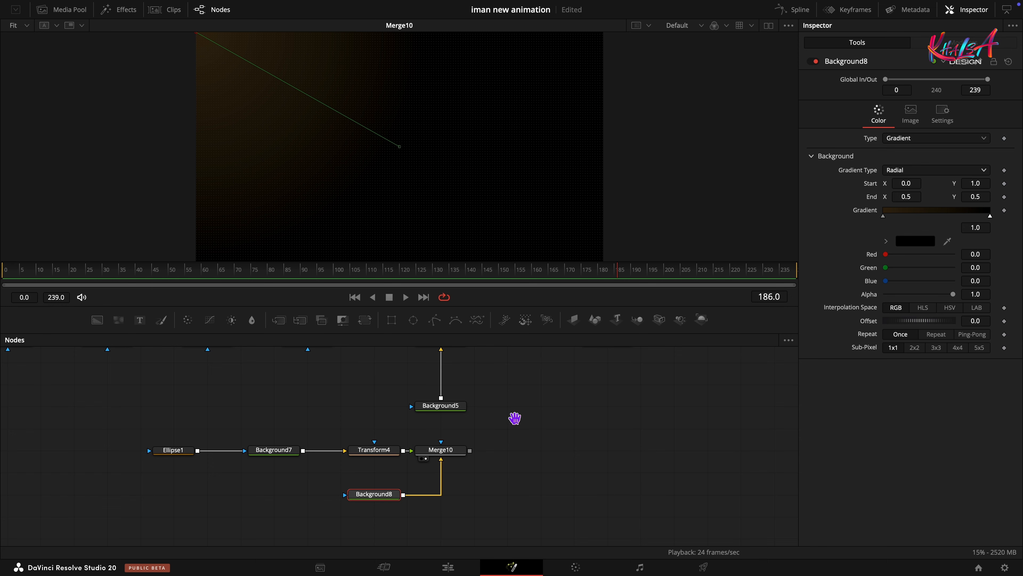
Step: Delete Background5 and connect Merge10 to MainBg's background input in its place
scroll(441, 500, up, 4)
scroll(479, 455, down, 2)
click(450, 450)
key(Delete)
drag(473, 492, 434, 397)
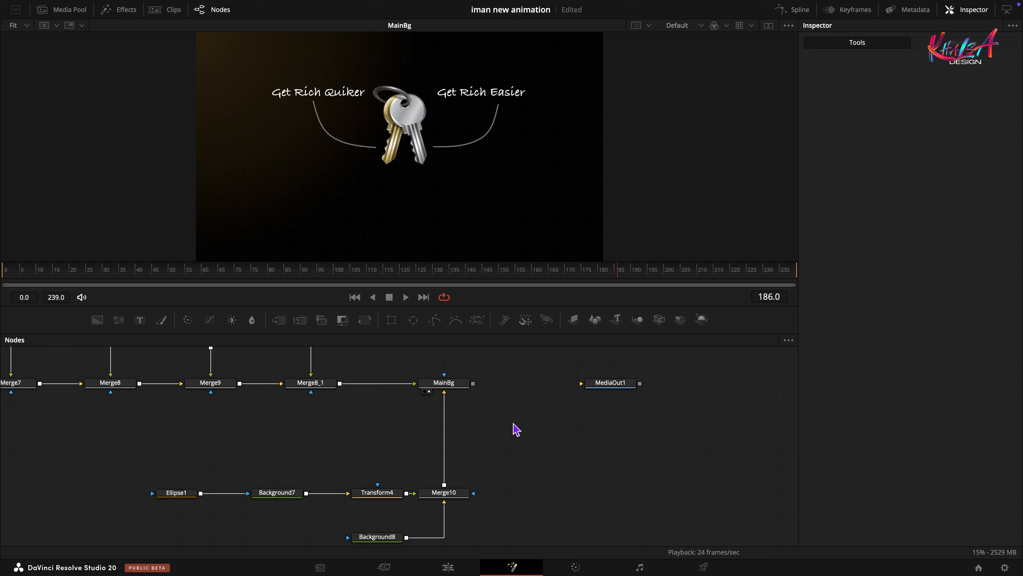
Step: On frame 160, keyframe MainBg's Center at X 0.5, Y 1.3 and its Size at 1.2
drag(526, 424, 501, 485)
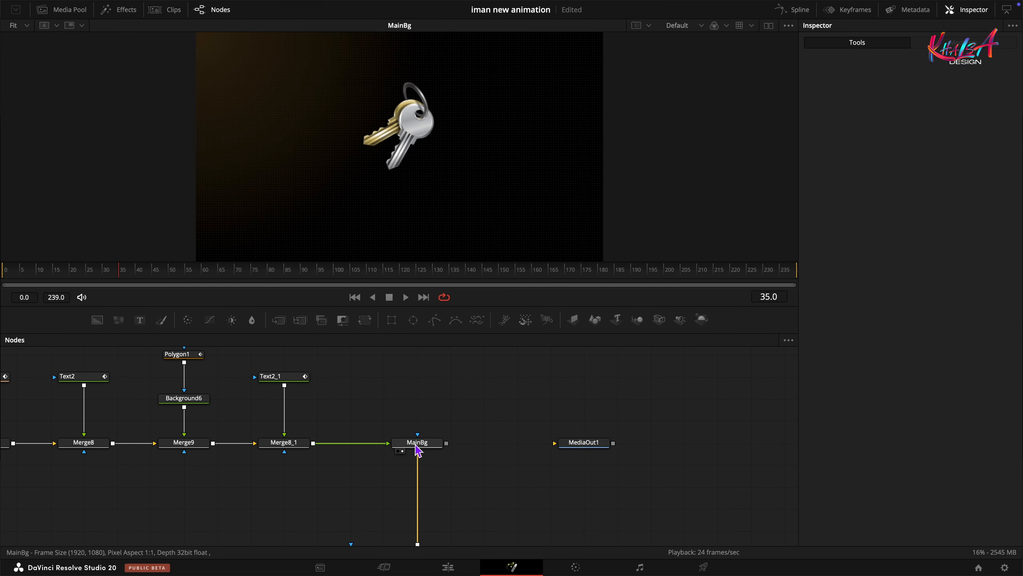
click(417, 442)
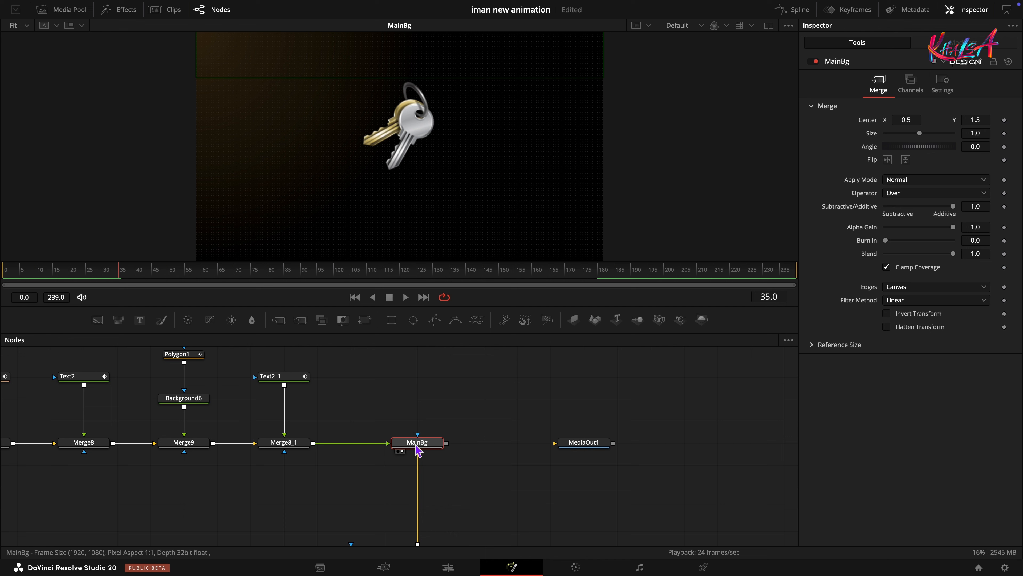
click(301, 275)
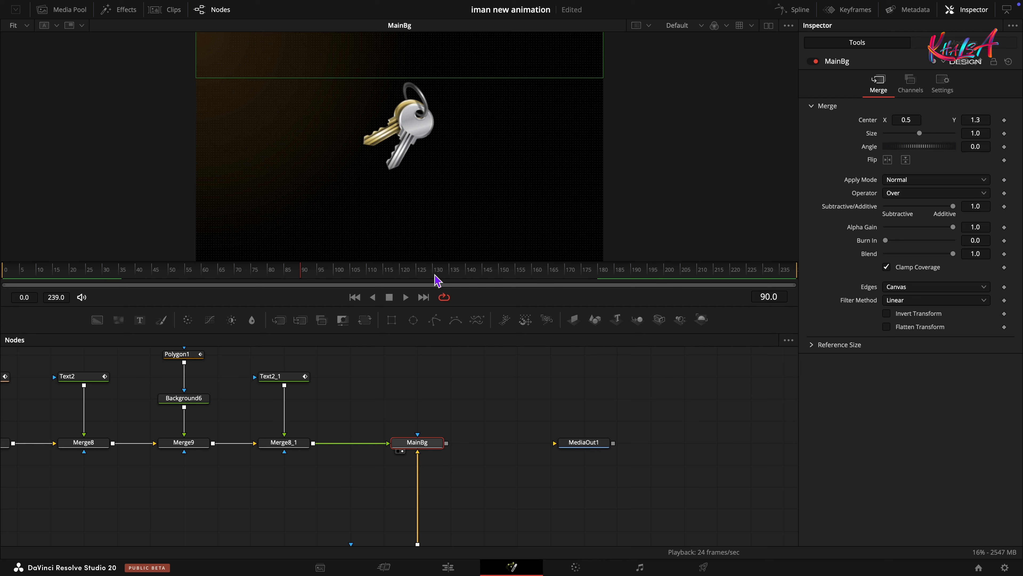
click(537, 278)
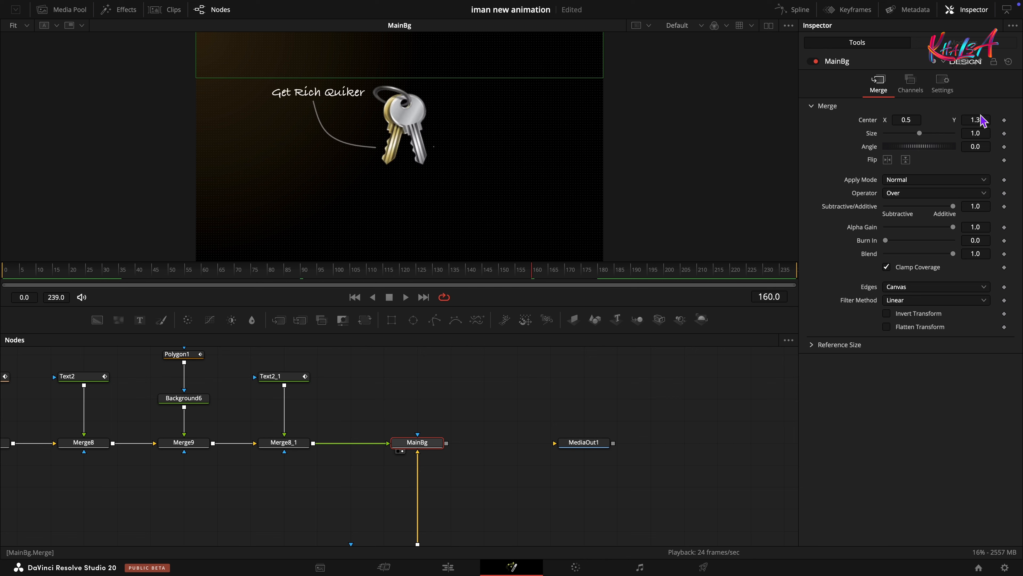
click(1004, 120)
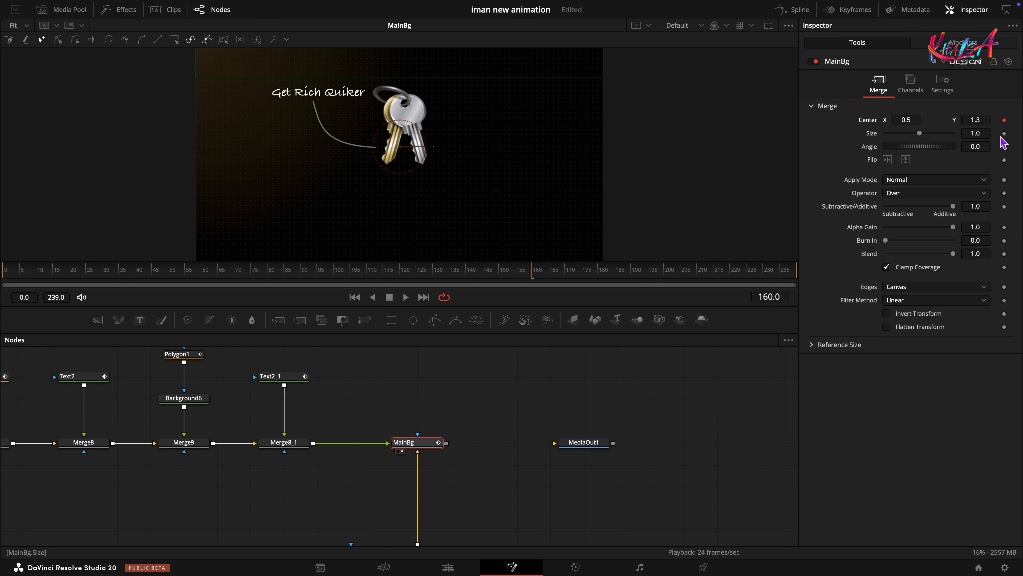
text(2)
key(Return)
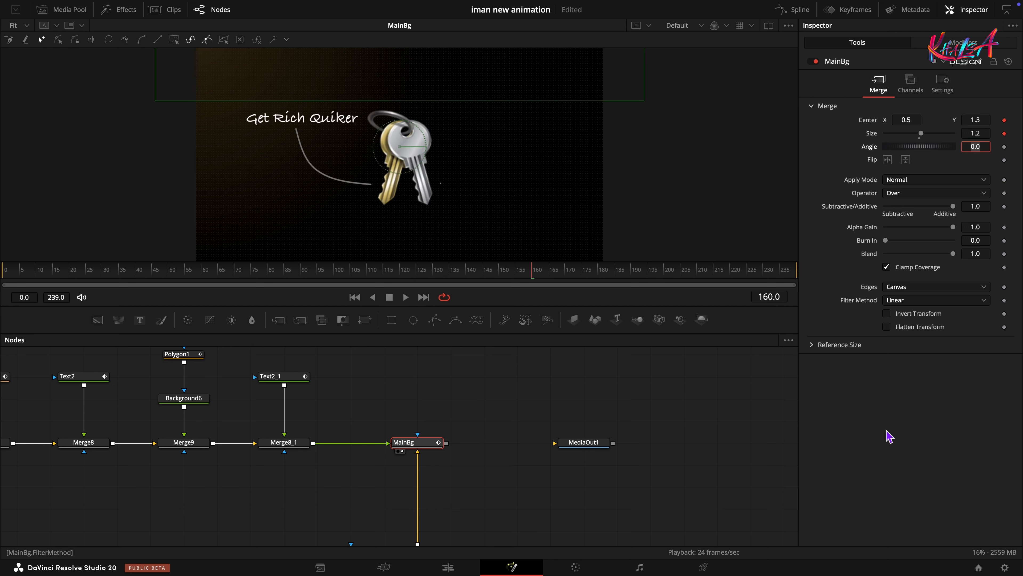
Step: On frame 90, keyframe MainBg's Center Y at 0.5 and its Size at 1.0
click(301, 277)
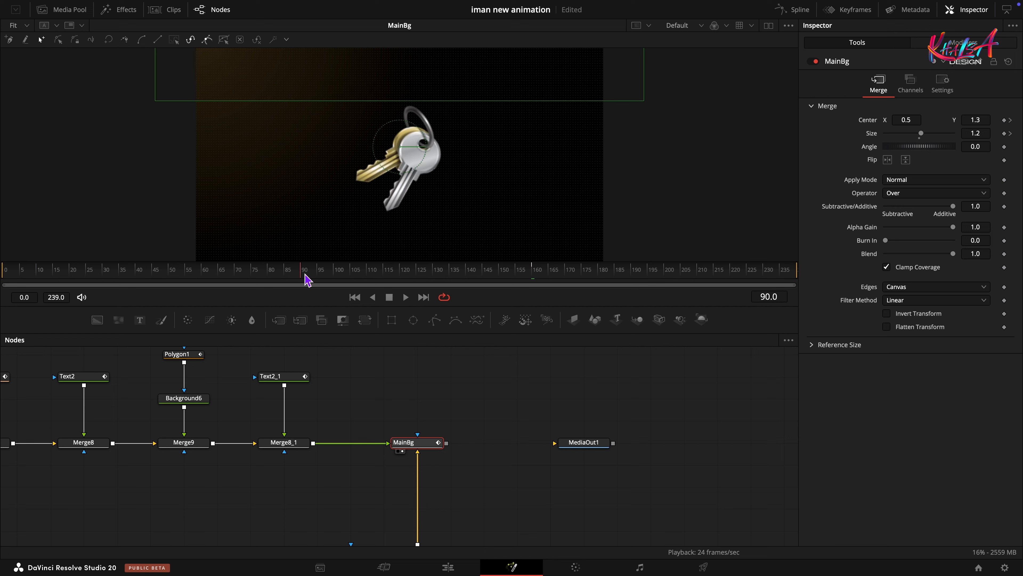
click(988, 121)
key(Tab)
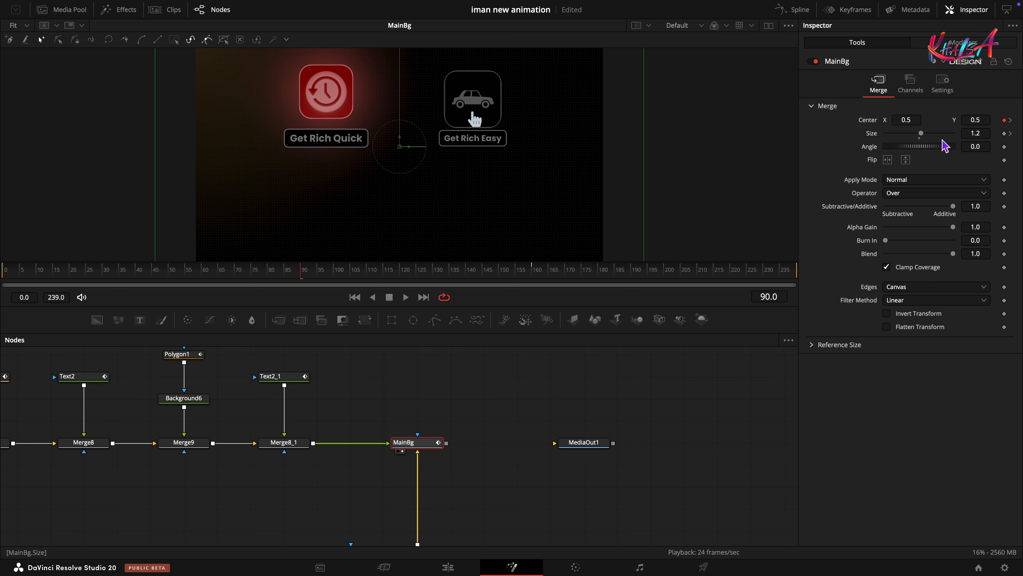
text(1.0)
key(Tab)
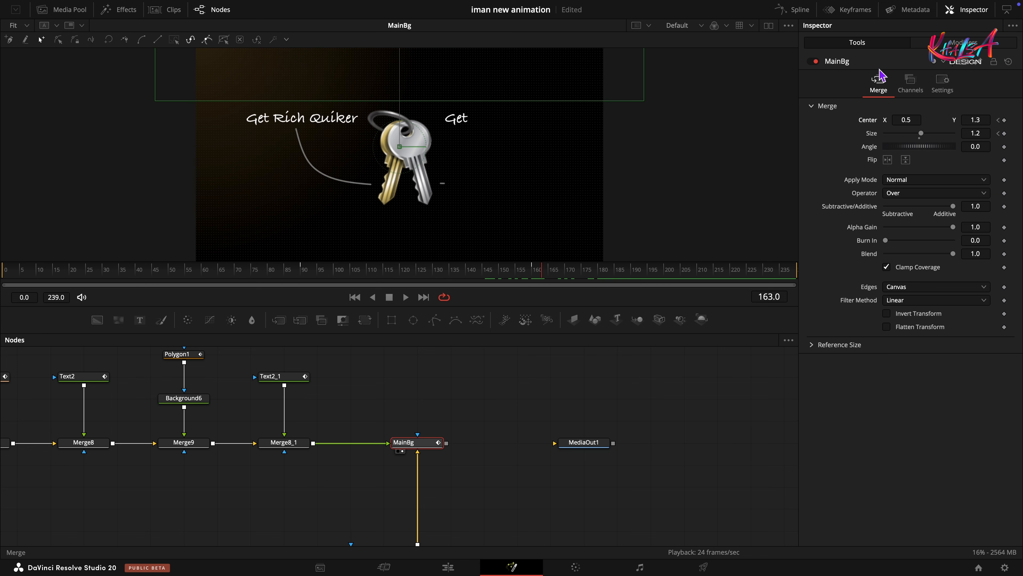
Step: Smooth MainBg's Center displacement curve between both keyframes, with Ease In 57 and Ease Out 45
click(792, 10)
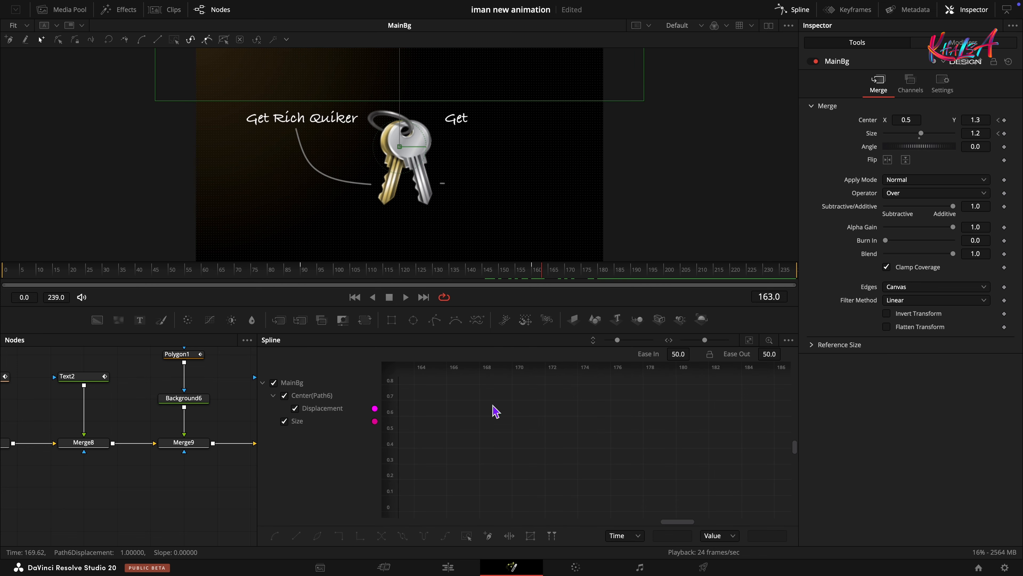
click(284, 420)
click(750, 340)
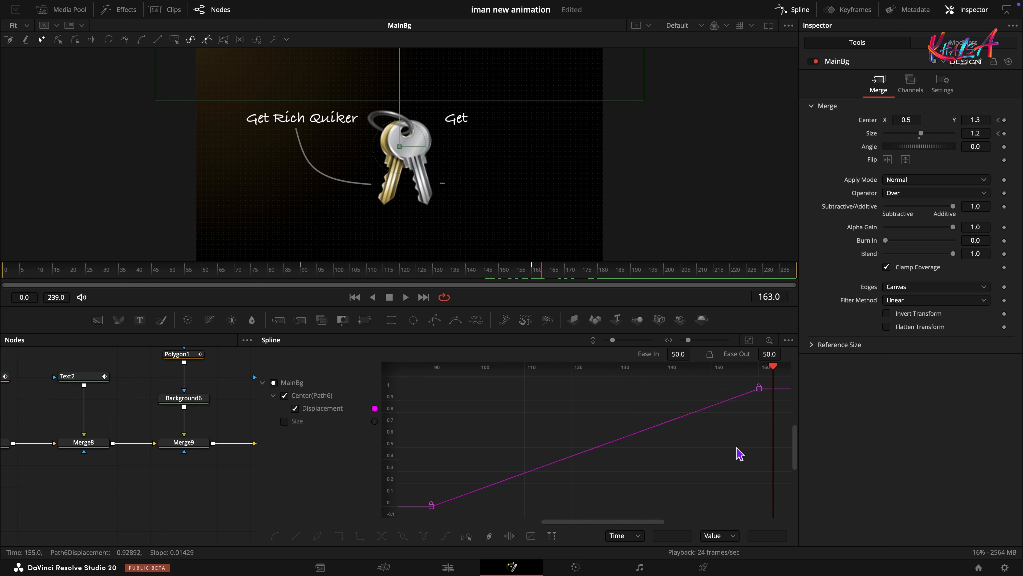
key(ctrl+a)
click(275, 536)
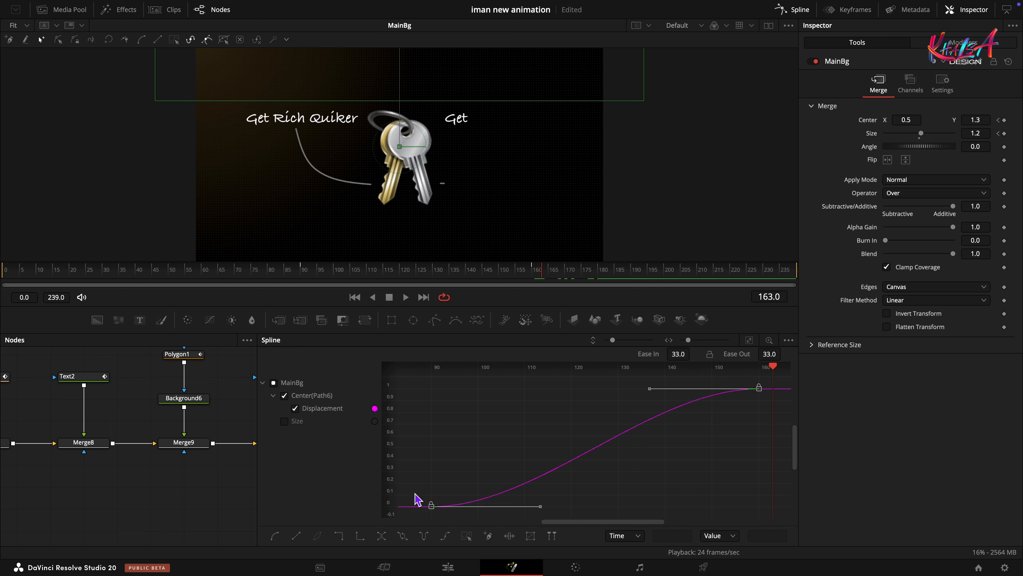
drag(681, 354, 808, 355)
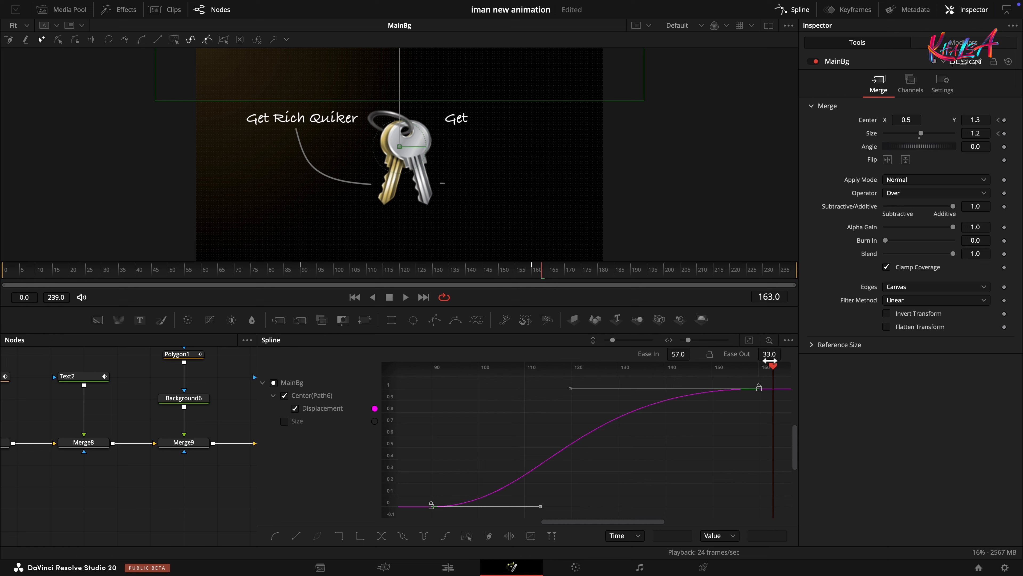
drag(768, 357, 838, 356)
Step: Smooth MainBg's Size curve on its own, setting both Ease In and Ease Out to 57, and close the spline editor
click(286, 421)
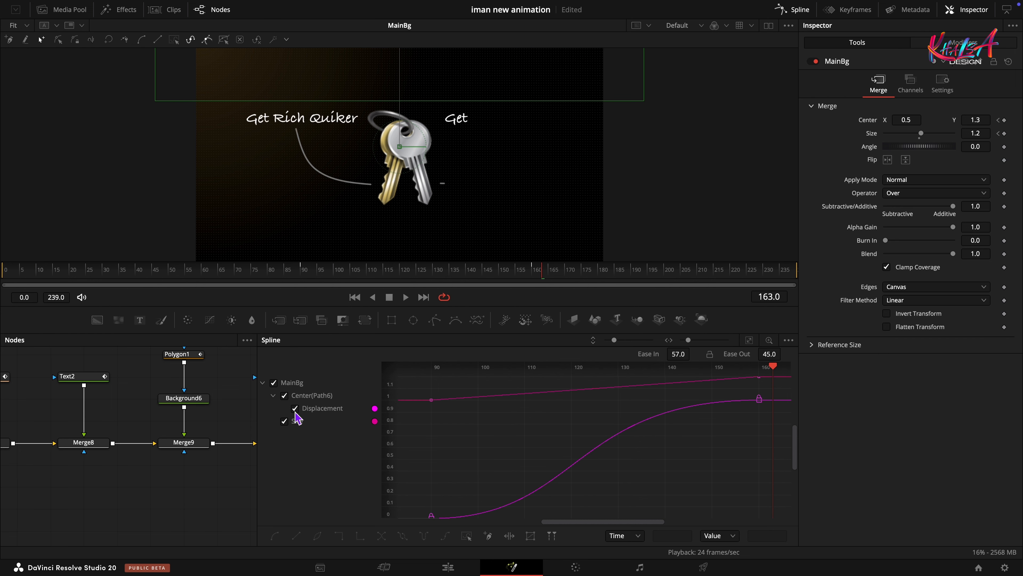
click(295, 408)
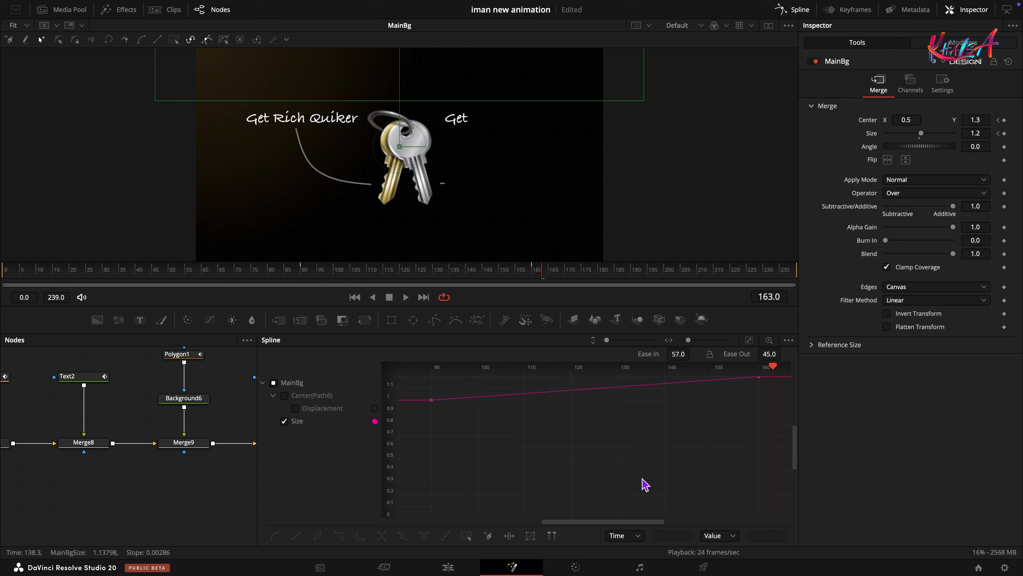
click(466, 536)
click(274, 535)
click(750, 340)
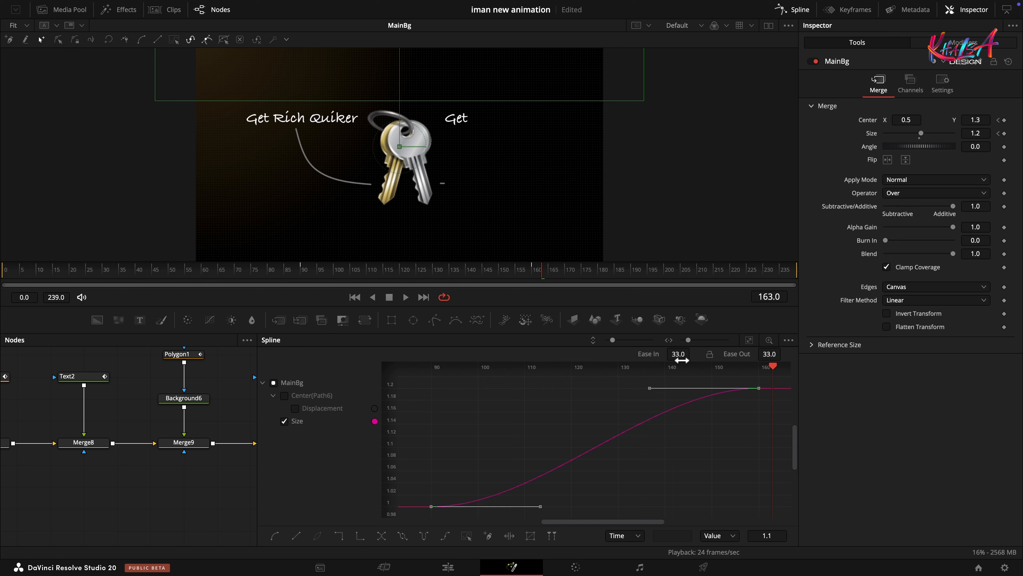
drag(681, 360, 899, 355)
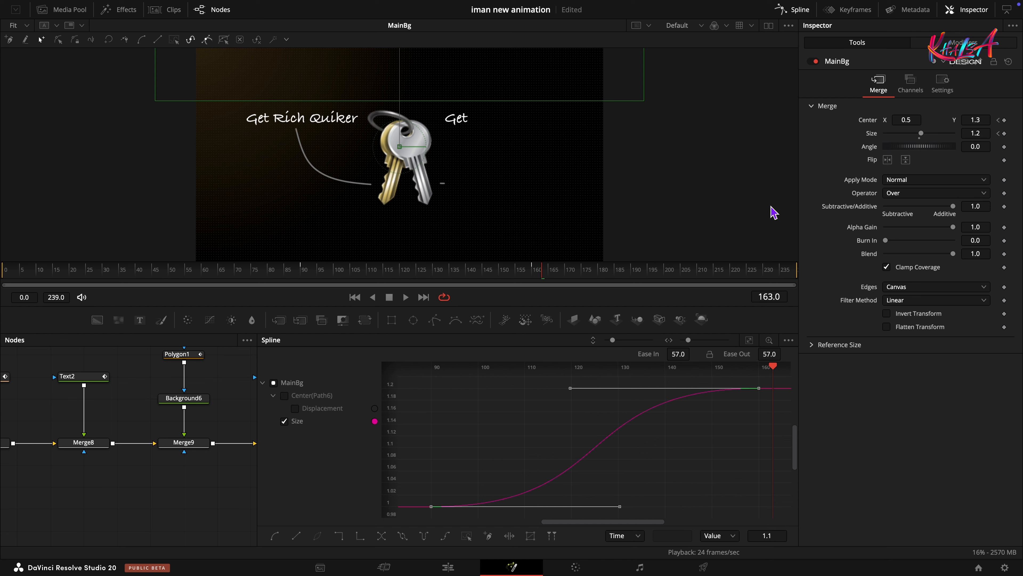
click(797, 11)
Step: On frame 190, keyframe MainBg's Center Y at 1.32, and connect MainBg's output to MediaOut1
drag(548, 281, 631, 276)
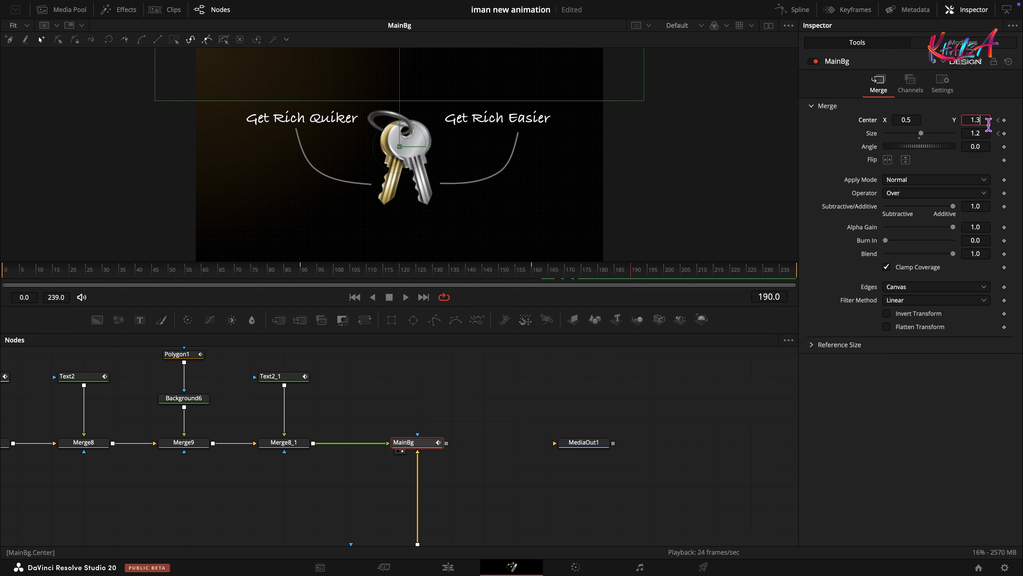
key(Return)
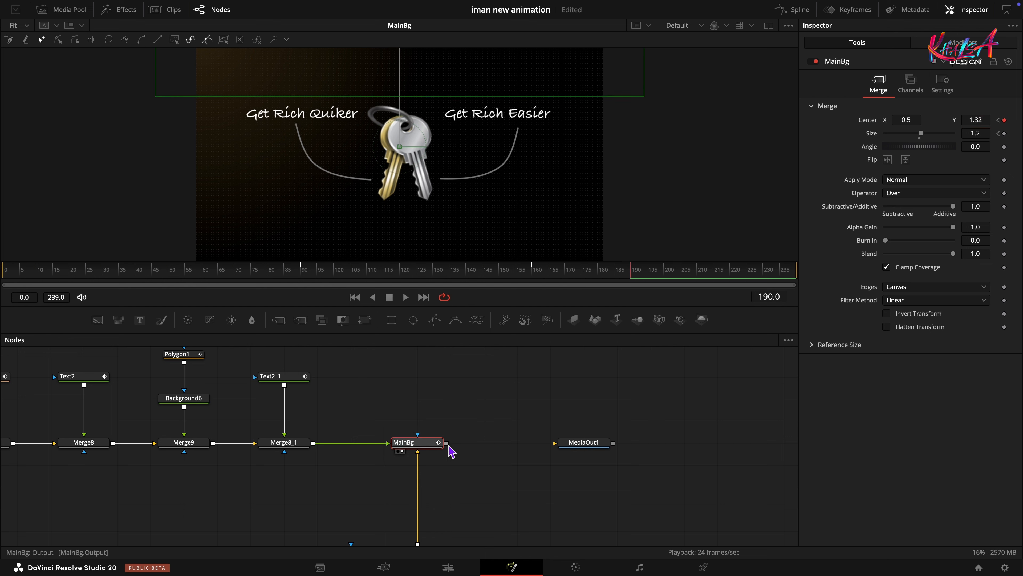
drag(446, 442, 580, 451)
click(528, 487)
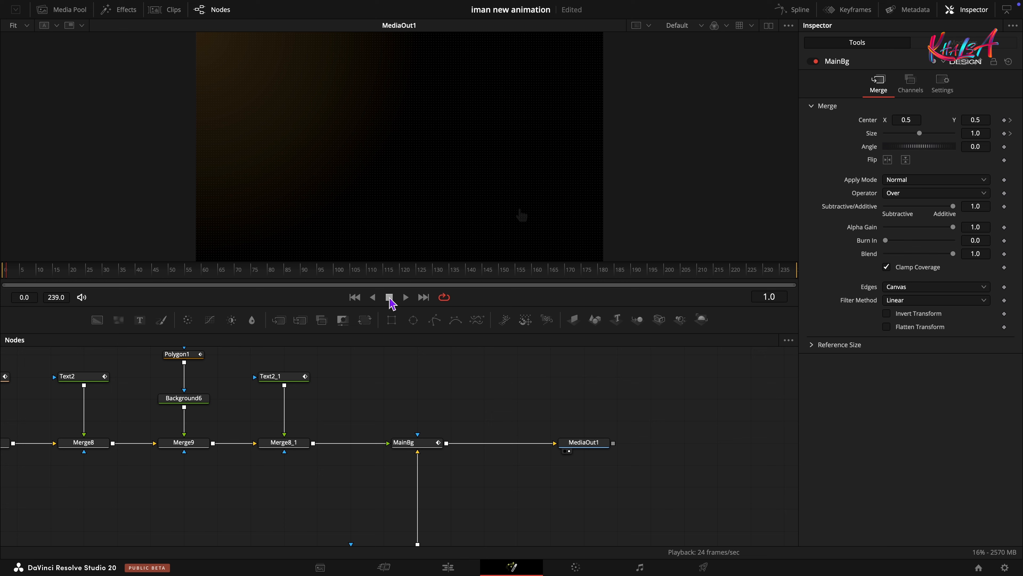
Step: Turn off High Quality and Motion Blur for the preview and play the animation
right_click(392, 297)
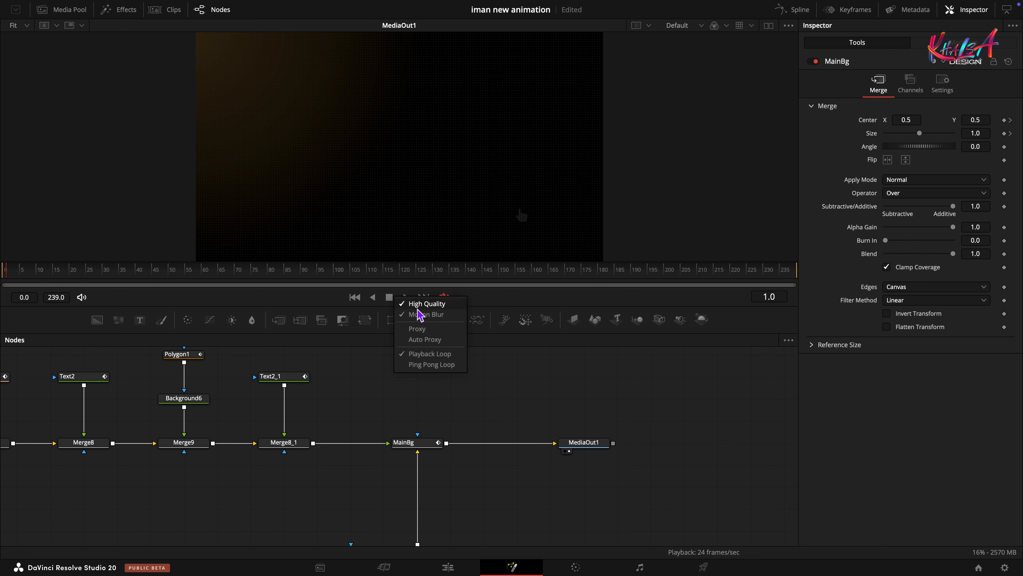
click(417, 308)
right_click(387, 299)
click(411, 317)
right_click(394, 297)
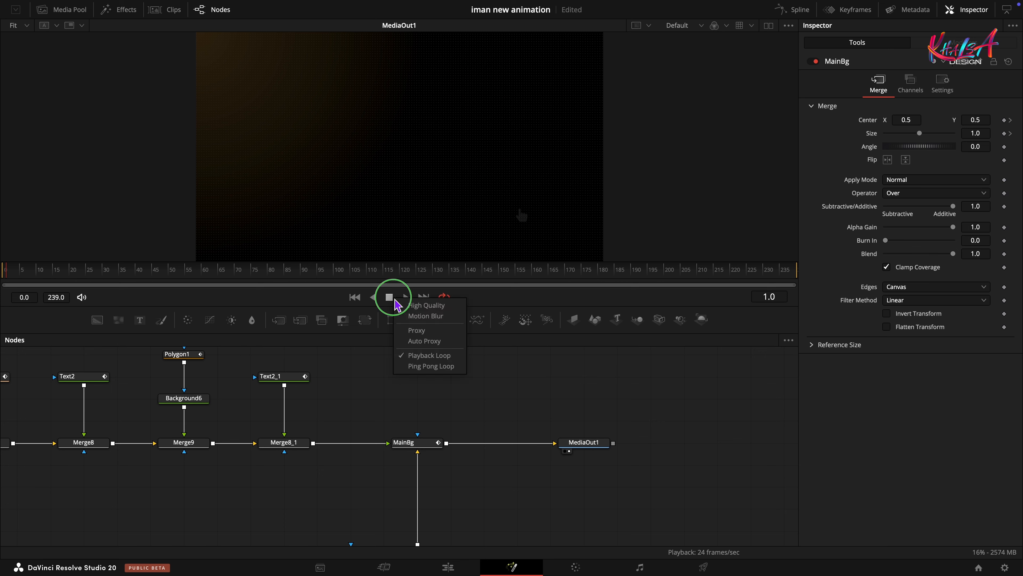
click(452, 402)
key(space)
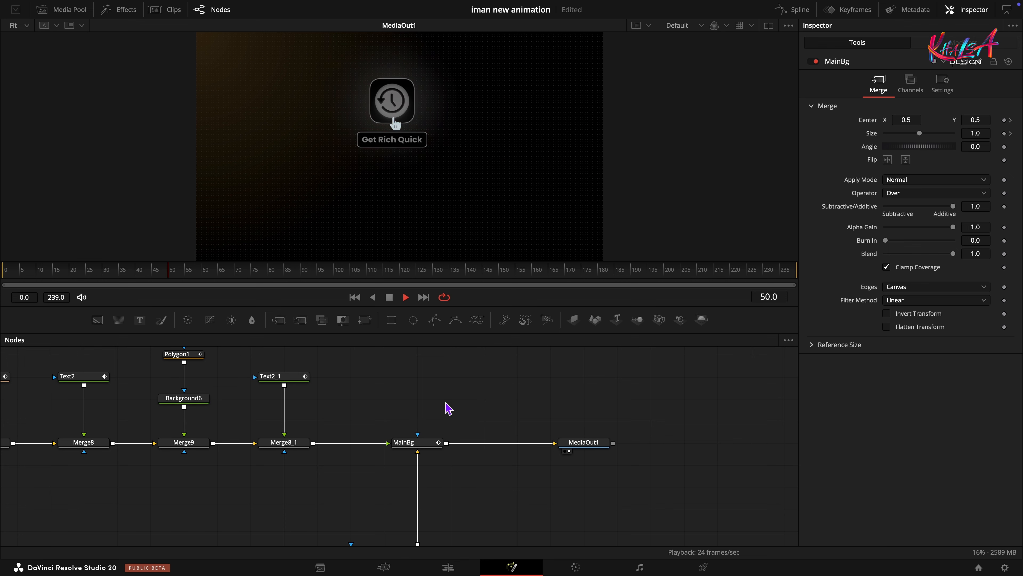